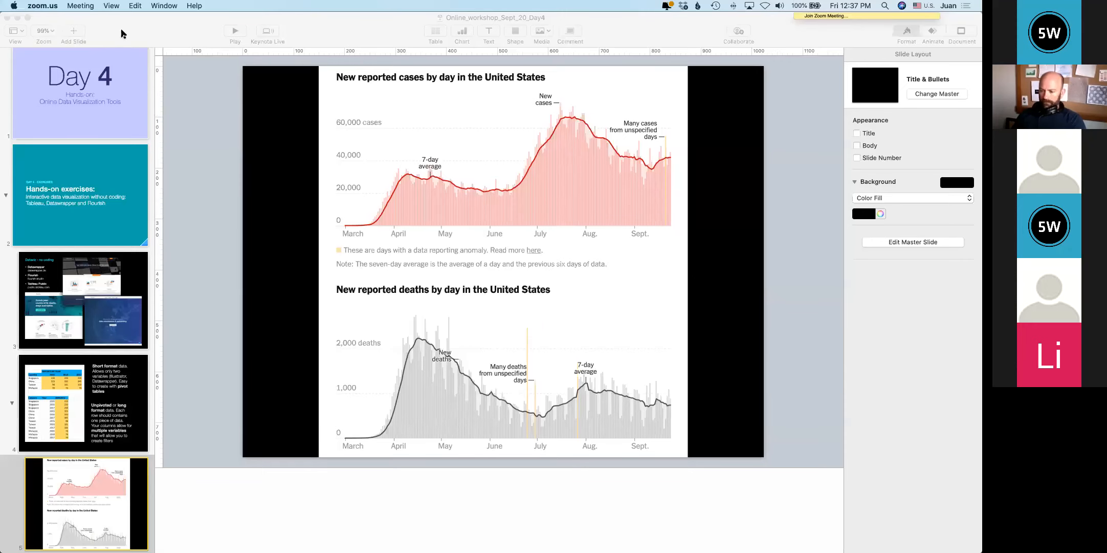
Move the Keynote presentation window out of the way and switch to the Excel workbook "NY TIMES DATA-US-COVID CUMULATICE DAILY DATA"
{"action": "left_click_drag", "start_coordinate": [121, 33], "coordinate": [360, 517]}
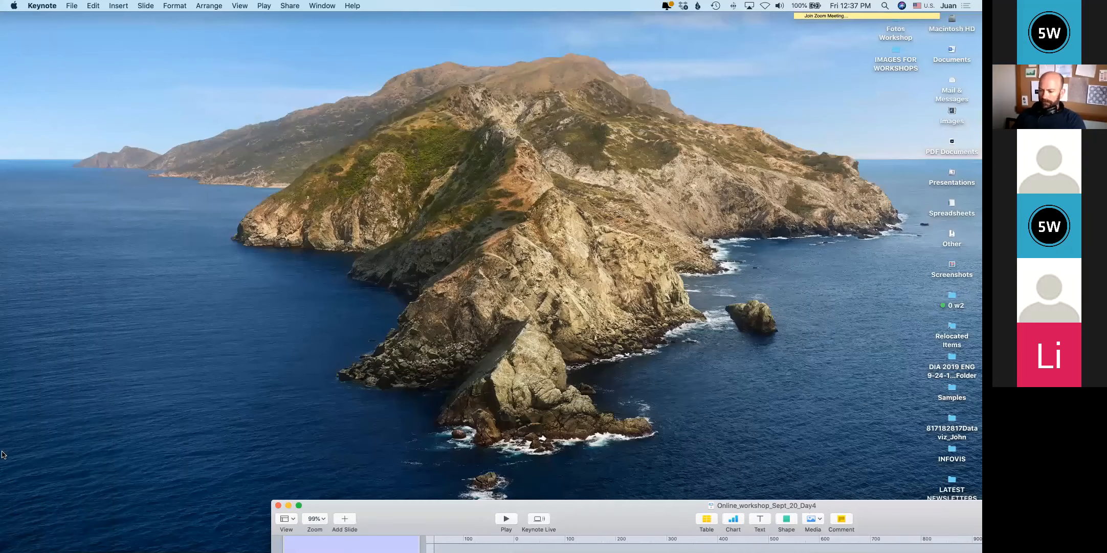
{"action": "mouse_move", "coordinate": [4, 470]}
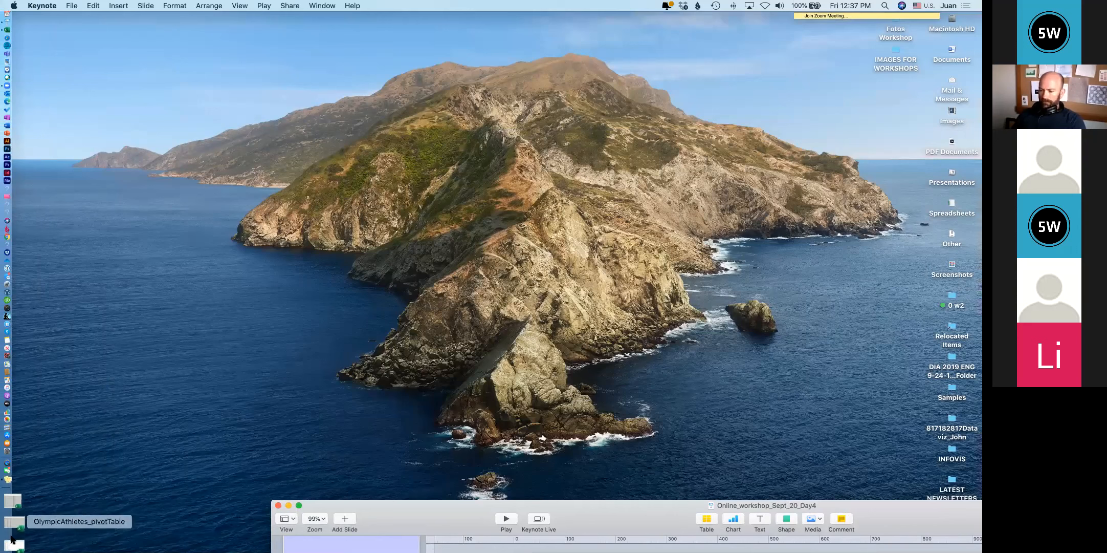
{"action": "left_click", "coordinate": [12, 538]}
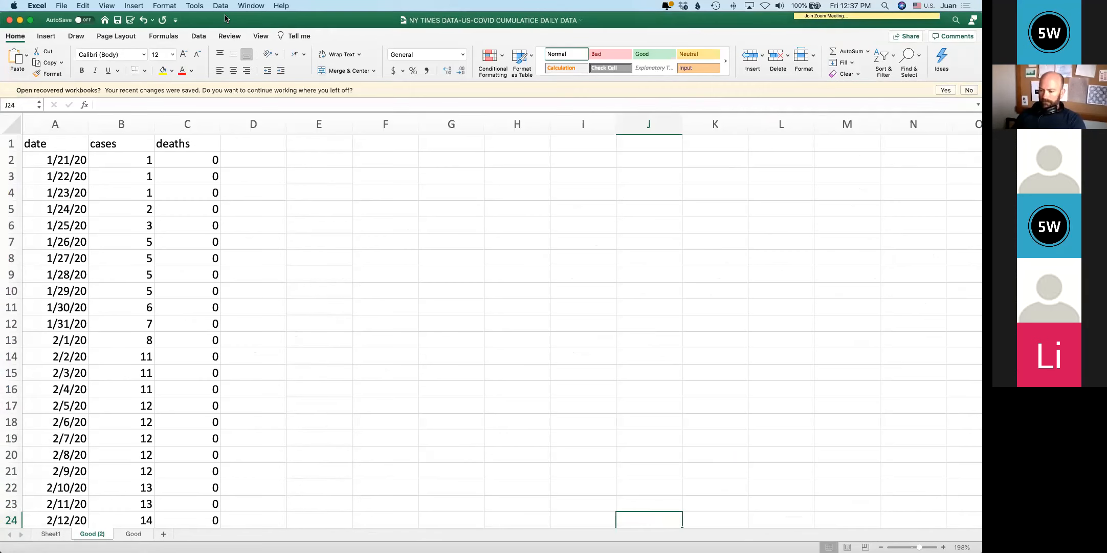
Examine how the cumulative cases and deaths develop by date on the Good (2) sheet
{"action": "scroll", "coordinate": [54, 245], "scroll_direction": "down", "scroll_amount": 5}
{"action": "scroll", "coordinate": [159, 334], "scroll_direction": "up", "scroll_amount": 5}
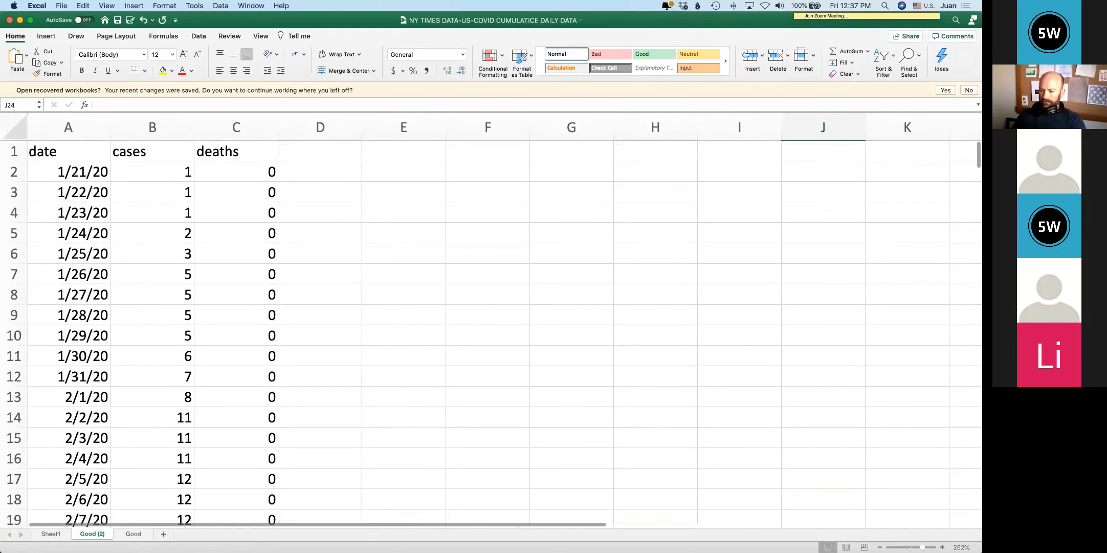
{"action": "left_click_drag", "start_coordinate": [922, 547], "coordinate": [902, 547]}
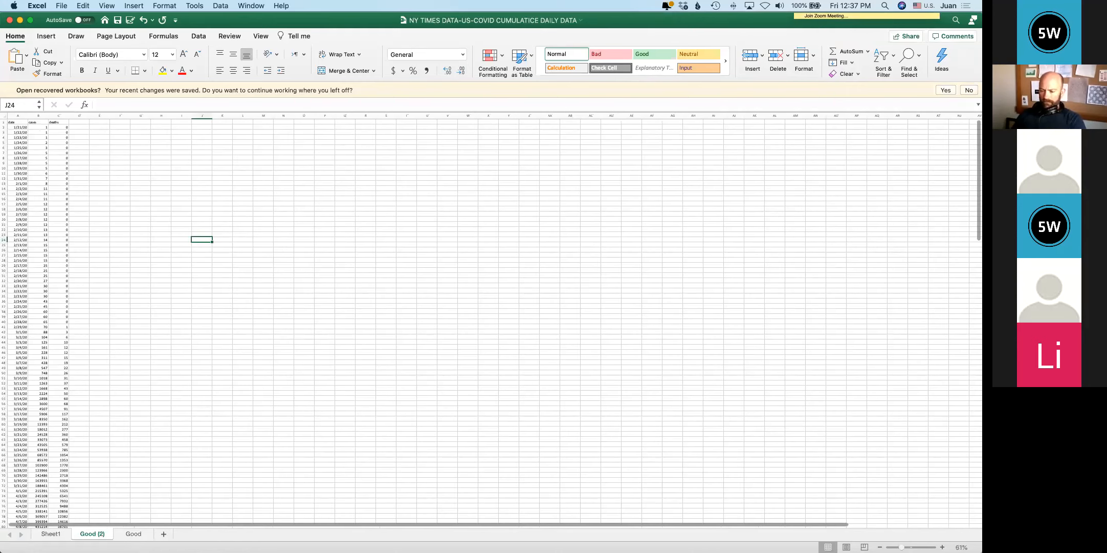
{"action": "scroll", "coordinate": [18, 145], "scroll_direction": "up", "scroll_amount": 2}
{"action": "scroll", "coordinate": [17, 145], "scroll_direction": "down", "scroll_amount": 1}
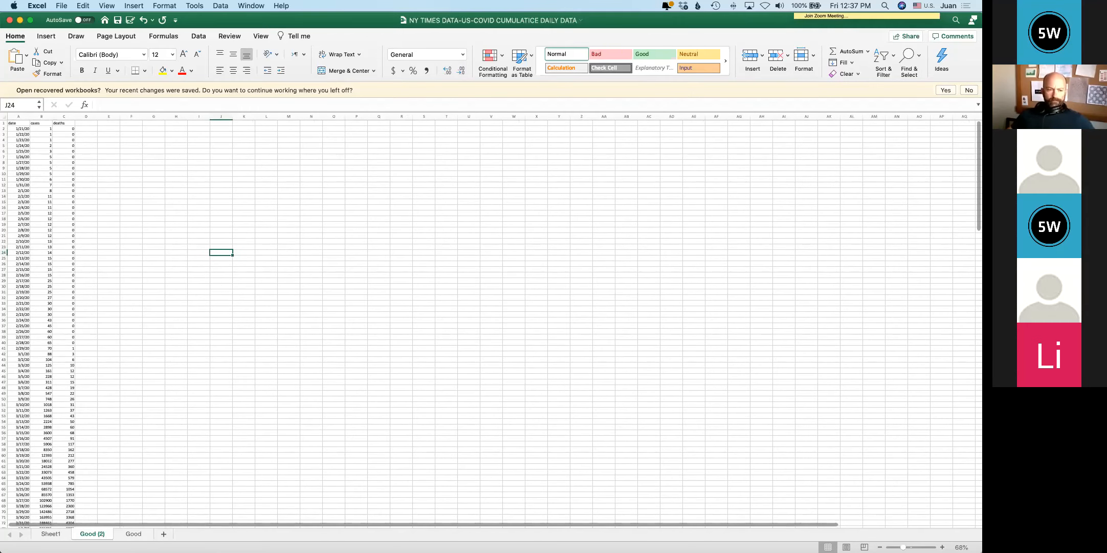
{"action": "scroll", "coordinate": [491, 320], "scroll_direction": "up", "scroll_amount": 3}
{"action": "scroll", "coordinate": [144, 421], "scroll_direction": "up", "scroll_amount": 6}
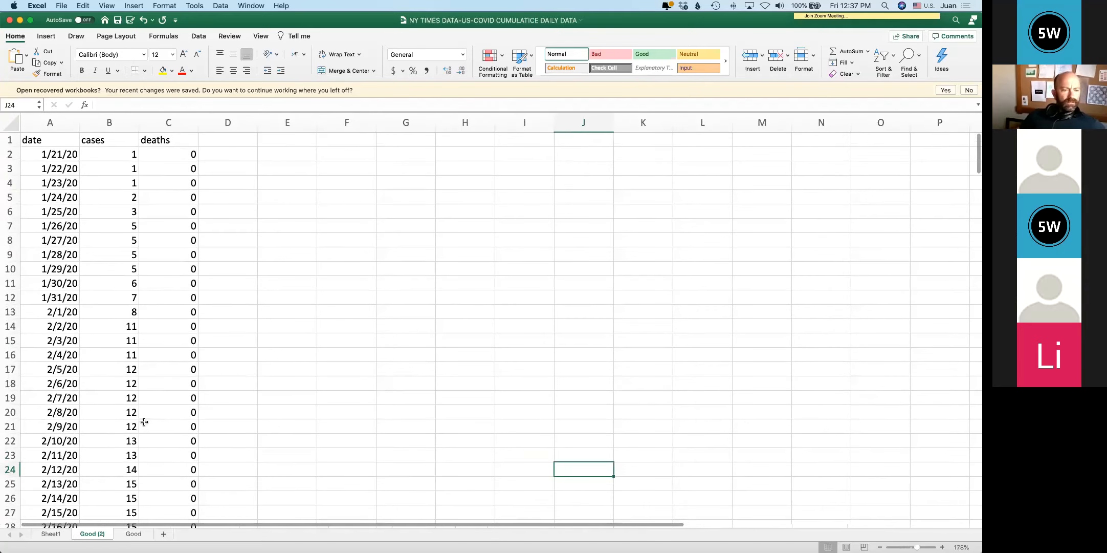
{"action": "scroll", "coordinate": [144, 422], "scroll_direction": "down", "scroll_amount": 15}
{"action": "scroll", "coordinate": [145, 421], "scroll_direction": "down", "scroll_amount": 15}
{"action": "scroll", "coordinate": [145, 422], "scroll_direction": "up", "scroll_amount": 20}
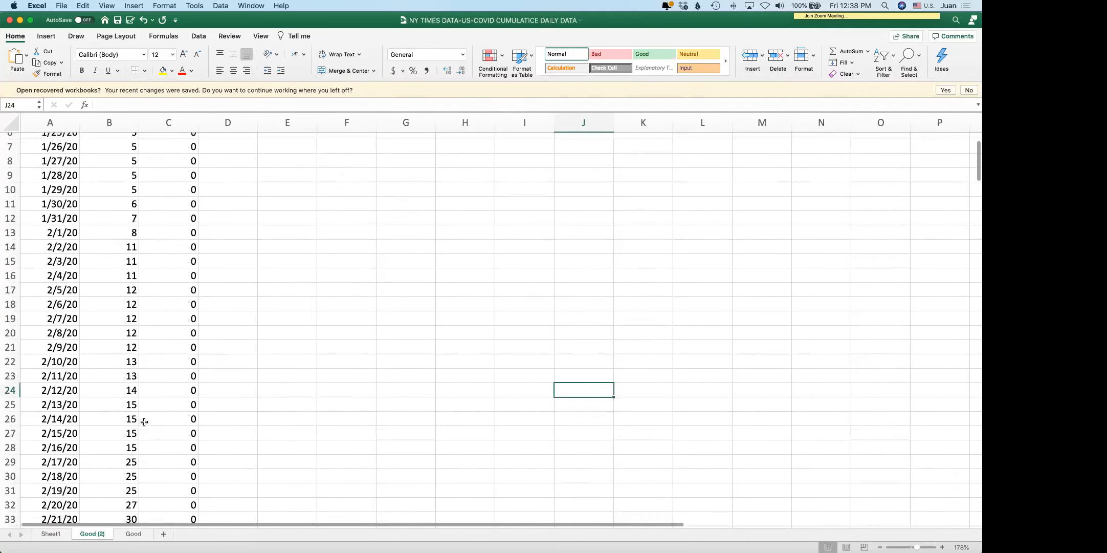
{"action": "scroll", "coordinate": [144, 421], "scroll_direction": "up", "scroll_amount": 3}
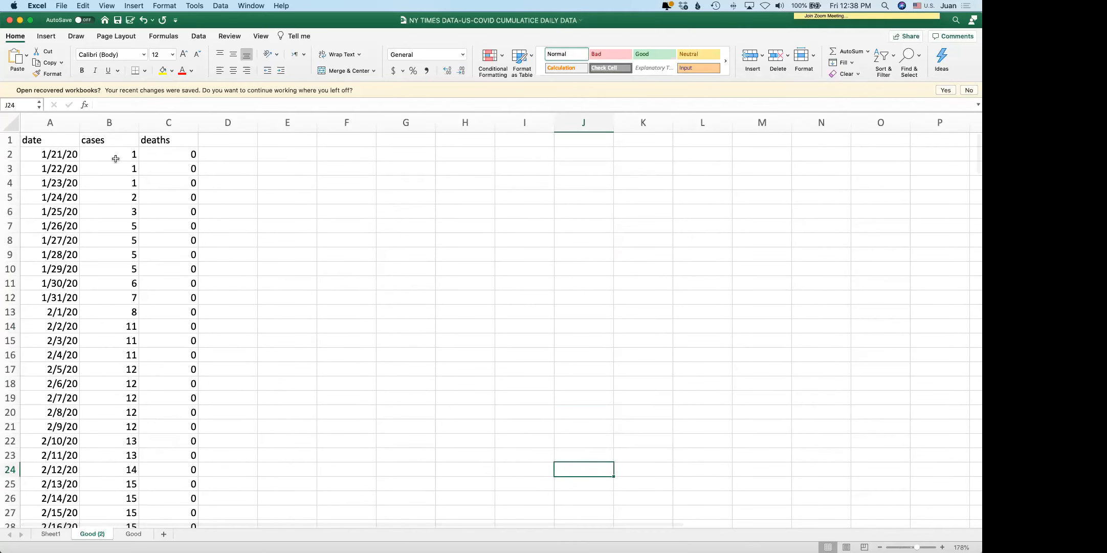
{"action": "scroll", "coordinate": [109, 336], "scroll_direction": "down", "scroll_amount": 9}
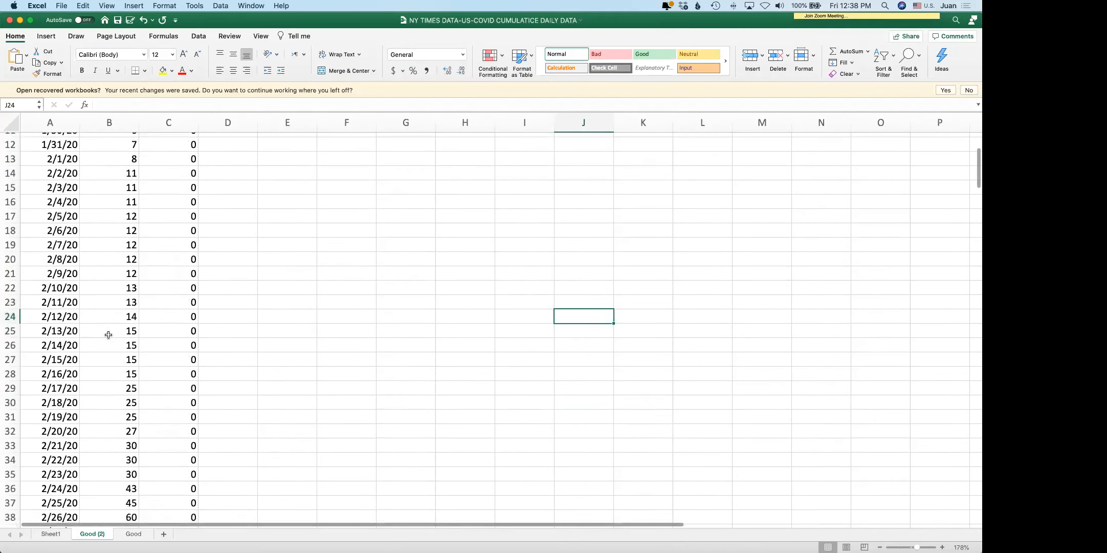
{"action": "scroll", "coordinate": [108, 335], "scroll_direction": "down", "scroll_amount": 3}
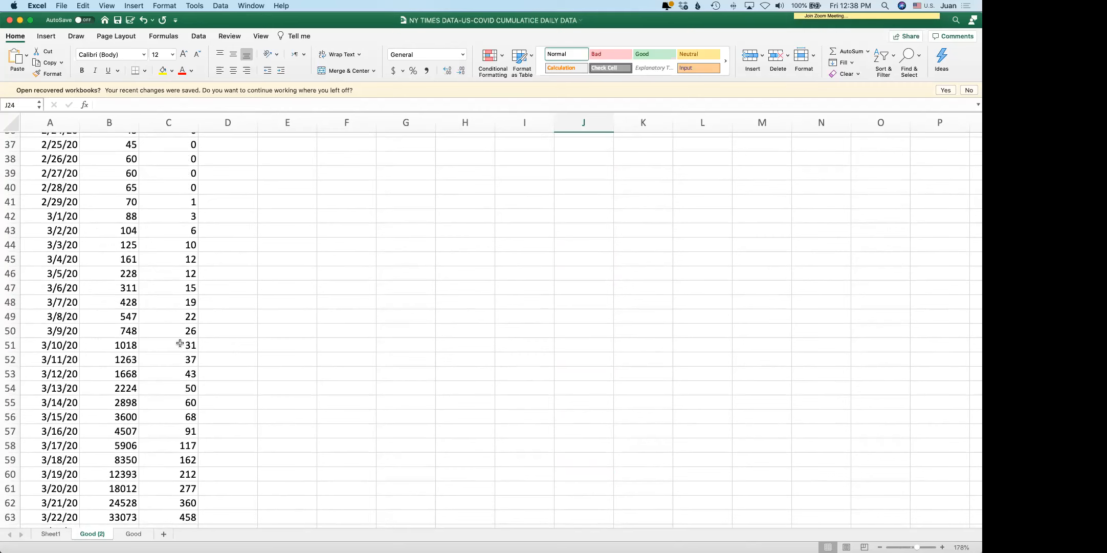
{"action": "scroll", "coordinate": [178, 343], "scroll_direction": "up", "scroll_amount": 12}
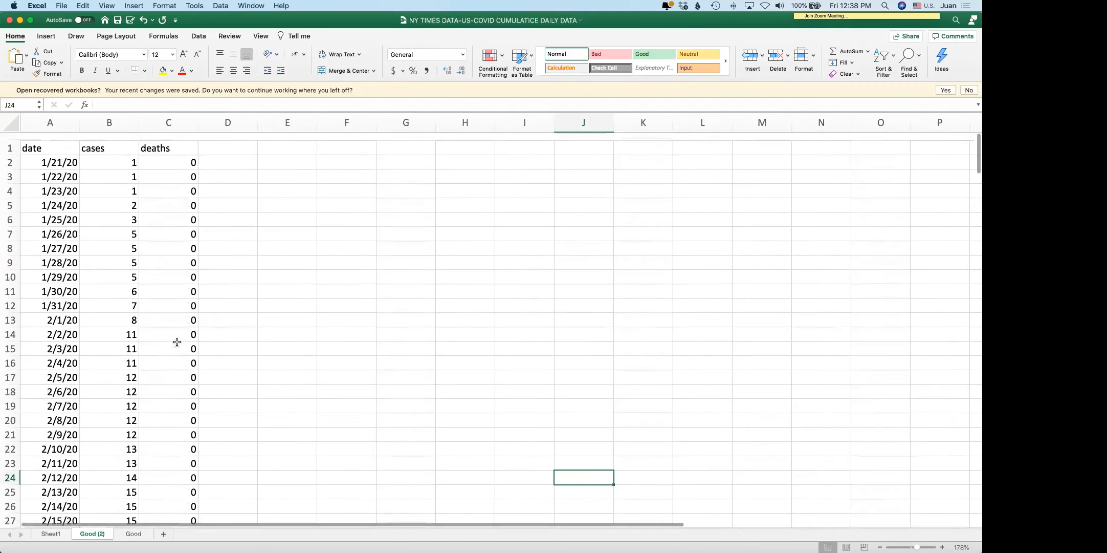
{"action": "scroll", "coordinate": [103, 189], "scroll_direction": "down", "scroll_amount": 3}
{"action": "scroll", "coordinate": [104, 189], "scroll_direction": "down", "scroll_amount": 15}
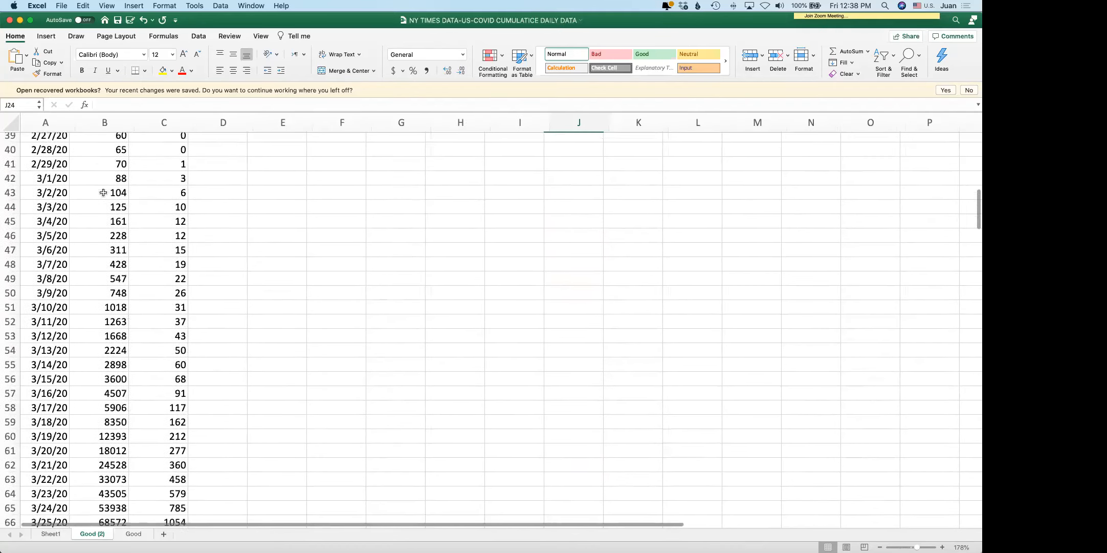
{"action": "scroll", "coordinate": [105, 191], "scroll_direction": "up", "scroll_amount": 13}
{"action": "scroll", "coordinate": [111, 194], "scroll_direction": "up", "scroll_amount": 4}
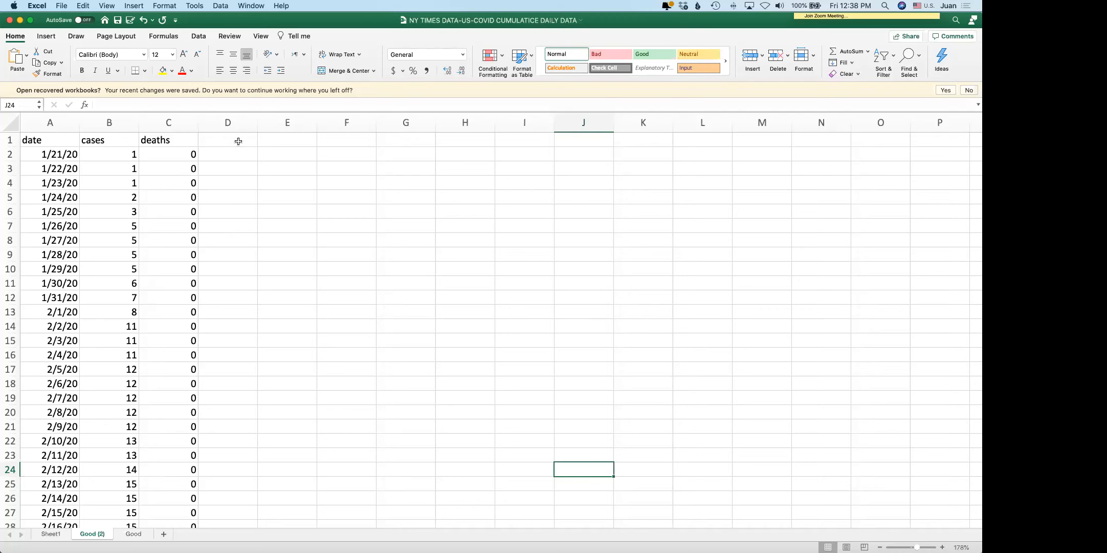
Add the column header "New cases" in cell D1, beside the deaths column
{"action": "left_click", "coordinate": [221, 140]}
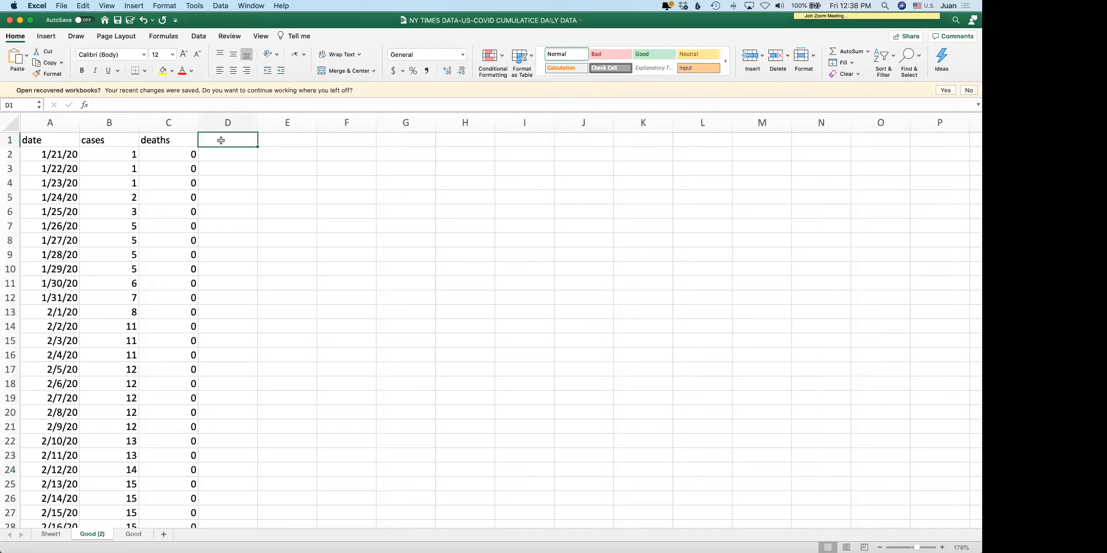
{"action": "type", "text": "New cas"}
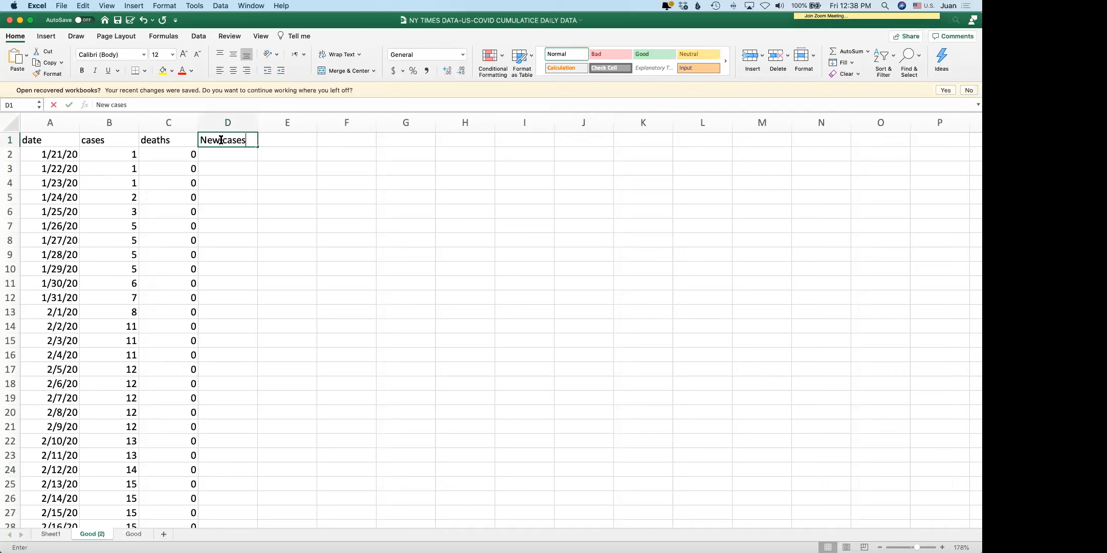
{"action": "type", "text": "es"}
{"action": "left_click", "coordinate": [114, 154]}
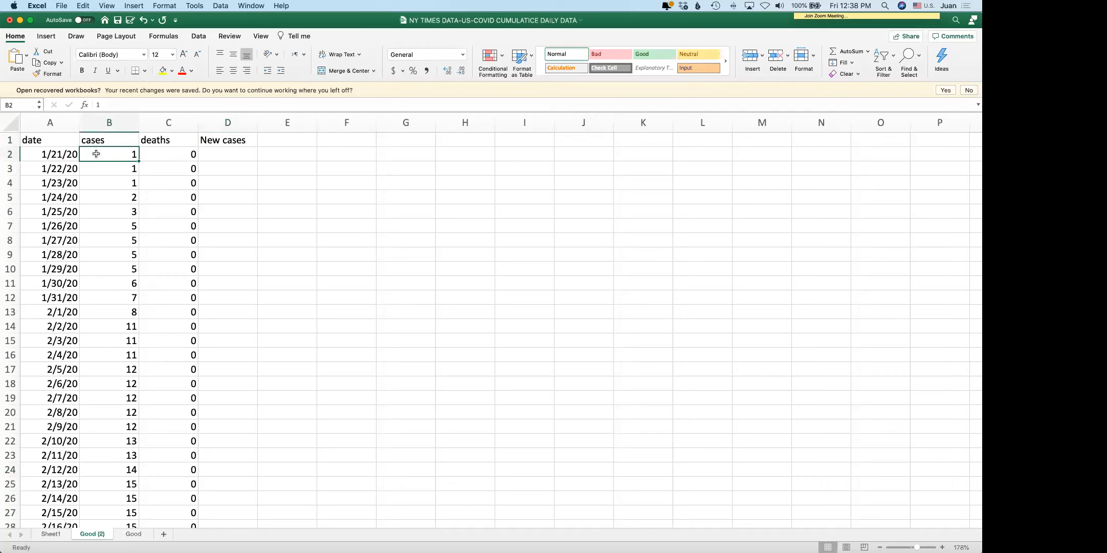
Enter the new cases for 1/21/20 through 1/24/20 manually in D2:D5 as 1, 0, 0 and 1
{"action": "left_click", "coordinate": [220, 157]}
{"action": "type", "text": "1"}
{"action": "key", "text": "Return"}
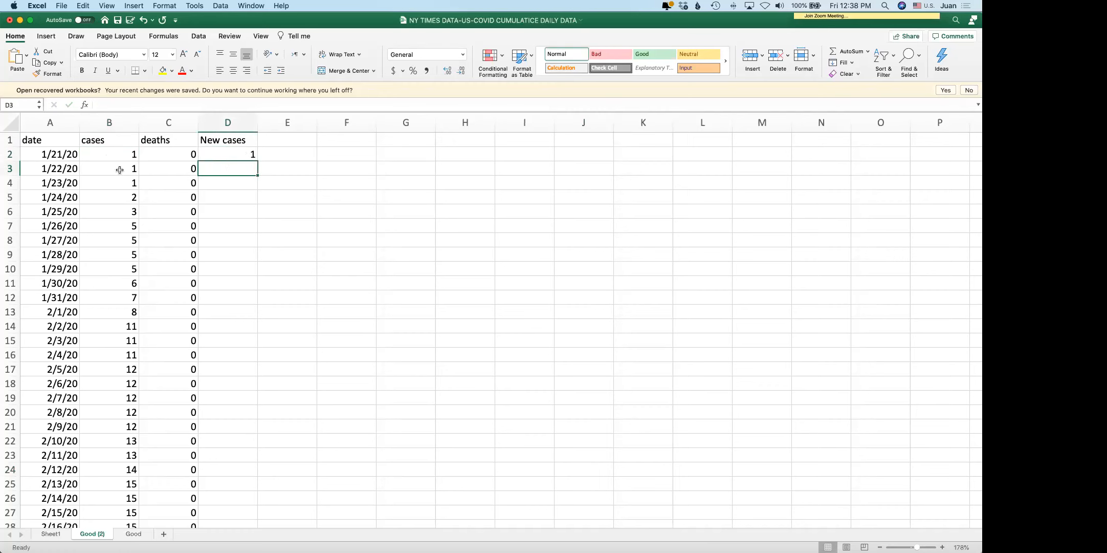
{"action": "type", "text": "0"}
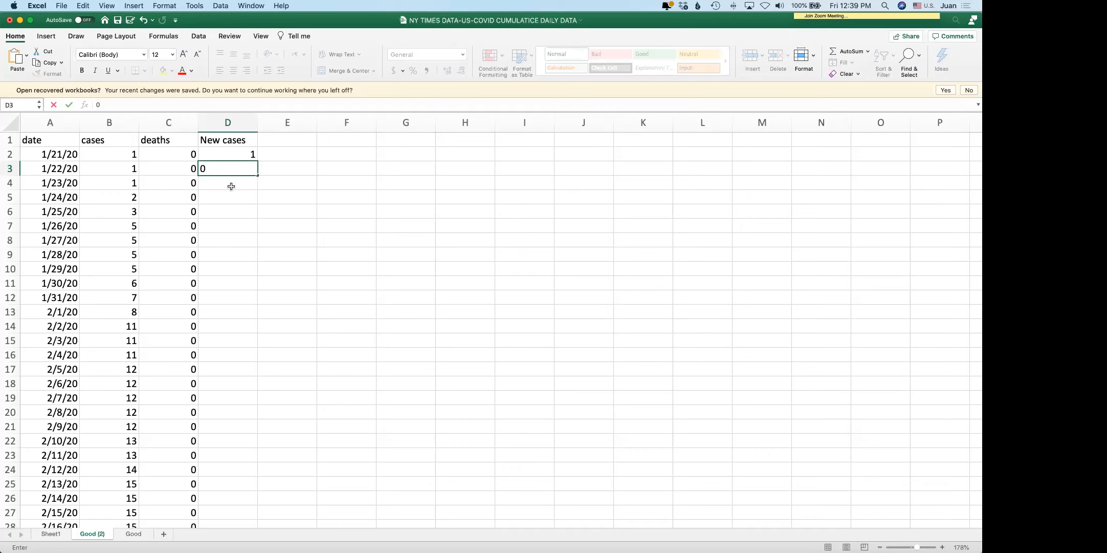
{"action": "key", "text": "Return"}
{"action": "type", "text": "0"}
{"action": "key", "text": "Return"}
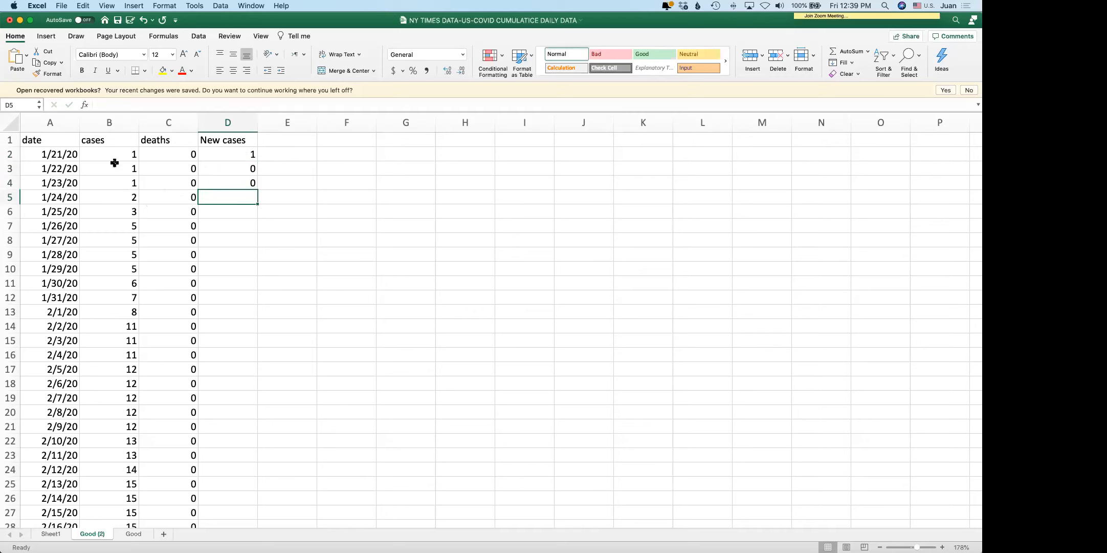
{"action": "type", "text": "1"}
{"action": "left_click", "coordinate": [228, 185]}
{"action": "left_click", "coordinate": [230, 199]}
{"action": "left_click", "coordinate": [127, 197]}
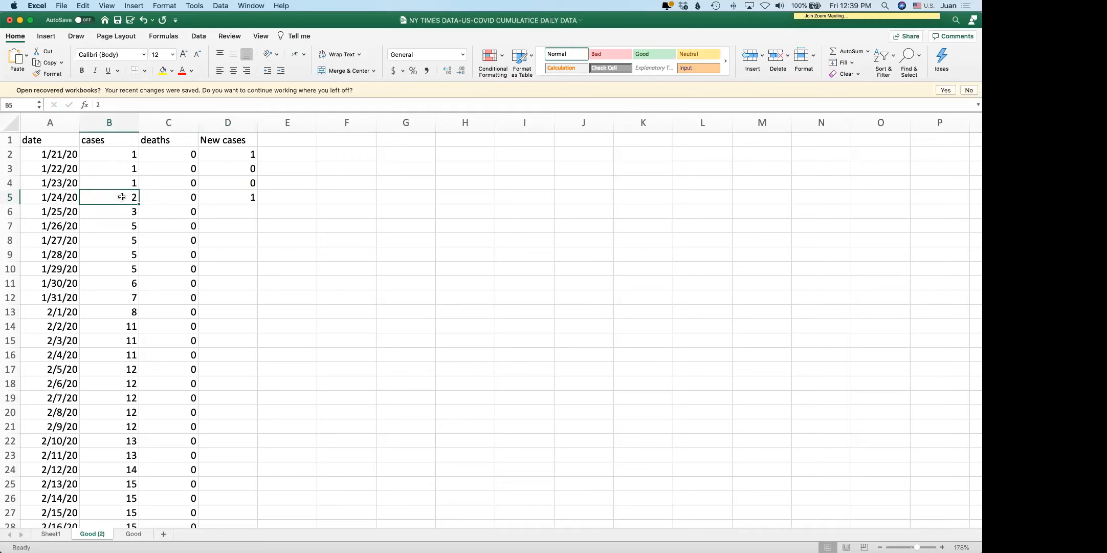
Enter the formula =B6-B5 in D6 to calculate the new cases for 1/25/20
{"action": "left_click", "coordinate": [220, 215]}
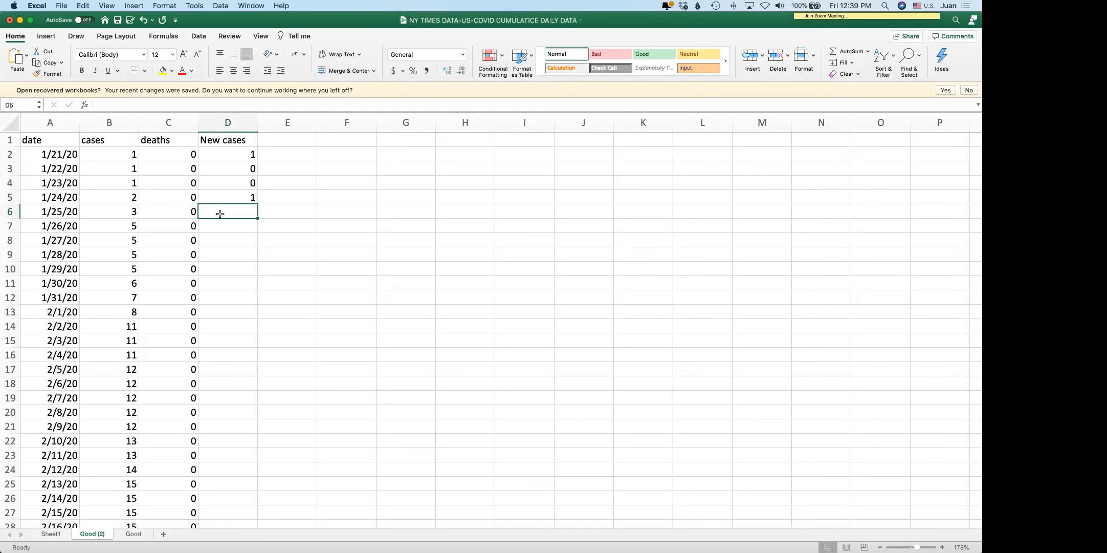
{"action": "type", "text": "="}
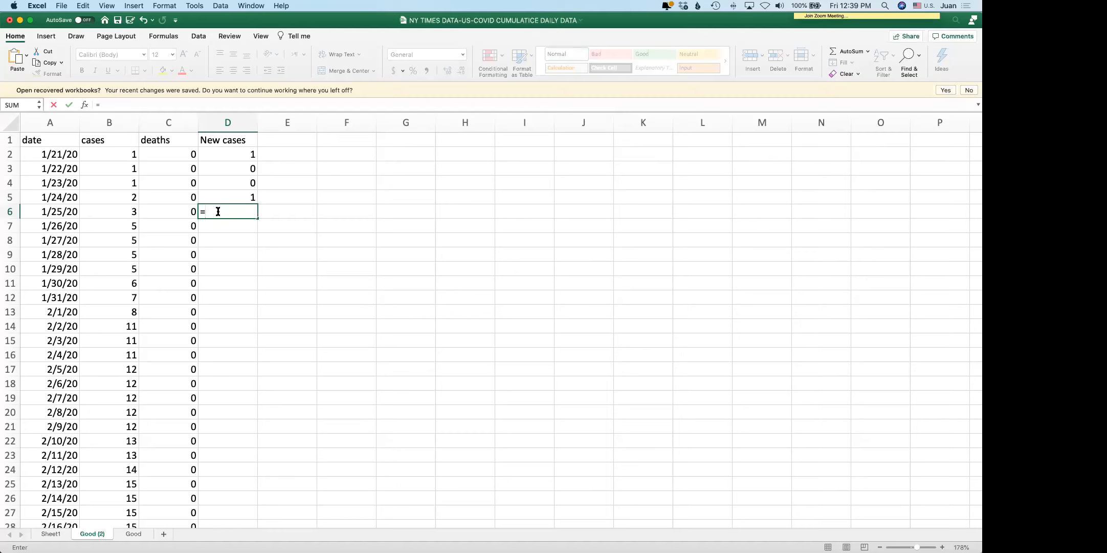
{"action": "left_click", "coordinate": [118, 211]}
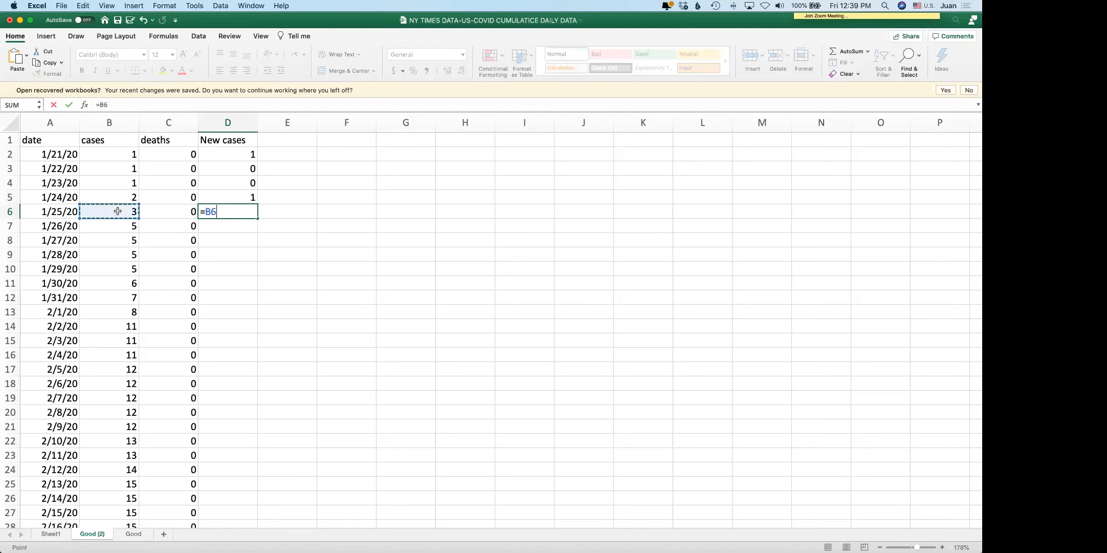
{"action": "type", "text": "-"}
{"action": "left_click", "coordinate": [118, 195]}
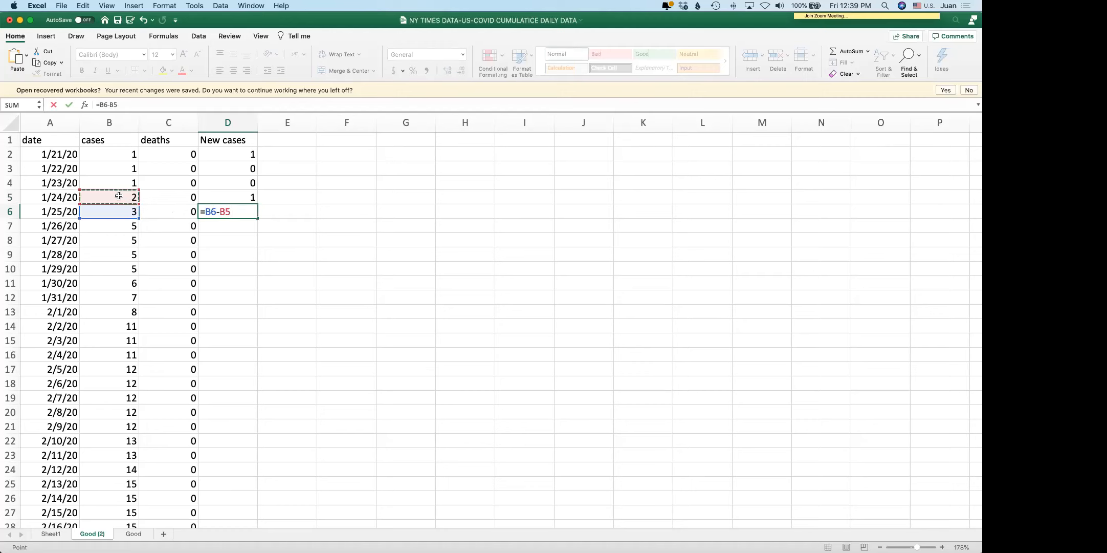
{"action": "key", "text": "Return"}
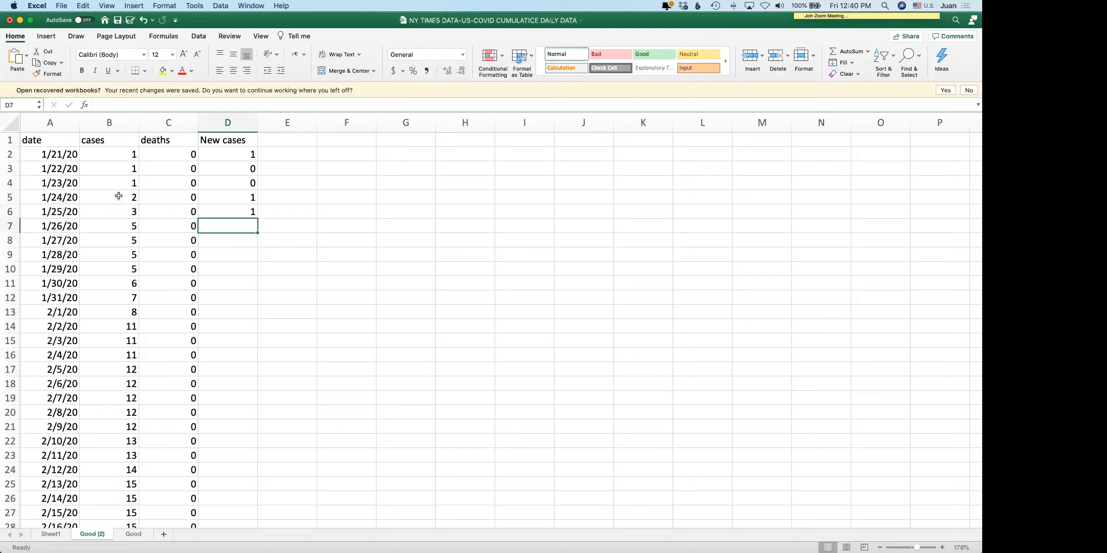
Fill the D6 formula down the New cases column to the last data row, 247
{"action": "left_click", "coordinate": [228, 211]}
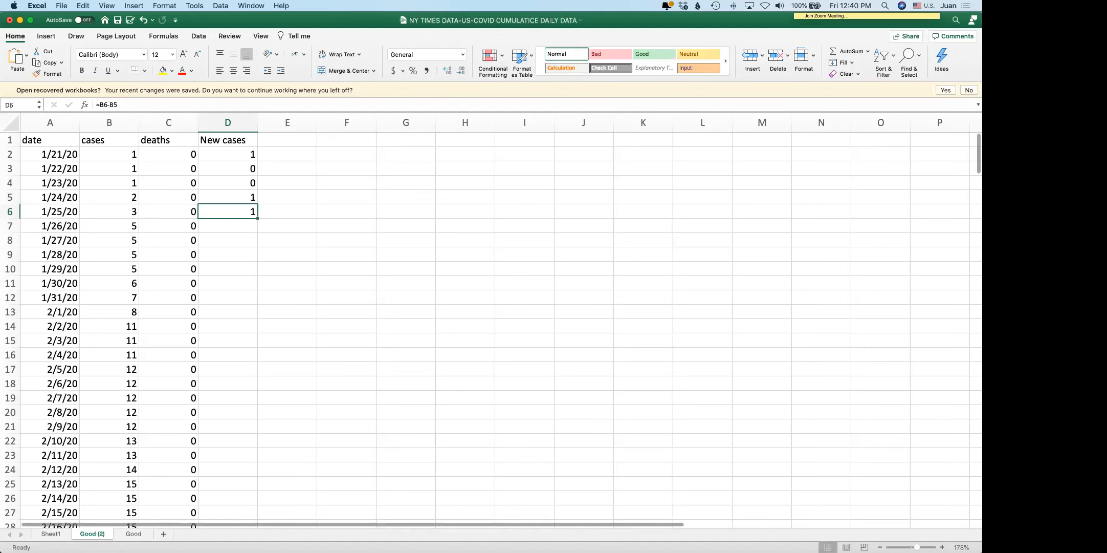
{"action": "scroll", "coordinate": [491, 320], "scroll_direction": "down", "scroll_amount": 5}
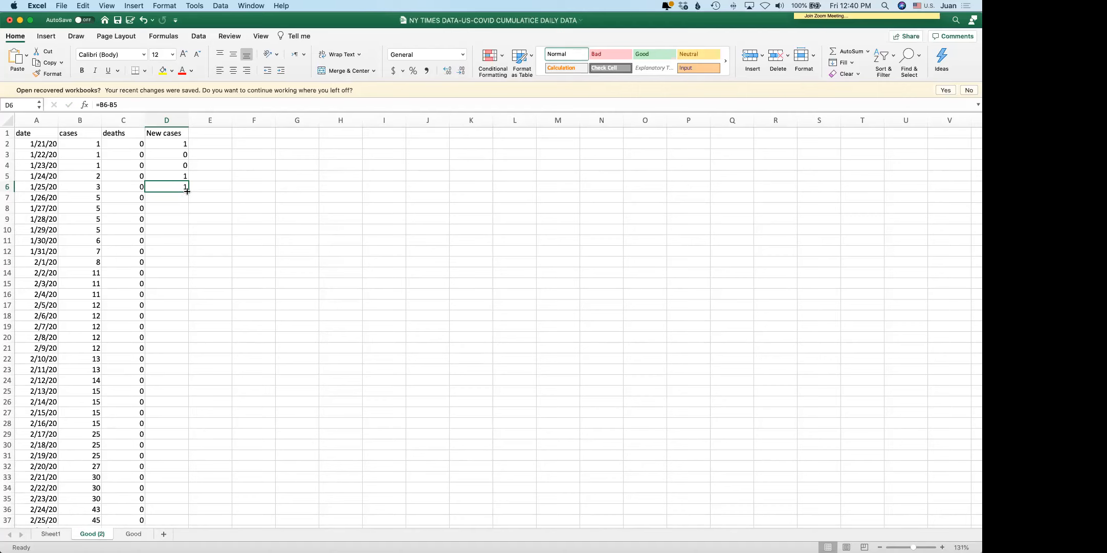
{"action": "left_click_drag", "start_coordinate": [188, 191], "coordinate": [187, 512]}
{"action": "left_click_drag", "start_coordinate": [172, 524], "coordinate": [168, 513]}
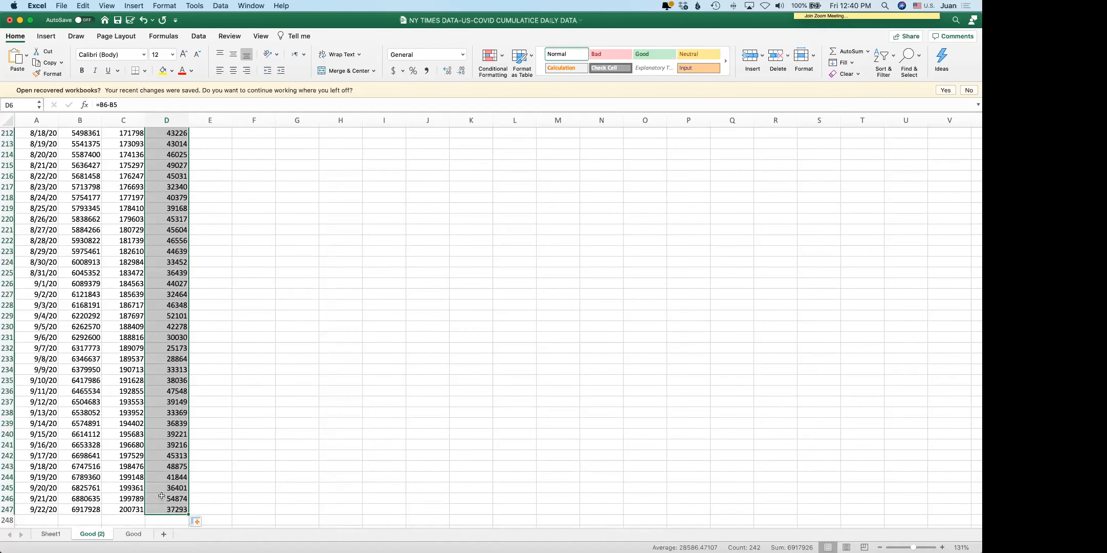
Review the calculated New cases values down the column and check the formula in D100
{"action": "scroll", "coordinate": [150, 285], "scroll_direction": "up", "scroll_amount": 1}
{"action": "scroll", "coordinate": [151, 285], "scroll_direction": "up", "scroll_amount": 20}
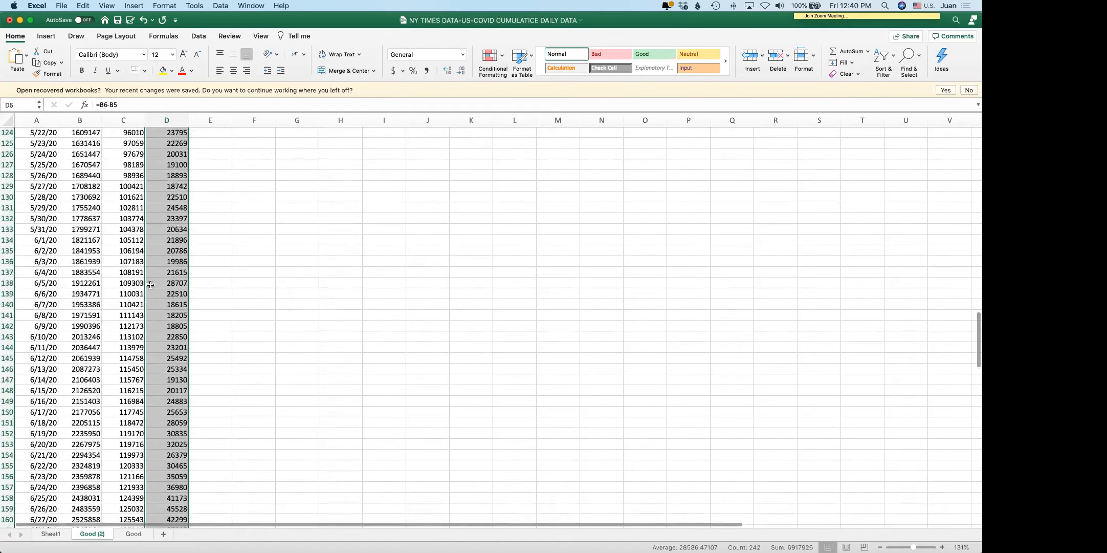
{"action": "scroll", "coordinate": [151, 285], "scroll_direction": "down", "scroll_amount": 15}
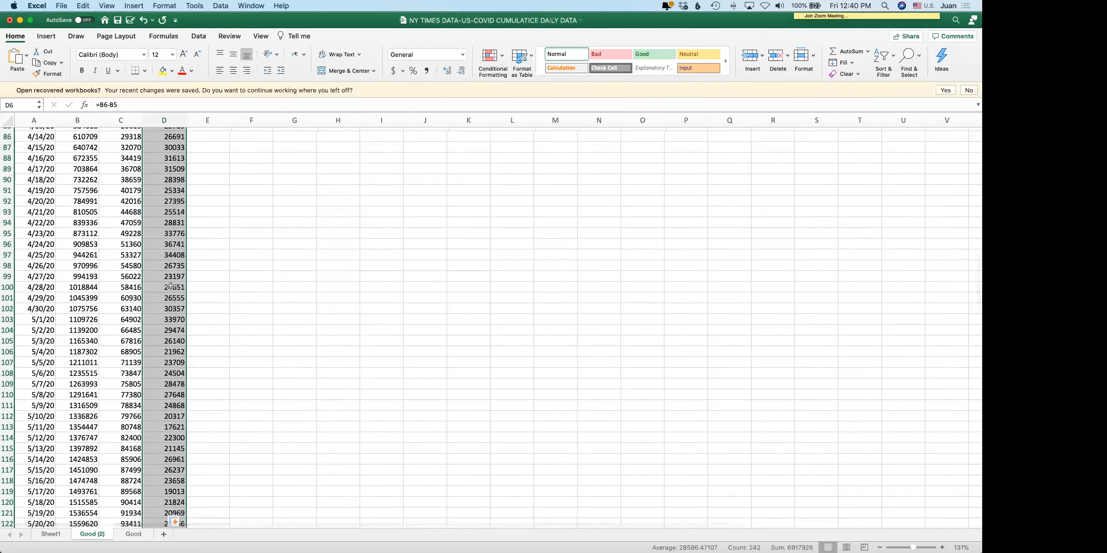
{"action": "left_click", "coordinate": [171, 286]}
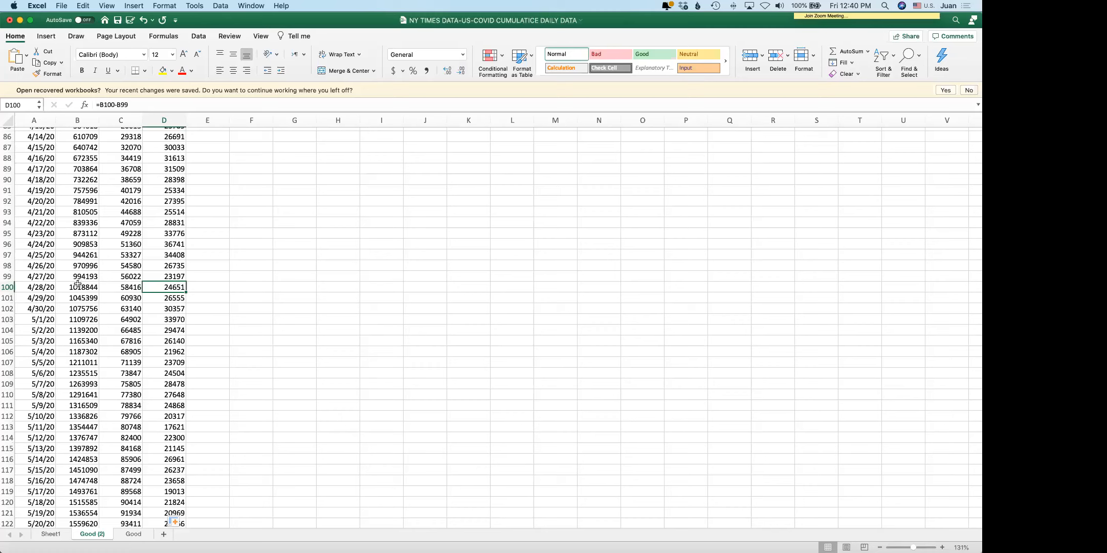
{"action": "scroll", "coordinate": [173, 275], "scroll_direction": "up", "scroll_amount": 20}
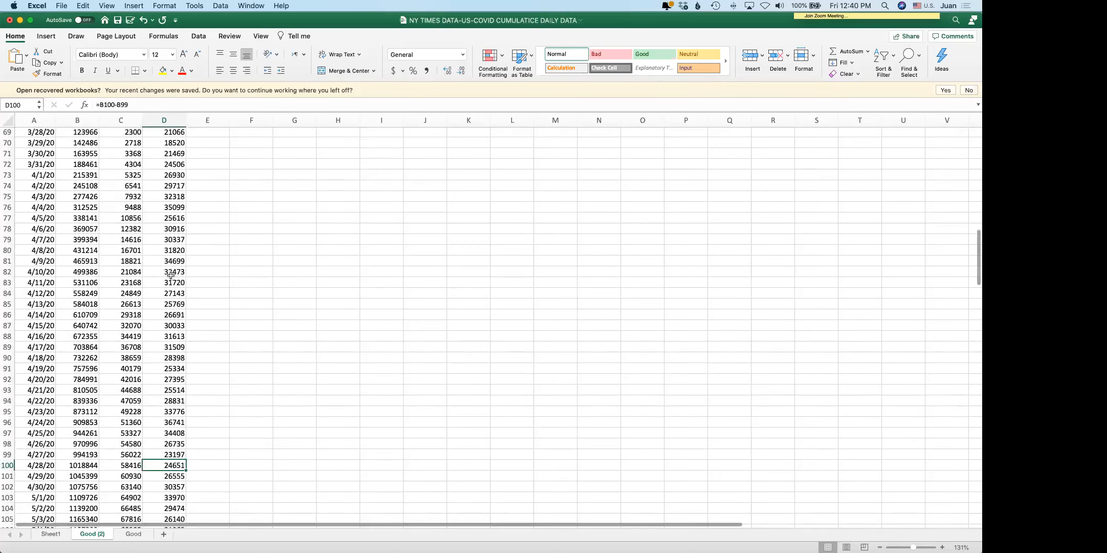
{"action": "scroll", "coordinate": [173, 273], "scroll_direction": "up", "scroll_amount": 1}
{"action": "scroll", "coordinate": [172, 274], "scroll_direction": "down", "scroll_amount": 13}
{"action": "scroll", "coordinate": [173, 273], "scroll_direction": "down", "scroll_amount": 15}
{"action": "scroll", "coordinate": [173, 273], "scroll_direction": "up", "scroll_amount": 20}
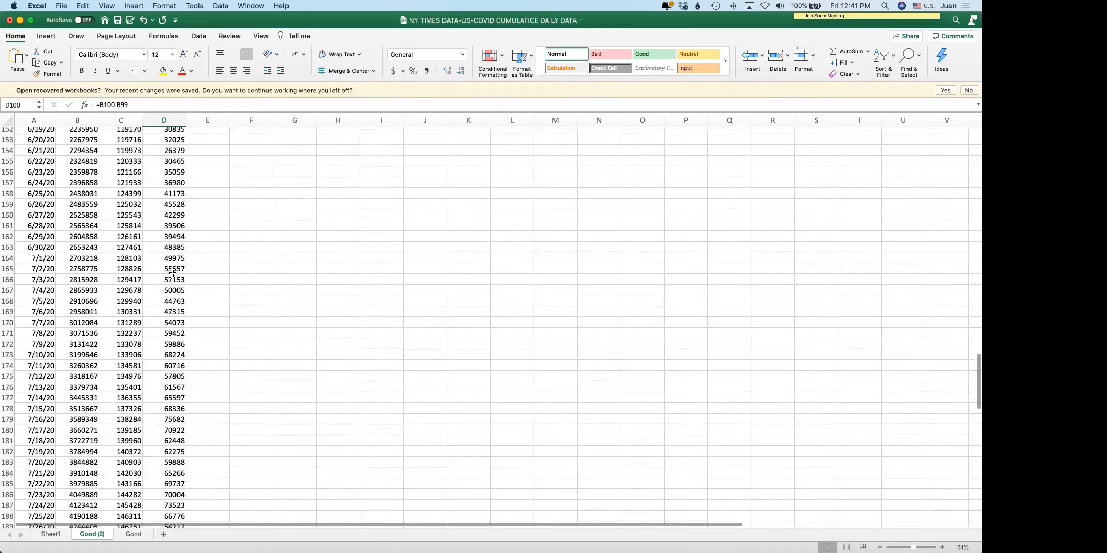
{"action": "scroll", "coordinate": [173, 273], "scroll_direction": "up", "scroll_amount": 8}
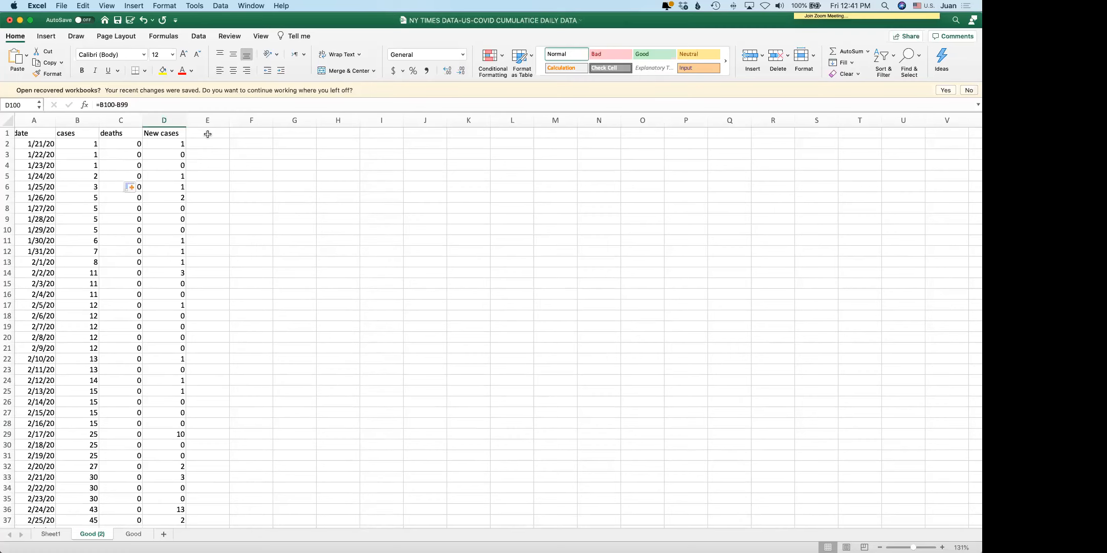
Add the header "7-day average" in E1, beside the New cases column
{"action": "scroll", "coordinate": [163, 157], "scroll_direction": "up", "scroll_amount": 2}
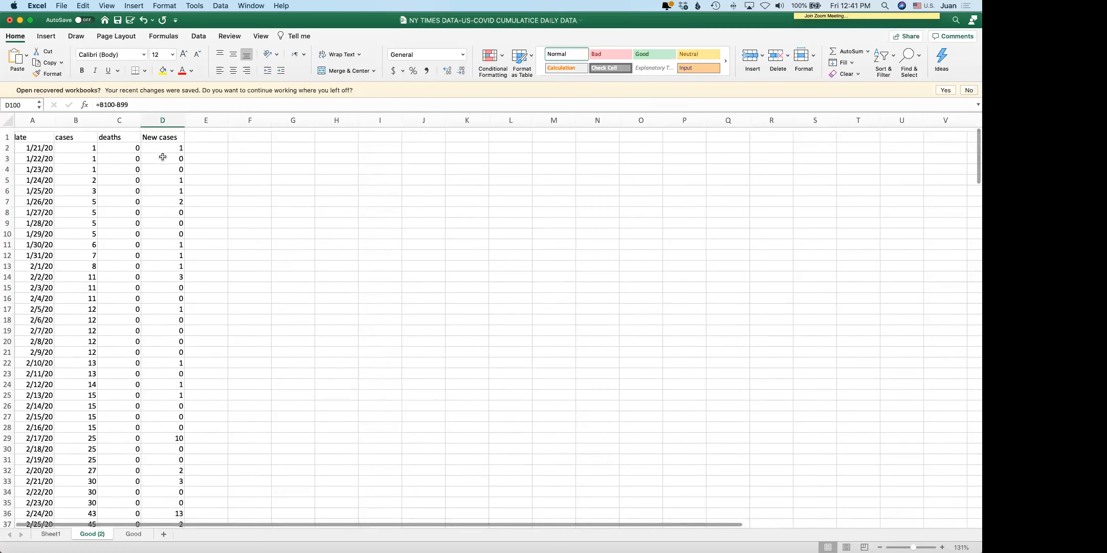
{"action": "left_click", "coordinate": [193, 133]}
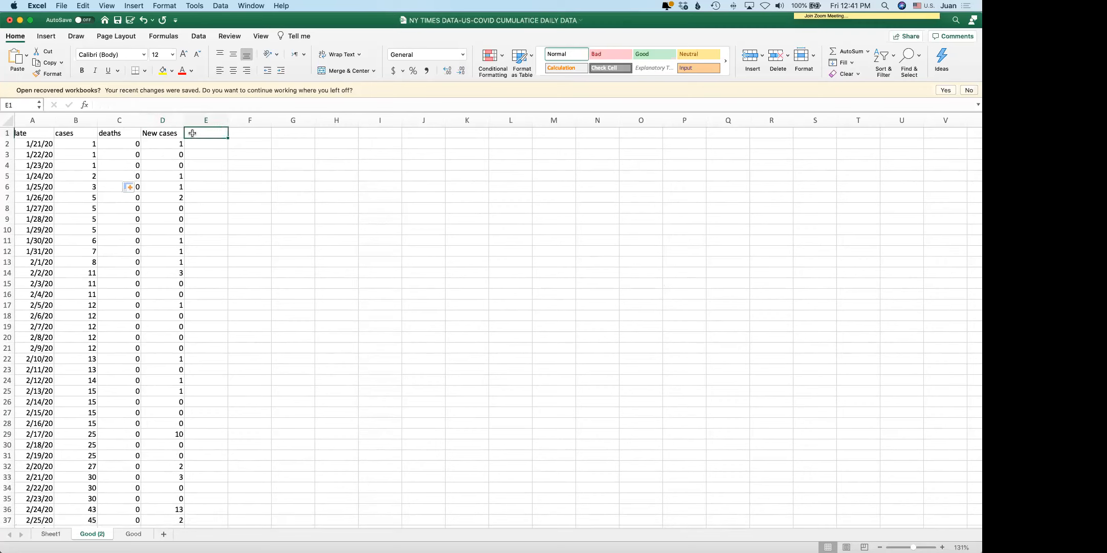
{"action": "type", "text": "7"}
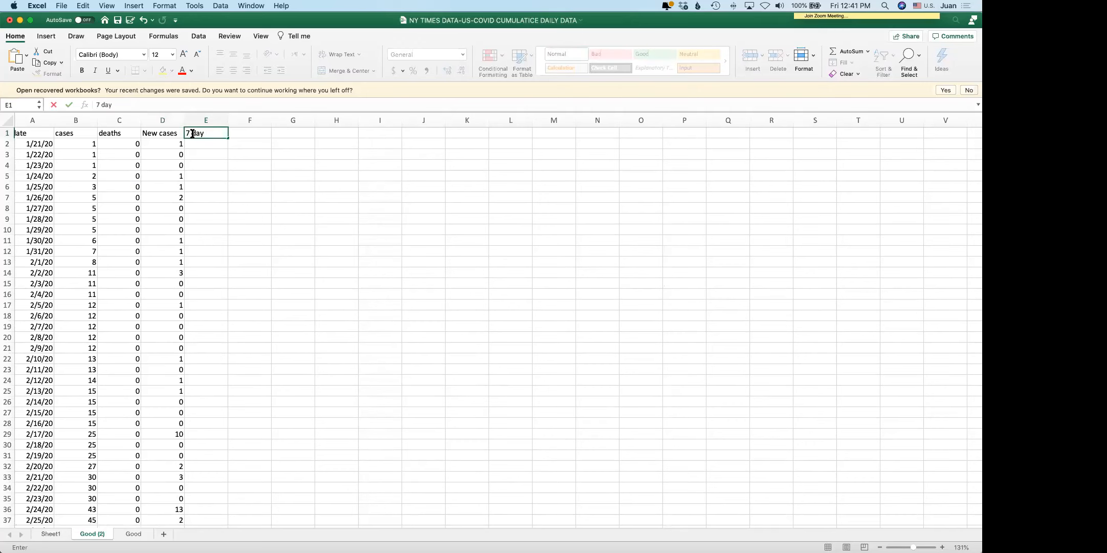
{"action": "type", "text": "-day average"}
{"action": "key", "text": "Return"}
Count through the first seven daily values in the New cases column, from D2 to D8
{"action": "left_click", "coordinate": [168, 146]}
{"action": "left_click", "coordinate": [167, 153]}
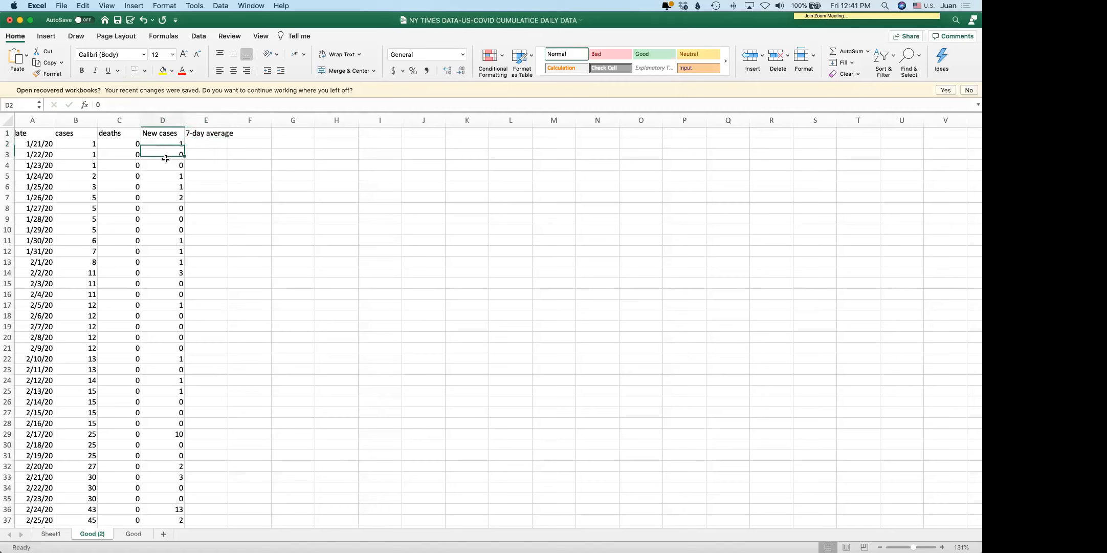
{"action": "left_click", "coordinate": [165, 164]}
{"action": "left_click", "coordinate": [164, 175]}
{"action": "left_click", "coordinate": [164, 187]}
{"action": "left_click", "coordinate": [165, 197]}
{"action": "left_click", "coordinate": [166, 207]}
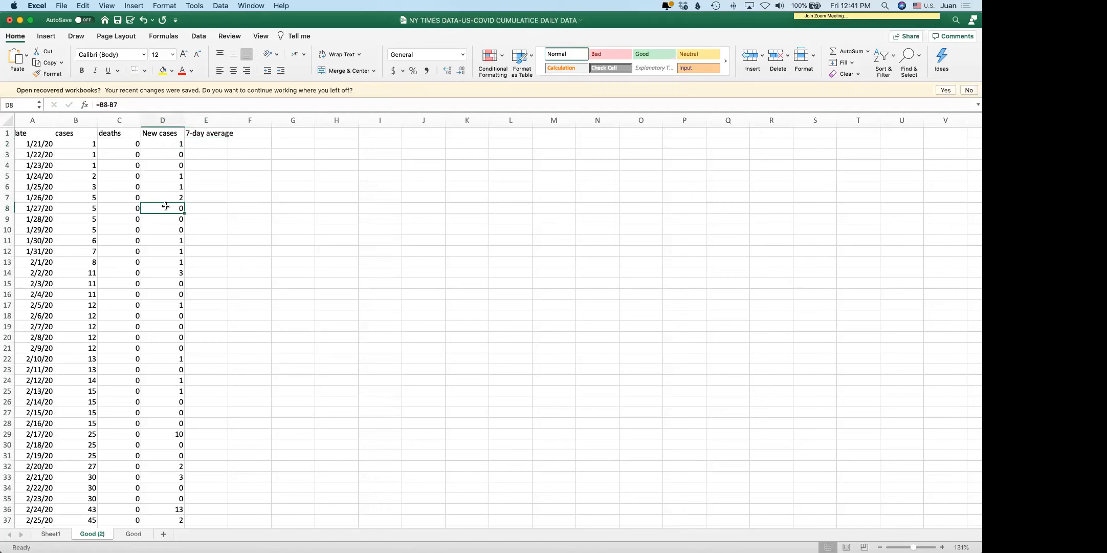
Enter the formula =AVERAGE(D2:D8) in E8 to calculate the first 7-day average
{"action": "left_click", "coordinate": [204, 209]}
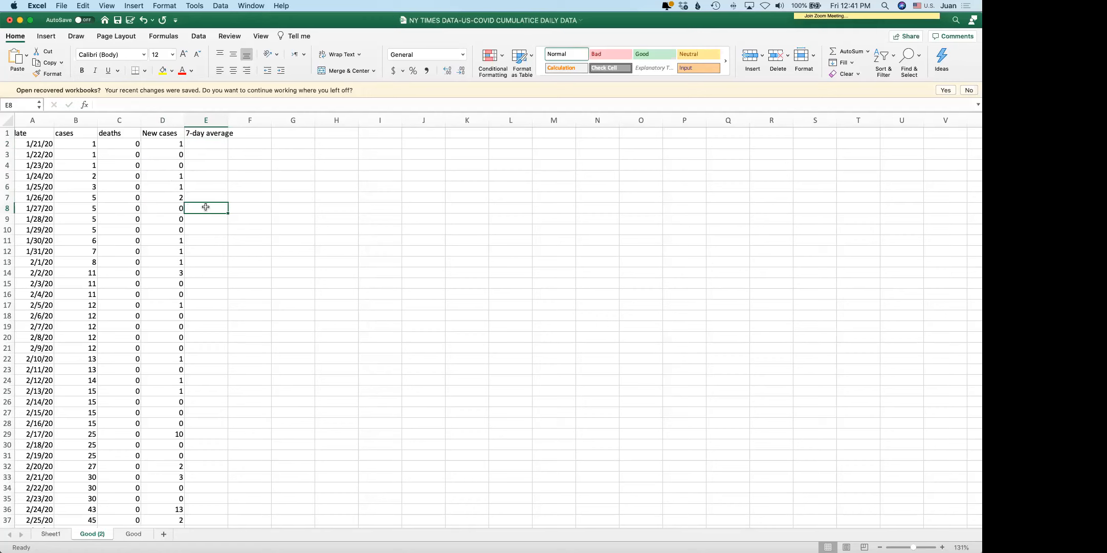
{"action": "type", "text": "="}
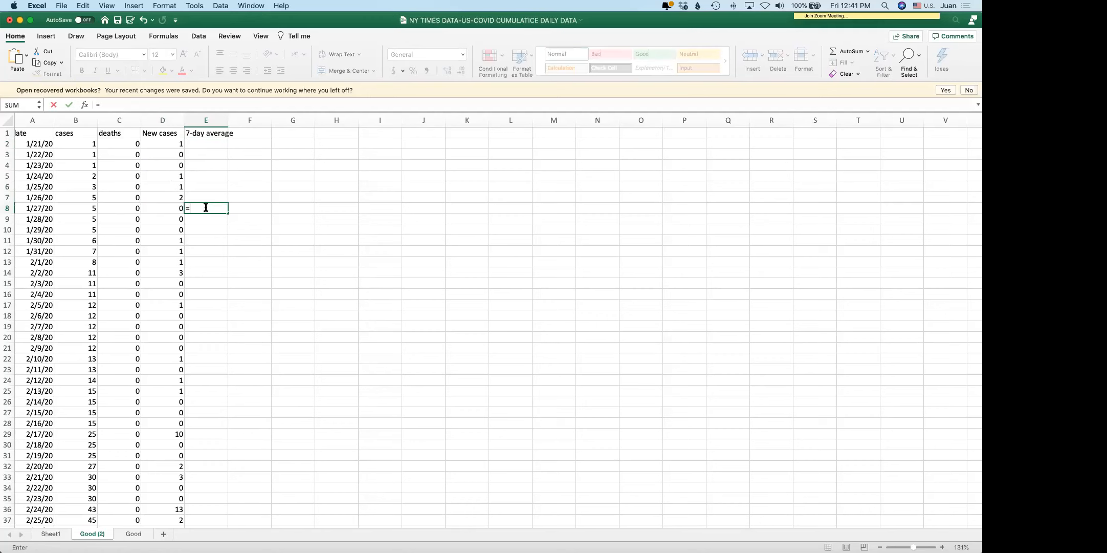
{"action": "type", "text": "a"}
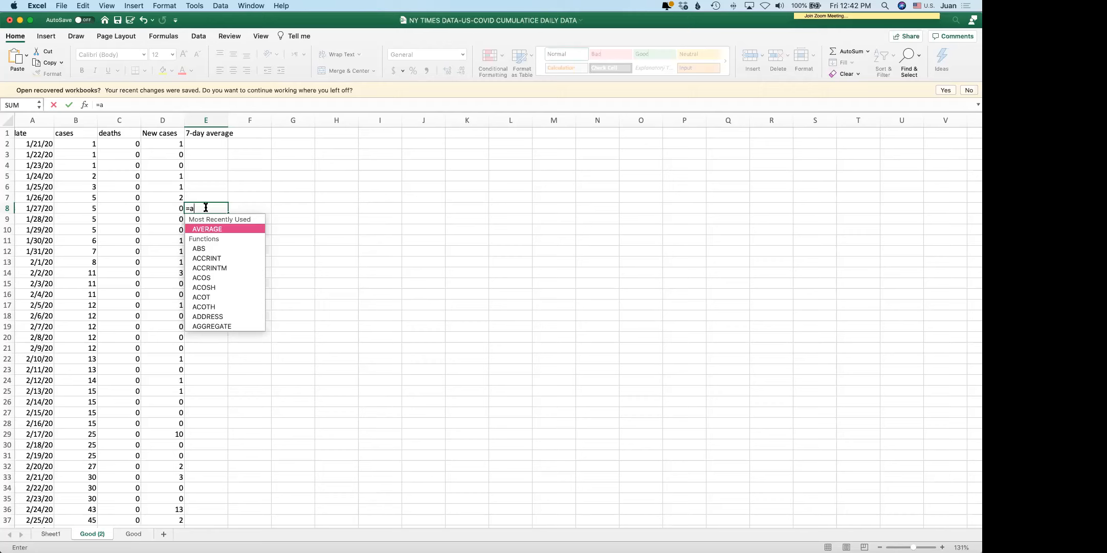
{"action": "double_click", "coordinate": [213, 231]}
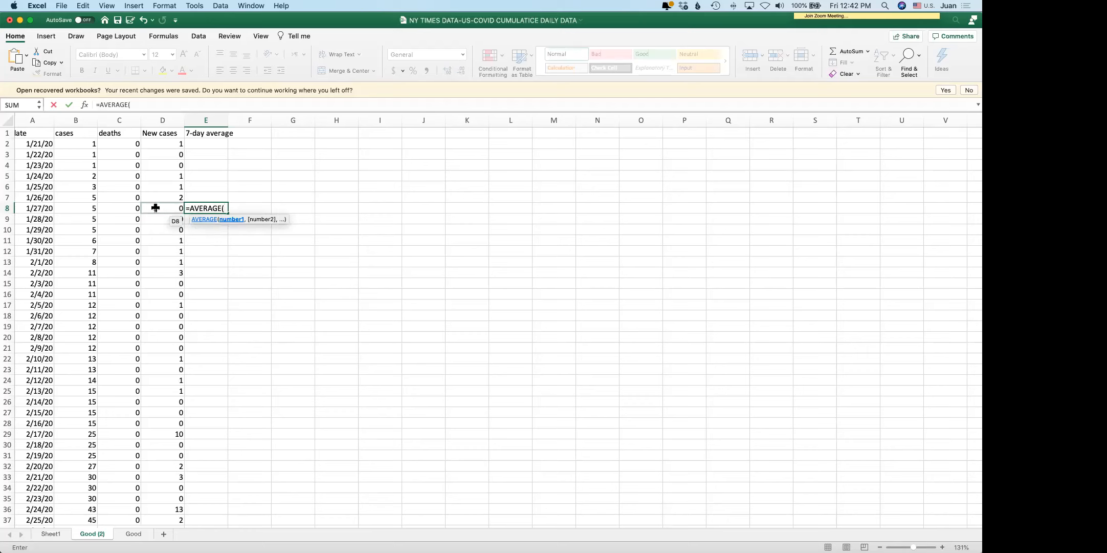
{"action": "left_click_drag", "start_coordinate": [152, 209], "coordinate": [151, 141]}
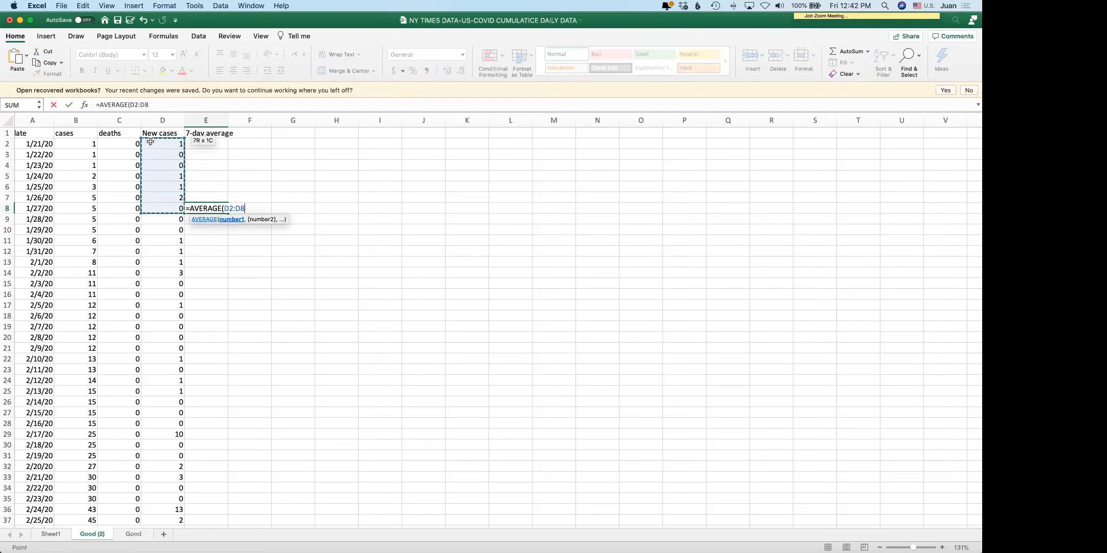
{"action": "scroll", "coordinate": [150, 142], "scroll_direction": "right", "scroll_amount": 1}
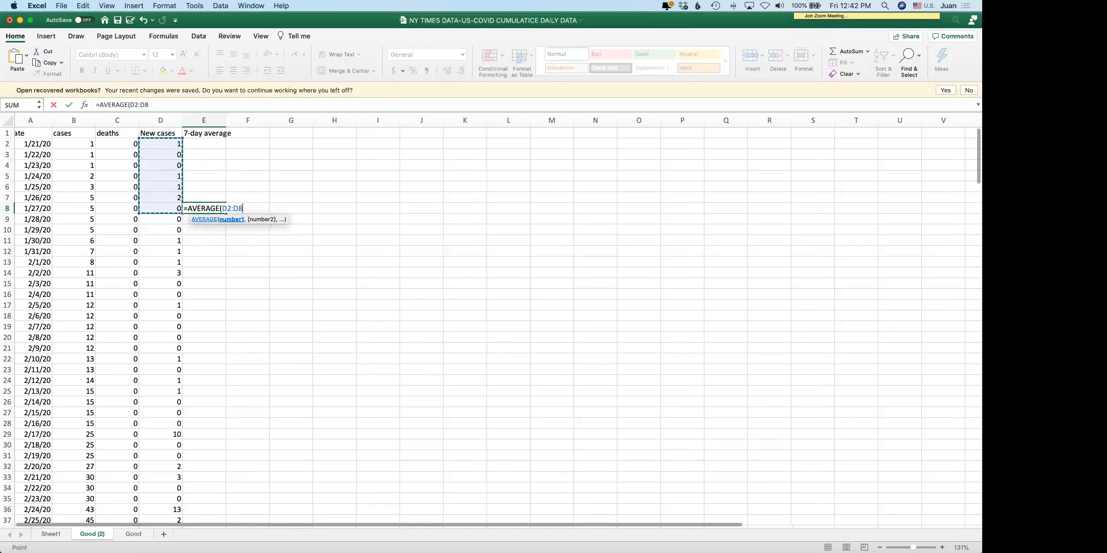
{"action": "scroll", "coordinate": [150, 141], "scroll_direction": "up", "scroll_amount": 1}
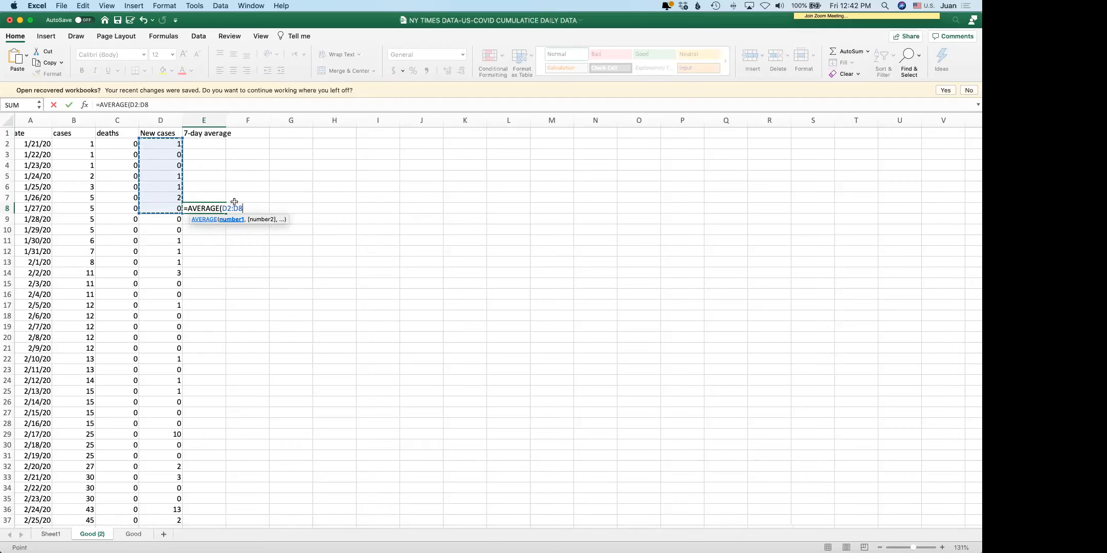
{"action": "type", "text": ")"}
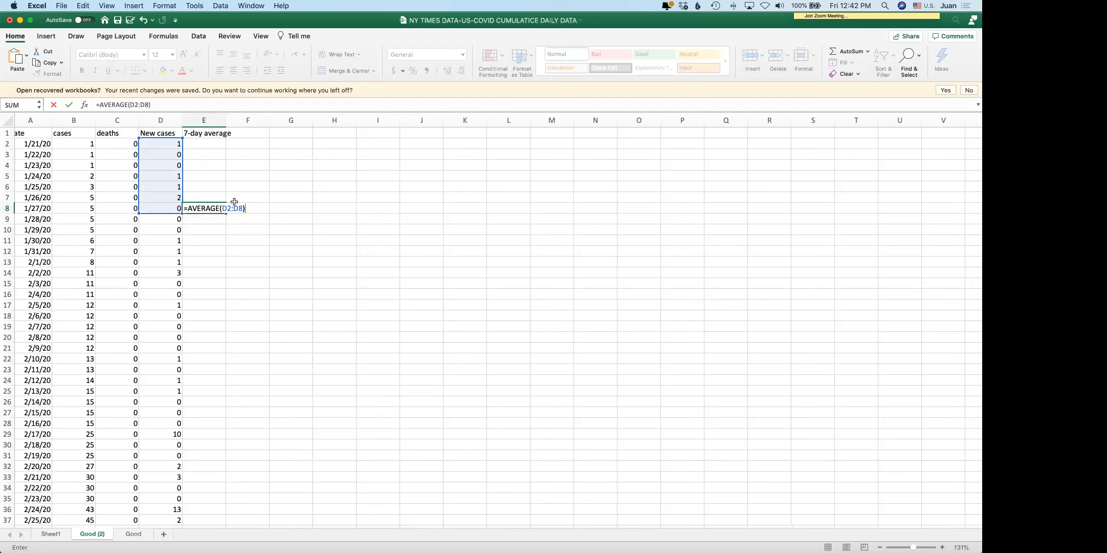
{"action": "key", "text": "Return"}
Format the average in E8 as a Number with two decimal places
{"action": "left_click", "coordinate": [202, 207]}
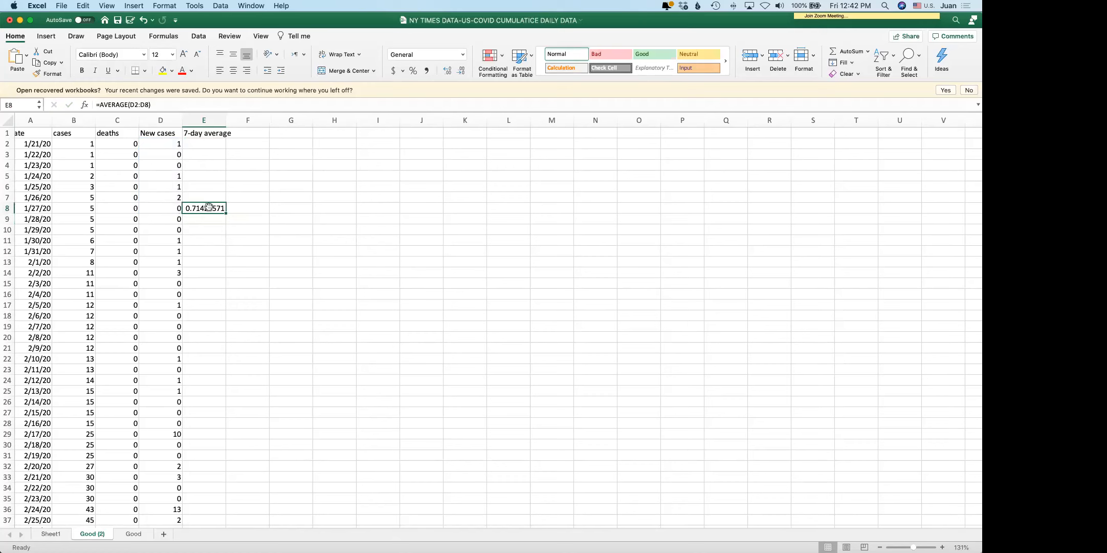
{"action": "left_click", "coordinate": [164, 7]}
{"action": "left_click", "coordinate": [271, 118]}
{"action": "left_click", "coordinate": [364, 132]}
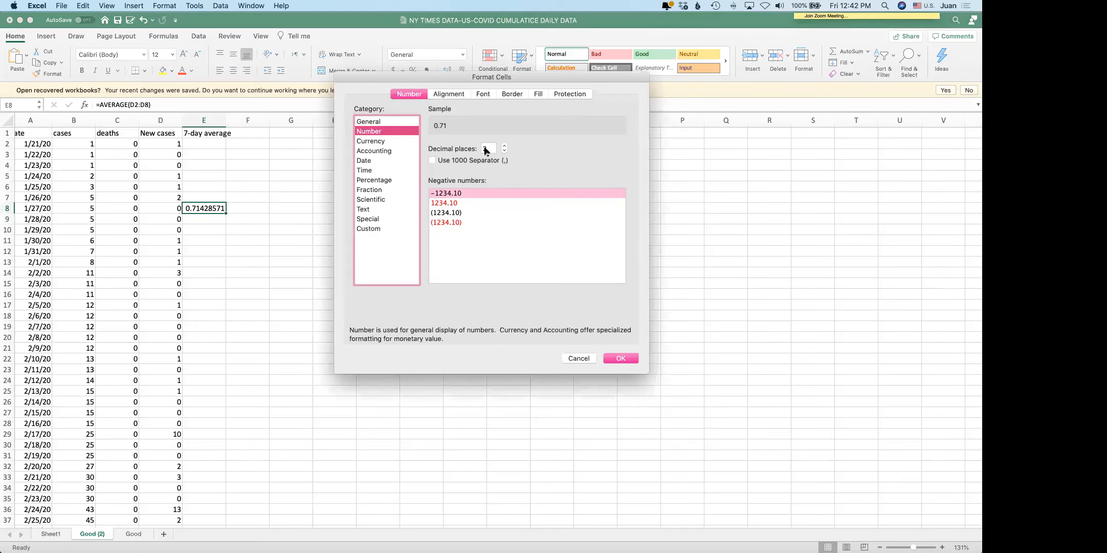
{"action": "left_click", "coordinate": [621, 359]}
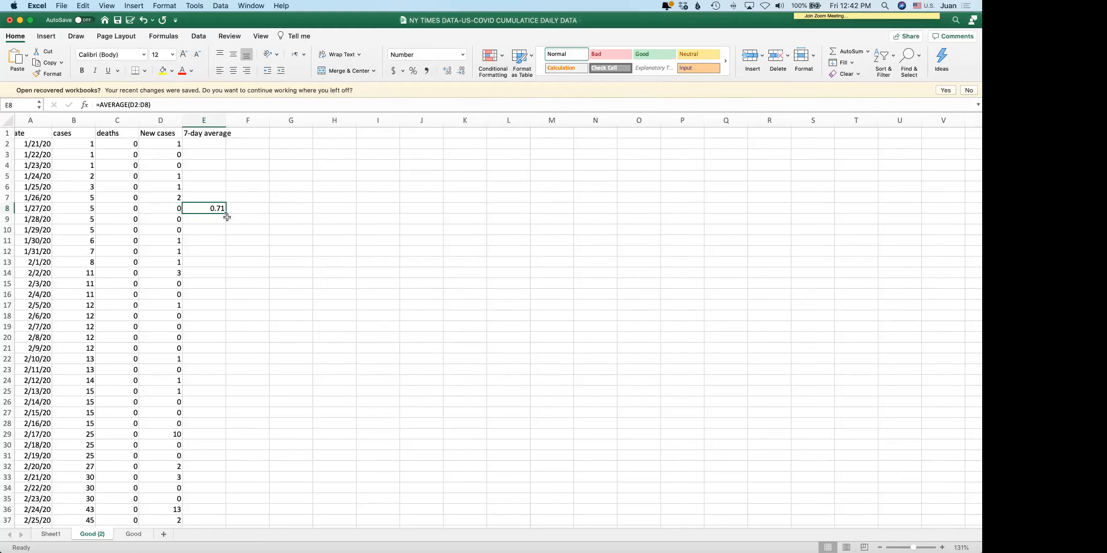
Fill the E8 formula down the 7-day average column to the last data row, 247, and review the results
{"action": "left_click_drag", "start_coordinate": [225, 213], "coordinate": [210, 495]}
{"action": "scroll", "coordinate": [196, 338], "scroll_direction": "up", "scroll_amount": 20}
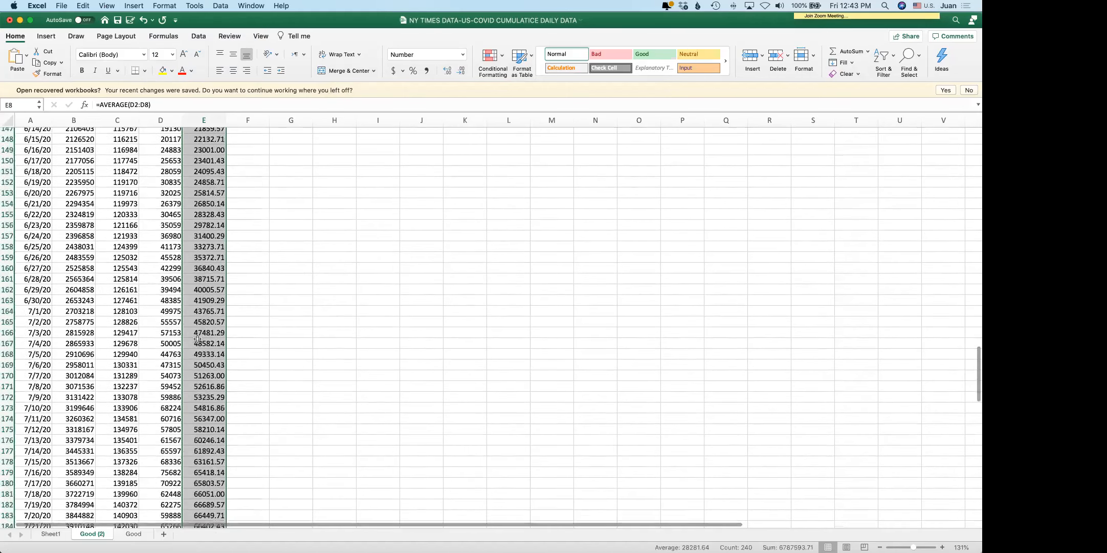
{"action": "scroll", "coordinate": [199, 341], "scroll_direction": "down", "scroll_amount": 14}
{"action": "scroll", "coordinate": [199, 342], "scroll_direction": "up", "scroll_amount": 14}
{"action": "scroll", "coordinate": [199, 342], "scroll_direction": "down", "scroll_amount": 3}
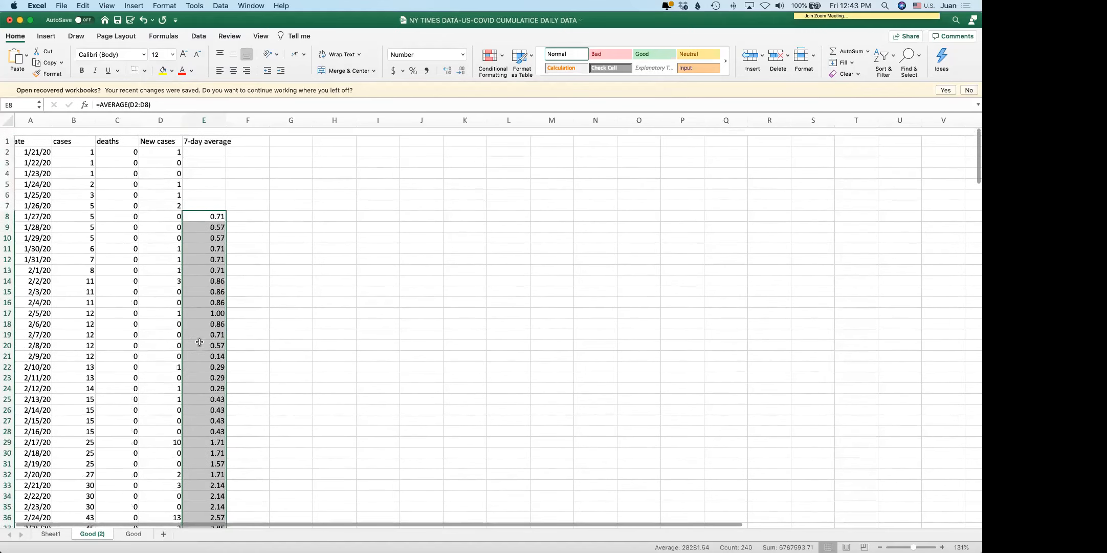
{"action": "scroll", "coordinate": [219, 284], "scroll_direction": "up", "scroll_amount": 2}
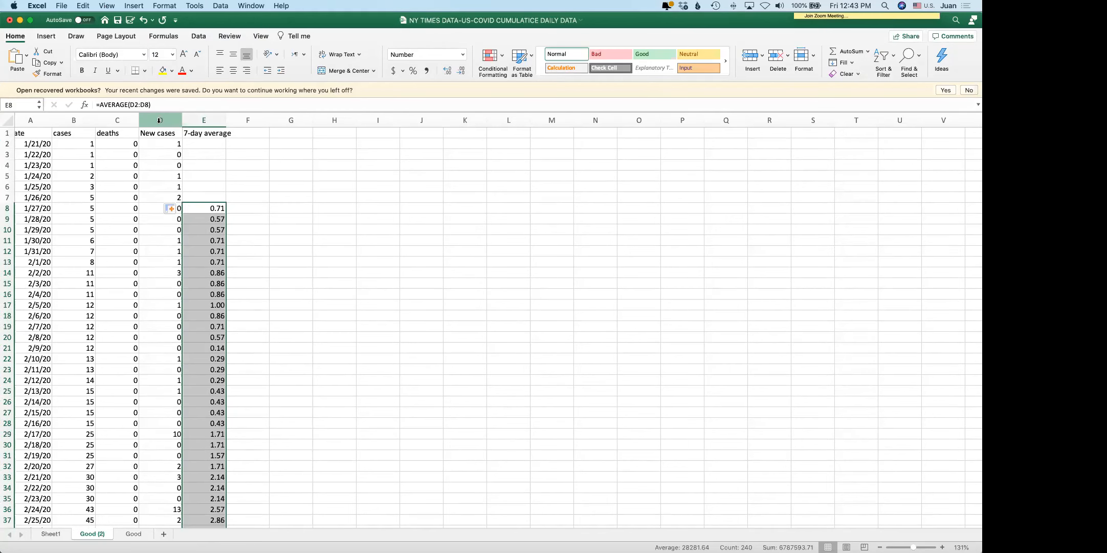
Insert a 2-D clustered column chart of the date, New cases and 7-day average columns, and enlarge it beside the data
{"action": "left_click", "coordinate": [160, 120]}
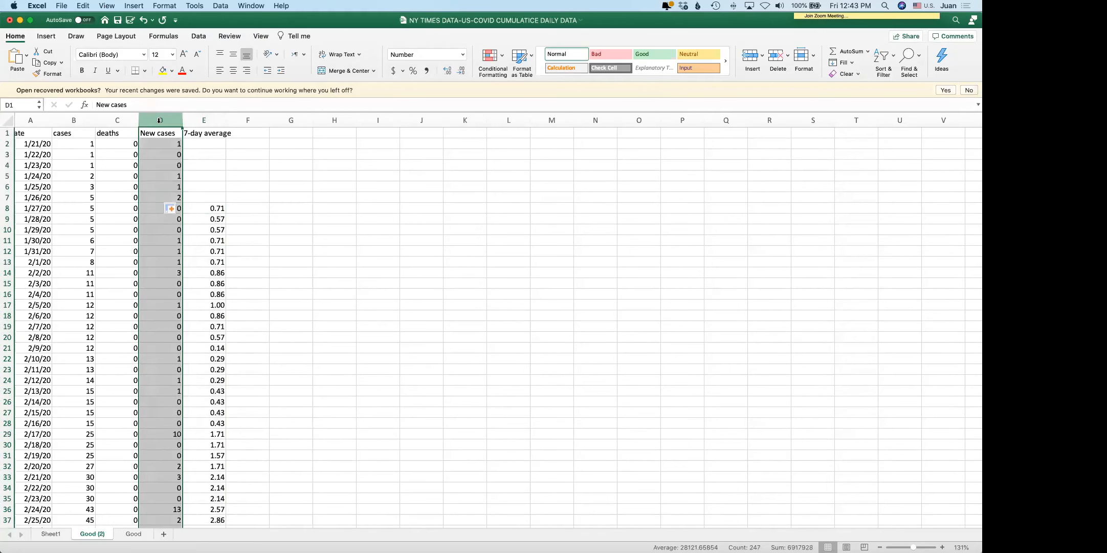
{"action": "left_click", "coordinate": [26, 123]}
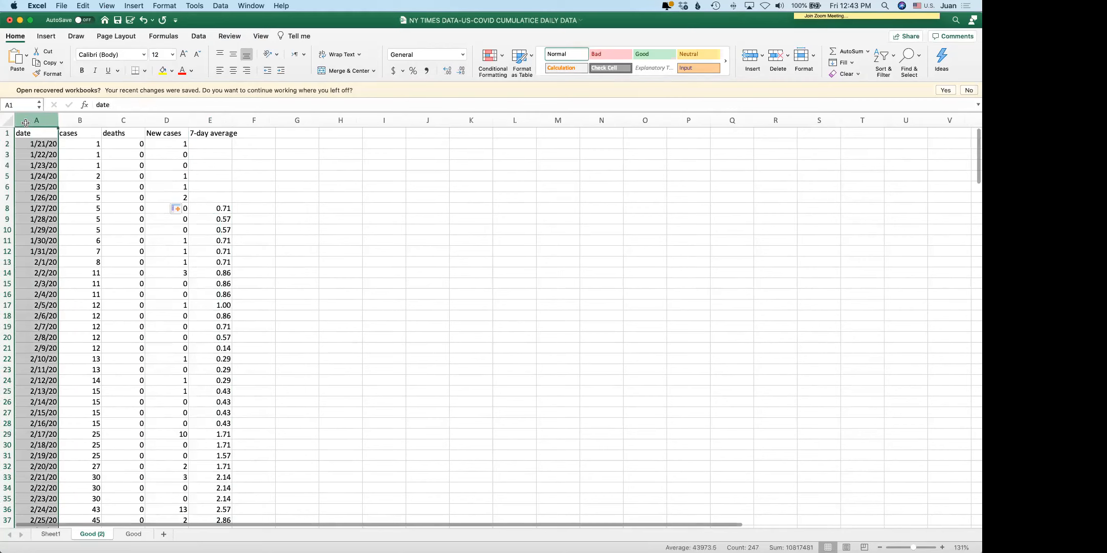
{"action": "left_click", "coordinate": [166, 121], "text": "super"}
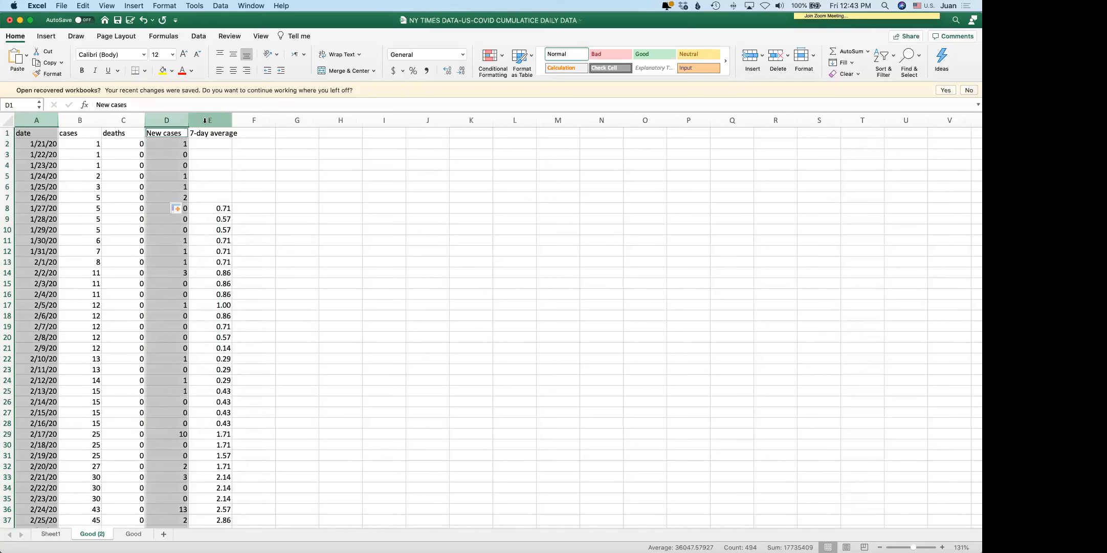
{"action": "left_click", "coordinate": [205, 121], "text": "super"}
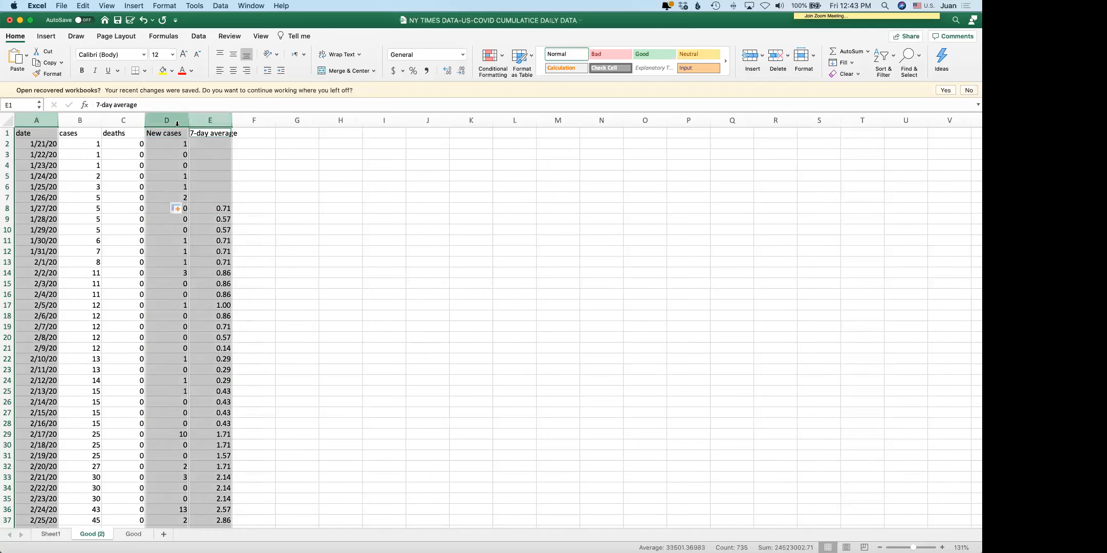
{"action": "left_click", "coordinate": [48, 37]}
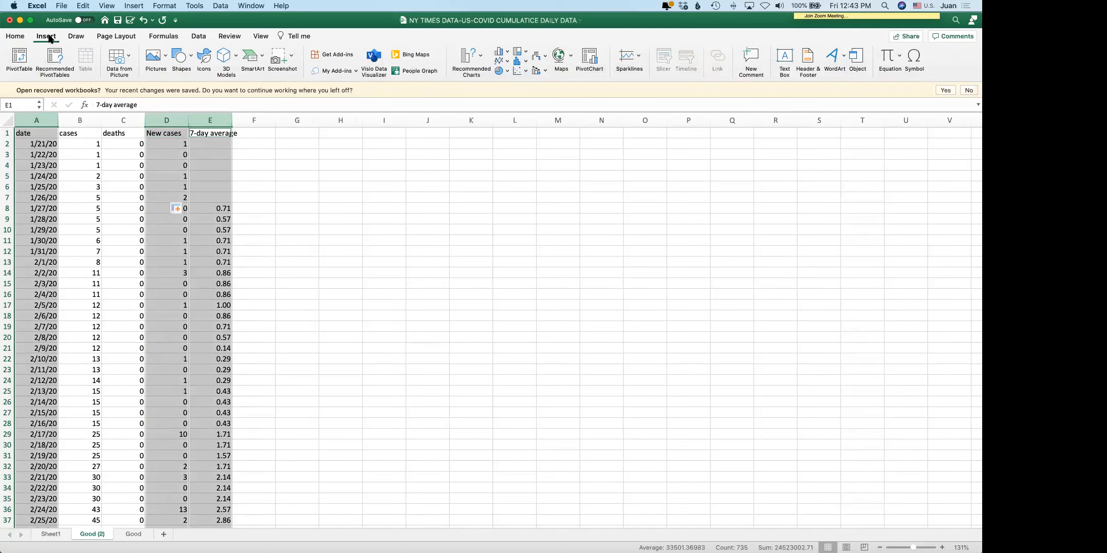
{"action": "left_click", "coordinate": [508, 52]}
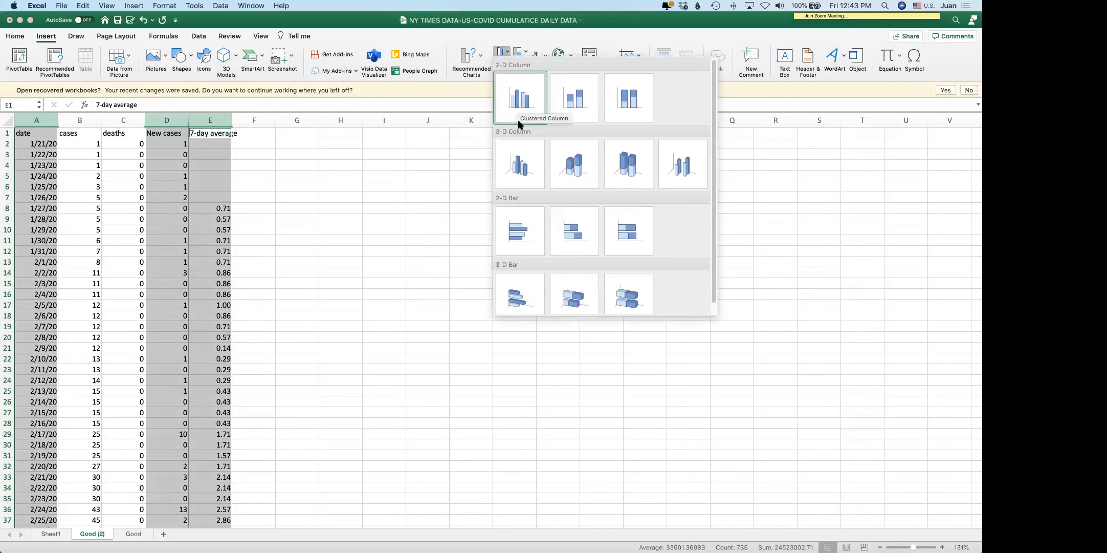
{"action": "left_click", "coordinate": [519, 100]}
{"action": "left_click_drag", "start_coordinate": [377, 254], "coordinate": [270, 141]}
{"action": "left_click_drag", "start_coordinate": [619, 403], "coordinate": [897, 497]}
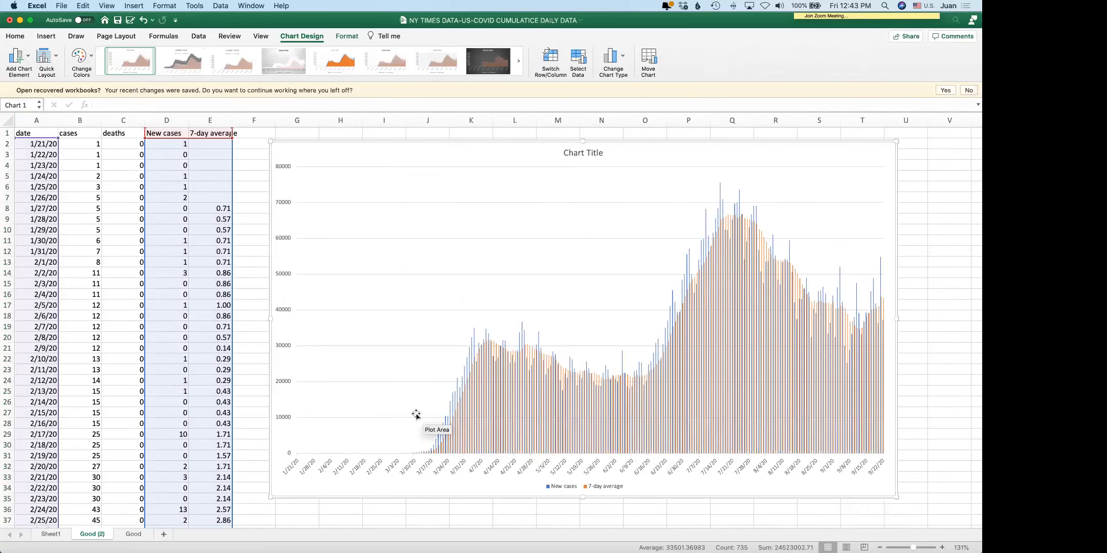
Change only the 7-day average series in the chart to a 2-D line
{"action": "left_click", "coordinate": [494, 346]}
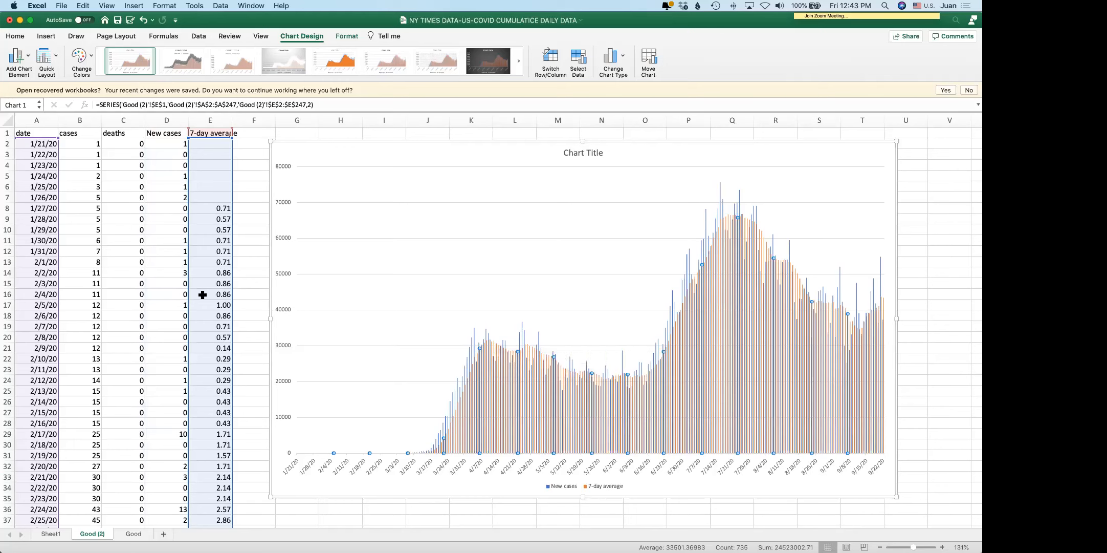
{"action": "mouse_move", "coordinate": [513, 359]}
{"action": "left_click", "coordinate": [621, 59]}
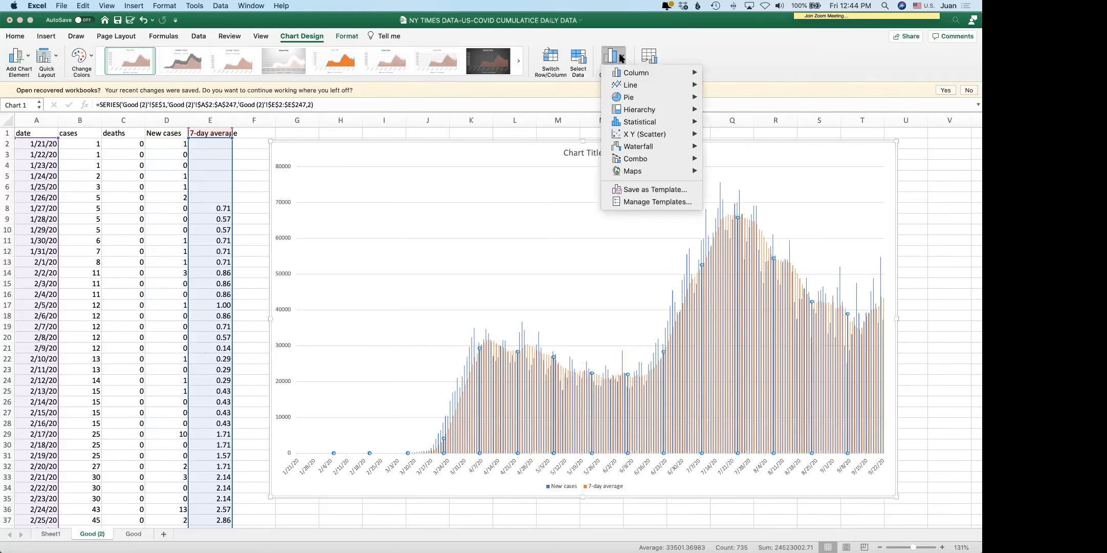
{"action": "mouse_move", "coordinate": [634, 88]}
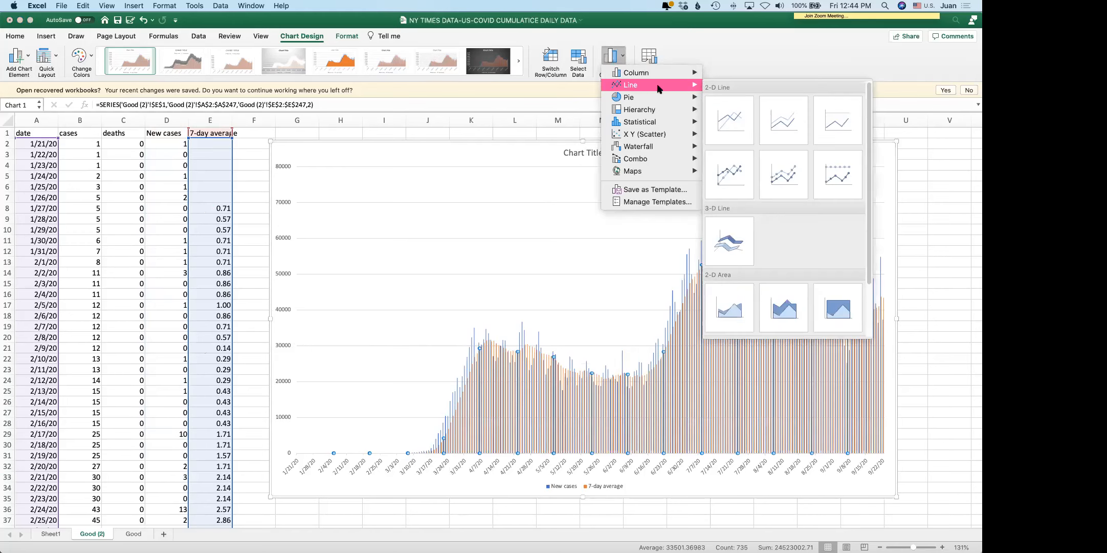
{"action": "left_click", "coordinate": [731, 116]}
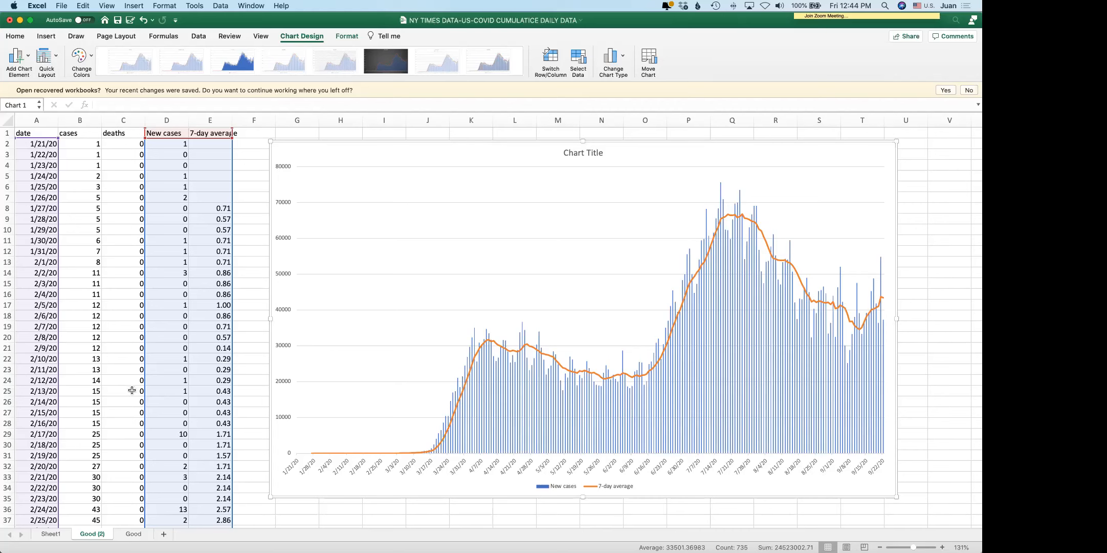
Switch to the OlympicAthletes_pivotTable workbook and expand its window to fill the screen
{"action": "mouse_move", "coordinate": [1, 513]}
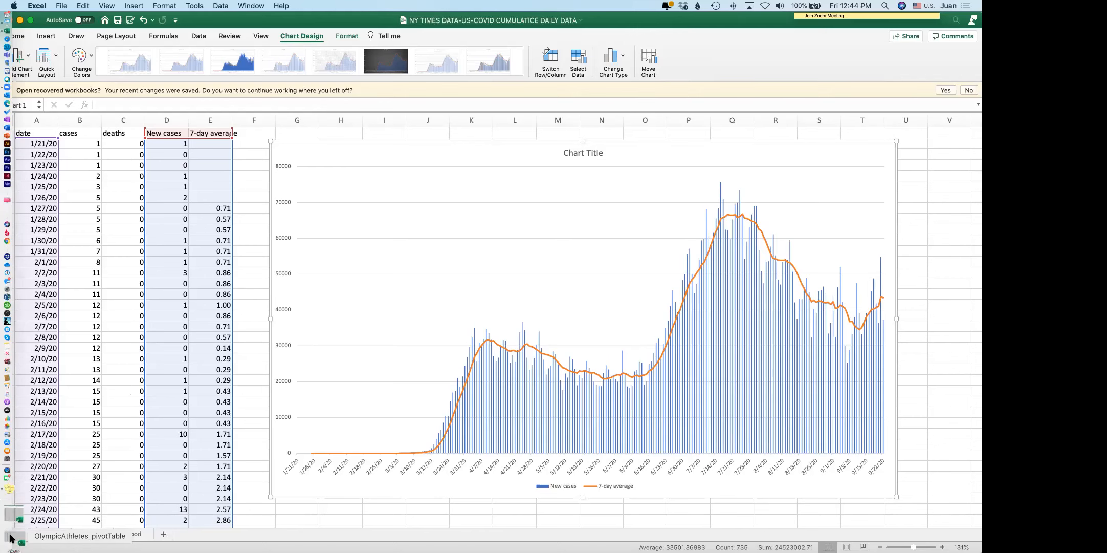
{"action": "left_click", "coordinate": [12, 538]}
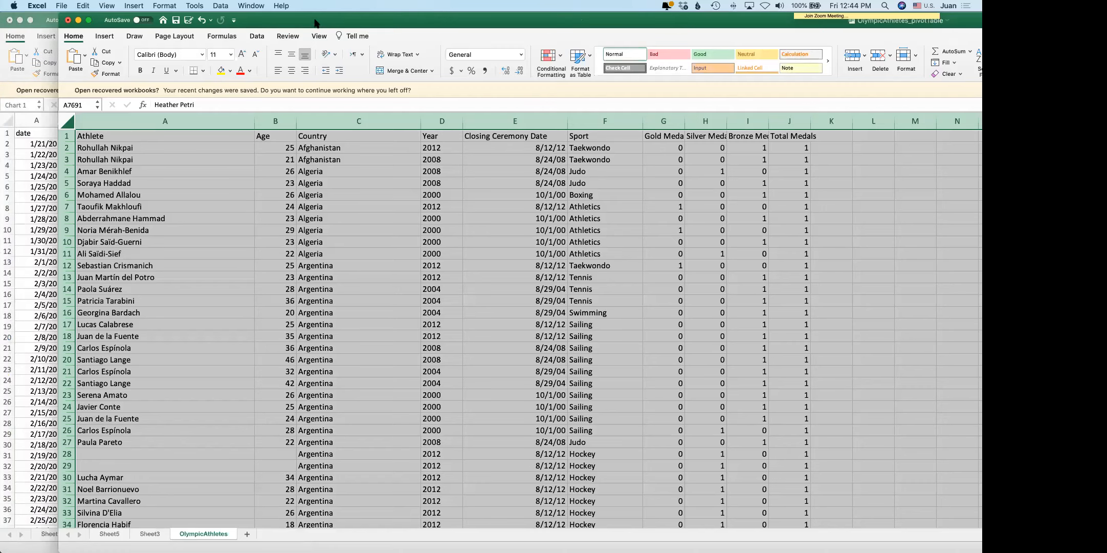
{"action": "double_click", "coordinate": [266, 25]}
Look through the OlympicAthletes rows and go from A1 to the end of the first continuous block of Athlete entries
{"action": "scroll", "coordinate": [290, 355], "scroll_direction": "down", "scroll_amount": 20}
{"action": "scroll", "coordinate": [297, 358], "scroll_direction": "down", "scroll_amount": 18}
{"action": "scroll", "coordinate": [289, 353], "scroll_direction": "up", "scroll_amount": 20}
{"action": "scroll", "coordinate": [289, 353], "scroll_direction": "up", "scroll_amount": 6}
{"action": "left_click", "coordinate": [35, 135]}
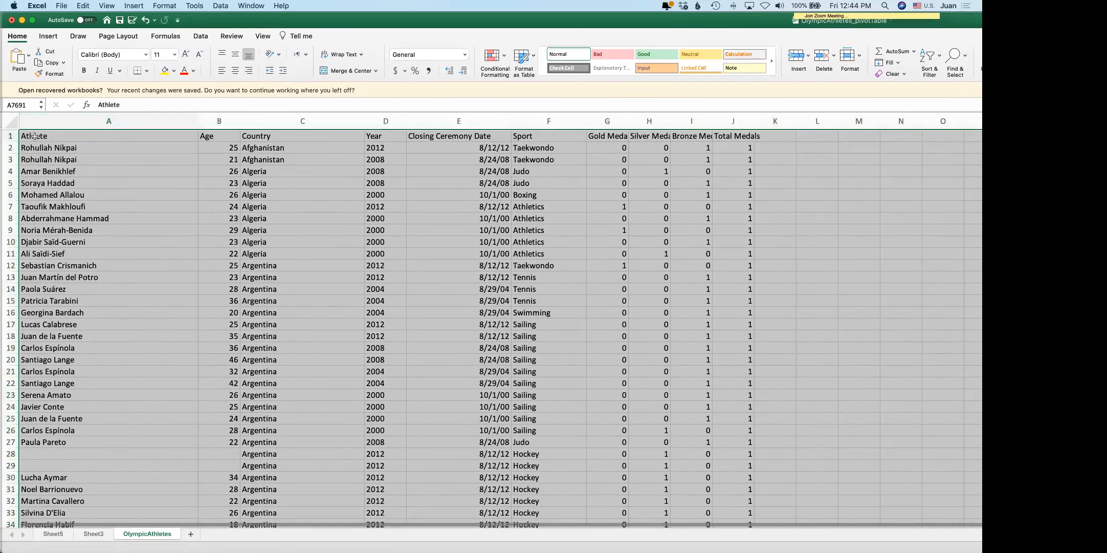
{"action": "left_click", "coordinate": [35, 135]}
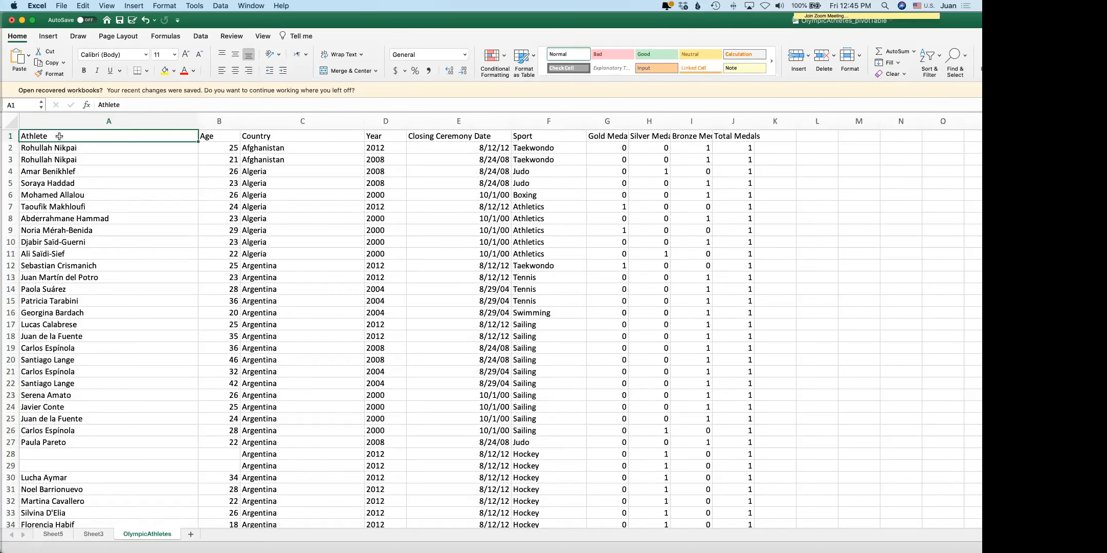
{"action": "key", "text": "ctrl+Down"}
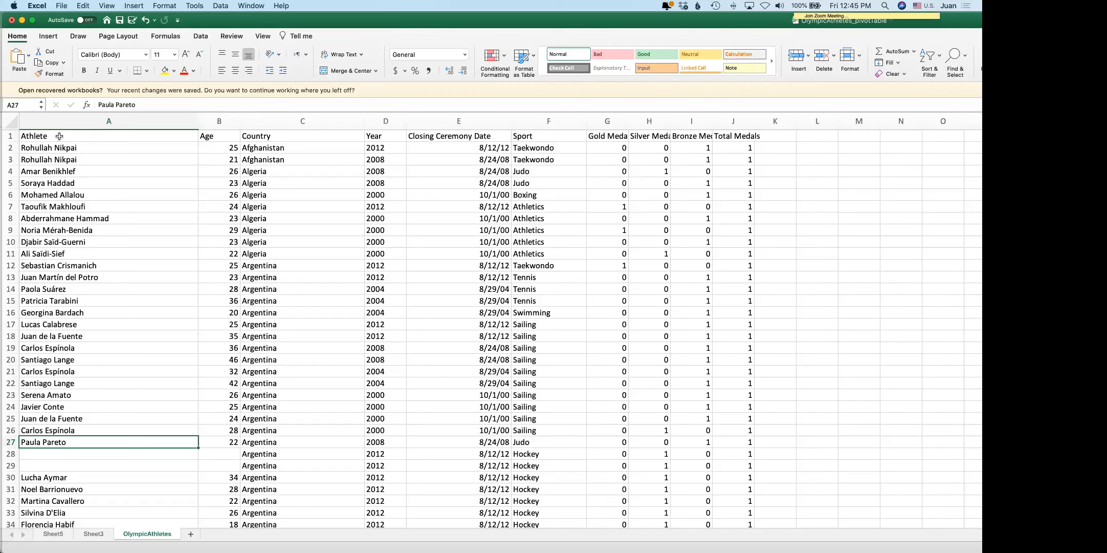
Move through the blocks of Athlete entries separated by blank cells, browse the rows below, and return to the start of the data
{"action": "key", "text": "ctrl+Up"}
{"action": "key", "text": "ctrl+Down"}
{"action": "key", "text": "ctrl+Down"}
{"action": "key", "text": "ctrl+Down"}
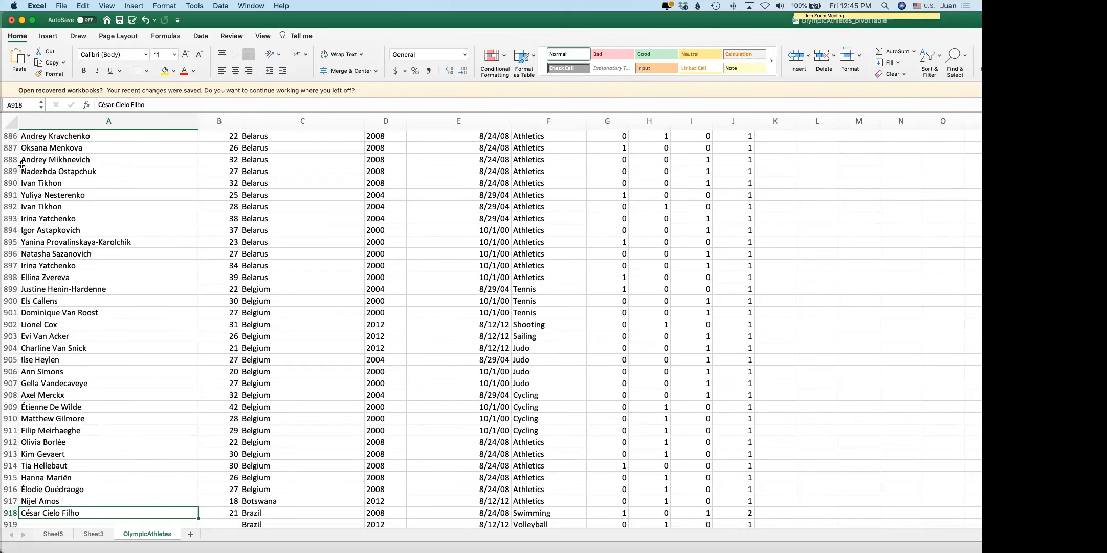
{"action": "scroll", "coordinate": [153, 348], "scroll_direction": "down", "scroll_amount": 8}
{"action": "scroll", "coordinate": [153, 348], "scroll_direction": "down", "scroll_amount": 20}
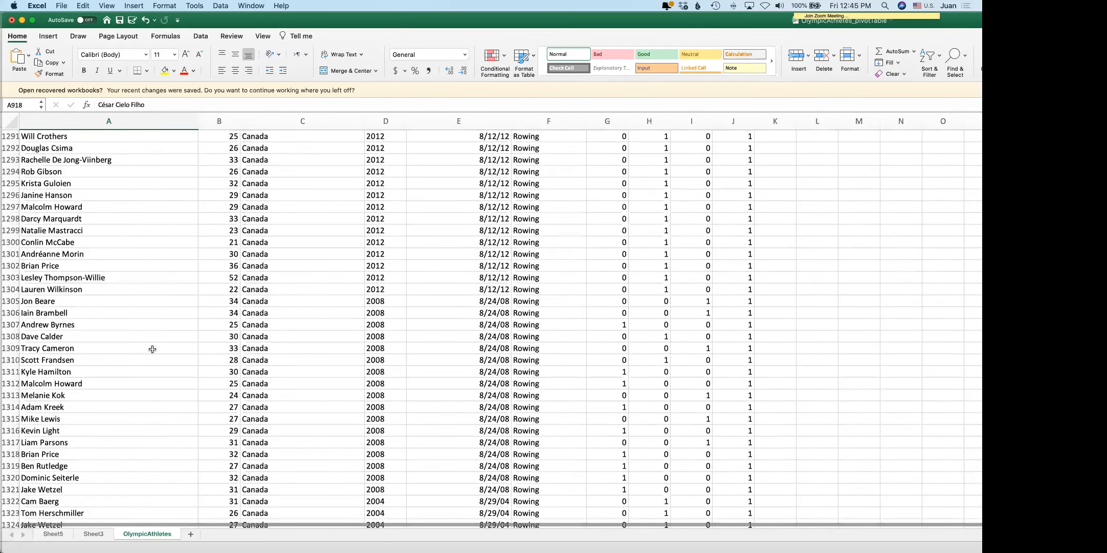
{"action": "scroll", "coordinate": [152, 349], "scroll_direction": "up", "scroll_amount": 20}
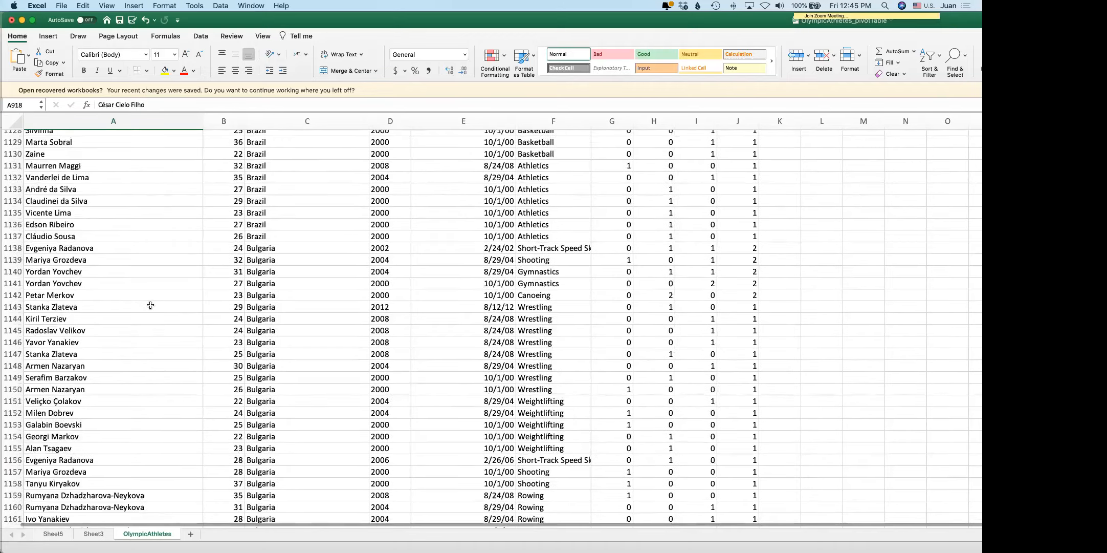
{"action": "scroll", "coordinate": [102, 204], "scroll_direction": "up", "scroll_amount": 20}
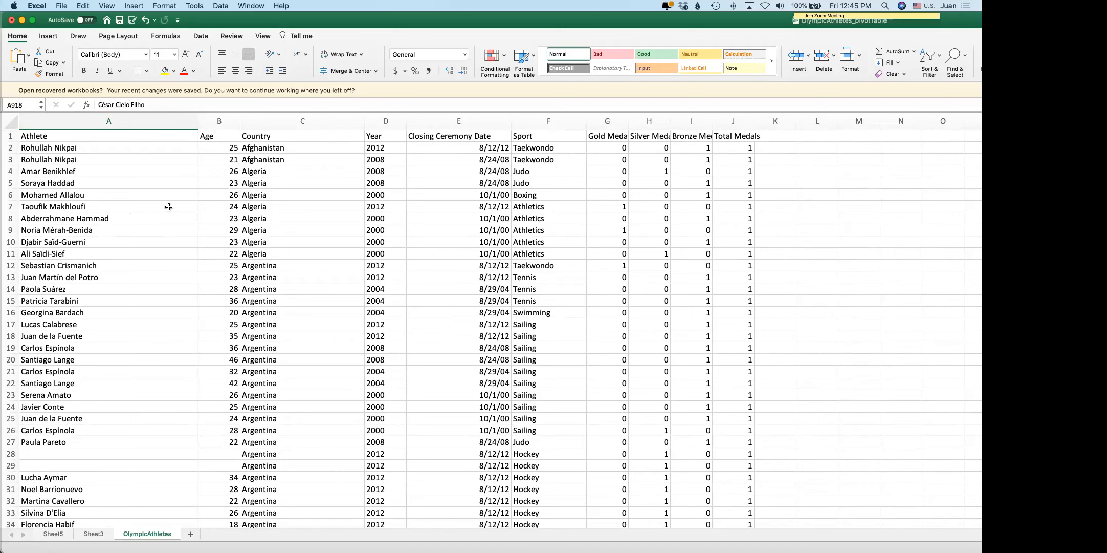
Select the whole OlympicAthletes sheet and create a PivotTable from columns A:J on a new worksheet
{"action": "left_click", "coordinate": [11, 122]}
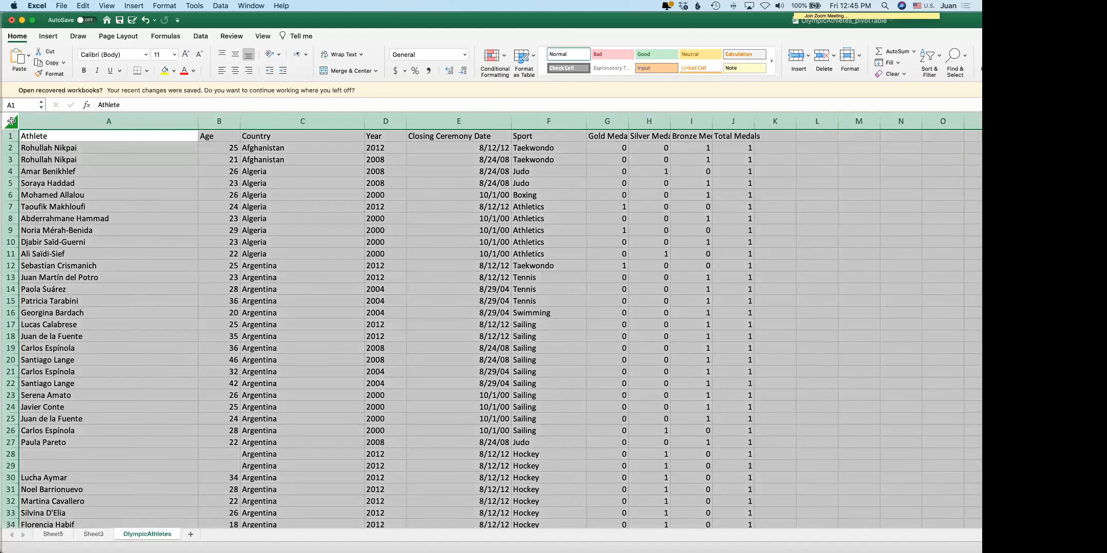
{"action": "left_click", "coordinate": [222, 5]}
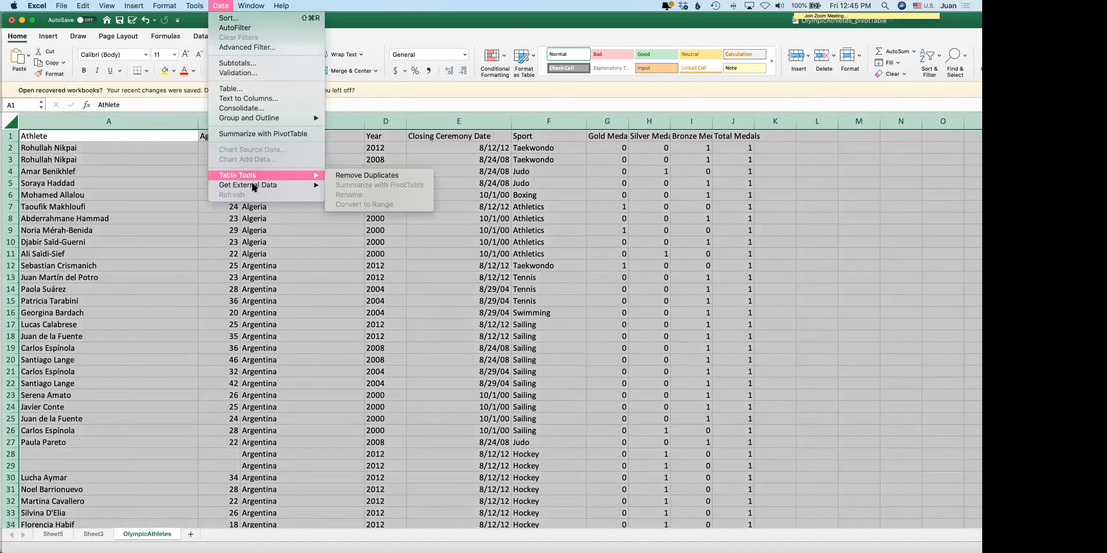
{"action": "mouse_move", "coordinate": [248, 177]}
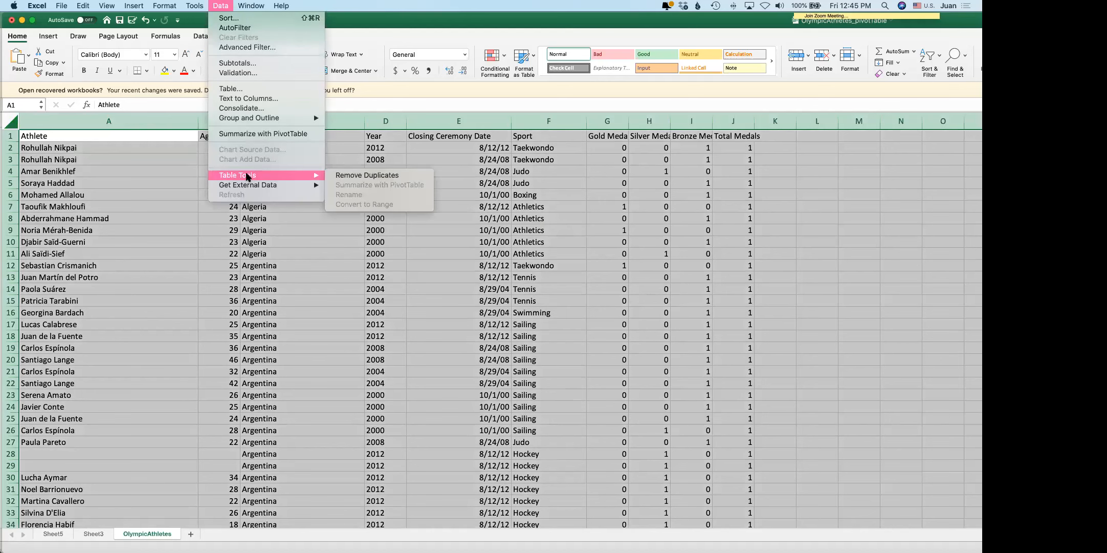
{"action": "left_click", "coordinate": [243, 135]}
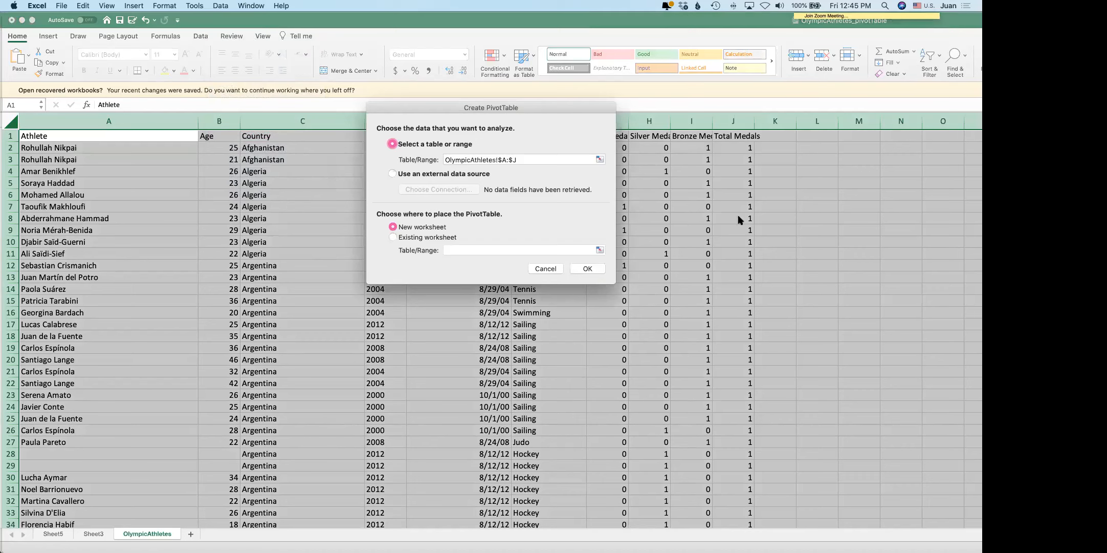
{"action": "left_click", "coordinate": [588, 270]}
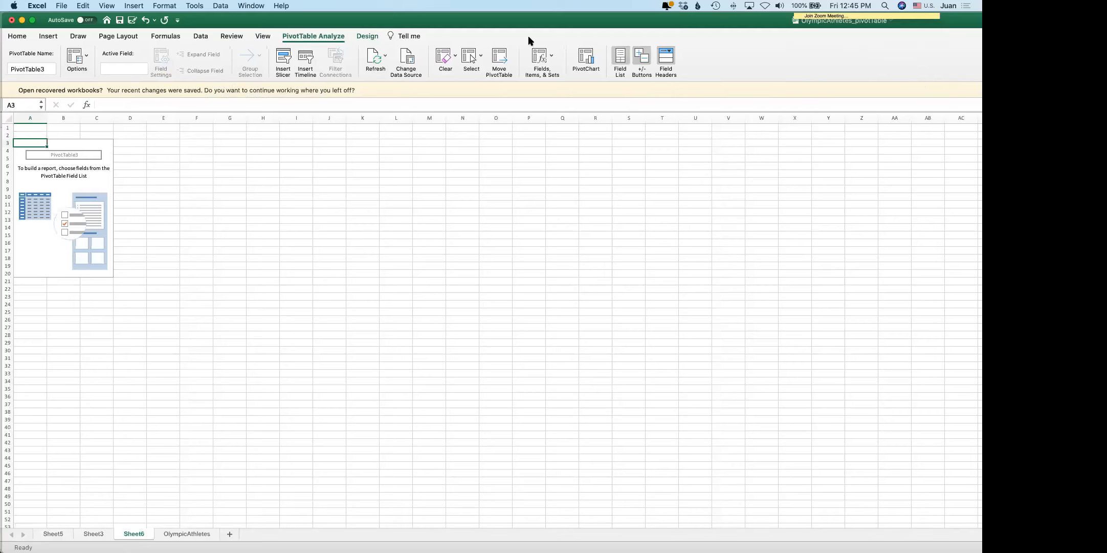
Make the workbook window full screen so the whole PivotTable field list can be used
{"action": "mouse_move", "coordinate": [537, 22]}
{"action": "left_mouse_down"}
{"action": "mouse_move", "coordinate": [65, 27]}
{"action": "mouse_move", "coordinate": [533, 18]}
{"action": "left_mouse_up"}
{"action": "left_click_drag", "start_coordinate": [644, 10], "coordinate": [536, 14]}
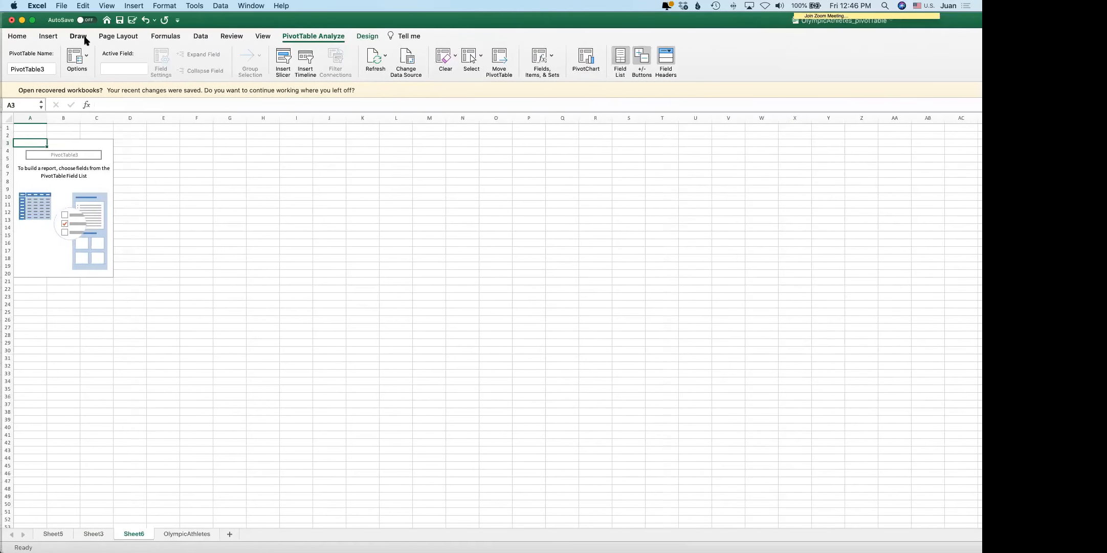
{"action": "left_click", "coordinate": [31, 23]}
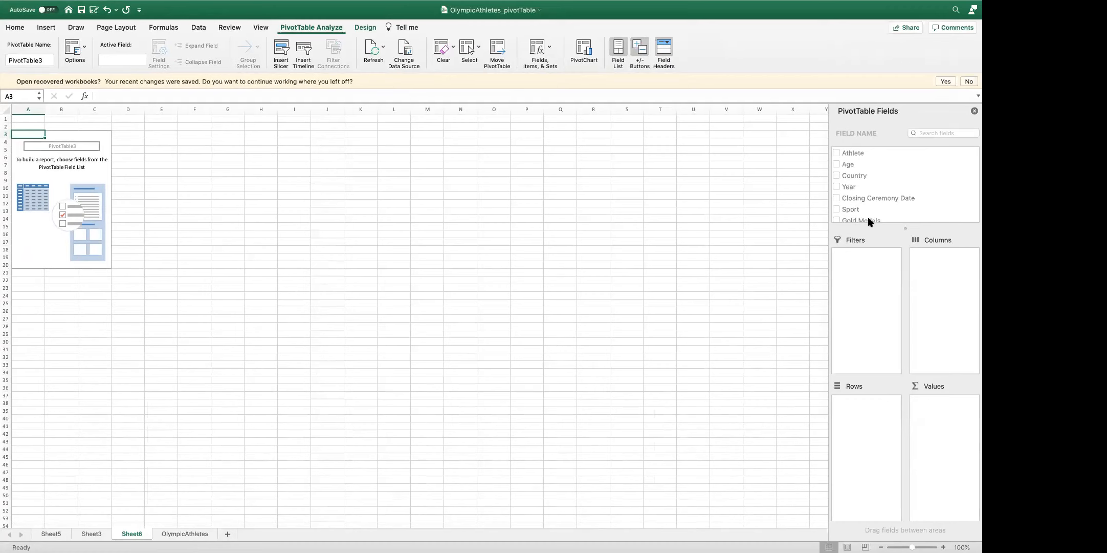
Look through the available pivot fields and place Country in the PivotTable rows
{"action": "scroll", "coordinate": [864, 216], "scroll_direction": "down", "scroll_amount": 3}
{"action": "scroll", "coordinate": [862, 205], "scroll_direction": "up", "scroll_amount": 3}
{"action": "left_click_drag", "start_coordinate": [853, 176], "coordinate": [867, 421]}
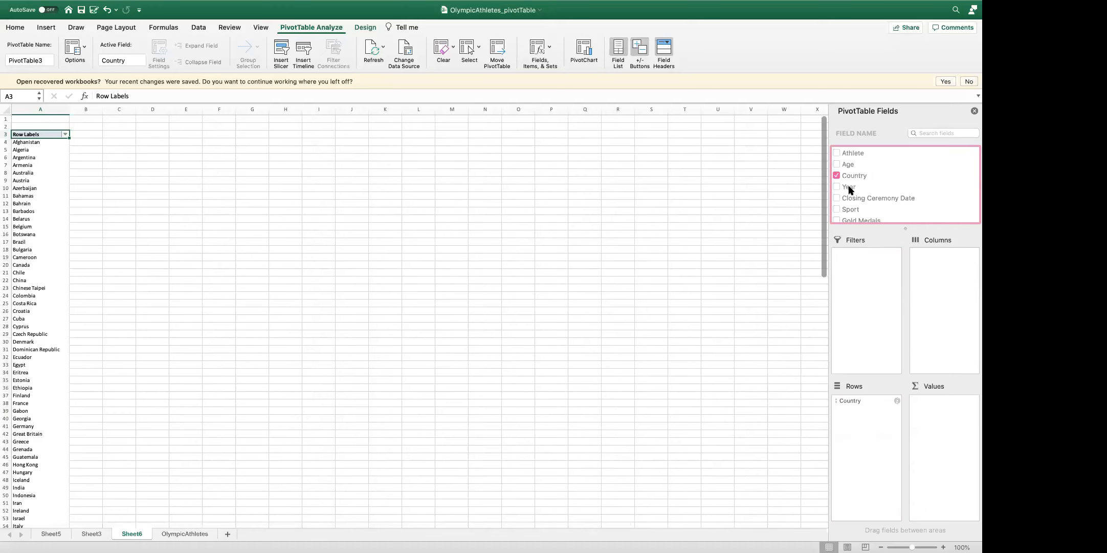
Add Gold Medals, Silver Medals and Bronze Medals to the PivotTable values as sums
{"action": "scroll", "coordinate": [856, 200], "scroll_direction": "down", "scroll_amount": 2}
{"action": "left_click_drag", "start_coordinate": [858, 199], "coordinate": [947, 408]}
{"action": "left_click_drag", "start_coordinate": [851, 210], "coordinate": [942, 417]}
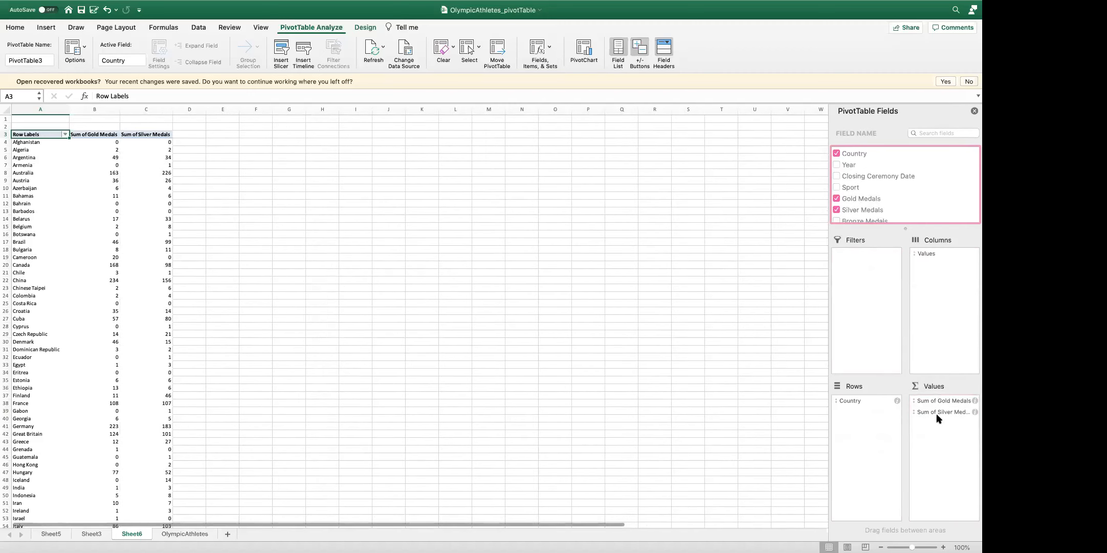
{"action": "scroll", "coordinate": [854, 222], "scroll_direction": "down", "scroll_amount": 2}
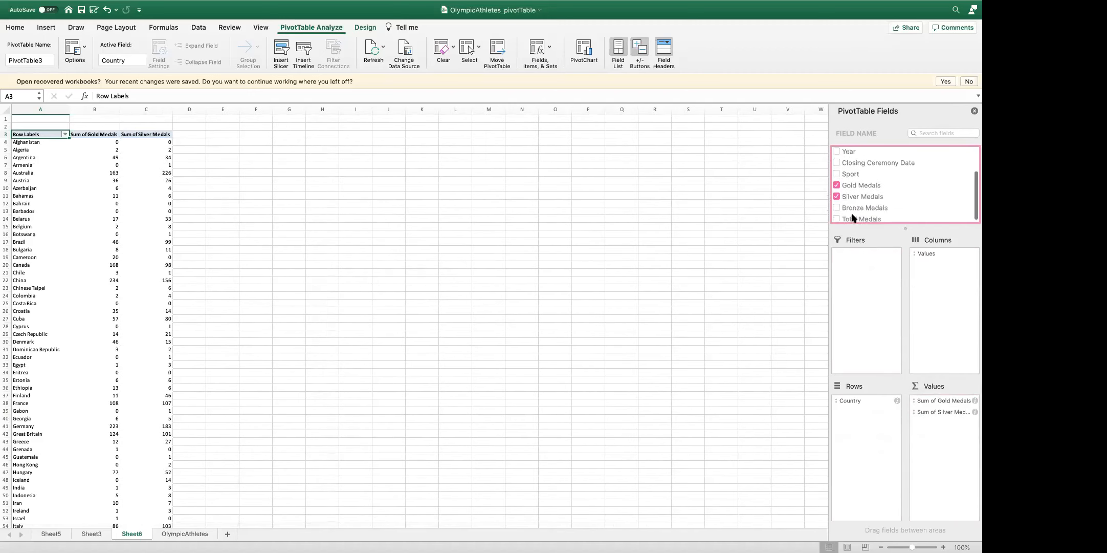
{"action": "left_click_drag", "start_coordinate": [854, 207], "coordinate": [952, 429]}
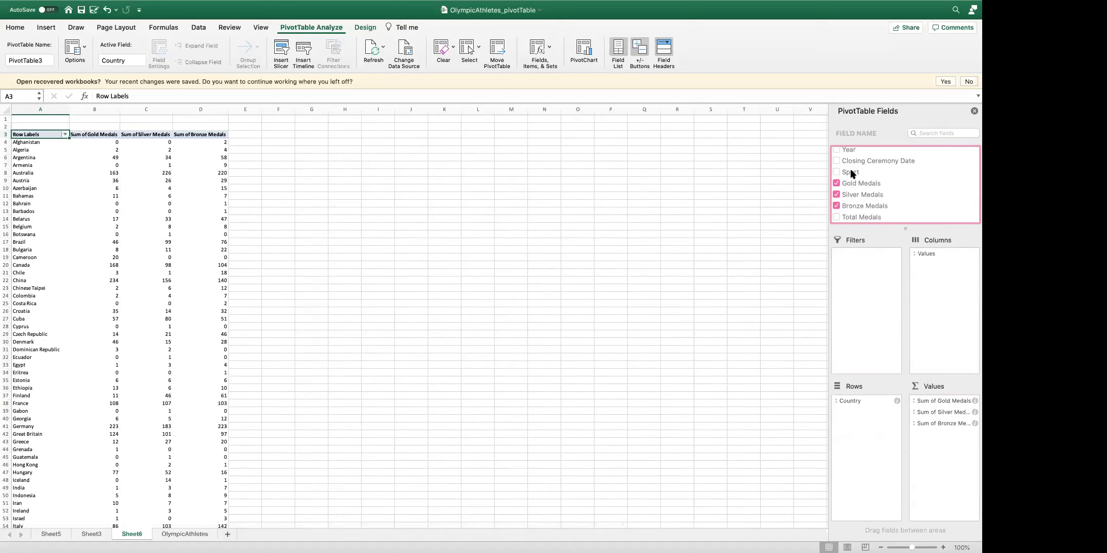
Add Sport beneath Country in the PivotTable rows and remove Country to group the medals by sport only
{"action": "left_click_drag", "start_coordinate": [852, 174], "coordinate": [865, 421]}
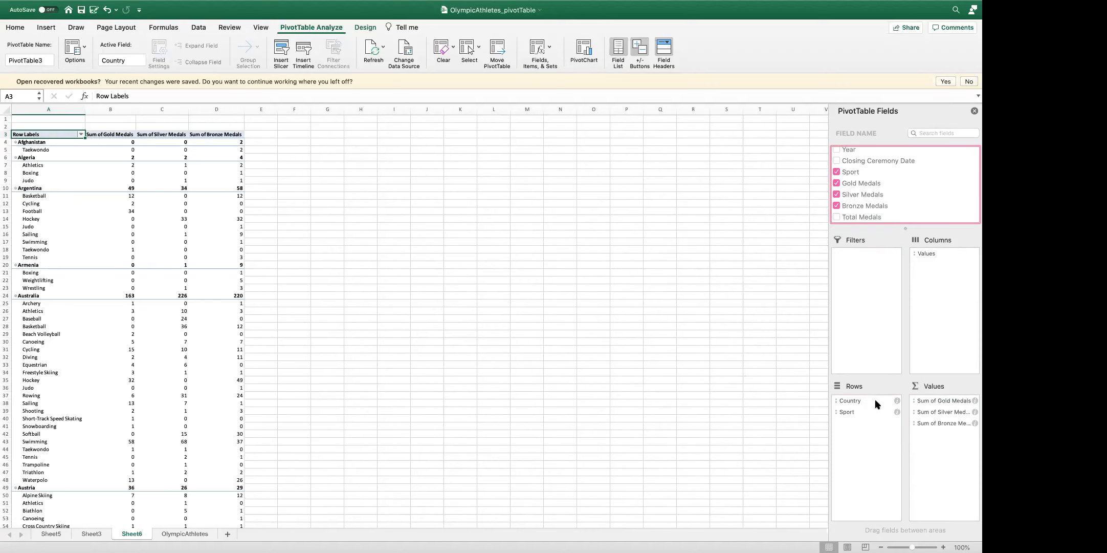
{"action": "left_click_drag", "start_coordinate": [853, 403], "coordinate": [719, 391]}
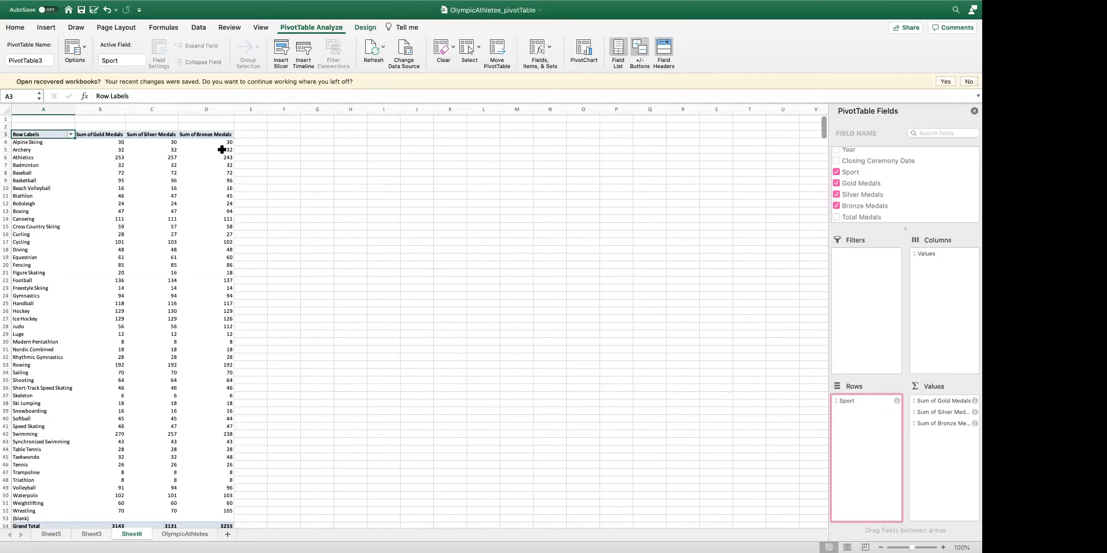
Check the OlympicAthletes source sheet, return to the PivotTable, and replace Sport with Country in its rows
{"action": "left_click", "coordinate": [180, 534]}
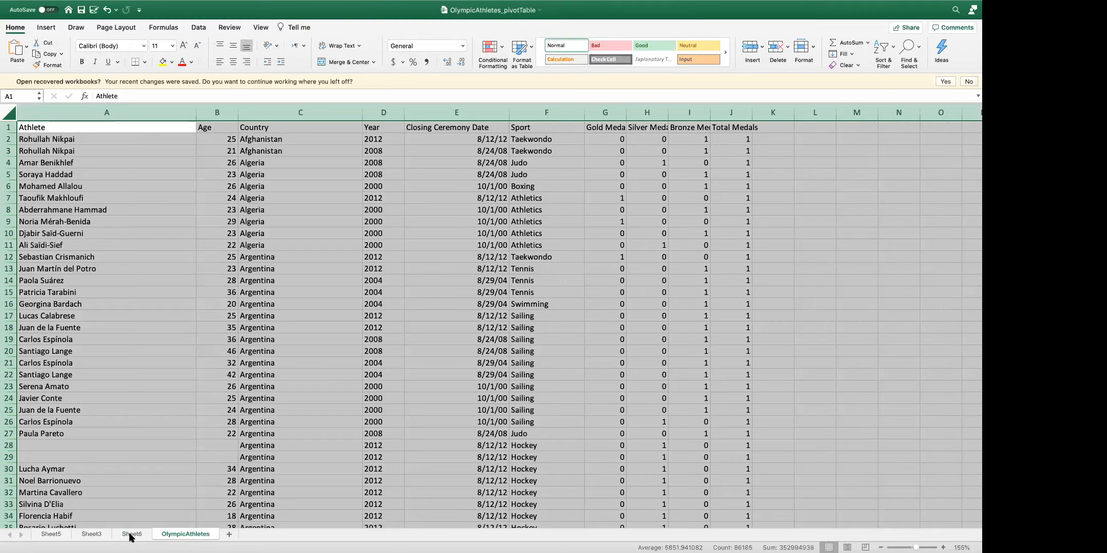
{"action": "left_click", "coordinate": [131, 533]}
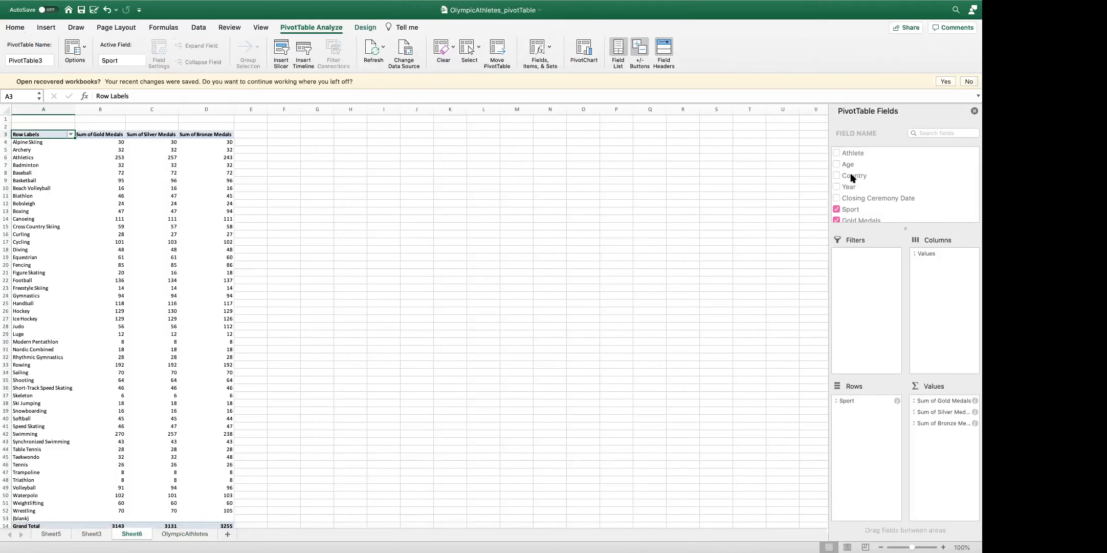
{"action": "left_click_drag", "start_coordinate": [852, 178], "coordinate": [708, 391]}
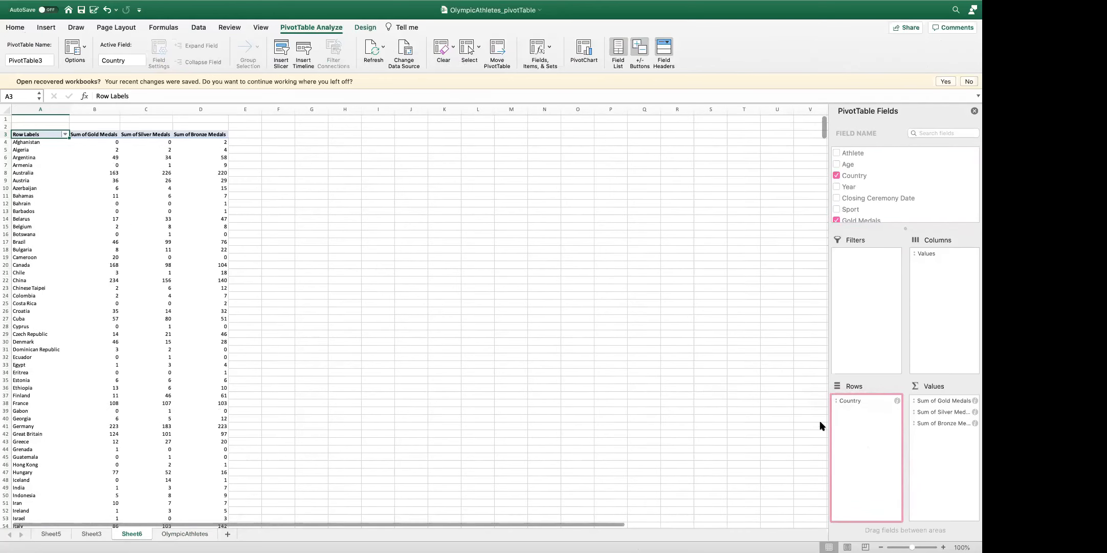
Add Sport to the PivotTable columns and move it from there into the values as Count of Sport
{"action": "left_click_drag", "start_coordinate": [849, 209], "coordinate": [949, 282]}
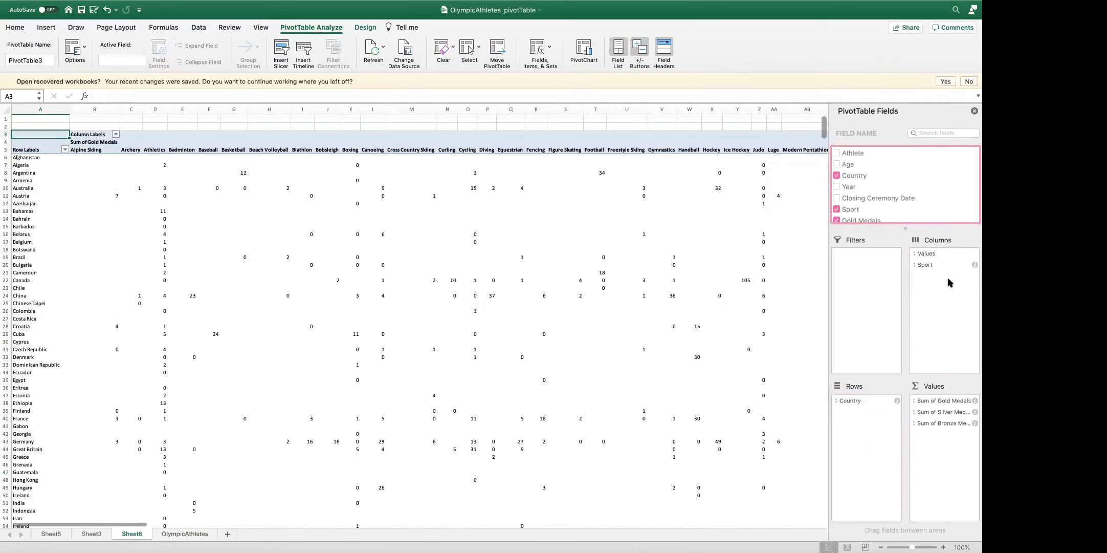
{"action": "left_click_drag", "start_coordinate": [924, 266], "coordinate": [950, 445]}
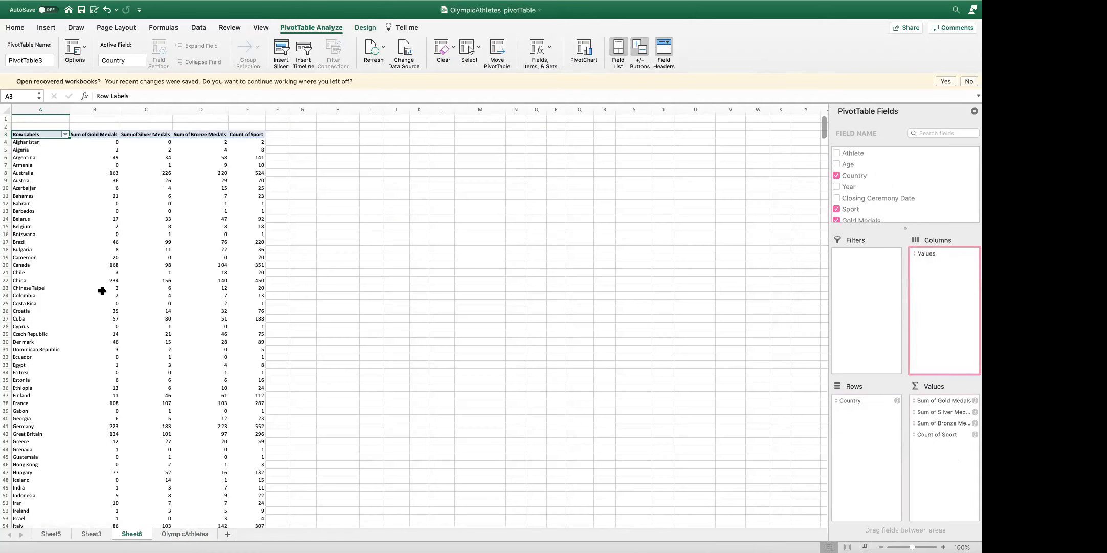
Switch to the minimized CDC-DATA workbook of US COVID-19 cases and deaths by state and move its window fully into view
{"action": "mouse_move", "coordinate": [204, 9]}
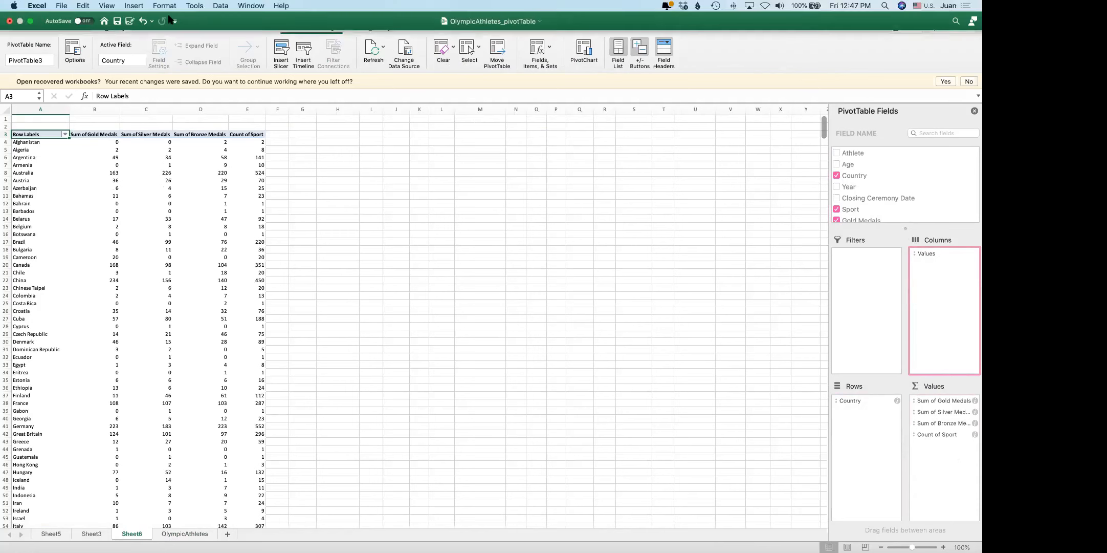
{"action": "mouse_move", "coordinate": [1, 539]}
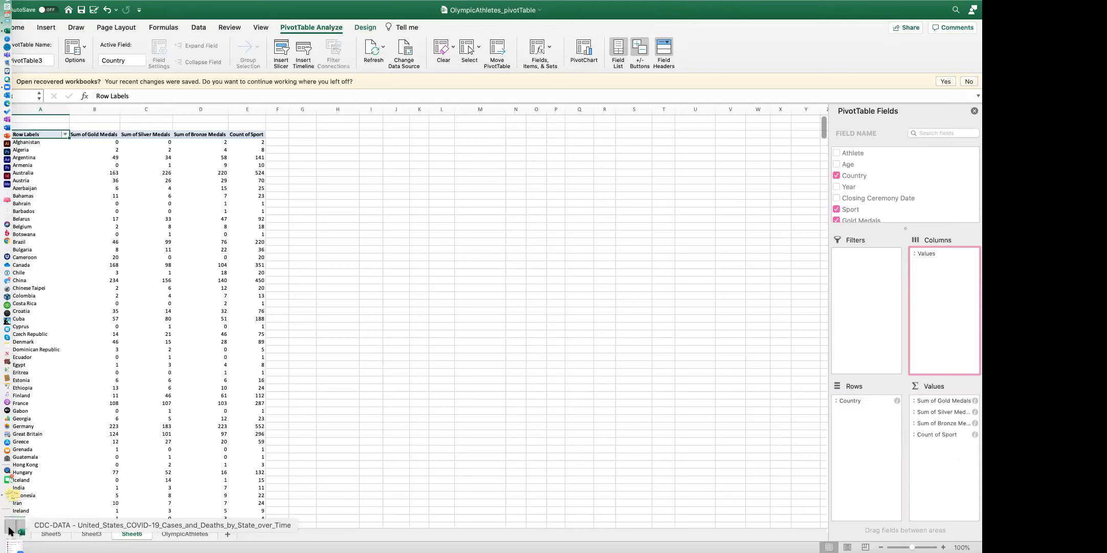
{"action": "left_click", "coordinate": [11, 529]}
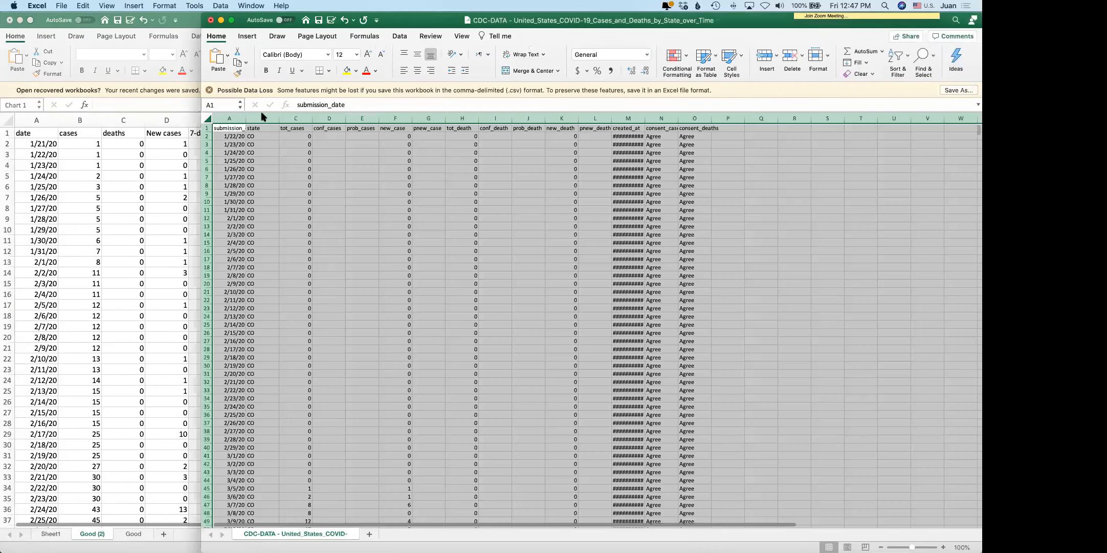
{"action": "left_click_drag", "start_coordinate": [371, 21], "coordinate": [189, 20]}
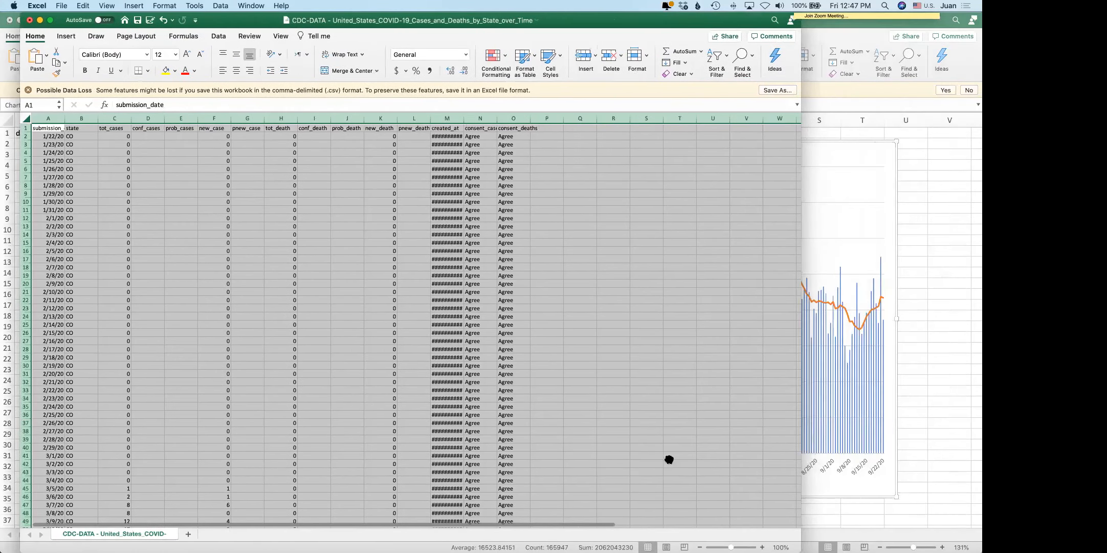
Highlight the tot_cases column and then the new_case column, and widen the CDC-DATA workbook window
{"action": "left_click", "coordinate": [668, 462]}
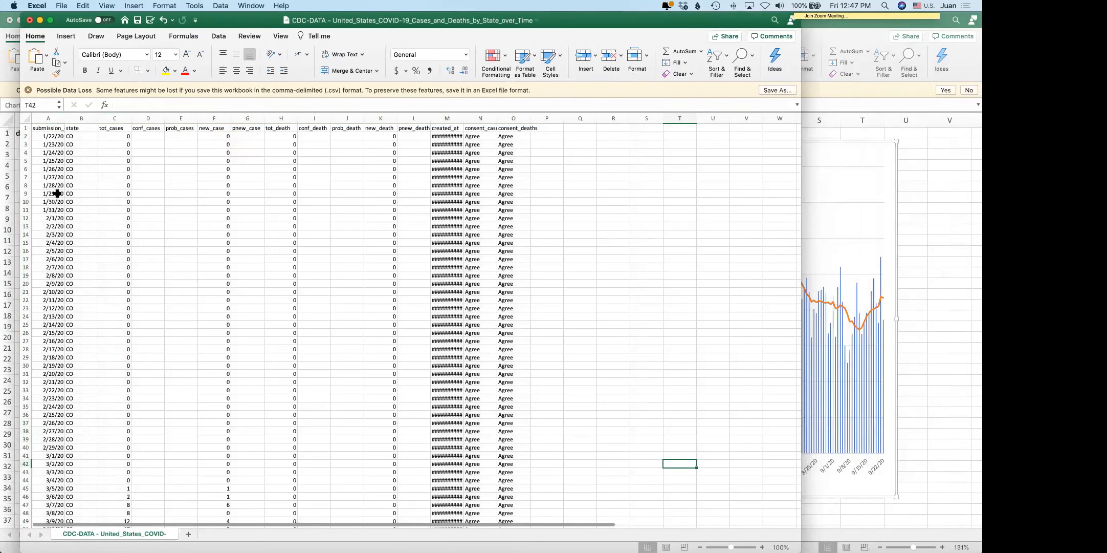
{"action": "left_click", "coordinate": [109, 119]}
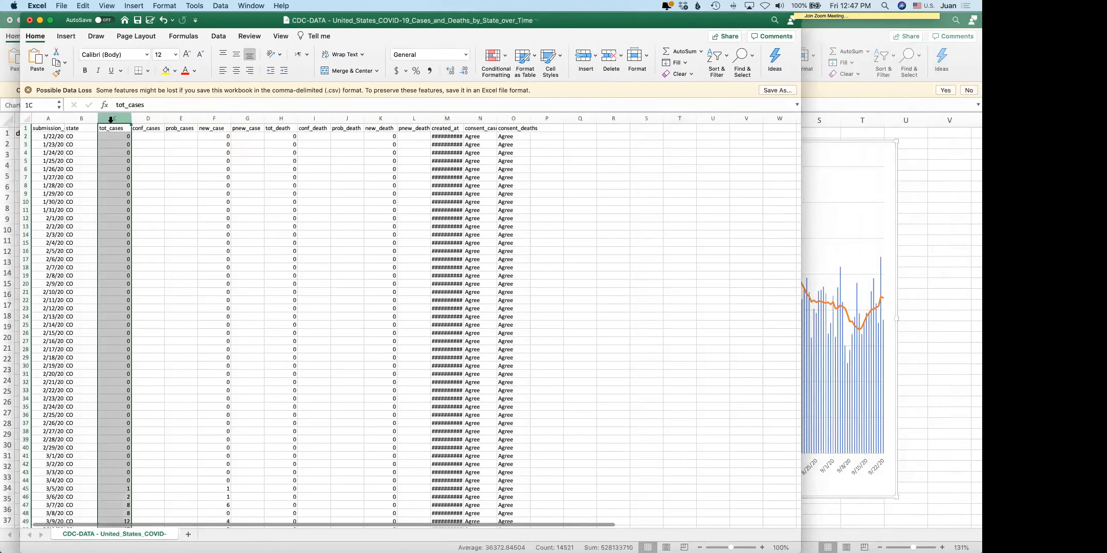
{"action": "left_click", "coordinate": [211, 118]}
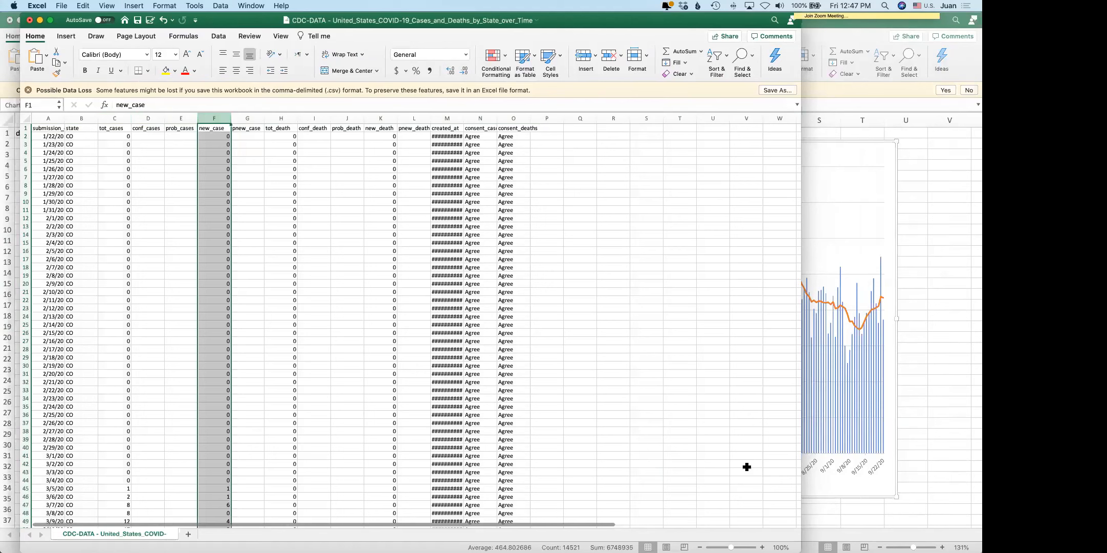
{"action": "left_click_drag", "start_coordinate": [802, 410], "coordinate": [964, 409]}
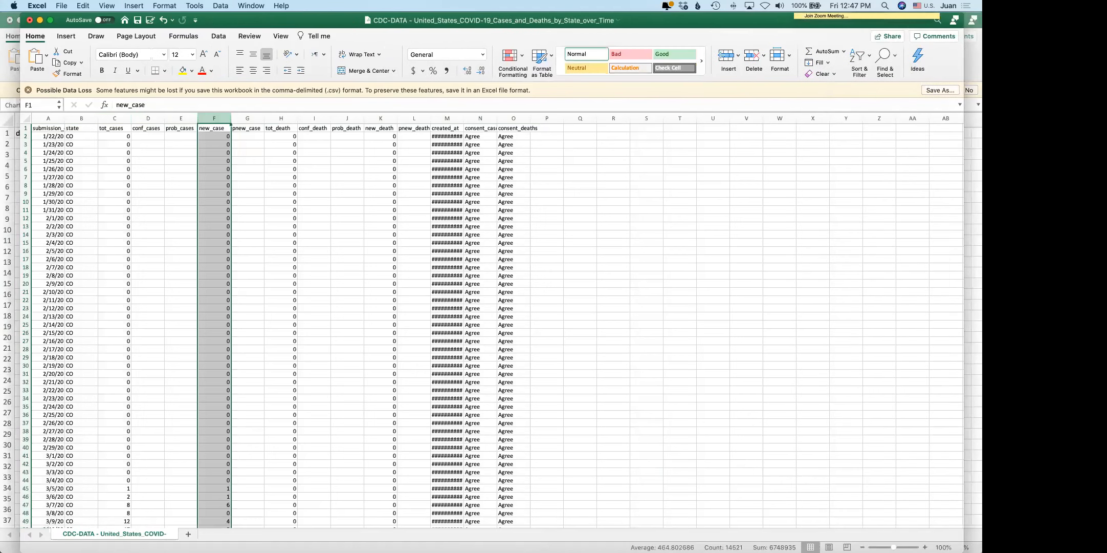
Examine how the CDC data is organized by submission date and state, going down to the last row and back up
{"action": "left_click", "coordinate": [72, 136]}
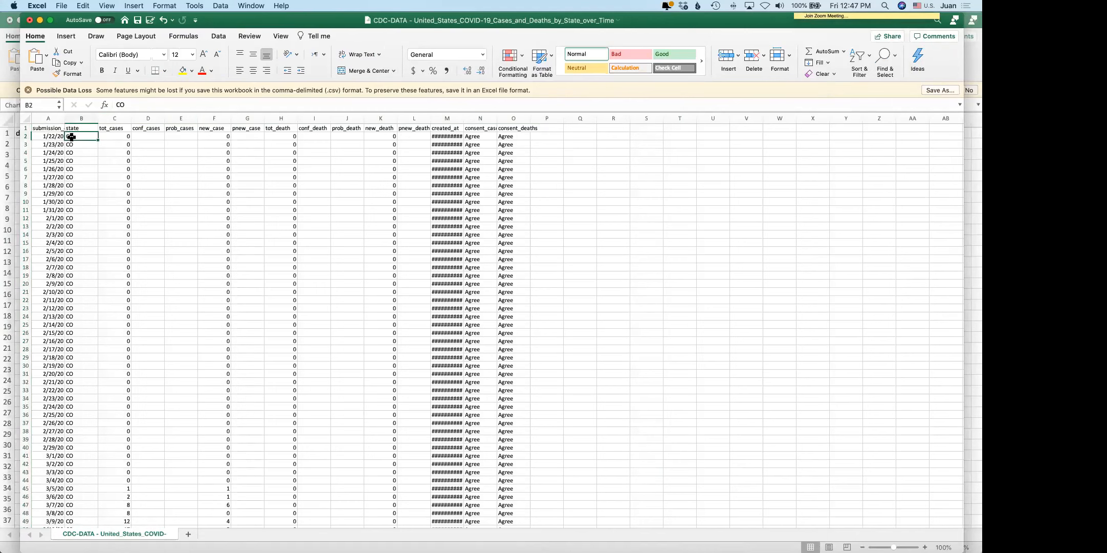
{"action": "left_click", "coordinate": [44, 136]}
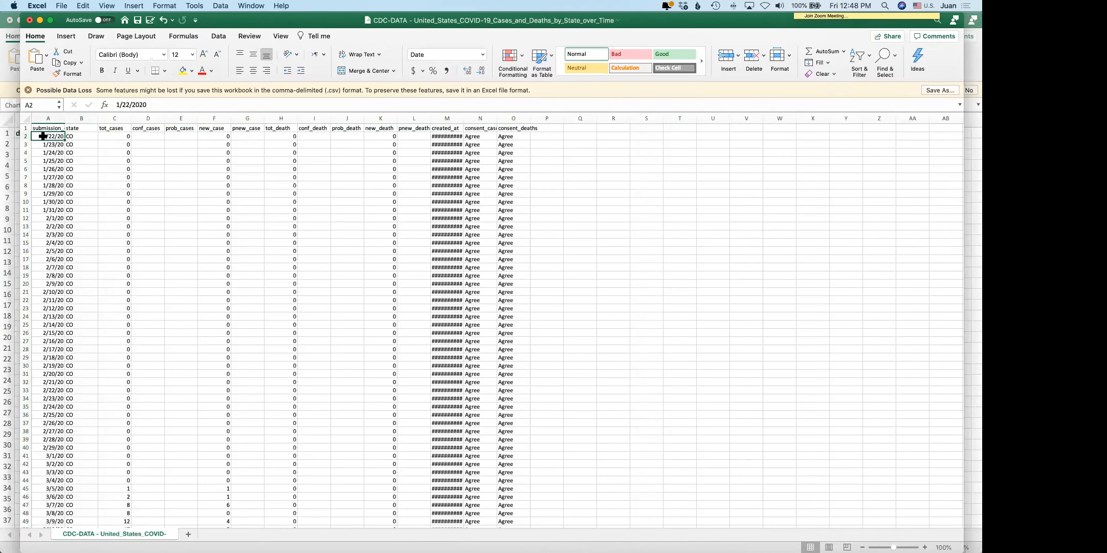
{"action": "left_click", "coordinate": [73, 136]}
{"action": "scroll", "coordinate": [66, 254], "scroll_direction": "down", "scroll_amount": 20}
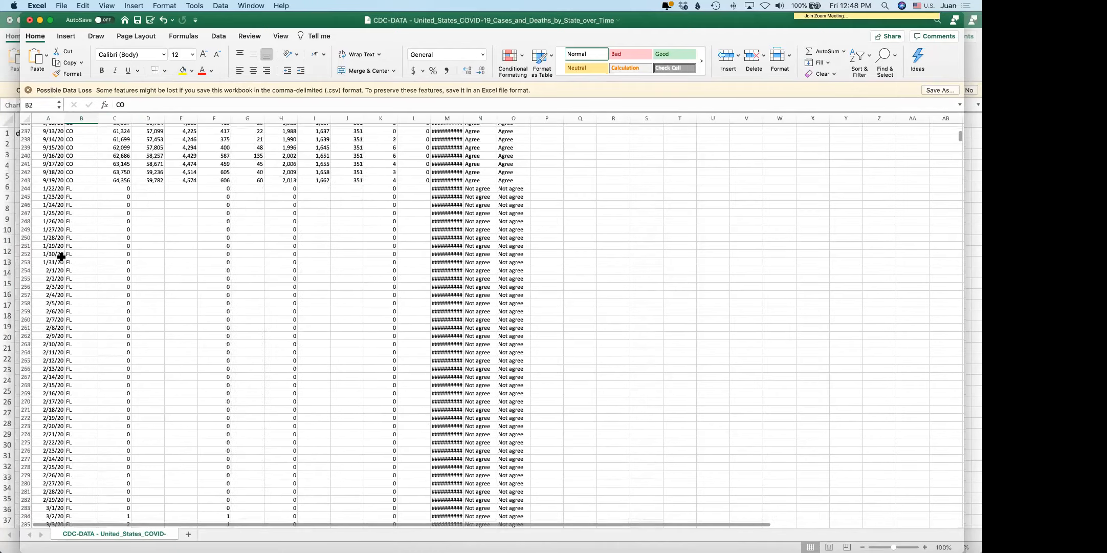
{"action": "scroll", "coordinate": [61, 257], "scroll_direction": "down", "scroll_amount": 20}
{"action": "scroll", "coordinate": [61, 284], "scroll_direction": "down", "scroll_amount": 20}
{"action": "scroll", "coordinate": [63, 281], "scroll_direction": "up", "scroll_amount": 20}
{"action": "left_click", "coordinate": [53, 147]}
{"action": "key", "text": "super+Down"}
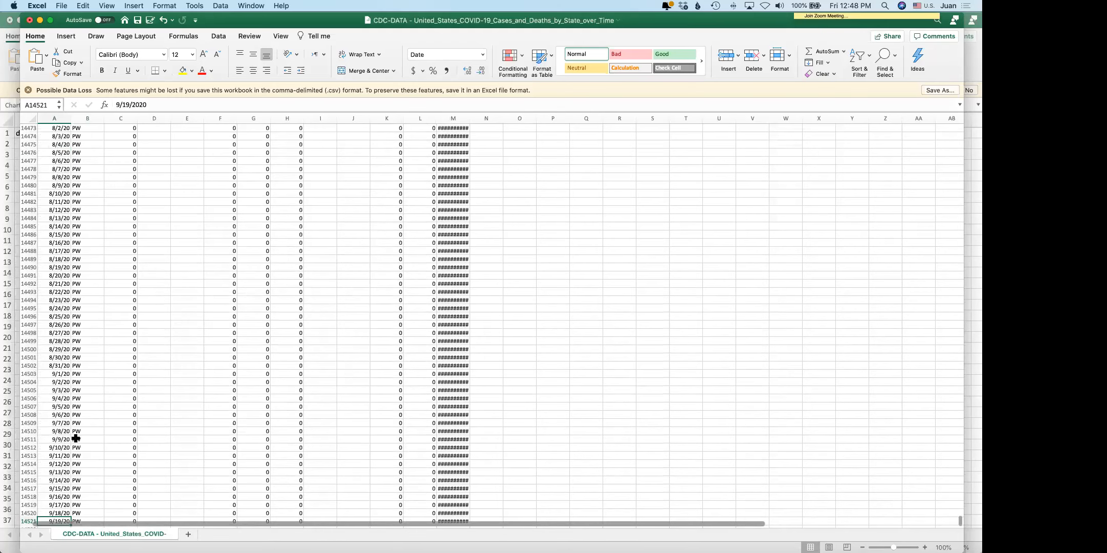
{"action": "scroll", "coordinate": [113, 192], "scroll_direction": "up", "scroll_amount": 20}
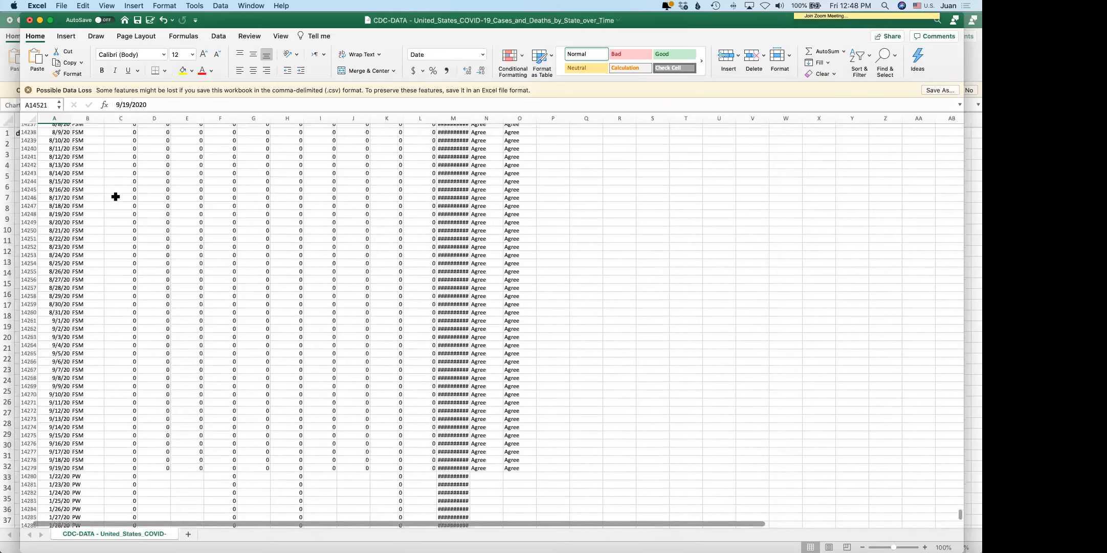
Create a PivotTable on a new worksheet from all columns of the CDC-DATA sheet
{"action": "scroll", "coordinate": [116, 196], "scroll_direction": "up", "scroll_amount": 20}
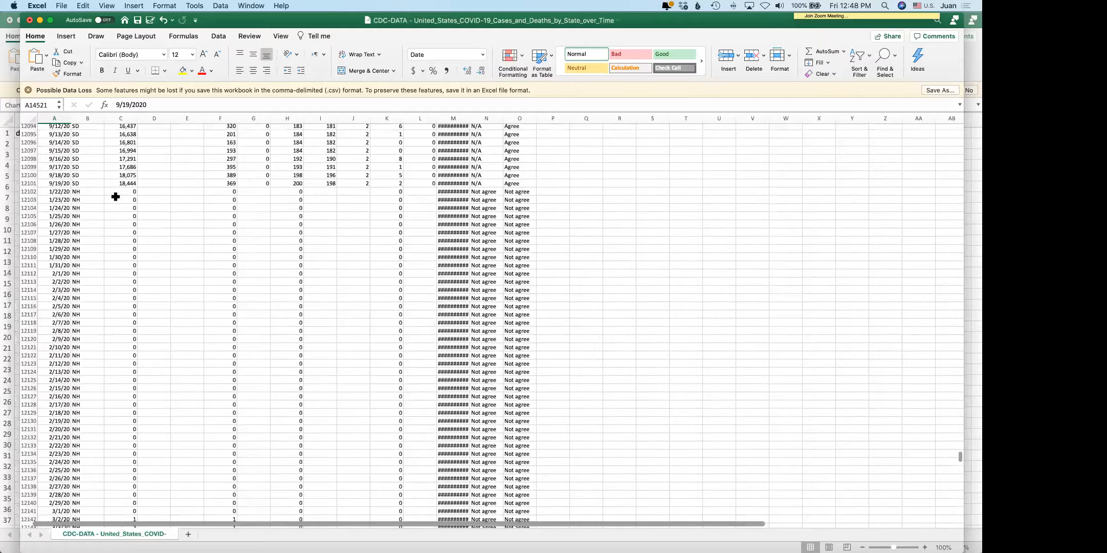
{"action": "scroll", "coordinate": [116, 197], "scroll_direction": "up", "scroll_amount": 20}
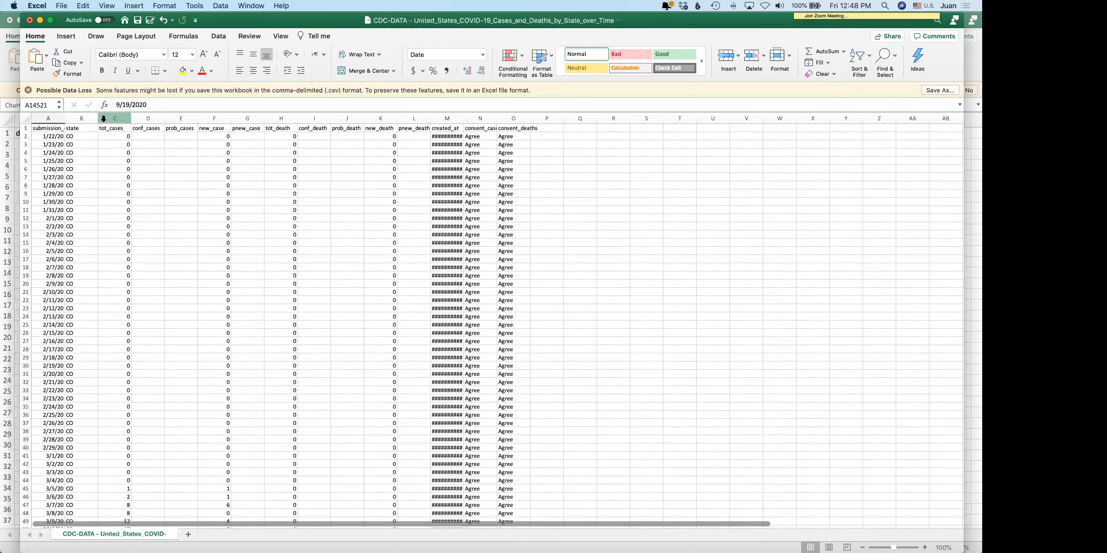
{"action": "left_click", "coordinate": [26, 119]}
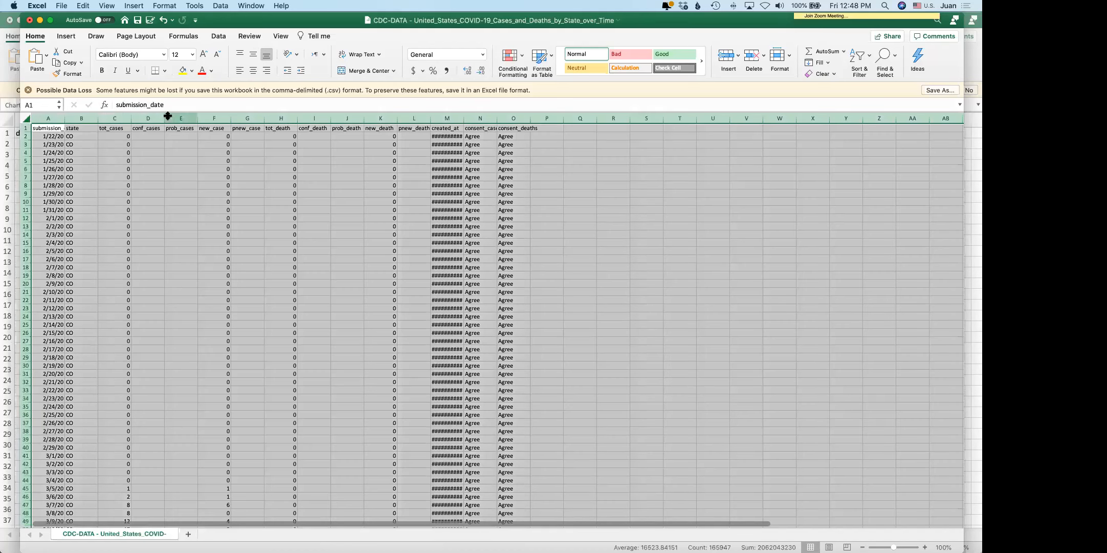
{"action": "left_click", "coordinate": [222, 7]}
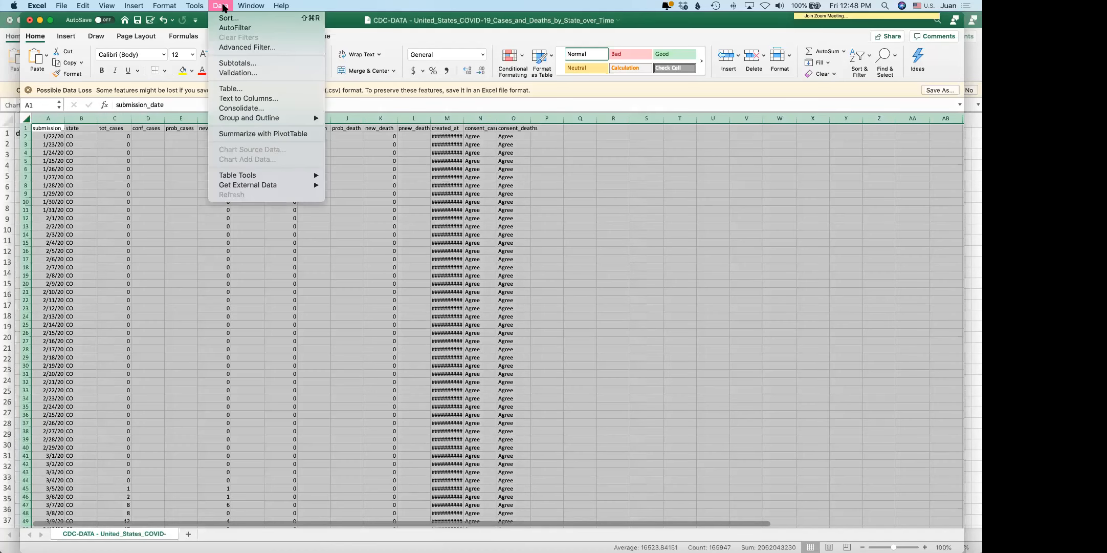
{"action": "left_click", "coordinate": [245, 134]}
{"action": "left_click", "coordinate": [601, 268]}
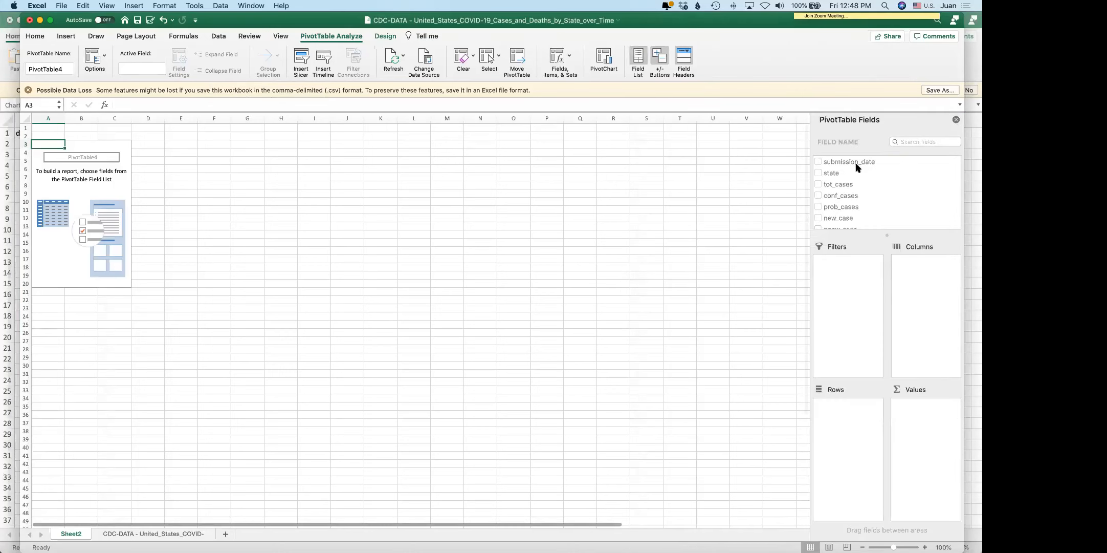
Set submission_date as the PivotTable rows and the sum of new_case as the values, and check March's daily breakdown
{"action": "left_click_drag", "start_coordinate": [843, 164], "coordinate": [853, 431]}
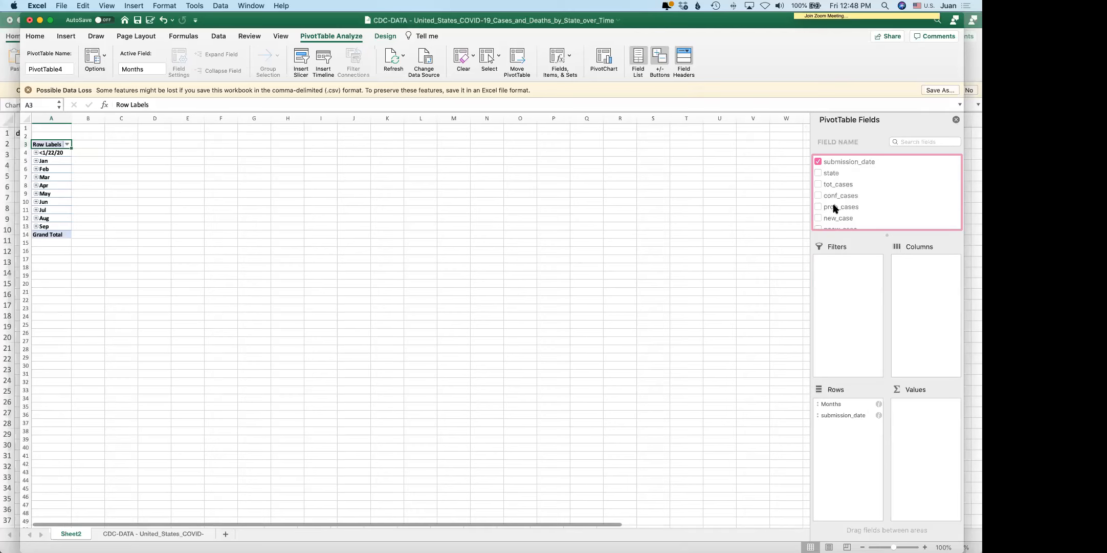
{"action": "left_click_drag", "start_coordinate": [835, 218], "coordinate": [924, 436]}
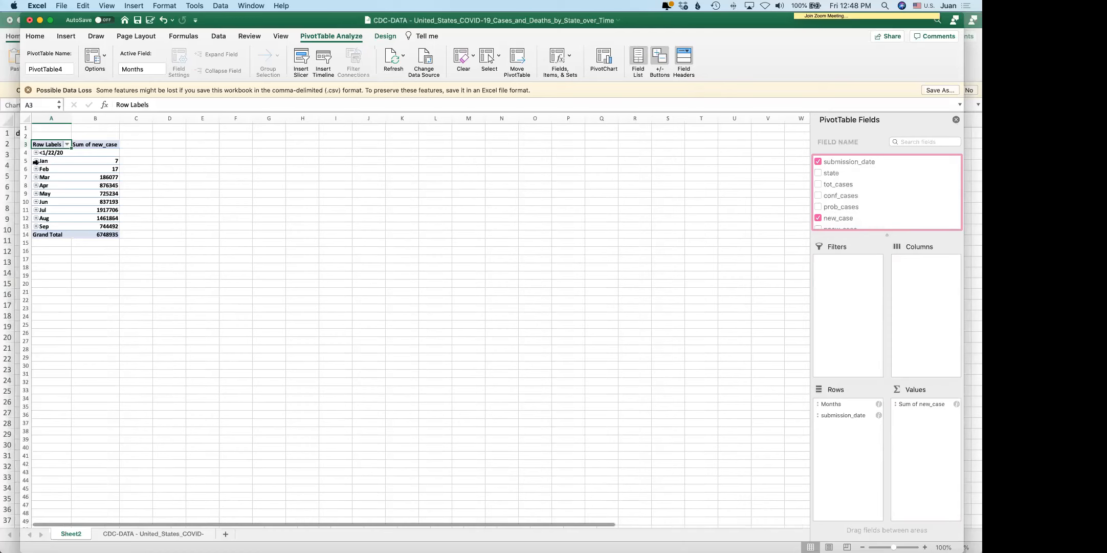
{"action": "left_click", "coordinate": [36, 177]}
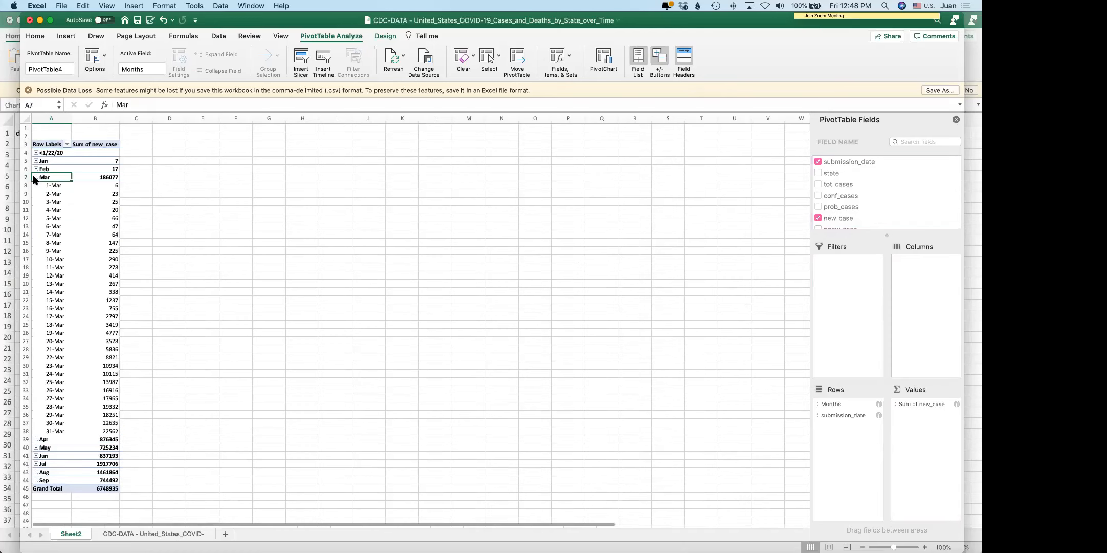
{"action": "left_click", "coordinate": [36, 177]}
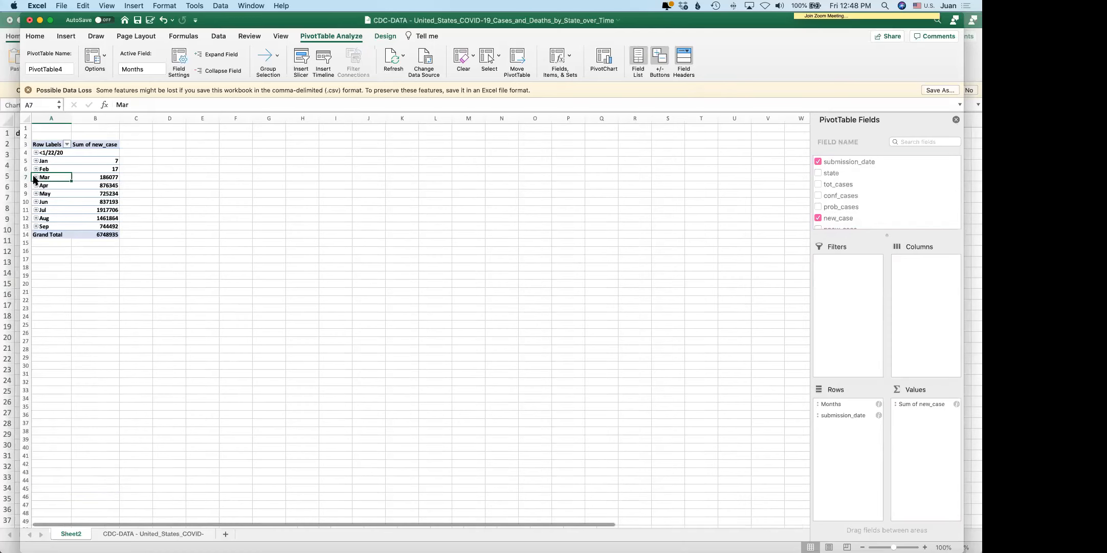
{"action": "left_click", "coordinate": [35, 178]}
{"action": "left_click", "coordinate": [35, 177]}
Remove the Months grouping from the PivotTable rows and review the daily new_case totals
{"action": "left_click_drag", "start_coordinate": [827, 402], "coordinate": [686, 405]}
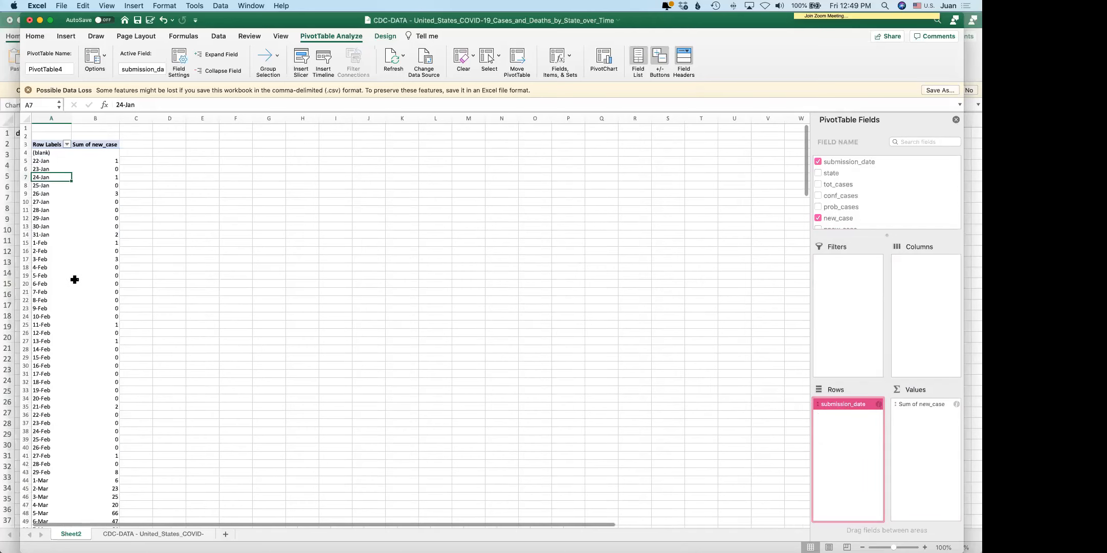
{"action": "scroll", "coordinate": [75, 278], "scroll_direction": "down", "scroll_amount": 3}
{"action": "scroll", "coordinate": [75, 279], "scroll_direction": "down", "scroll_amount": 15}
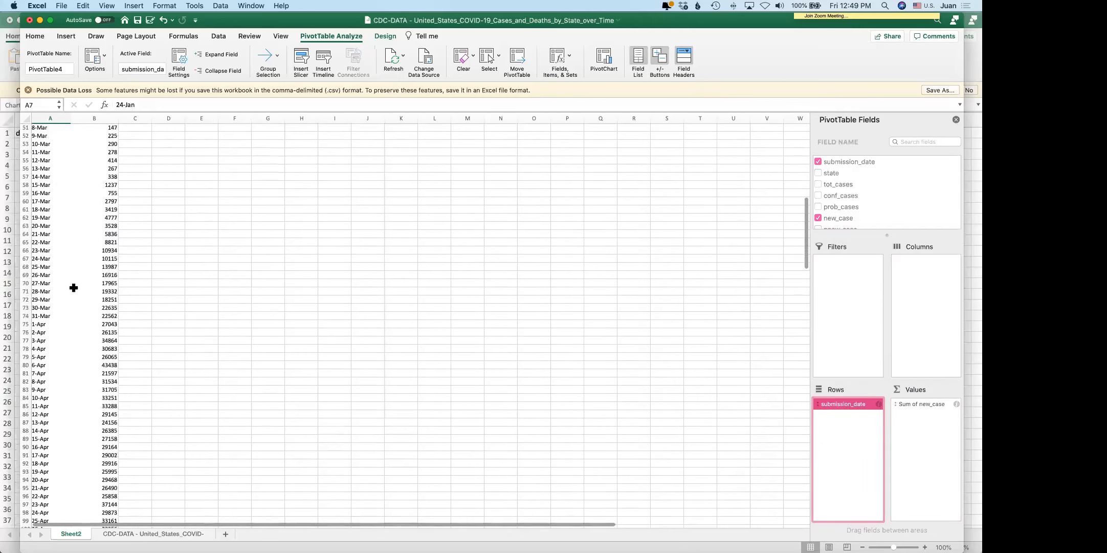
{"action": "scroll", "coordinate": [74, 288], "scroll_direction": "down", "scroll_amount": 20}
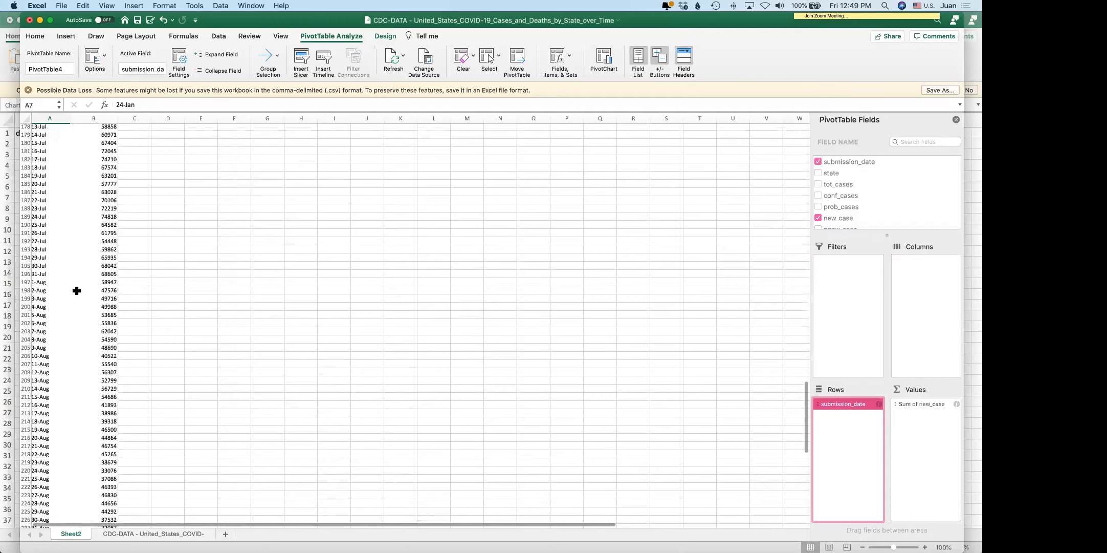
{"action": "scroll", "coordinate": [77, 291], "scroll_direction": "up", "scroll_amount": 20}
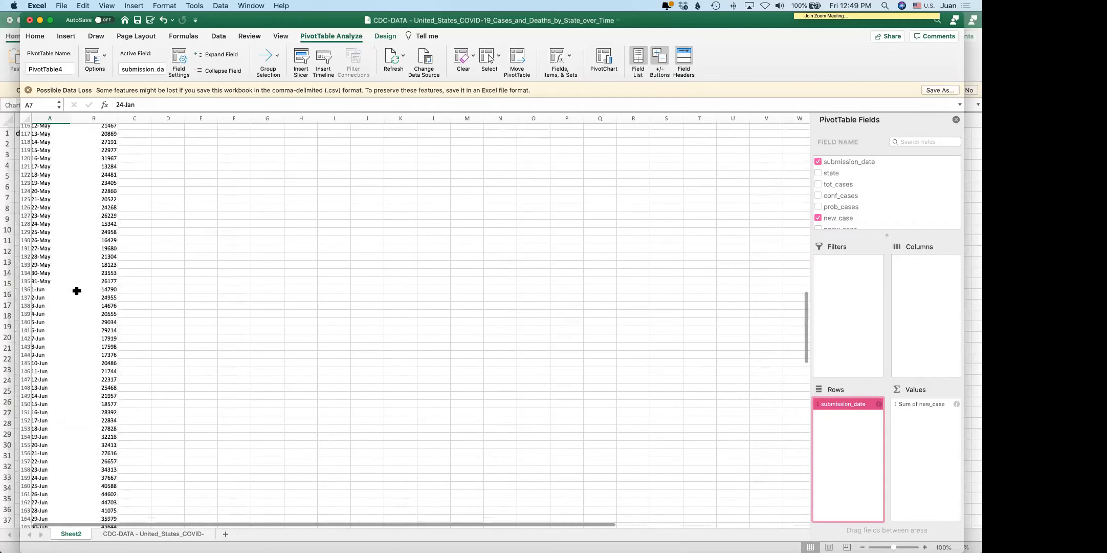
Quit Excel without saving the changes to the open workbooks
{"action": "left_click_drag", "start_coordinate": [226, 18], "coordinate": [259, 25]}
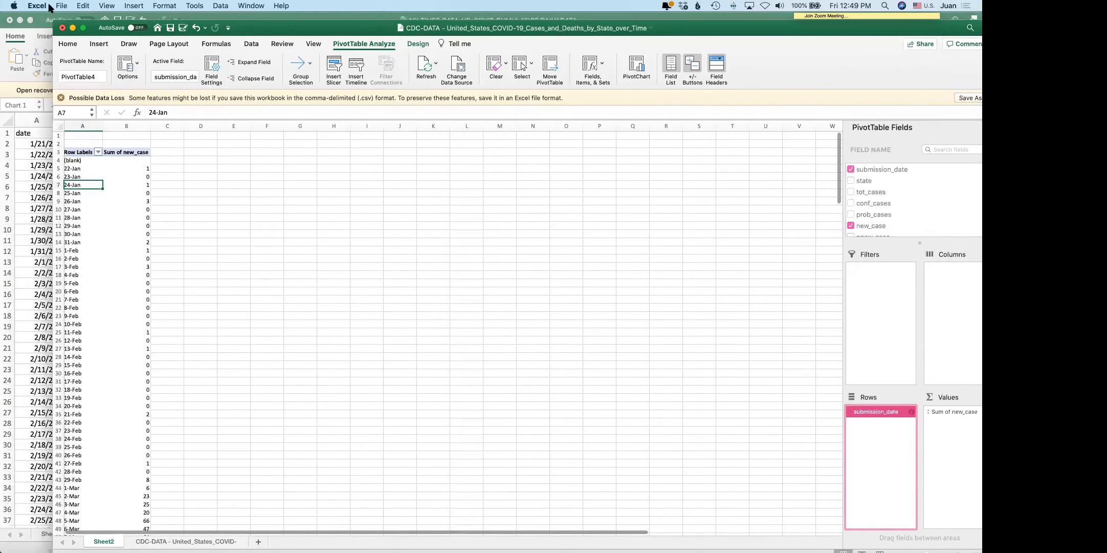
{"action": "left_click", "coordinate": [36, 6]}
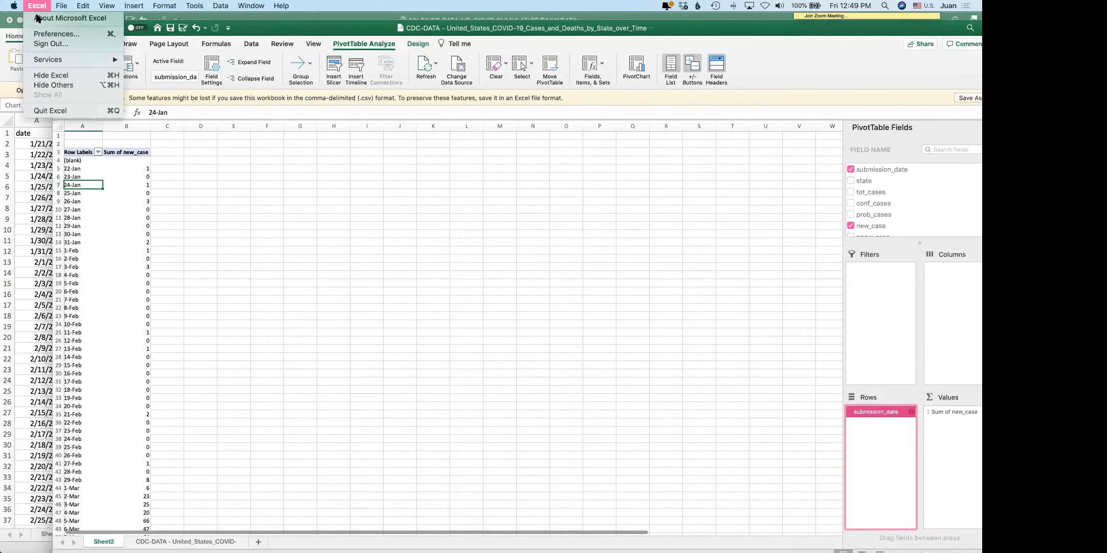
{"action": "left_click", "coordinate": [51, 111]}
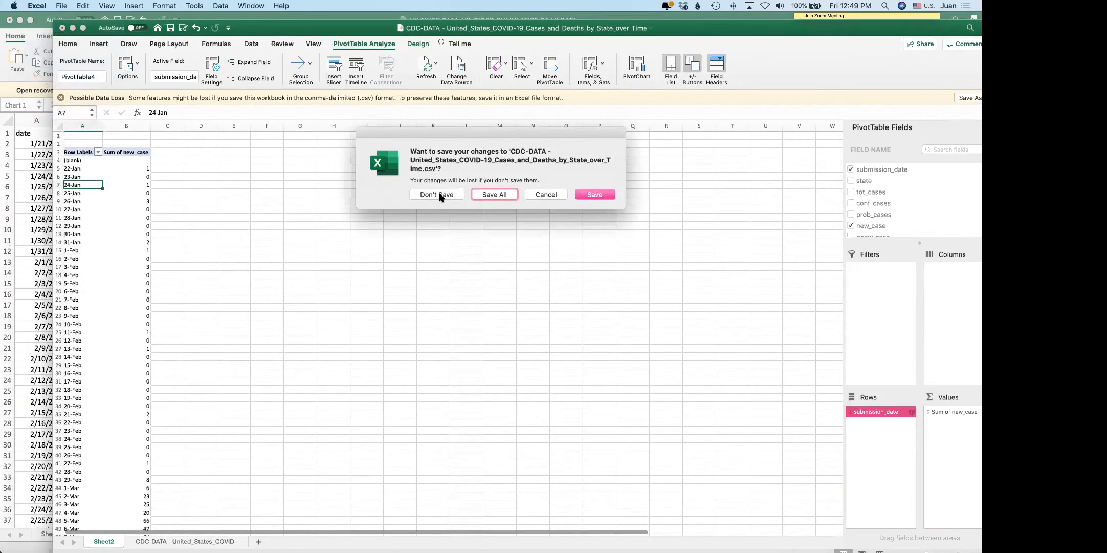
{"action": "left_click", "coordinate": [438, 194]}
{"action": "left_click", "coordinate": [441, 192]}
{"action": "left_click", "coordinate": [442, 193]}
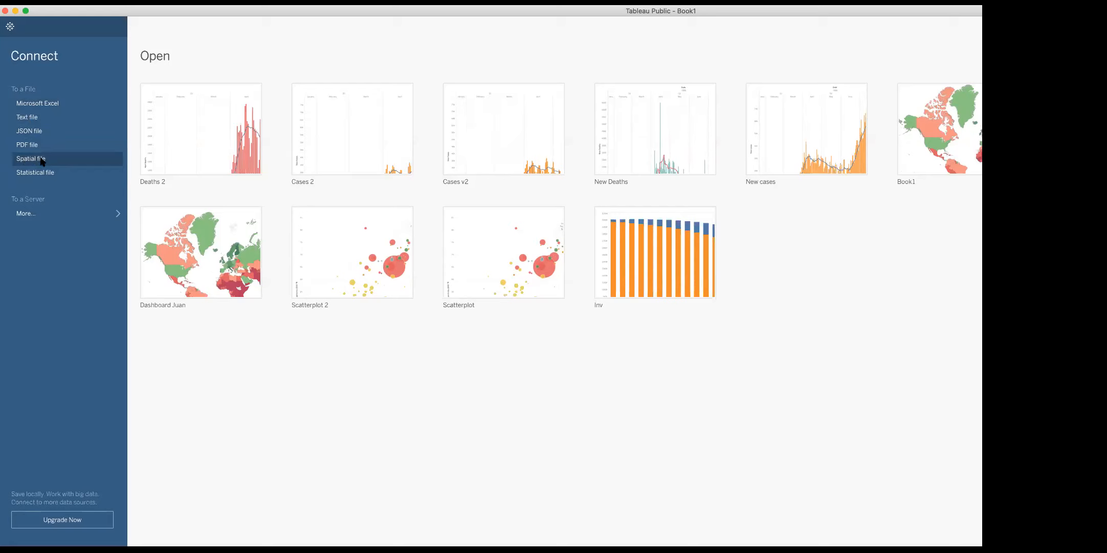
In Tableau Public, connect to the Excel file 1. Cellphone Subscriptions-WorldBank-workshop.xlsx and go to Sheet 1
{"action": "left_click", "coordinate": [27, 106]}
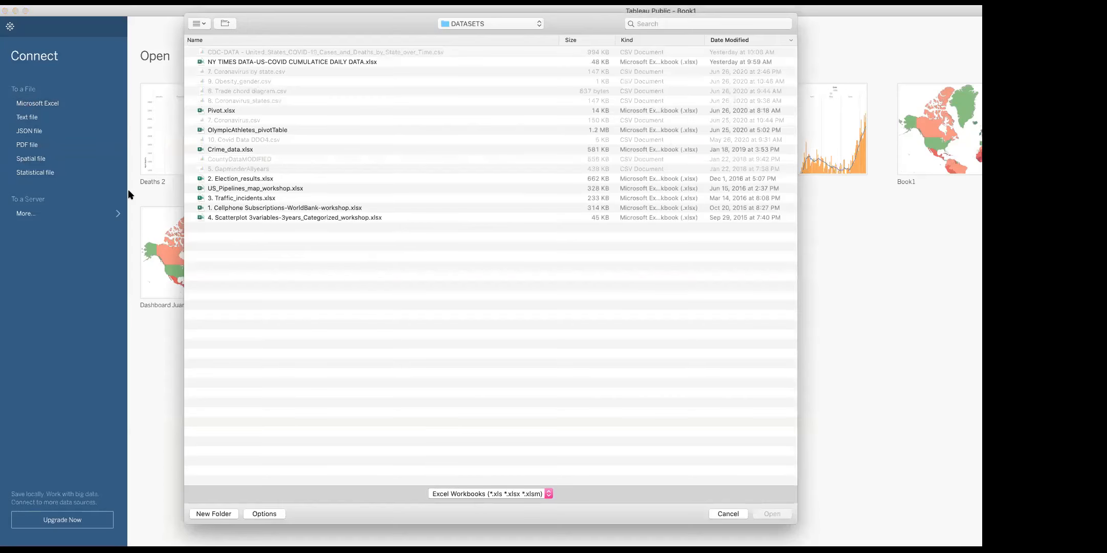
{"action": "left_click", "coordinate": [258, 208]}
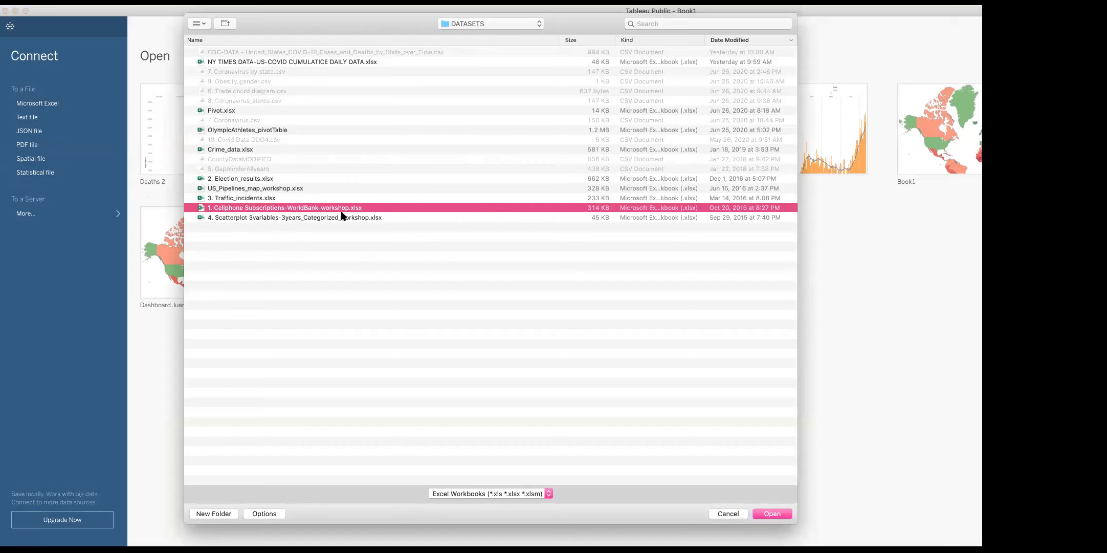
{"action": "left_click", "coordinate": [773, 516]}
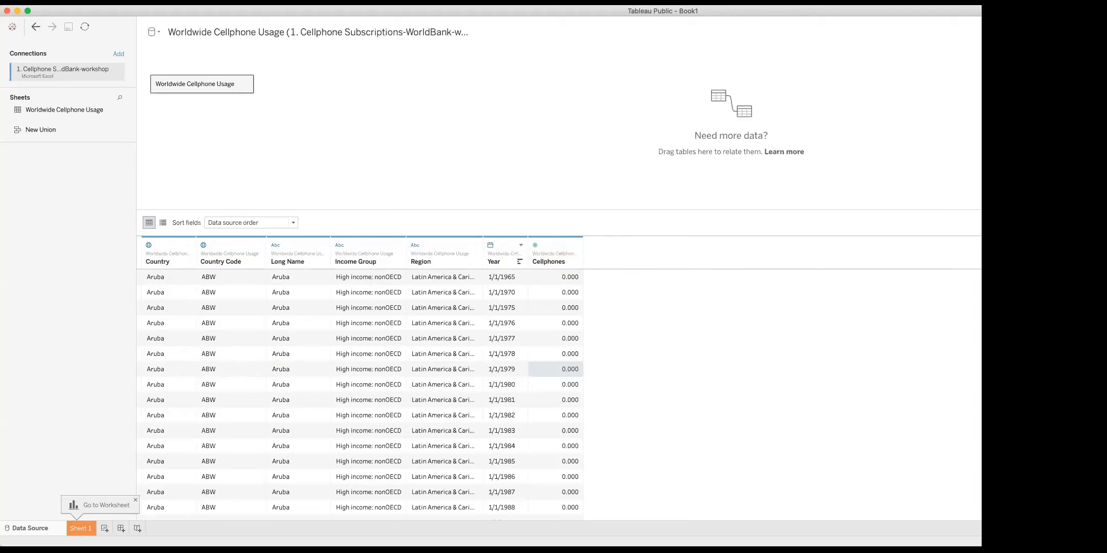
{"action": "left_click", "coordinate": [80, 530]}
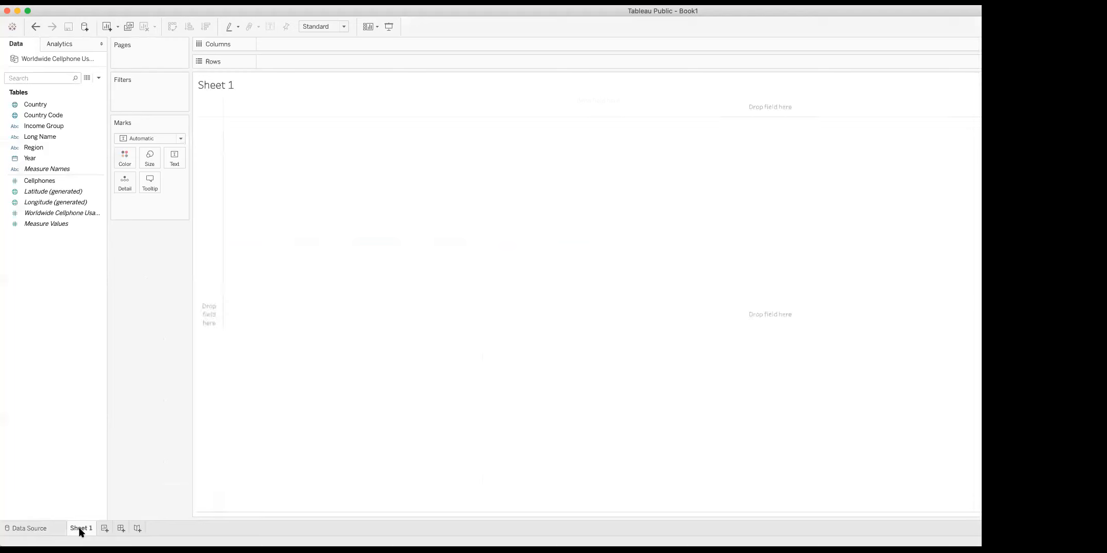
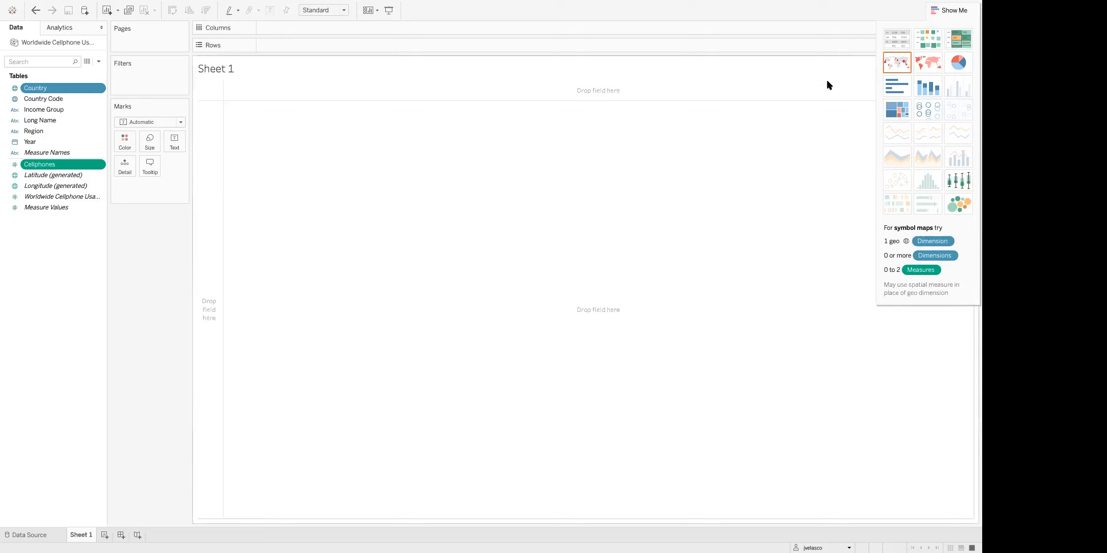
Close the Show Me chart suggestions, clear the field selection and plot Country as points on a world map
{"action": "left_click", "coordinate": [955, 10]}
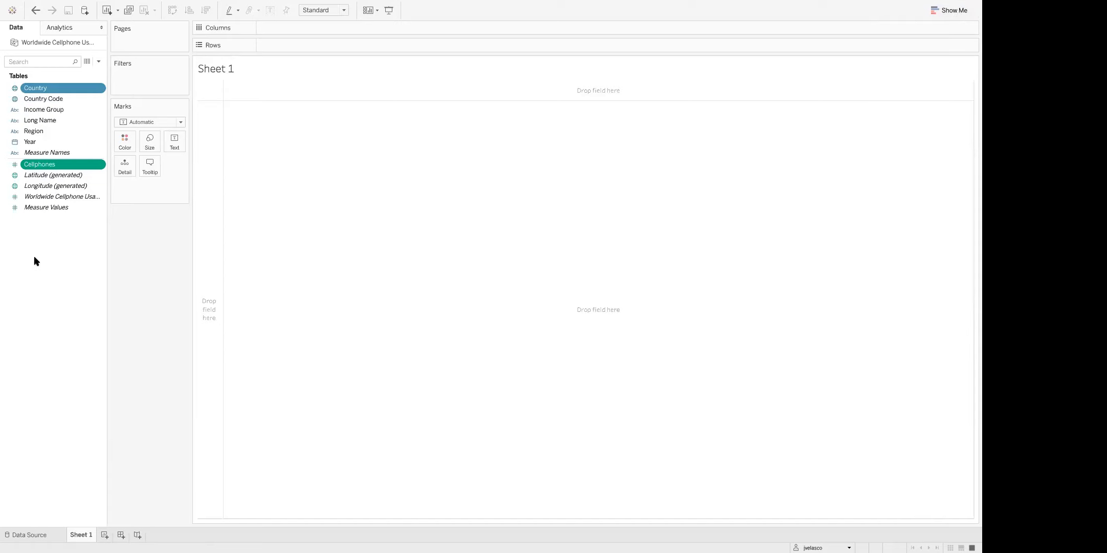
{"action": "left_click", "coordinate": [40, 206]}
{"action": "left_click", "coordinate": [37, 88]}
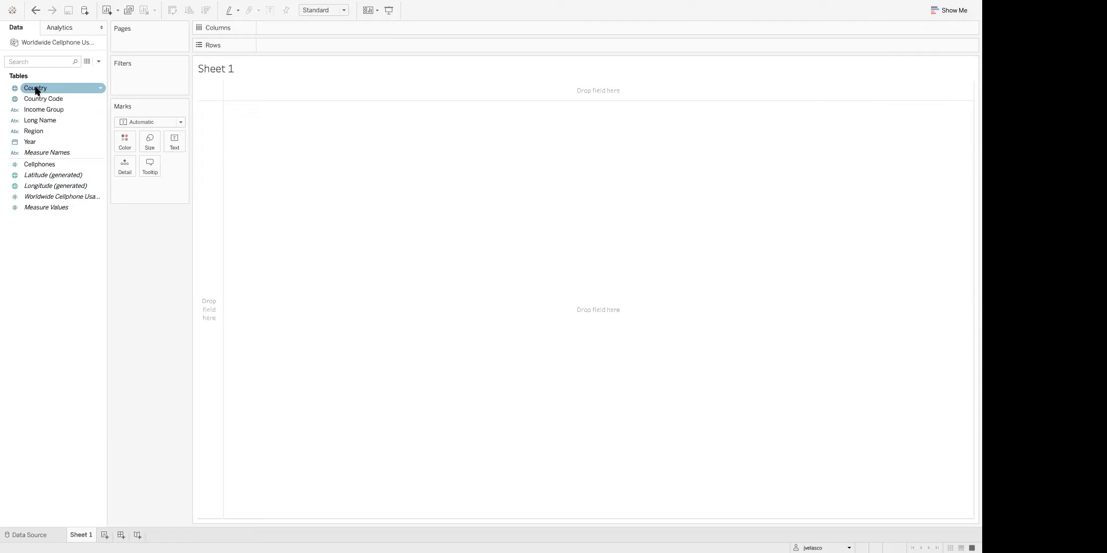
{"action": "left_click", "coordinate": [36, 90]}
{"action": "double_click", "coordinate": [37, 90]}
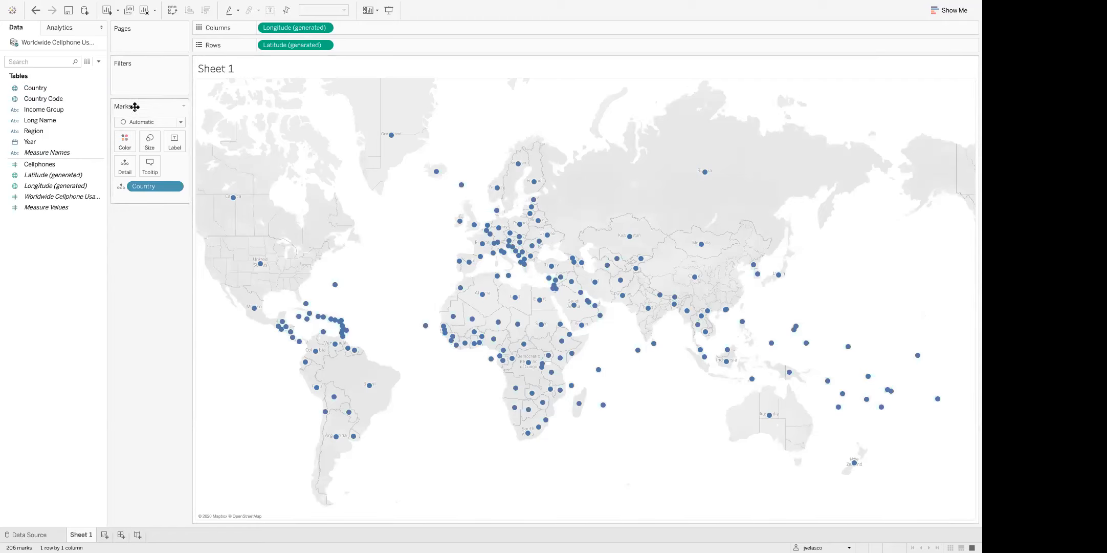
Change the mark type from Automatic to Map so the countries are drawn as filled shapes
{"action": "left_click", "coordinate": [183, 107]}
{"action": "left_click", "coordinate": [184, 109]}
{"action": "left_click", "coordinate": [180, 122]}
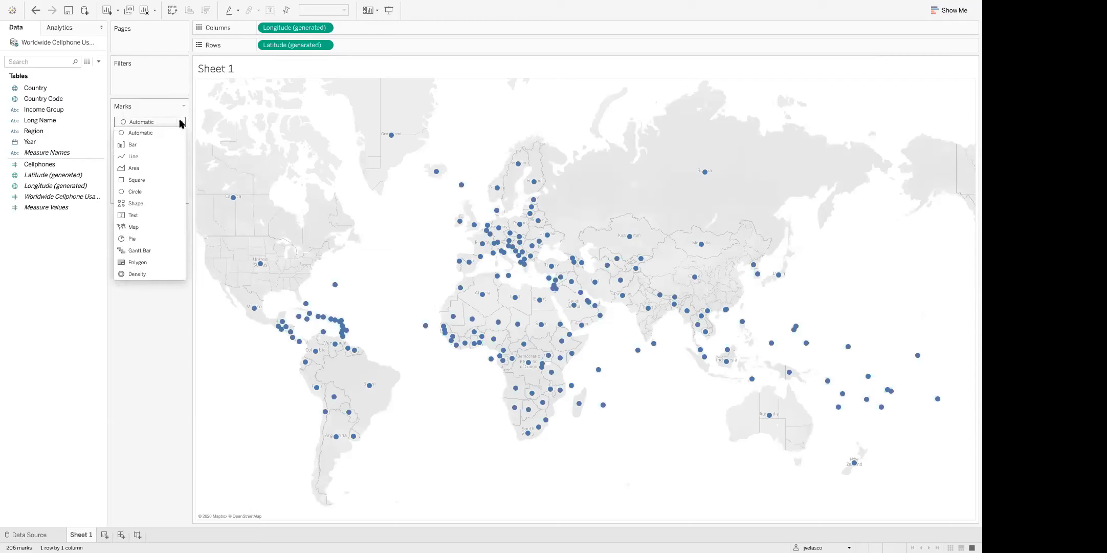
{"action": "left_click", "coordinate": [136, 227]}
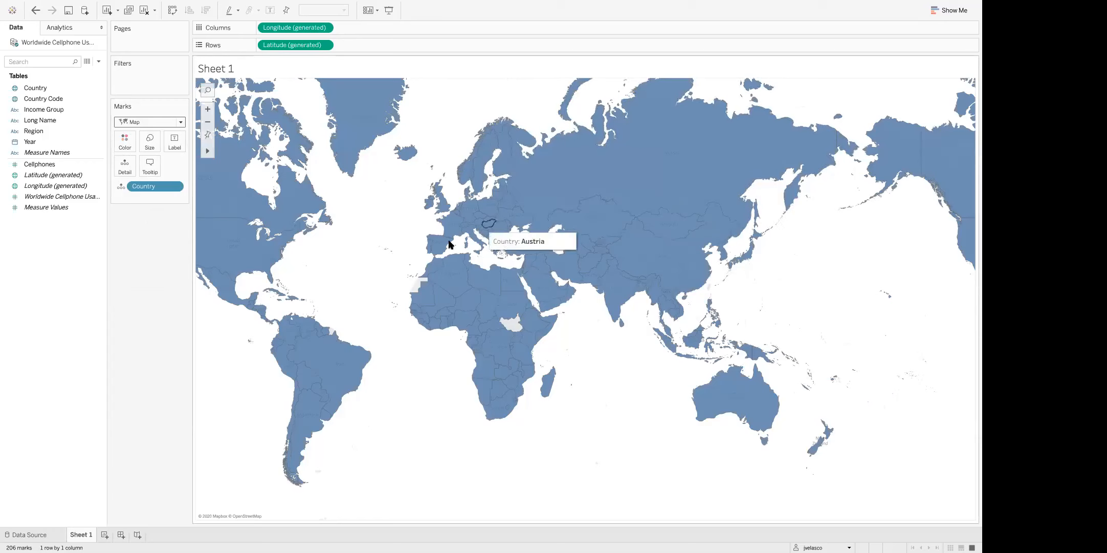
Zoom the map out and recentre it so the whole world from Alaska to New Zealand is framed
{"action": "left_click", "coordinate": [208, 123]}
{"action": "left_click", "coordinate": [208, 123]}
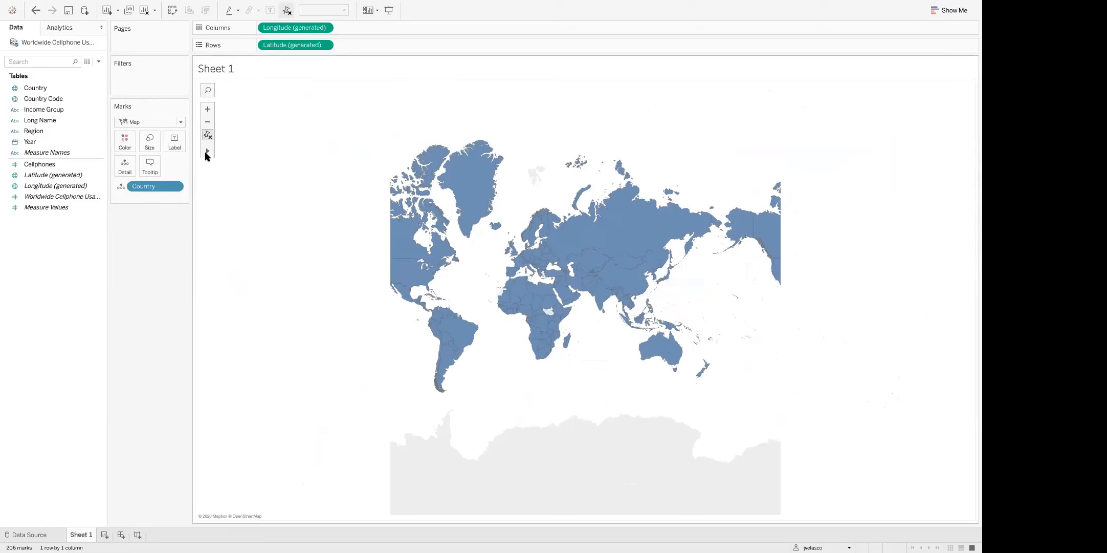
{"action": "left_click", "coordinate": [221, 152]}
{"action": "left_click_drag", "start_coordinate": [334, 131], "coordinate": [736, 401]}
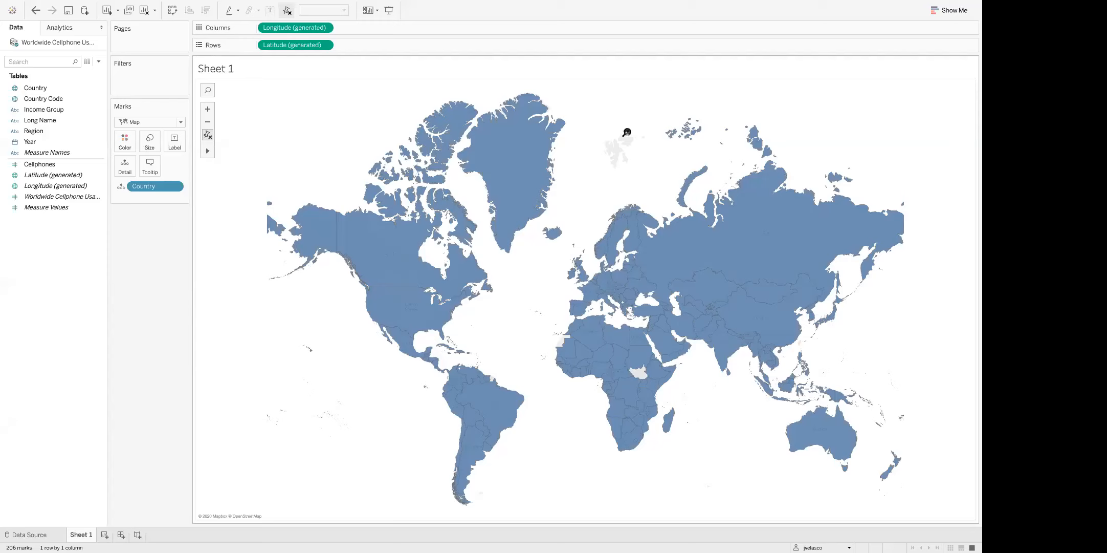
Color the countries on the filled map by the sum of Cellphones
{"action": "left_click", "coordinate": [29, 110]}
{"action": "left_click", "coordinate": [35, 167]}
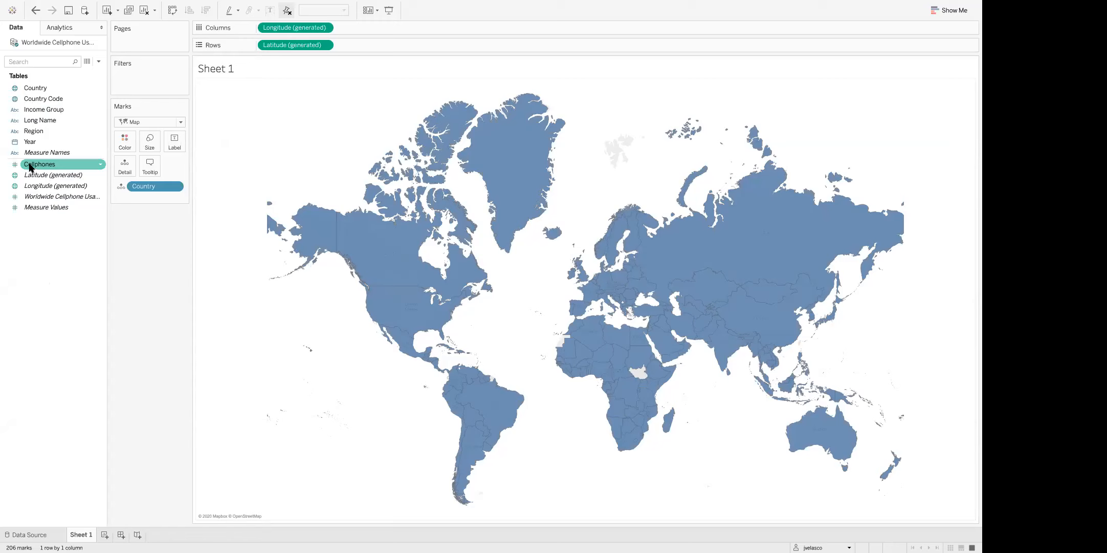
{"action": "left_click_drag", "start_coordinate": [28, 166], "coordinate": [123, 143]}
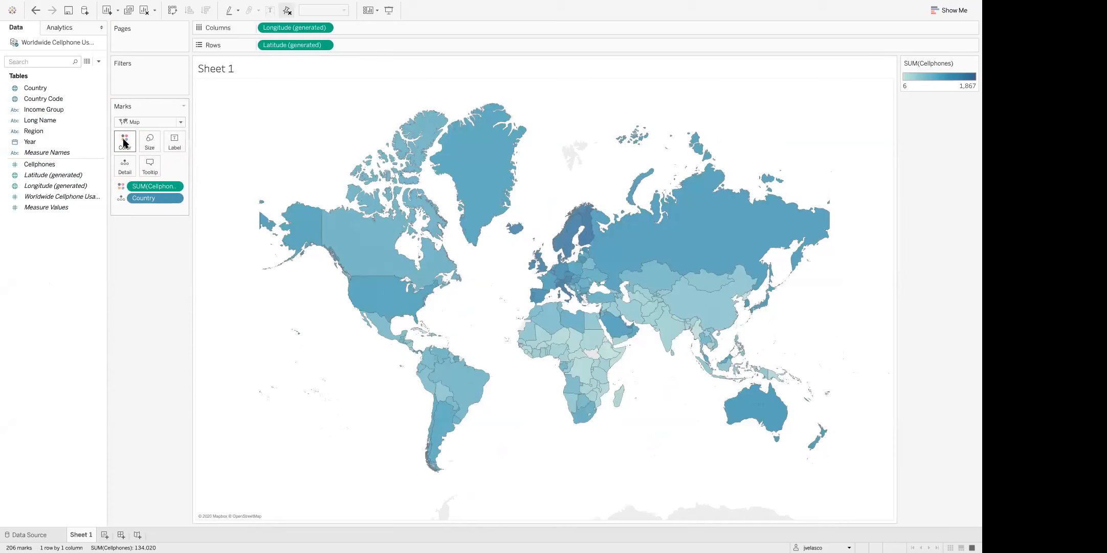
{"action": "mouse_move", "coordinate": [586, 240]}
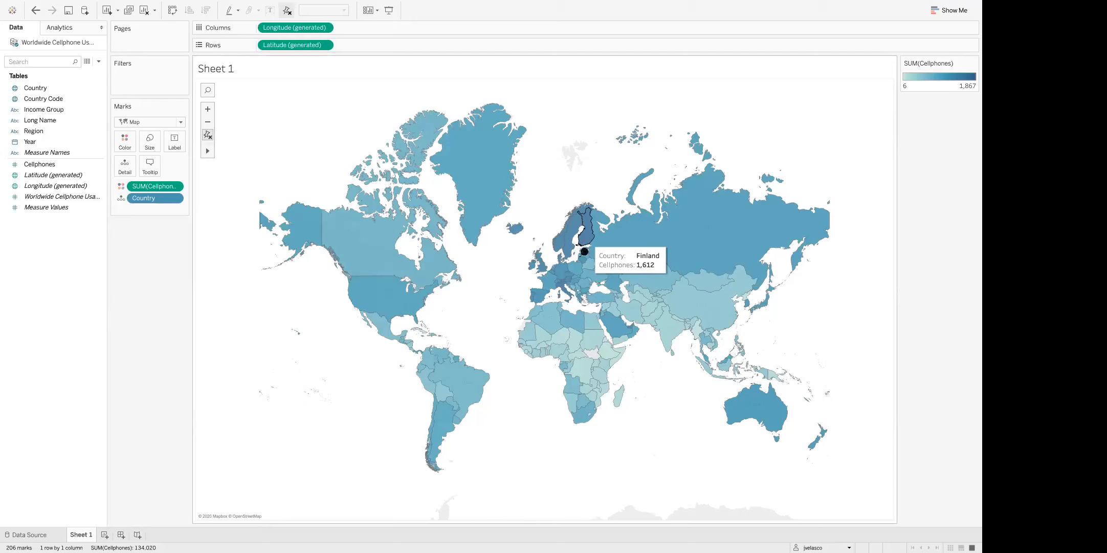
{"action": "mouse_move", "coordinate": [592, 341]}
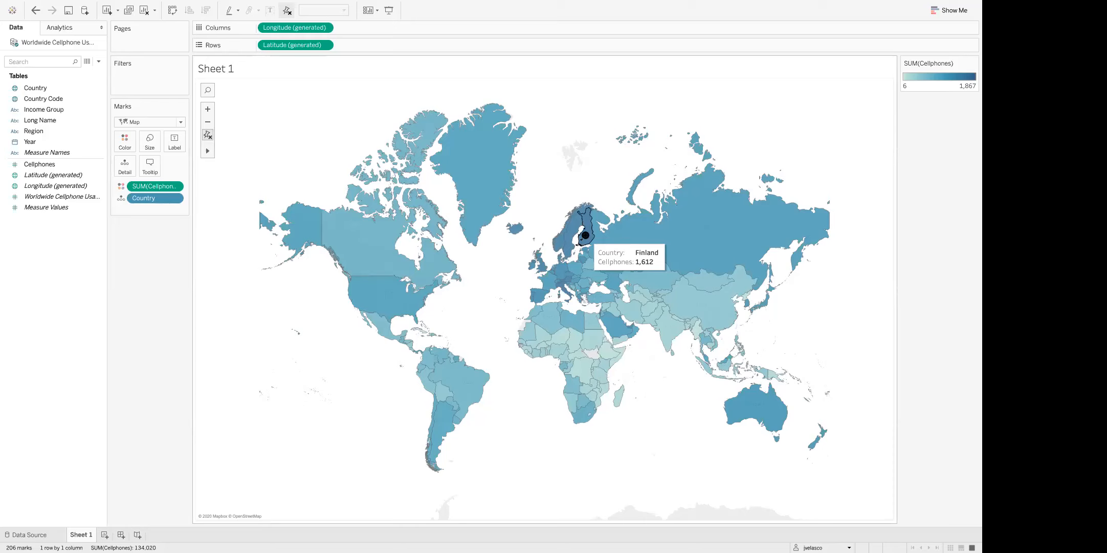
{"action": "mouse_move", "coordinate": [372, 287]}
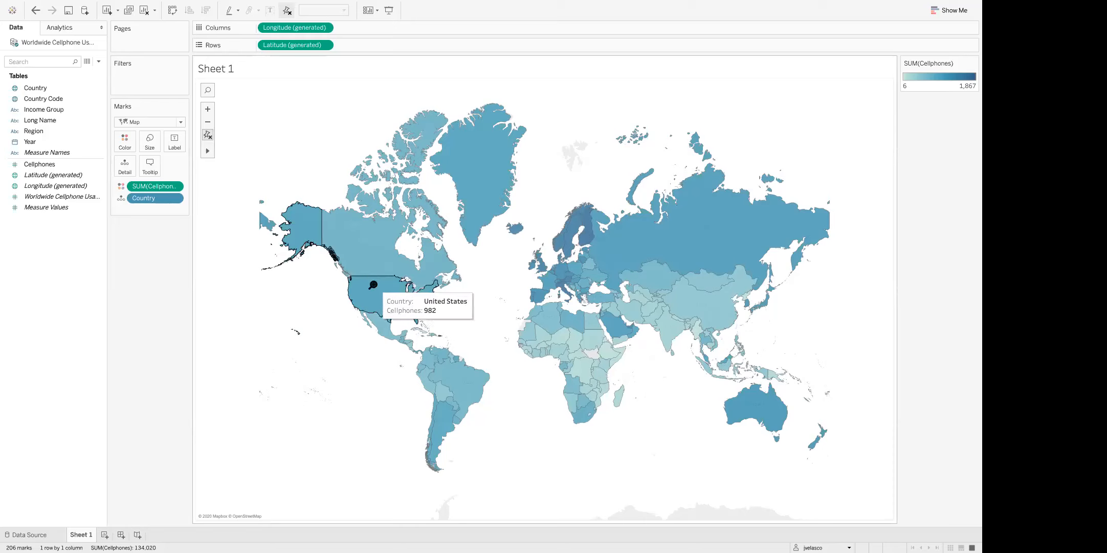
{"action": "mouse_move", "coordinate": [440, 375]}
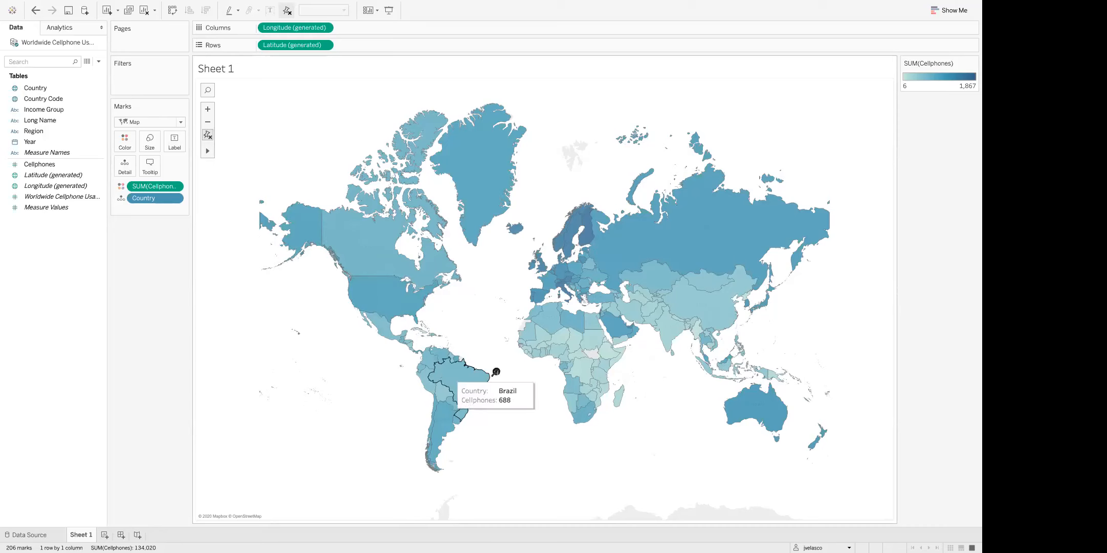
Open the color settings for Cellphones on the map and choose the Red-Green Diverging palette
{"action": "mouse_move", "coordinate": [605, 299]}
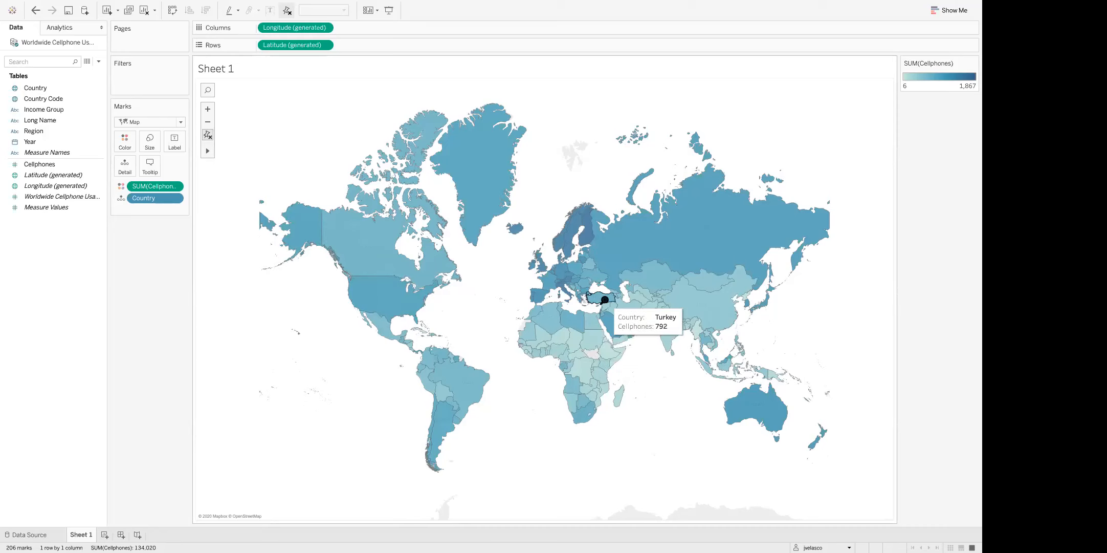
{"action": "mouse_move", "coordinate": [676, 270]}
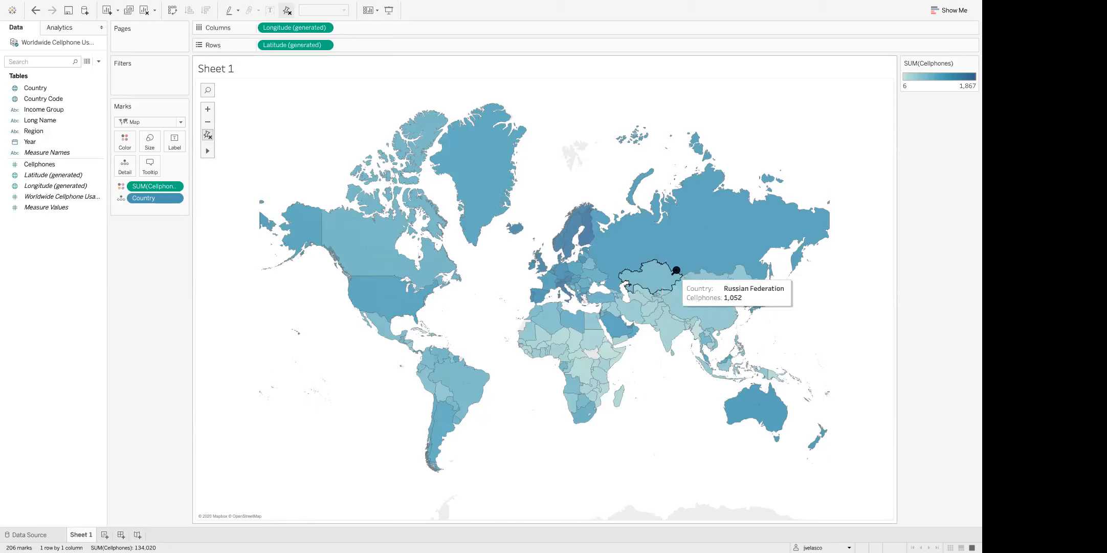
{"action": "mouse_move", "coordinate": [358, 255]}
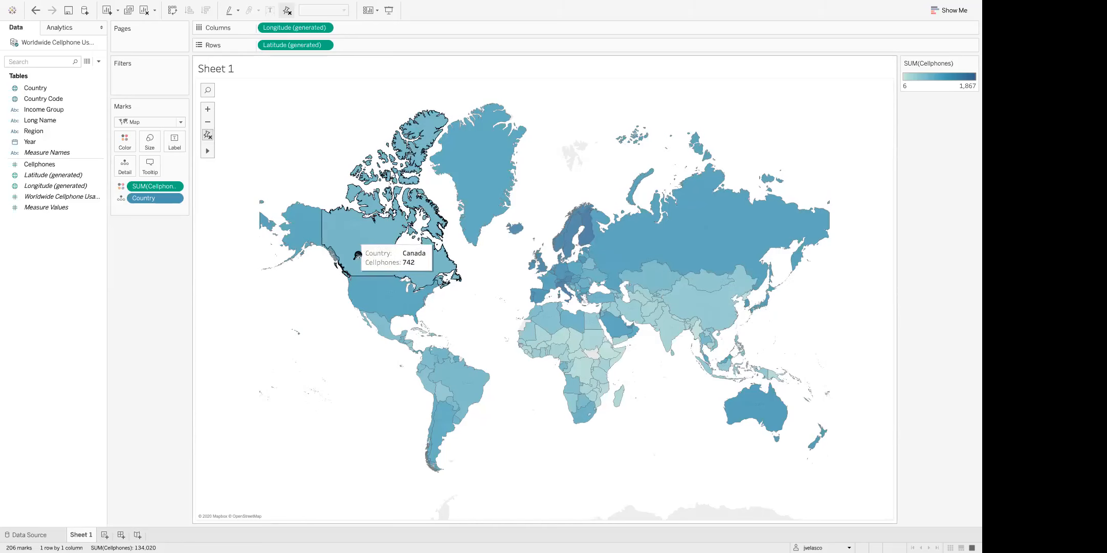
{"action": "mouse_move", "coordinate": [311, 229]}
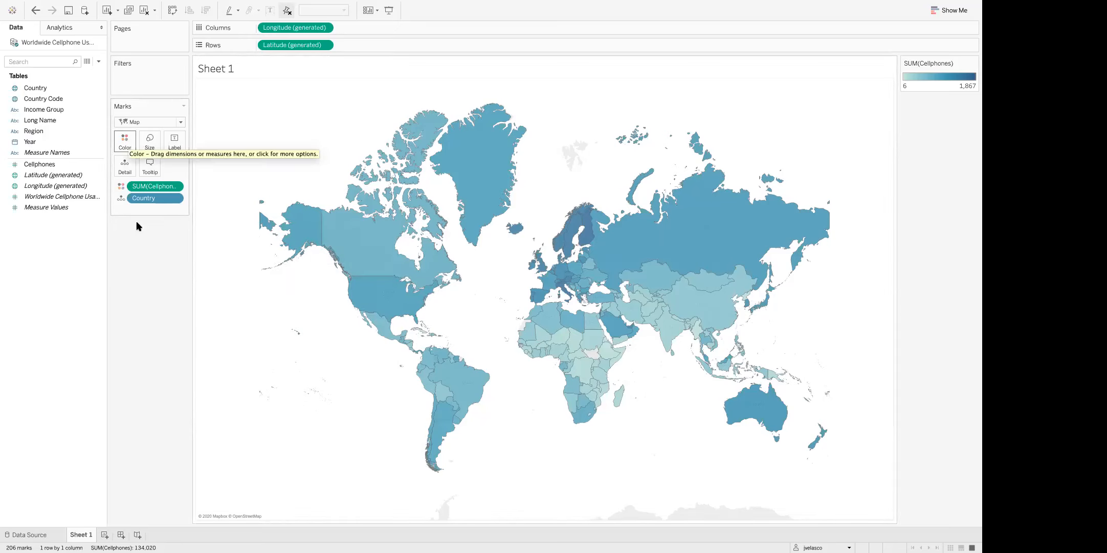
{"action": "left_click", "coordinate": [123, 142]}
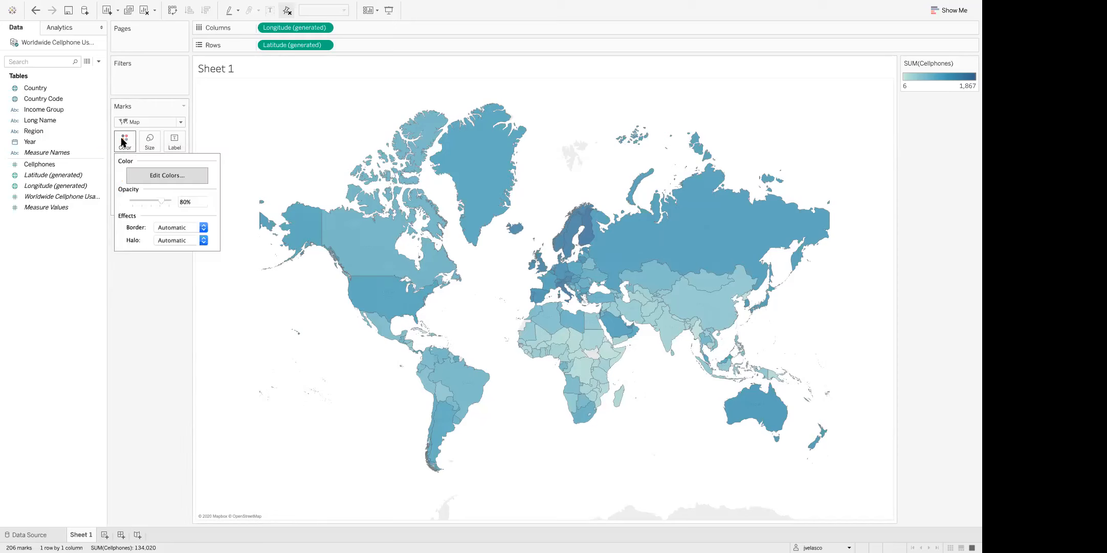
{"action": "left_click", "coordinate": [163, 176]}
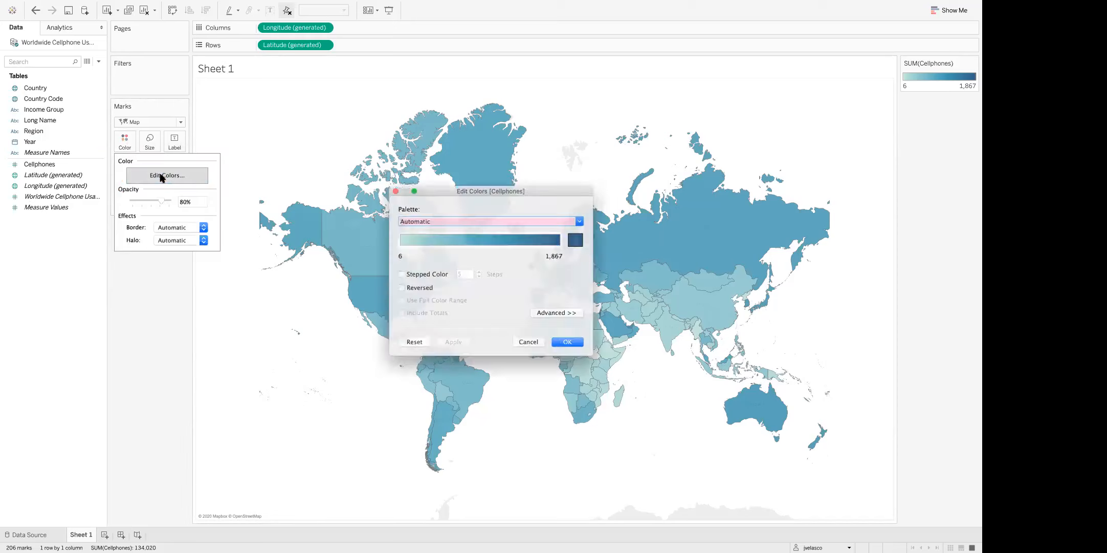
{"action": "left_click_drag", "start_coordinate": [465, 186], "coordinate": [268, 256]}
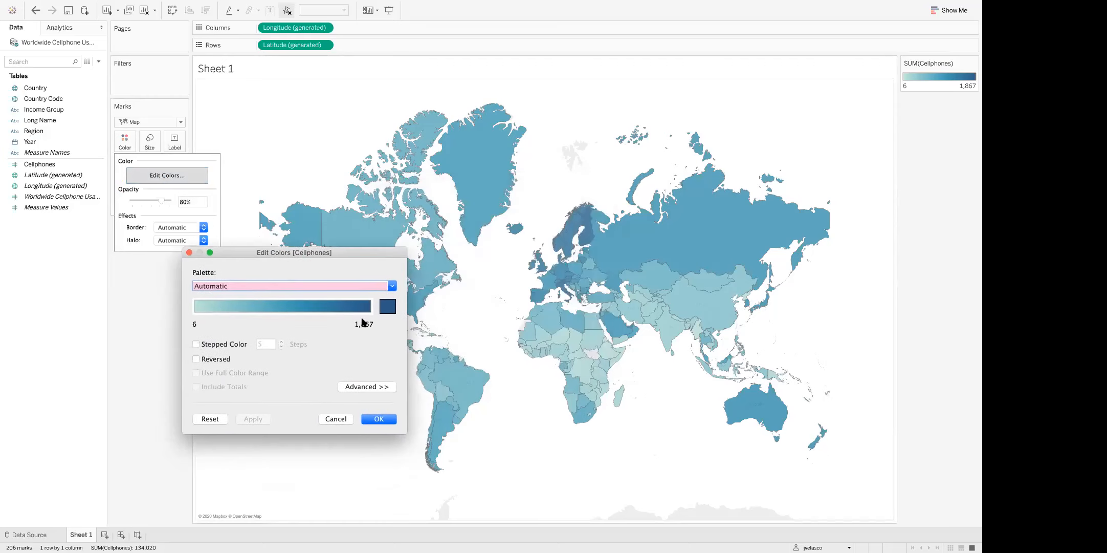
{"action": "left_click", "coordinate": [392, 286]}
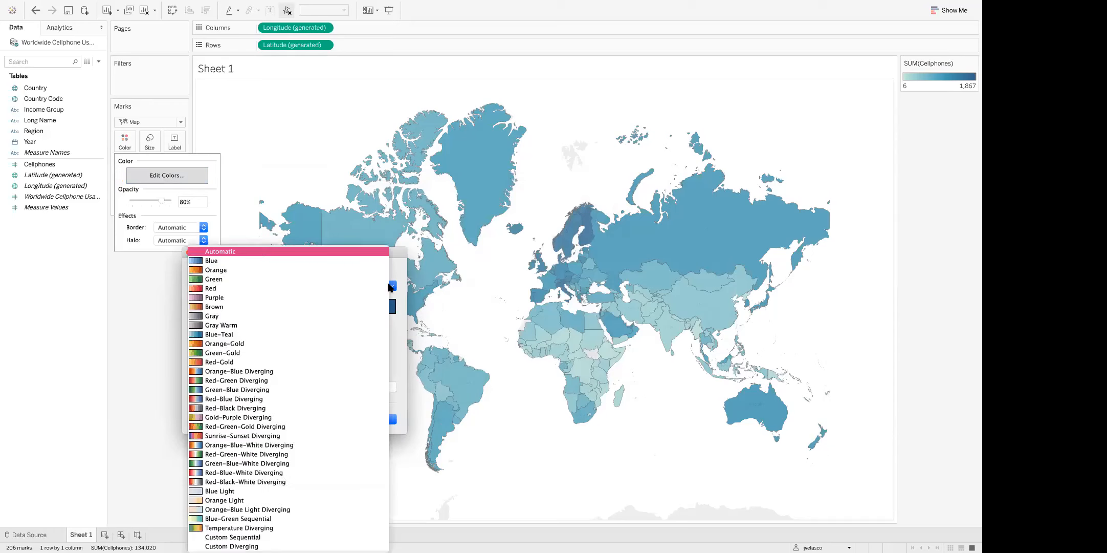
{"action": "left_click", "coordinate": [247, 381]}
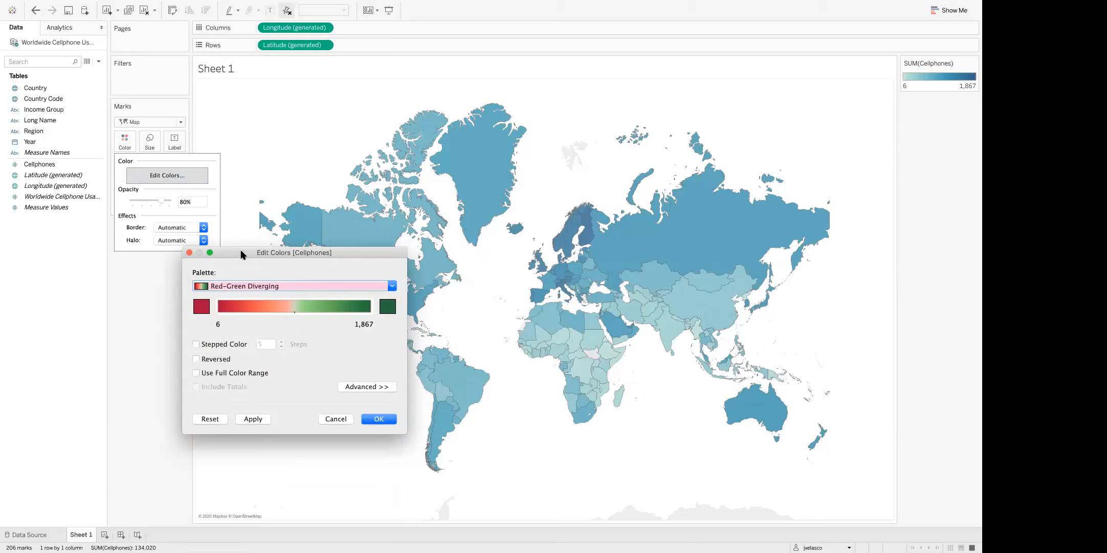
Divide the Cellphones palette into 6 stepped colors and apply it to the map
{"action": "left_click_drag", "start_coordinate": [241, 255], "coordinate": [272, 277]}
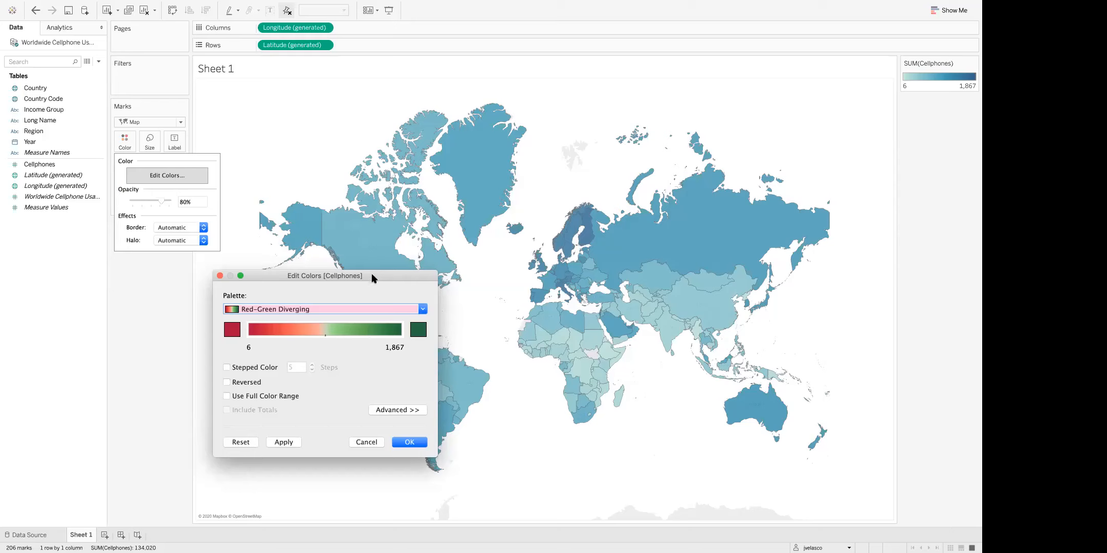
{"action": "left_click", "coordinate": [226, 368]}
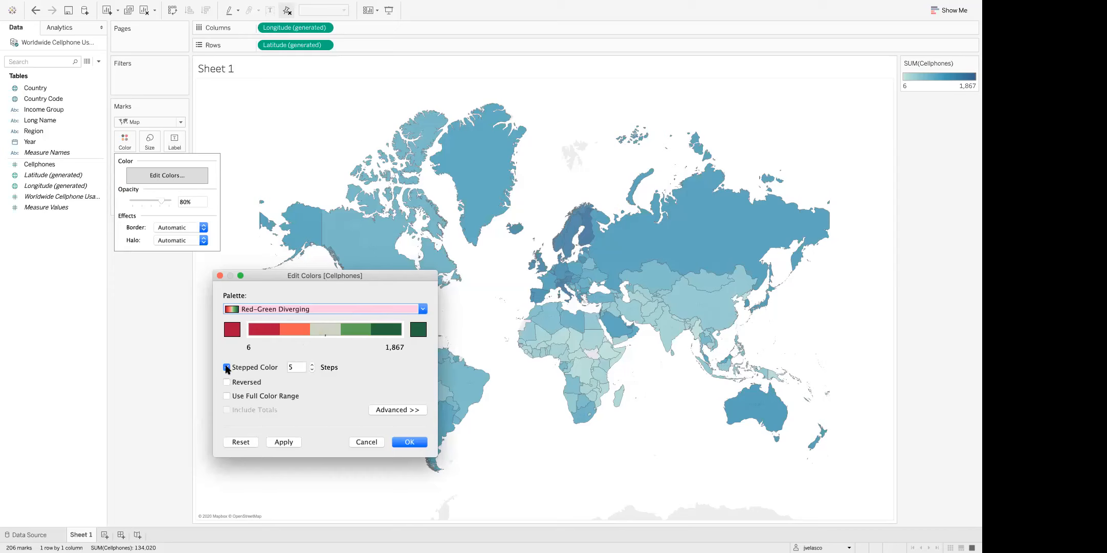
{"action": "left_click", "coordinate": [311, 364]}
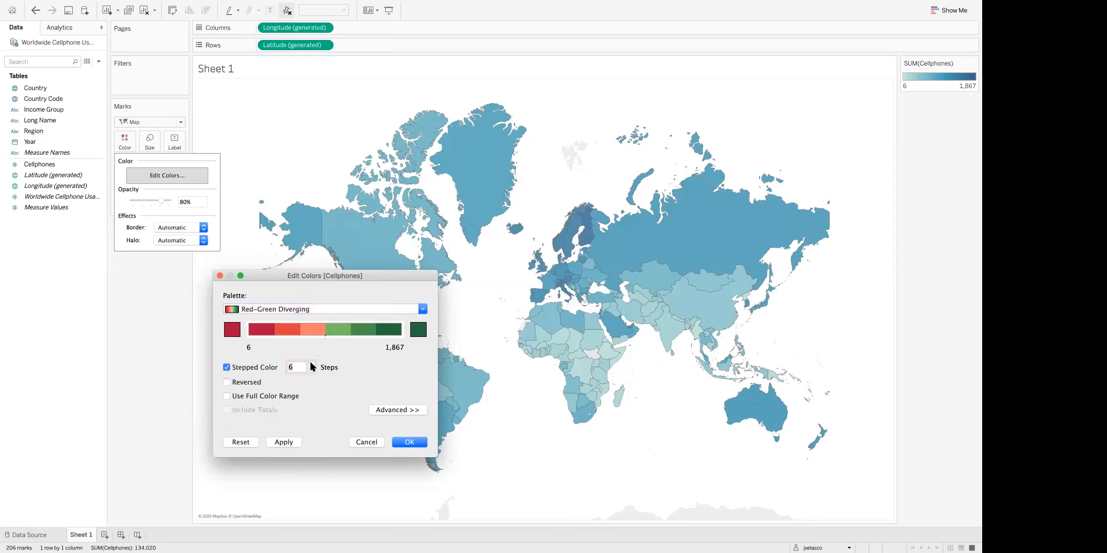
{"action": "left_click", "coordinate": [409, 444]}
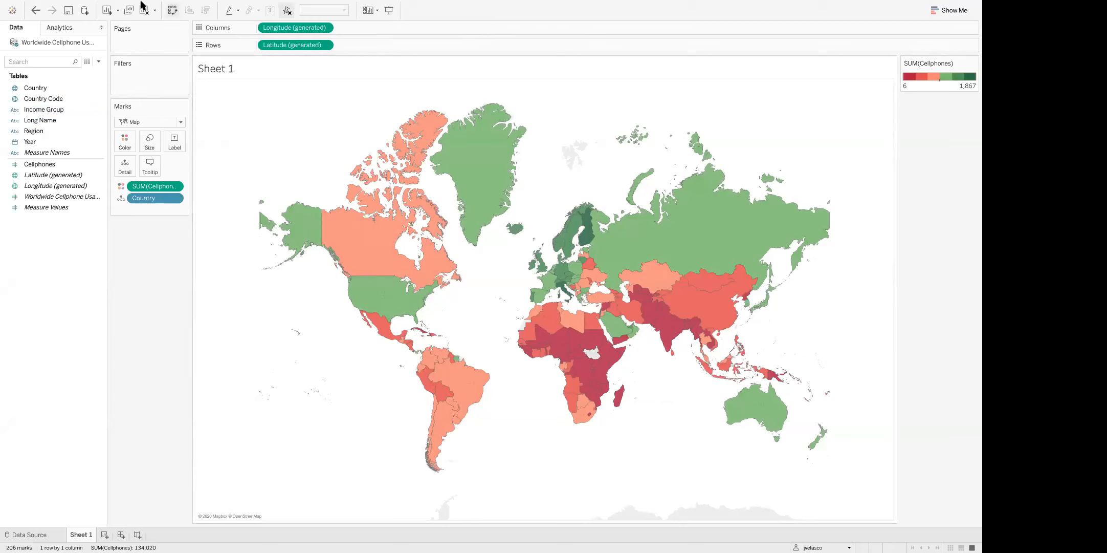
Show a filter for the Region field beside the map
{"action": "left_click", "coordinate": [46, 207]}
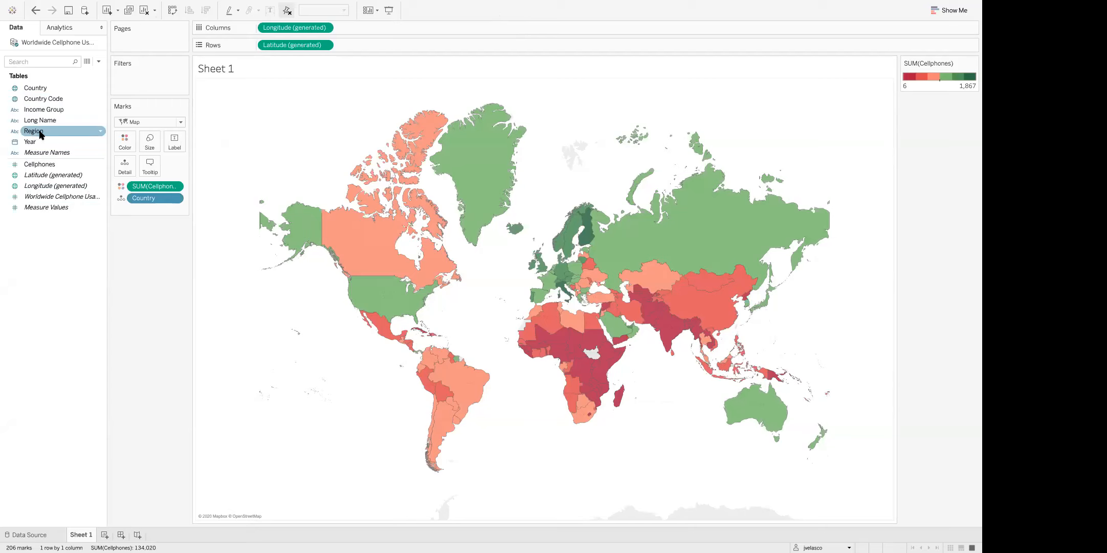
{"action": "left_click", "coordinate": [101, 133]}
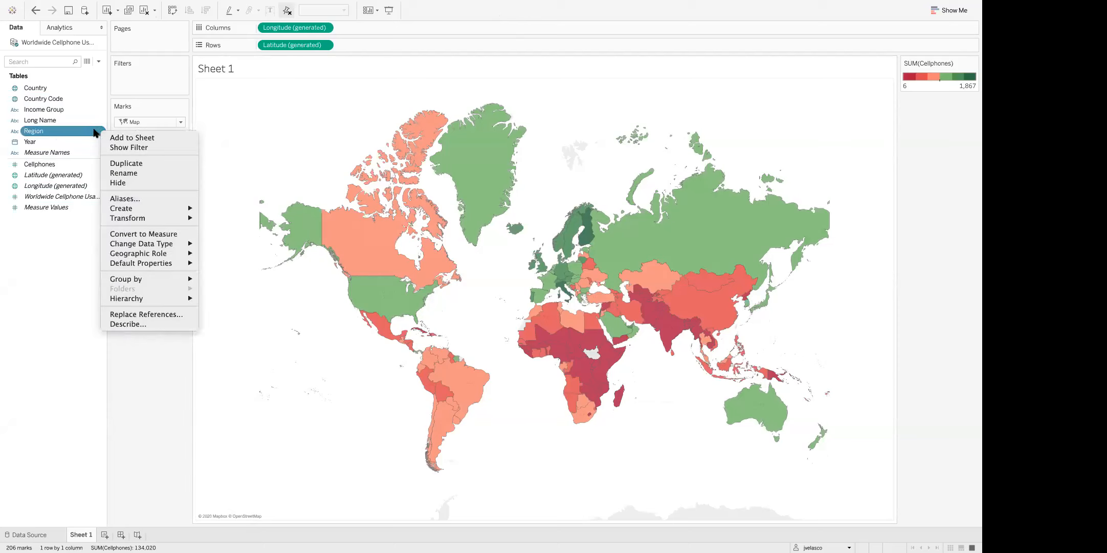
{"action": "left_click", "coordinate": [100, 132]}
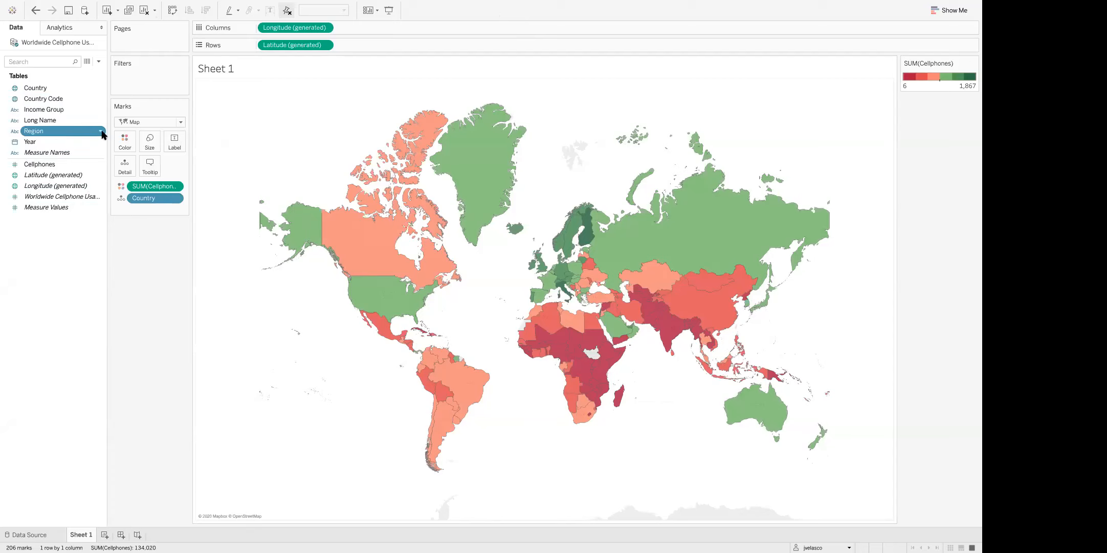
{"action": "left_click", "coordinate": [100, 132]}
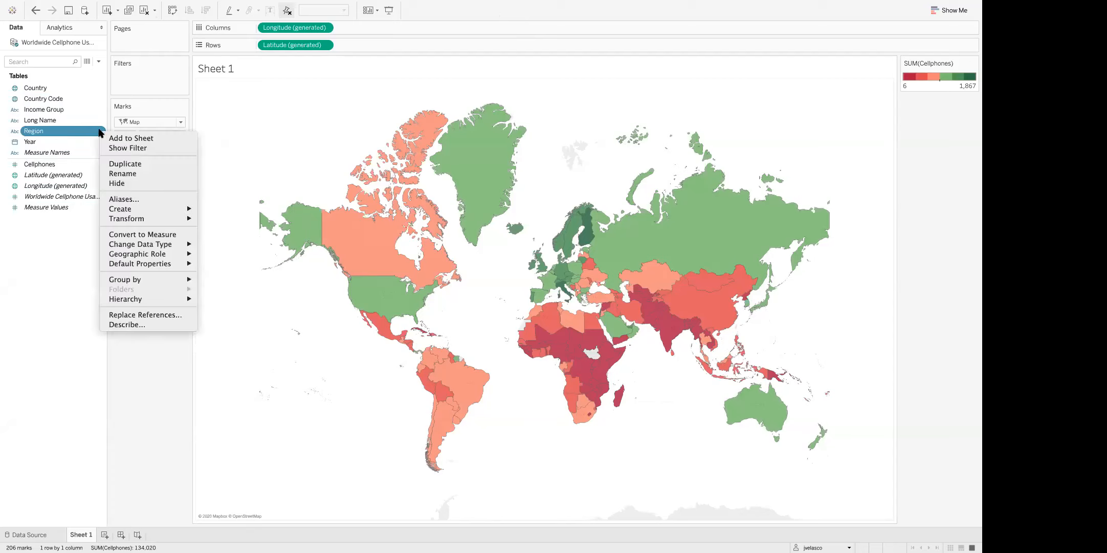
{"action": "left_click", "coordinate": [125, 149]}
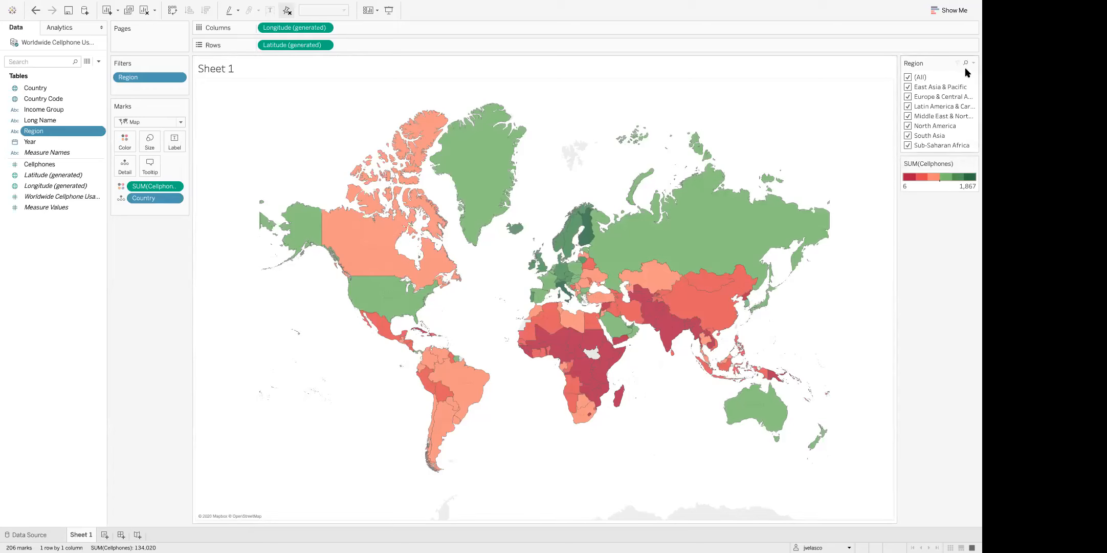
Filter the map to Latin America & Caribbean and to Middle East & North Africa in turn, and fit the view to the filtered region
{"action": "left_click", "coordinate": [907, 77]}
{"action": "left_click", "coordinate": [907, 106]}
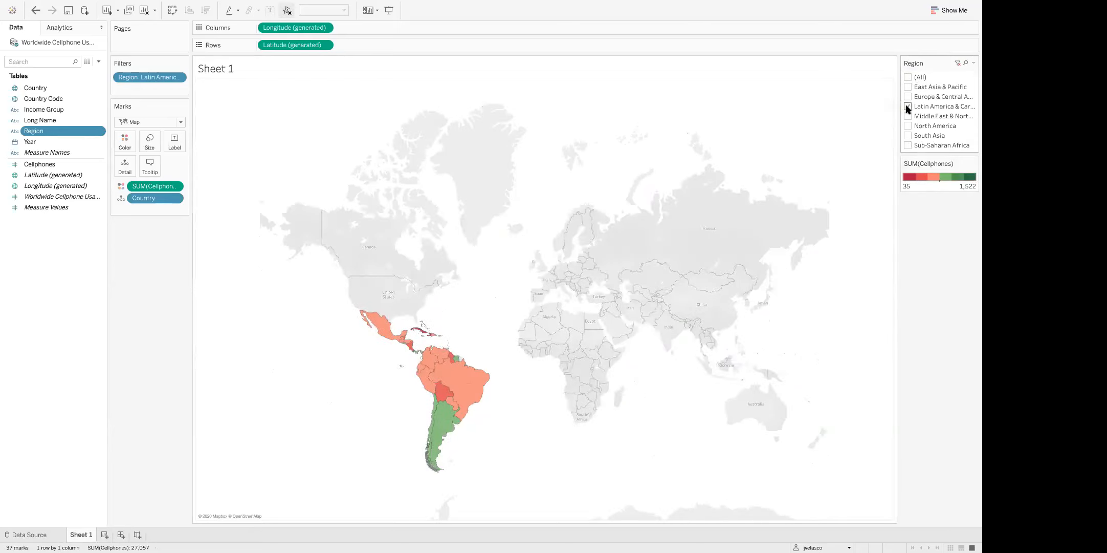
{"action": "left_click", "coordinate": [907, 106]}
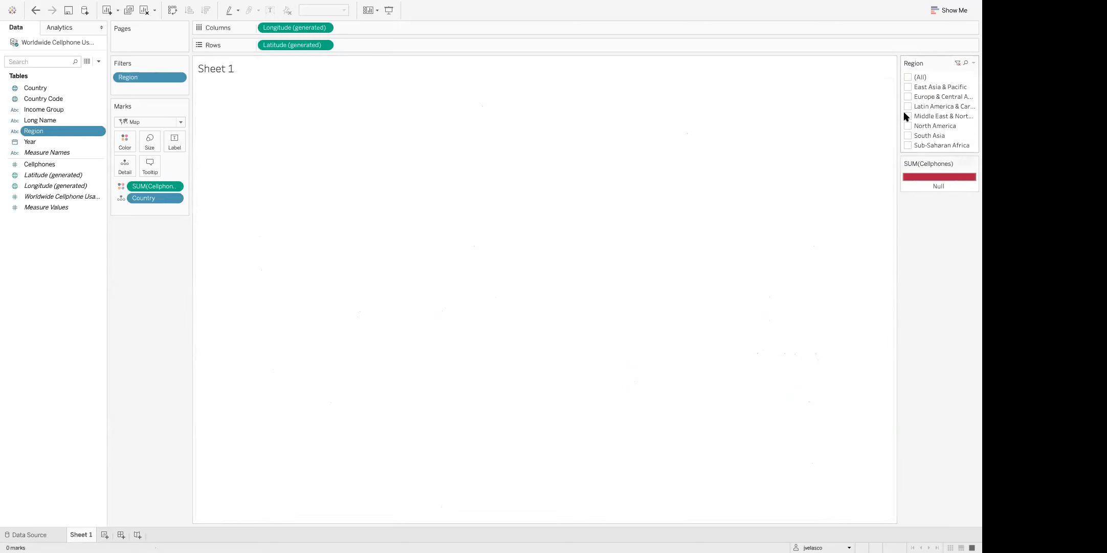
{"action": "left_click", "coordinate": [908, 116]}
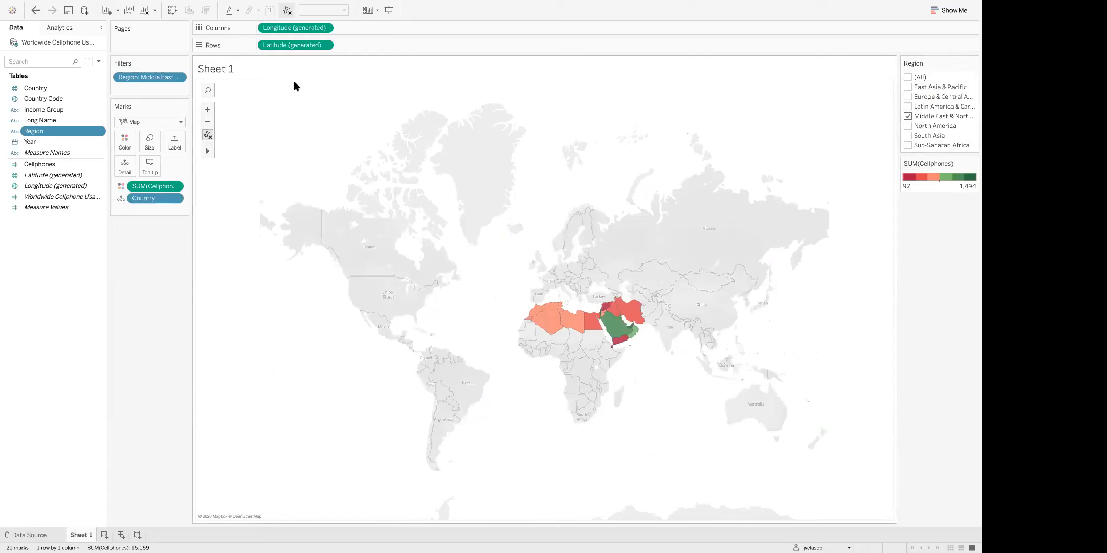
{"action": "left_click", "coordinate": [287, 11]}
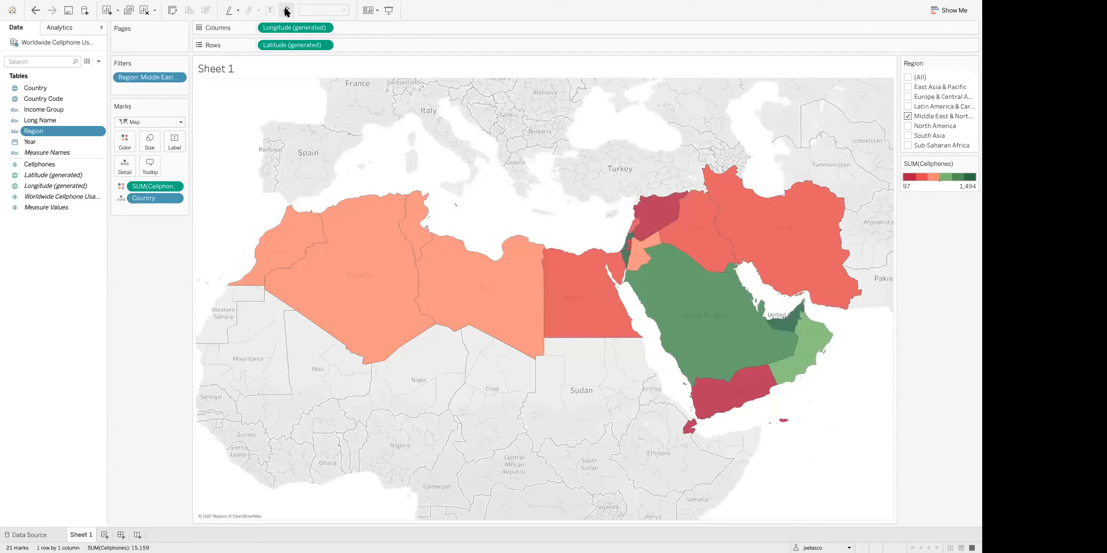
Filter the map by single regions, including North America, and finish by selecting all regions again
{"action": "left_click", "coordinate": [908, 115]}
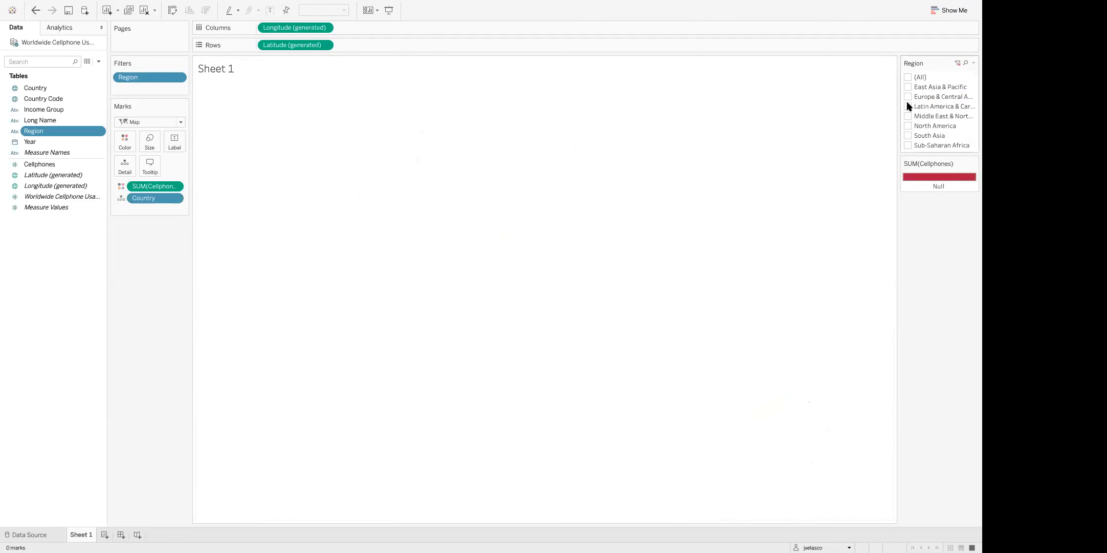
{"action": "left_click", "coordinate": [908, 106]}
{"action": "left_click", "coordinate": [908, 107]}
{"action": "left_click", "coordinate": [908, 125]}
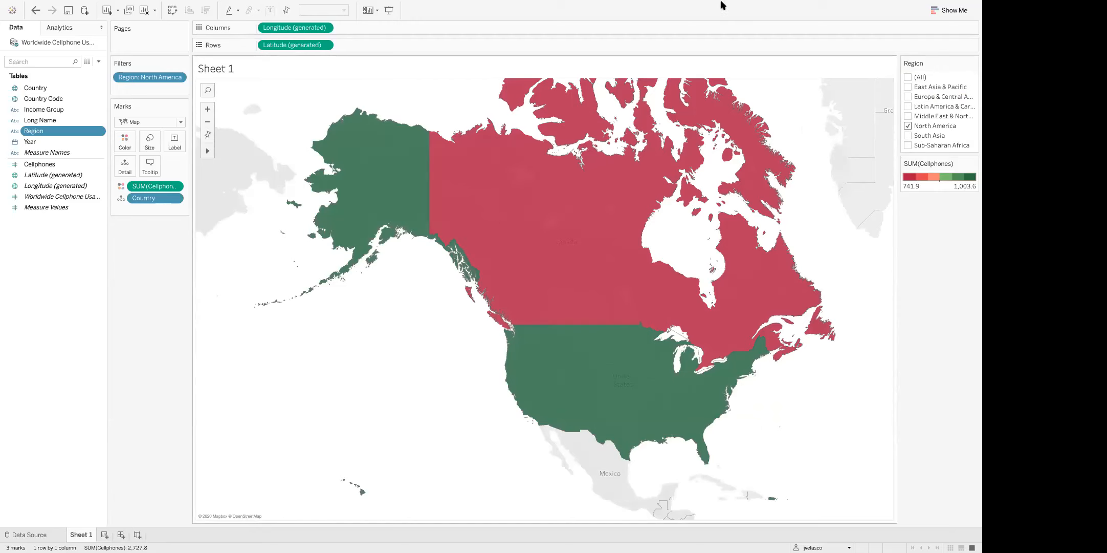
{"action": "left_click", "coordinate": [906, 126]}
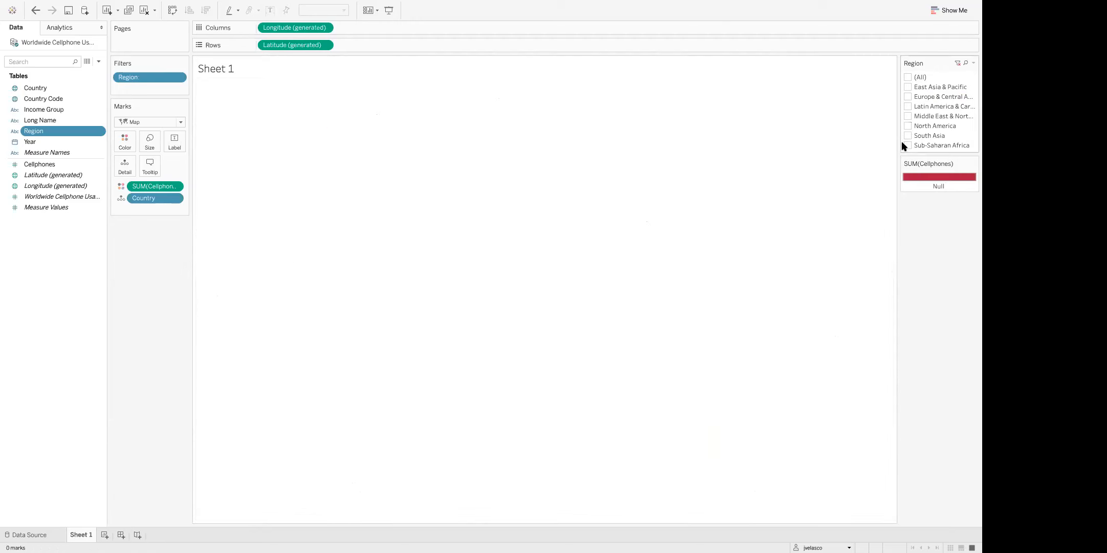
{"action": "left_click", "coordinate": [905, 143]}
{"action": "left_click", "coordinate": [904, 143]}
{"action": "left_click", "coordinate": [906, 77]}
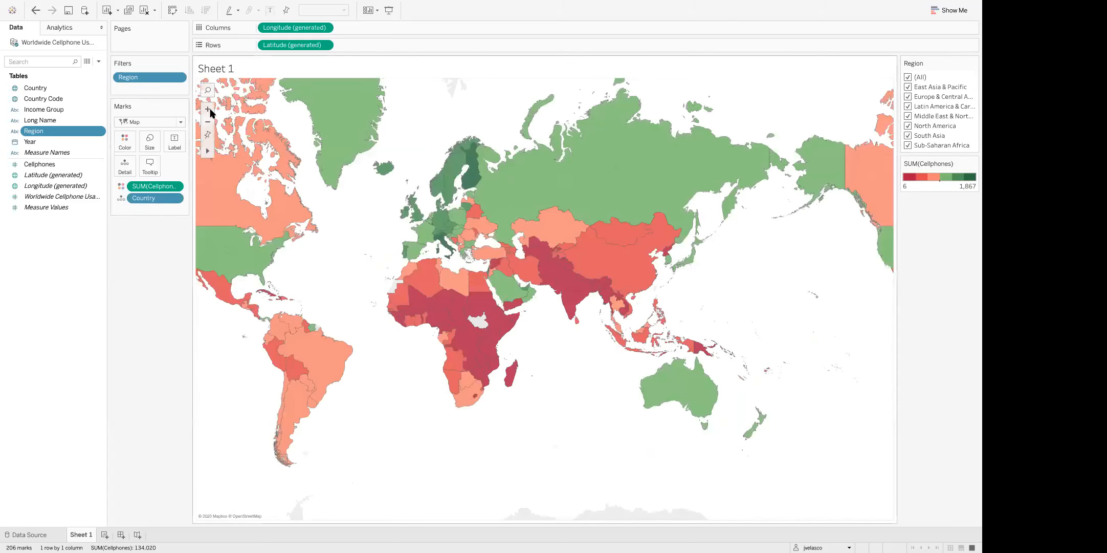
Reframe the map to show the whole world from Alaska to New Zealand and clear the selection of Canada
{"action": "mouse_move", "coordinate": [235, 177]}
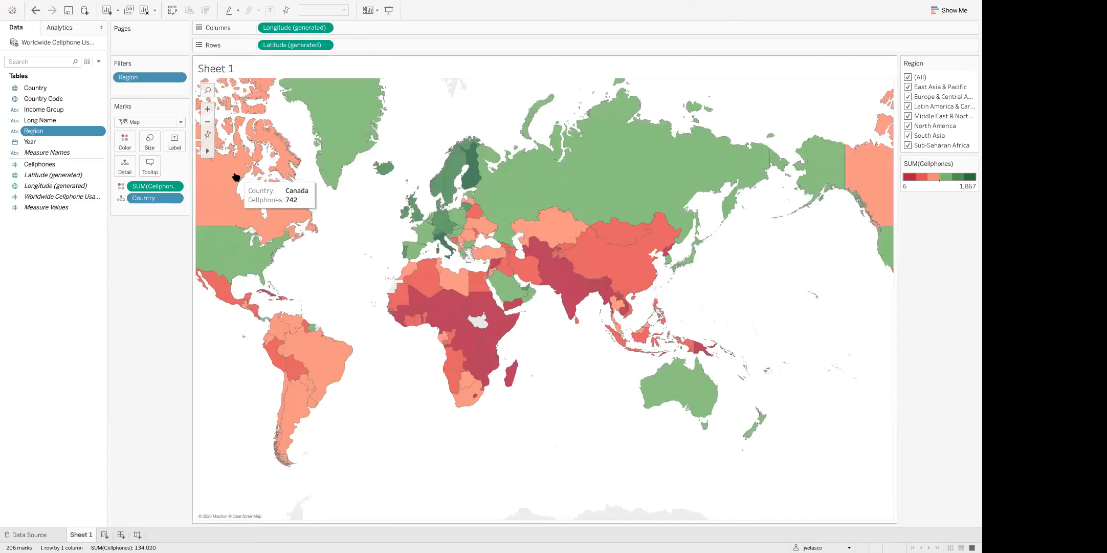
{"action": "mouse_move", "coordinate": [207, 150]}
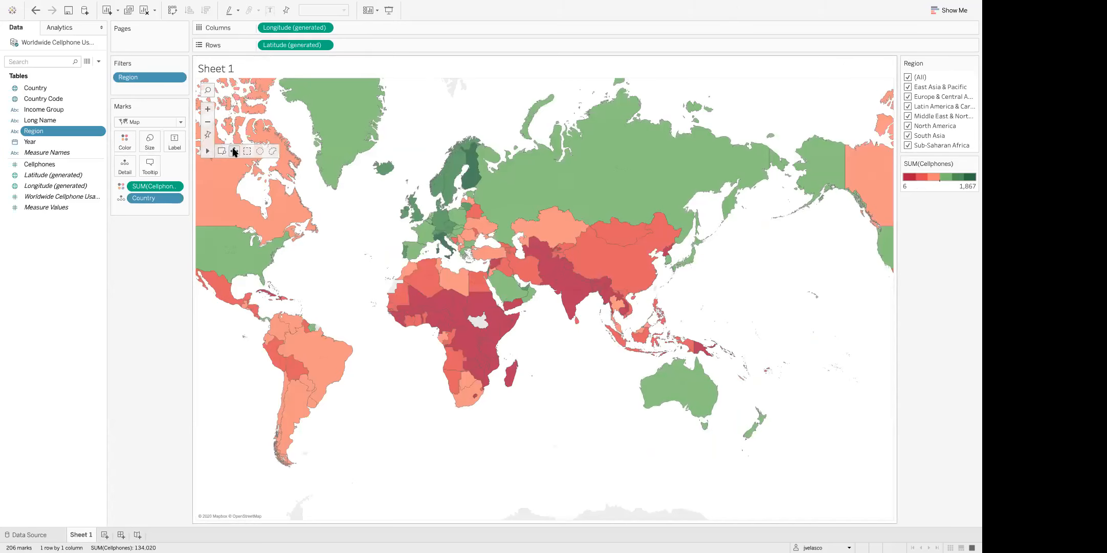
{"action": "double_click", "coordinate": [242, 175]}
{"action": "left_click_drag", "start_coordinate": [321, 176], "coordinate": [271, 111]}
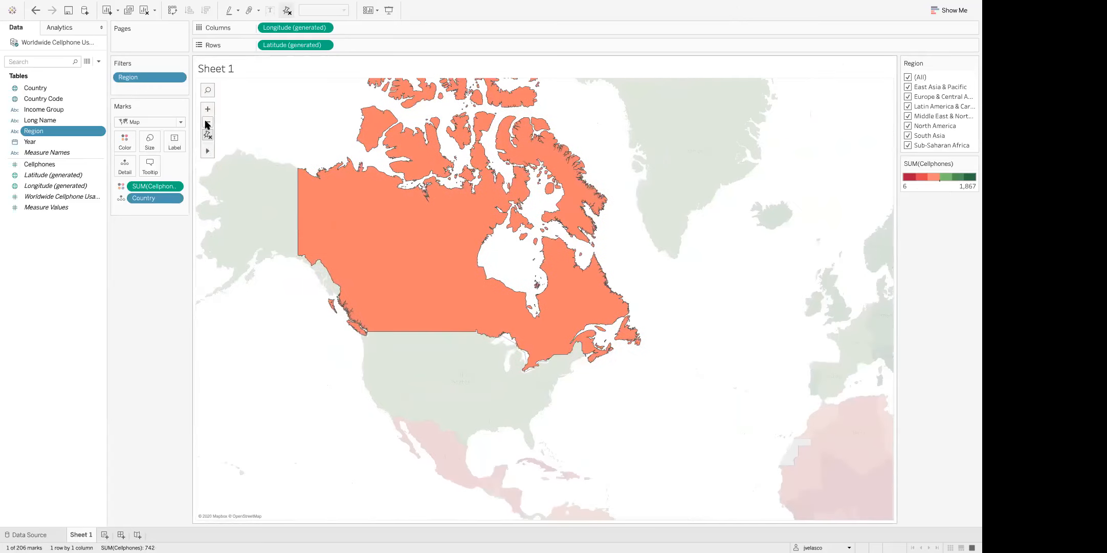
{"action": "left_click", "coordinate": [208, 122]}
{"action": "left_click", "coordinate": [208, 122]}
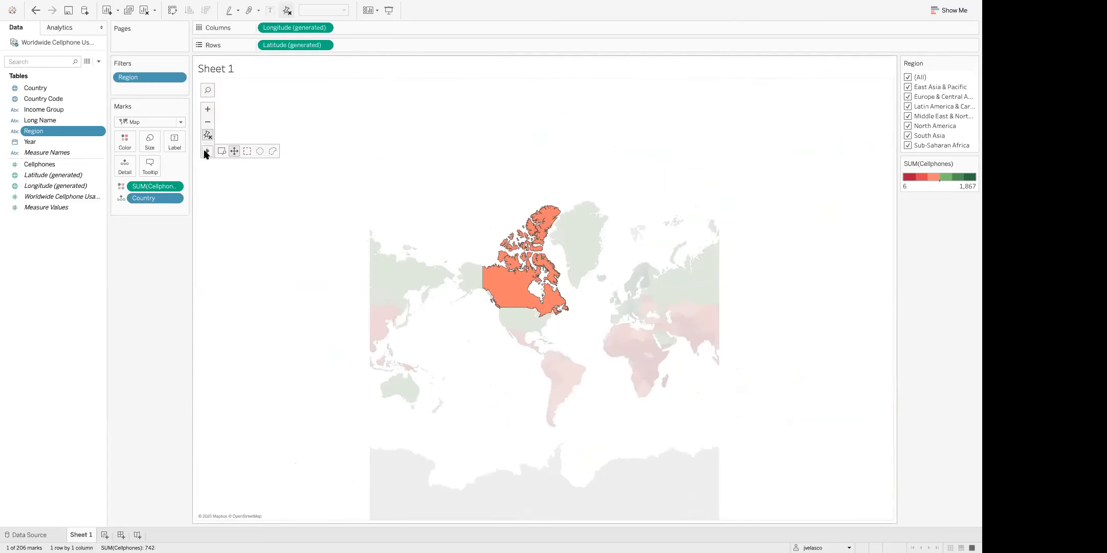
{"action": "left_click", "coordinate": [222, 151]}
{"action": "left_click_drag", "start_coordinate": [444, 202], "coordinate": [822, 447]}
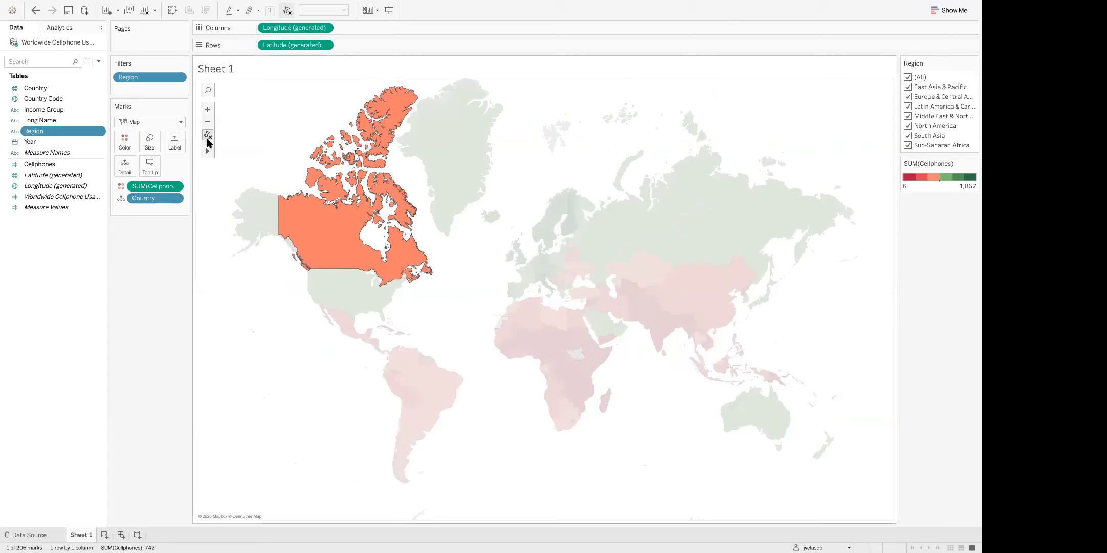
{"action": "left_click", "coordinate": [249, 121]}
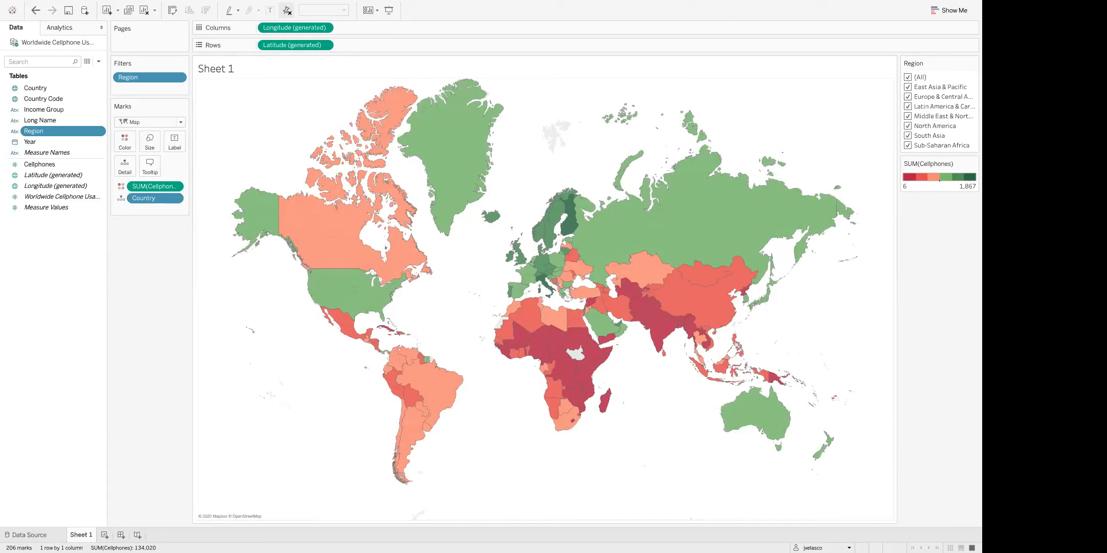
Rename Sheet 1 as Map
{"action": "double_click", "coordinate": [80, 534]}
{"action": "type", "text": "Map"}
{"action": "key", "text": "Return"}
Add a new dashboard and a second, blank worksheet to the workbook
{"action": "left_click", "coordinate": [104, 534]}
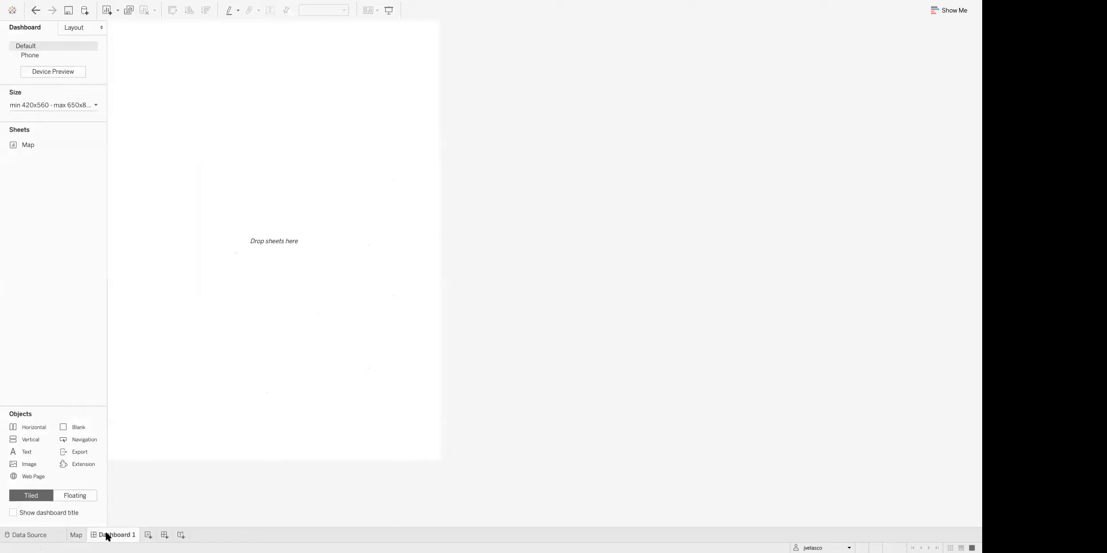
{"action": "left_click", "coordinate": [75, 535]}
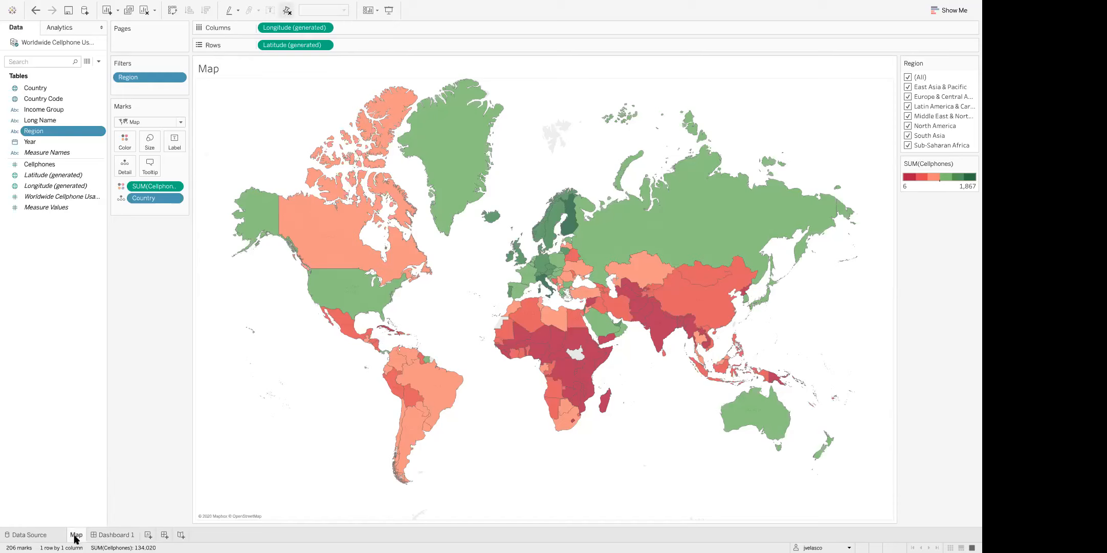
{"action": "left_click", "coordinate": [148, 535]}
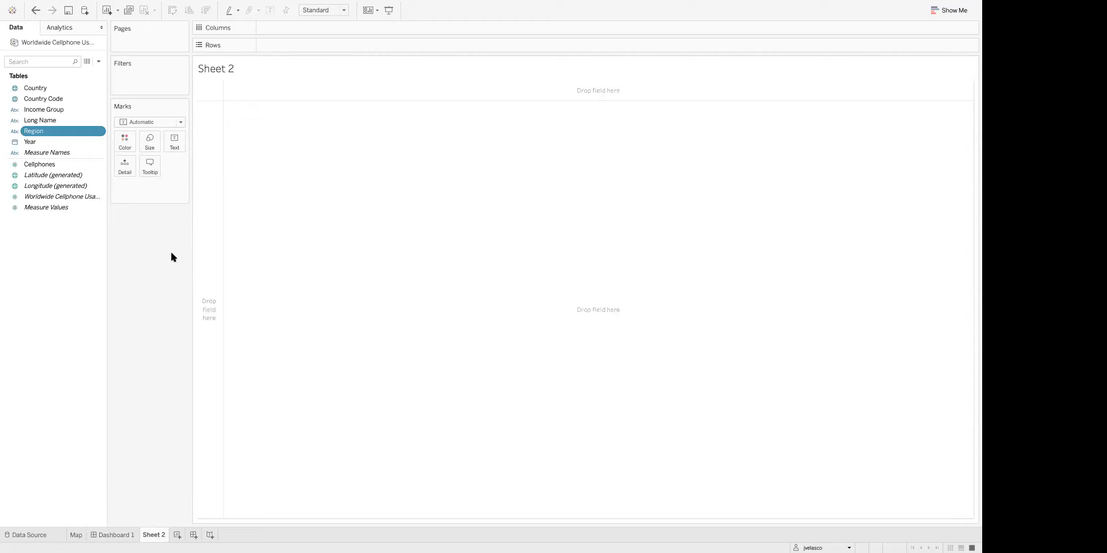
Look at the Map sheet for comparison and return to the blank Sheet 2
{"action": "left_click", "coordinate": [77, 535]}
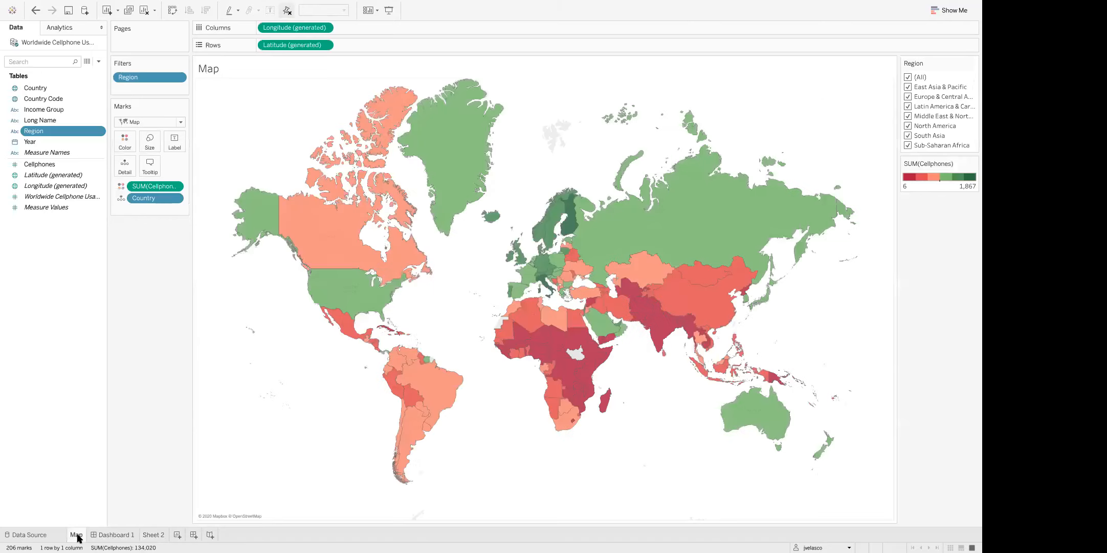
{"action": "left_click", "coordinate": [152, 535]}
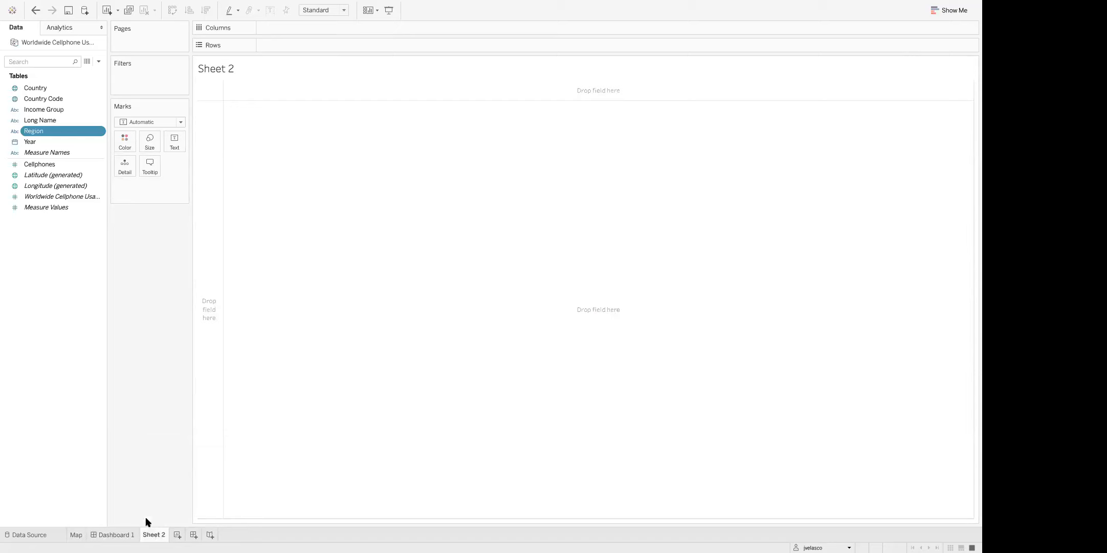
{"action": "left_click_drag", "start_coordinate": [42, 91], "coordinate": [162, 35]}
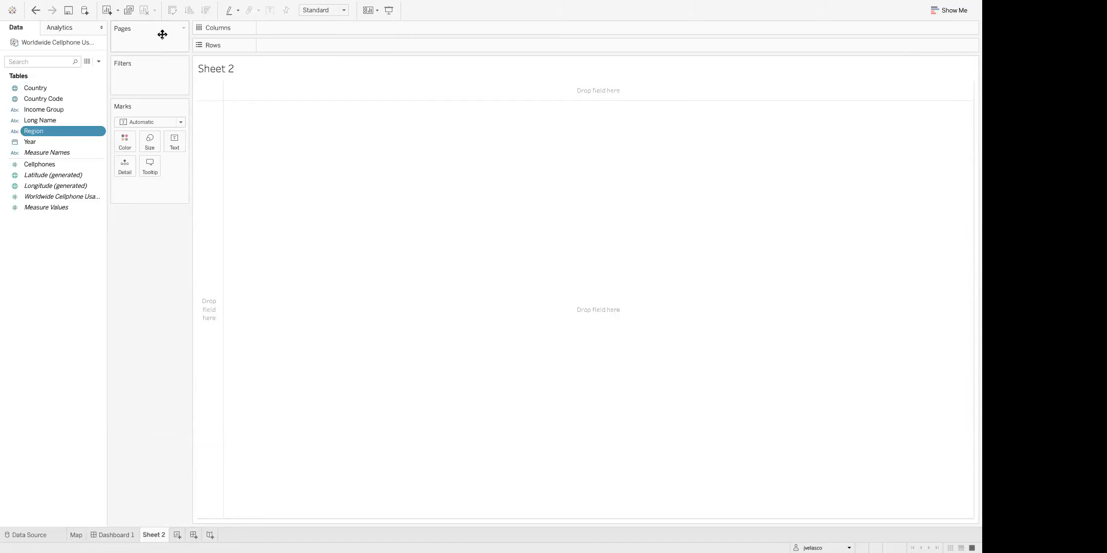
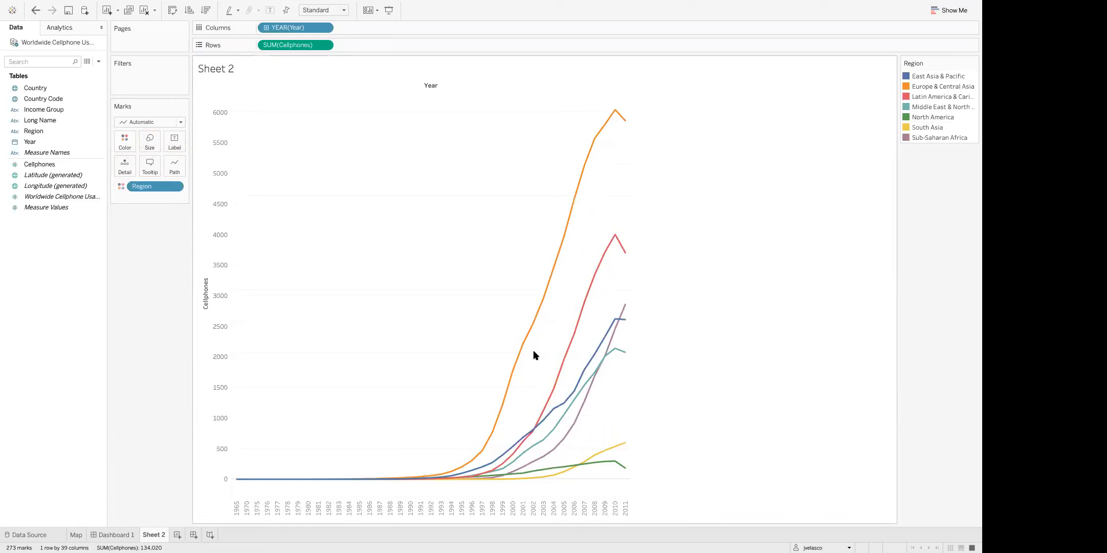
Drill the chart's year axis down to quarters and months, and collapse it back to years
{"action": "mouse_move", "coordinate": [551, 283]}
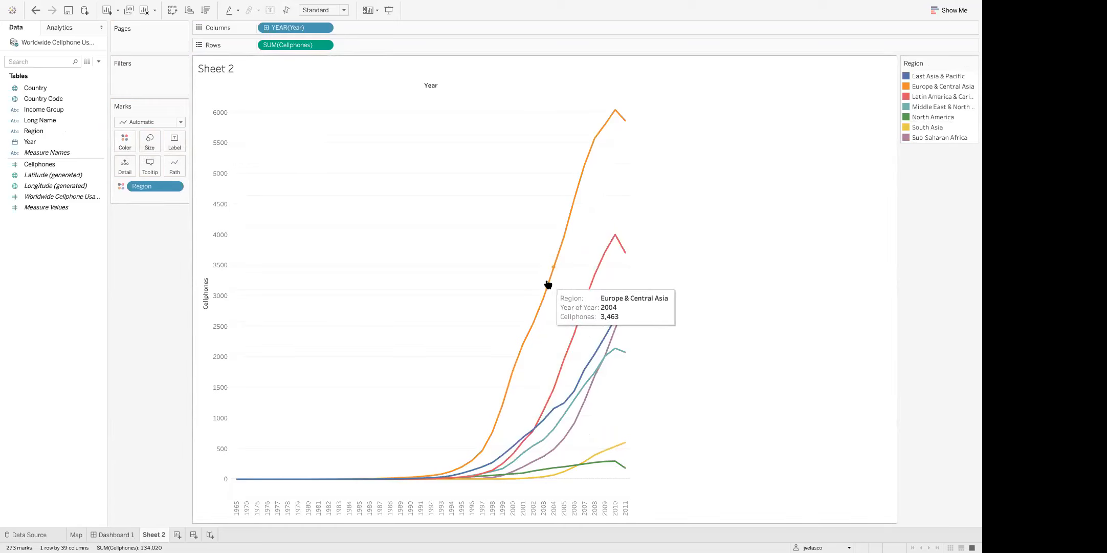
{"action": "mouse_move", "coordinate": [593, 284]}
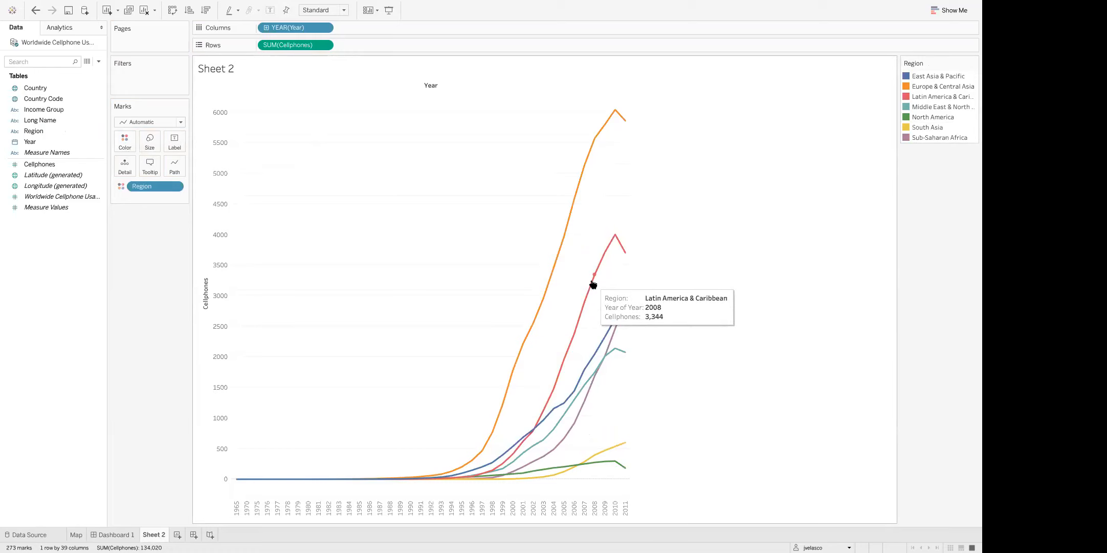
{"action": "mouse_move", "coordinate": [607, 358]}
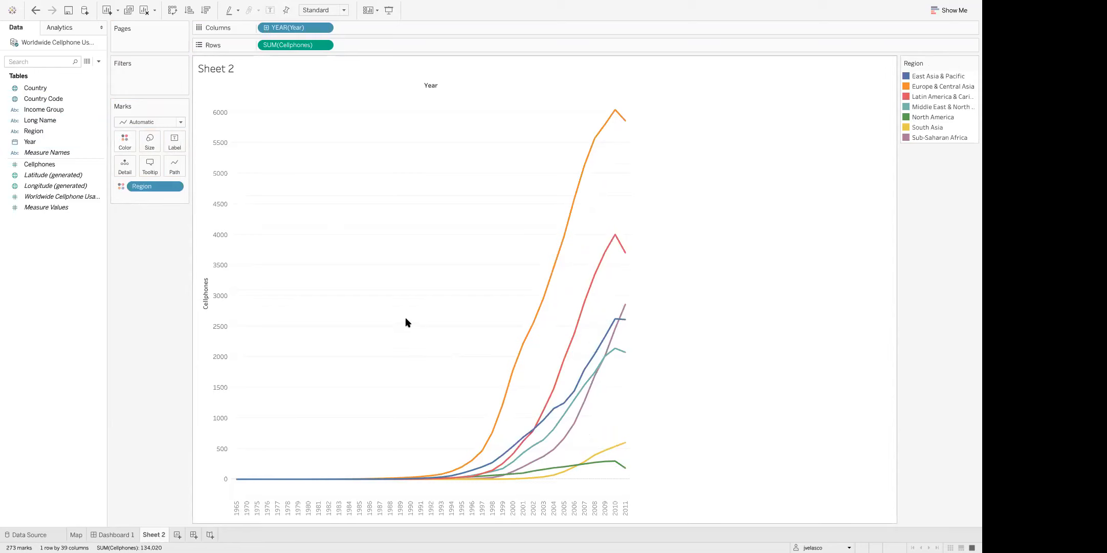
{"action": "left_click", "coordinate": [266, 27]}
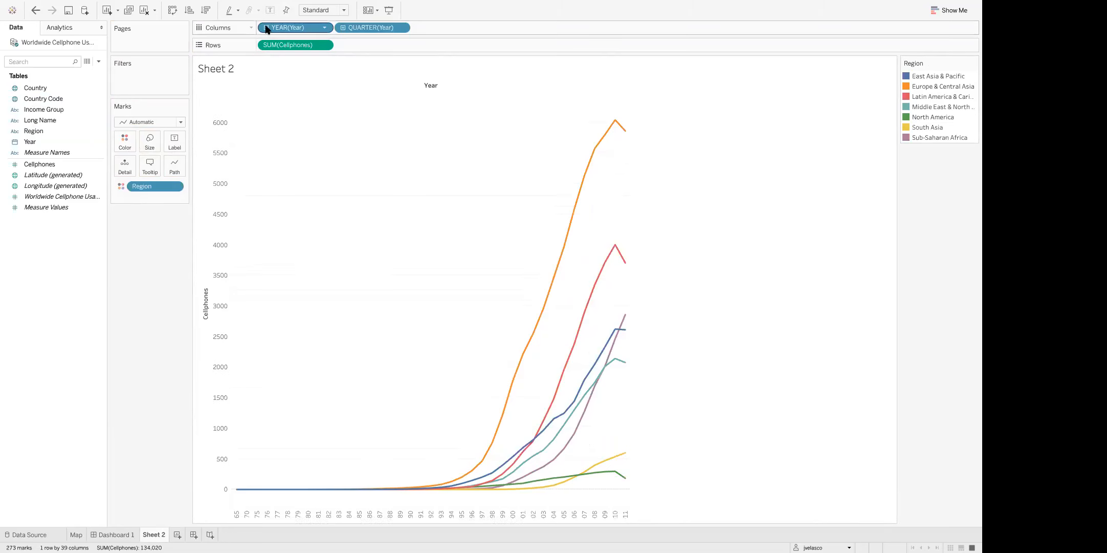
{"action": "left_click", "coordinate": [342, 28]}
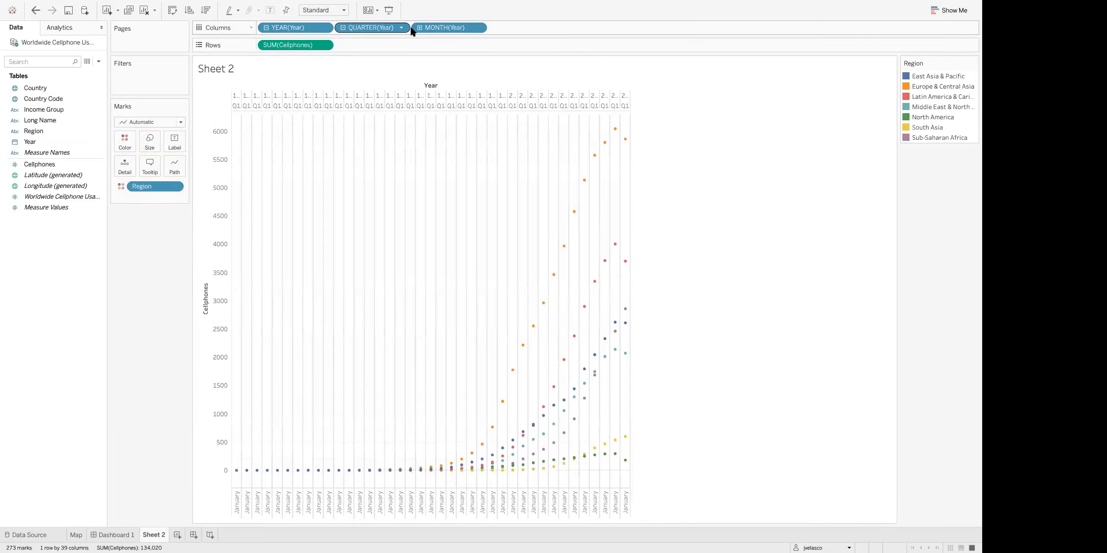
{"action": "left_click", "coordinate": [266, 27]}
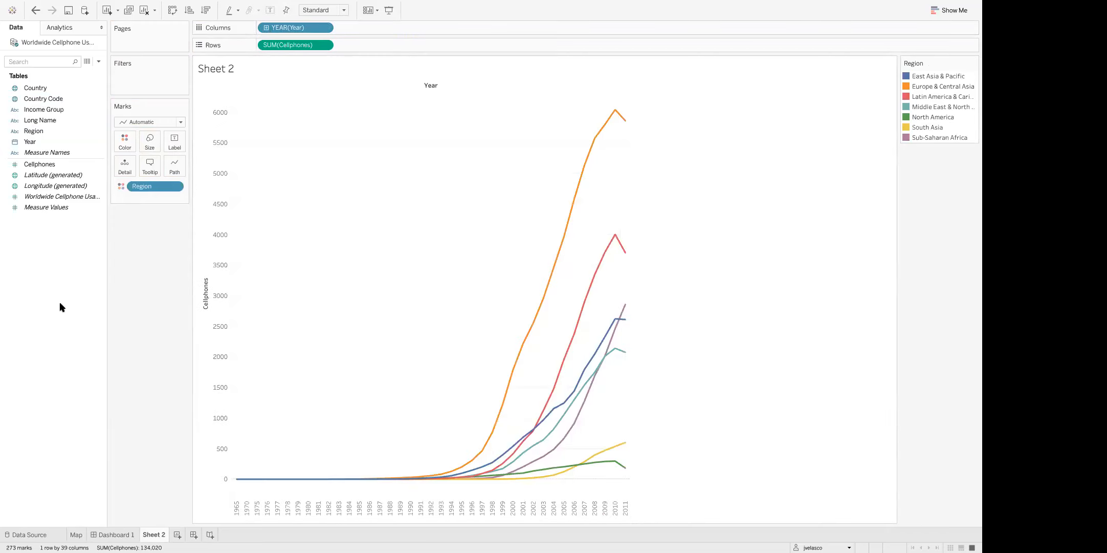
Try the Bar mark type on the cellphones-by-year chart, and settle on the Line mark type
{"action": "left_click", "coordinate": [180, 123]}
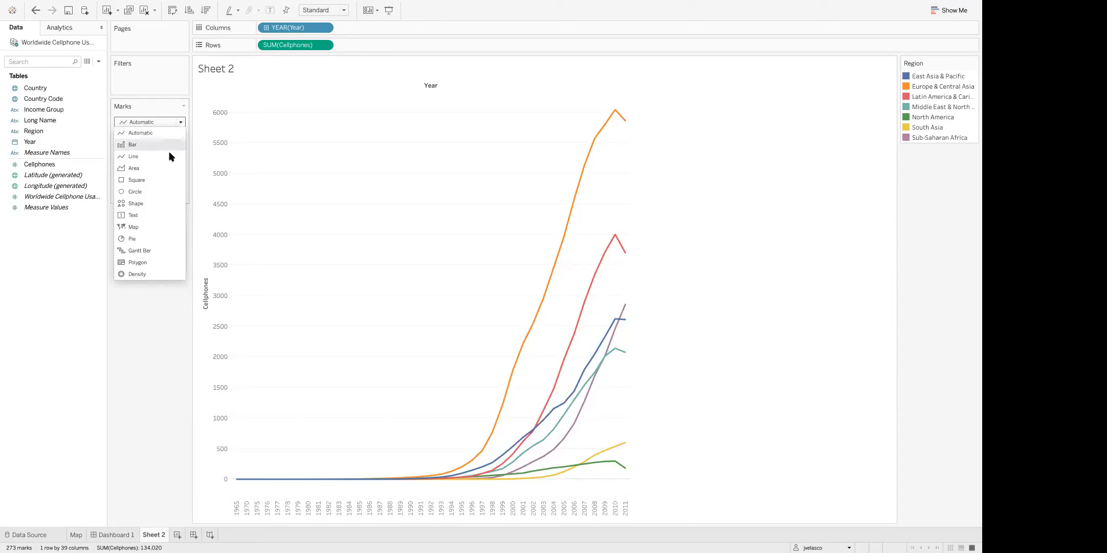
{"action": "left_click", "coordinate": [150, 145]}
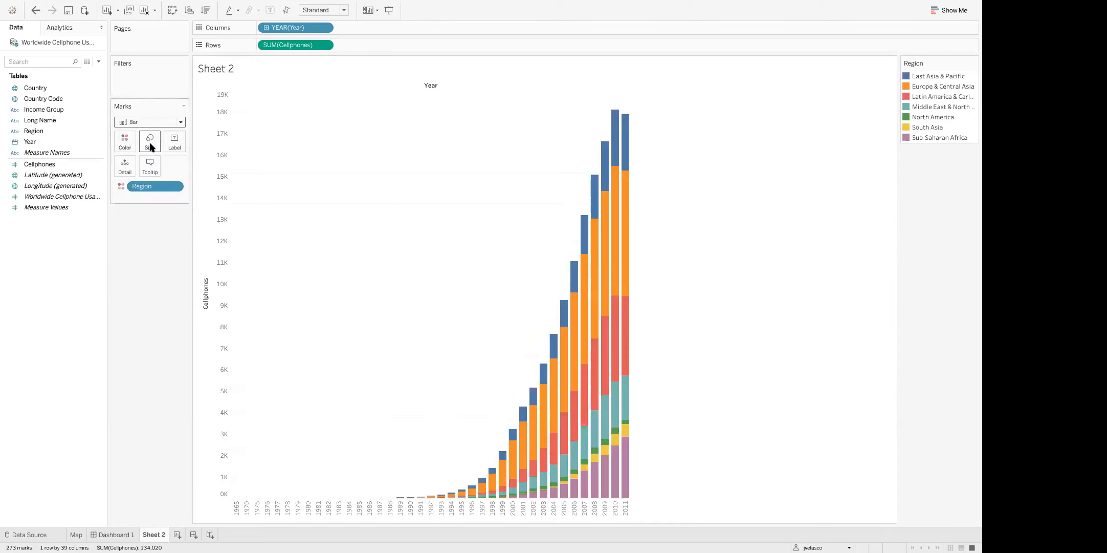
{"action": "left_click", "coordinate": [180, 122]}
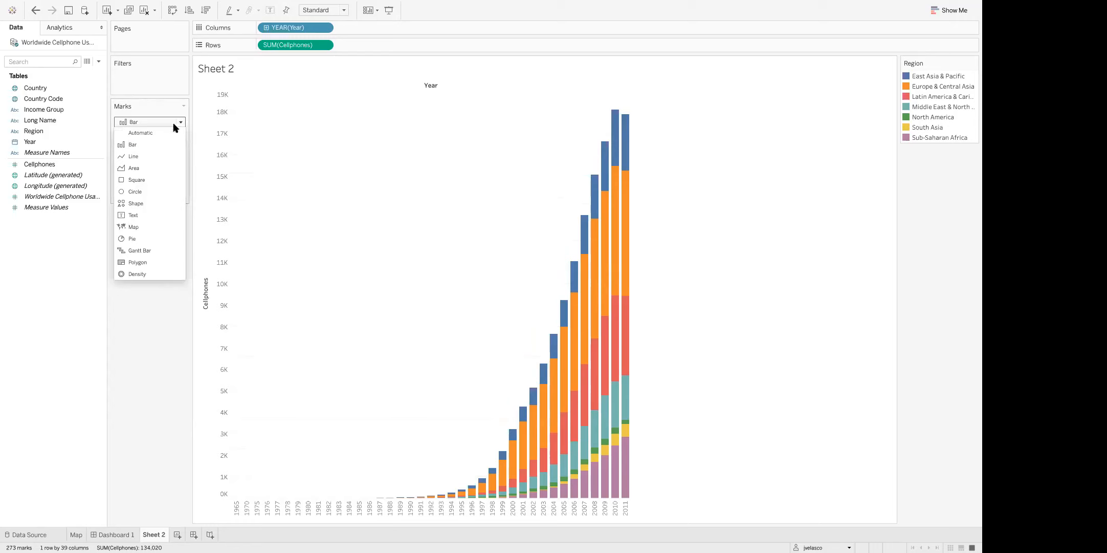
{"action": "left_click", "coordinate": [145, 156]}
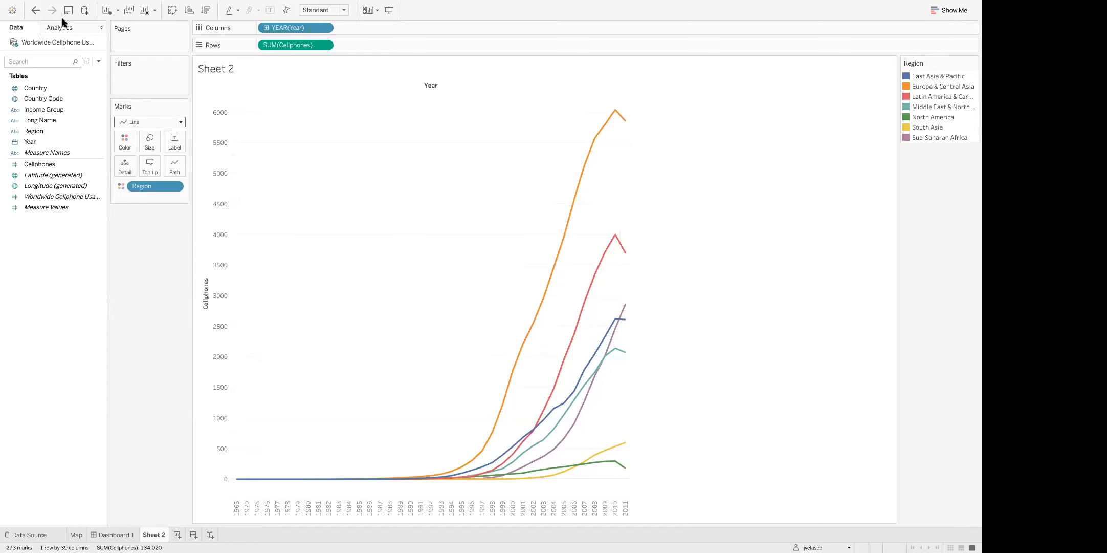
Try coloring the lines by Country with all members added, and undo it to return to Region colors
{"action": "left_click", "coordinate": [34, 89]}
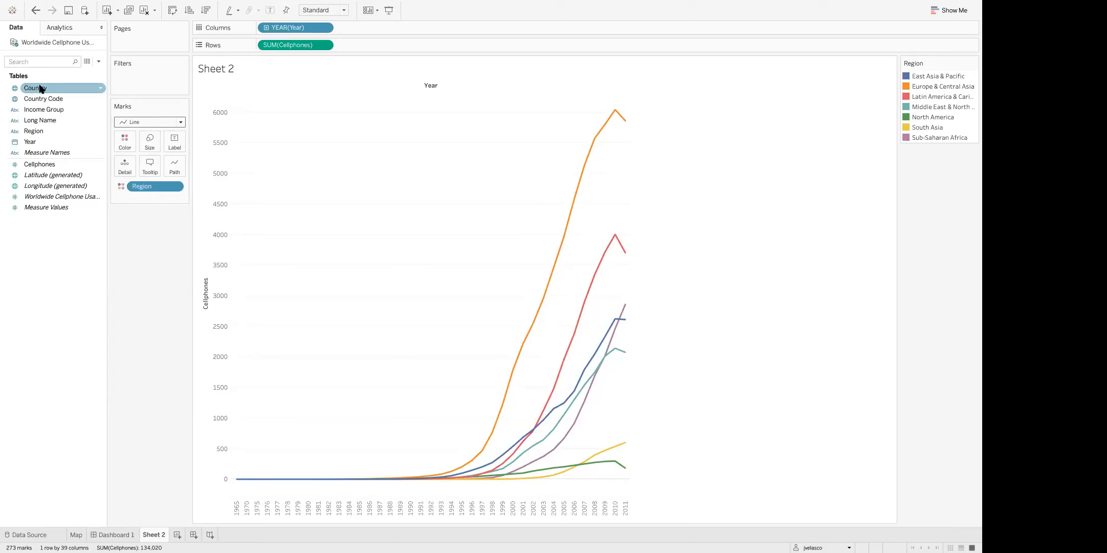
{"action": "left_click_drag", "start_coordinate": [30, 90], "coordinate": [126, 146]}
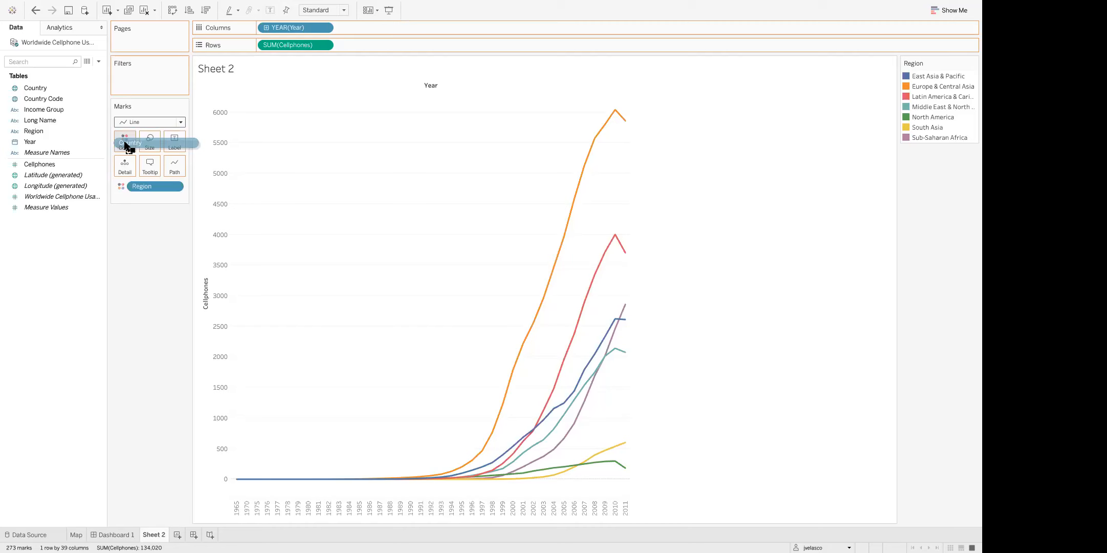
{"action": "left_click_drag", "start_coordinate": [127, 145], "coordinate": [126, 144]}
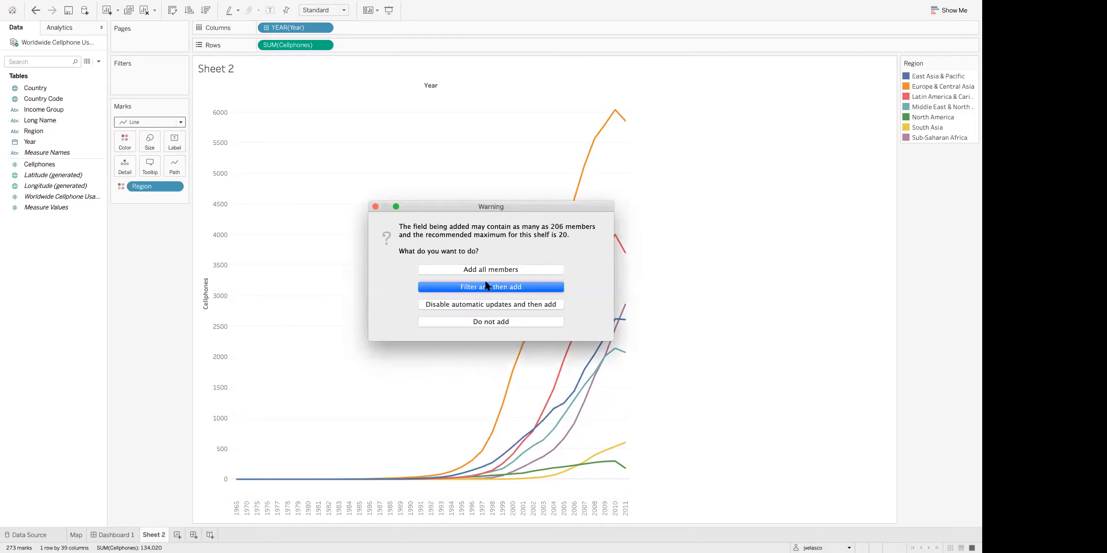
{"action": "left_click", "coordinate": [457, 271]}
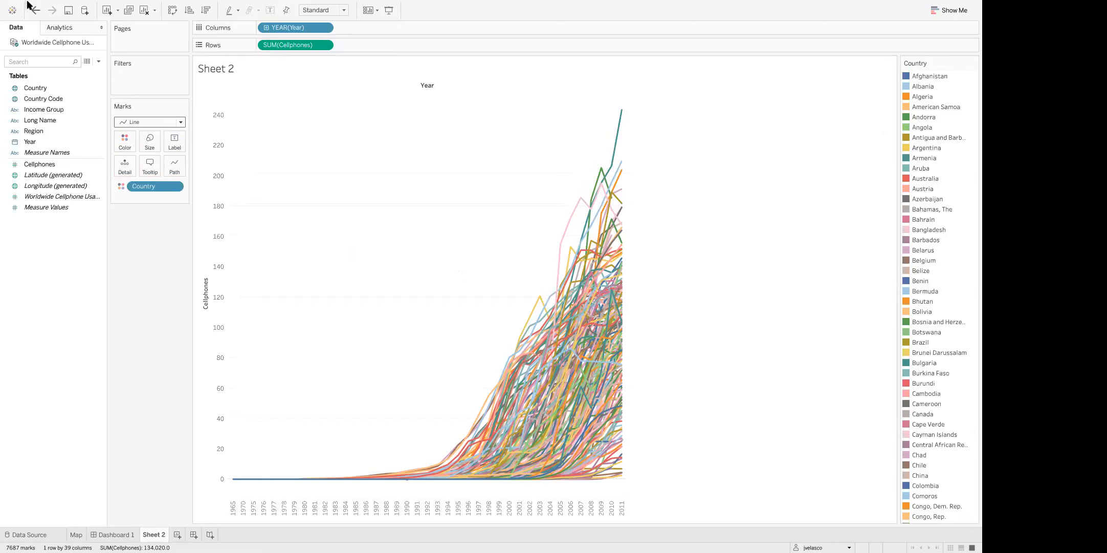
{"action": "mouse_move", "coordinate": [66, 2]}
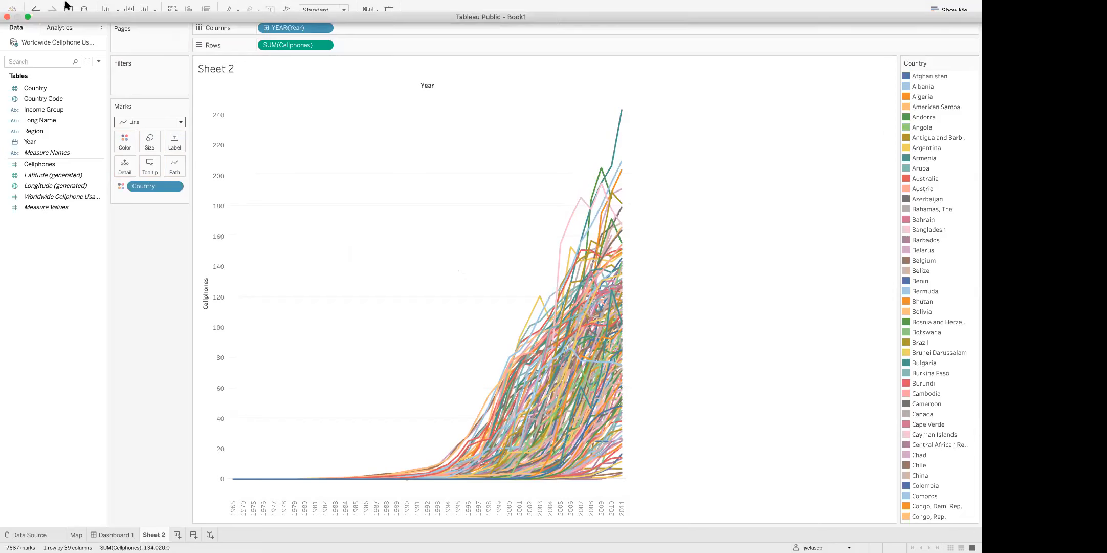
{"action": "left_click", "coordinate": [35, 11]}
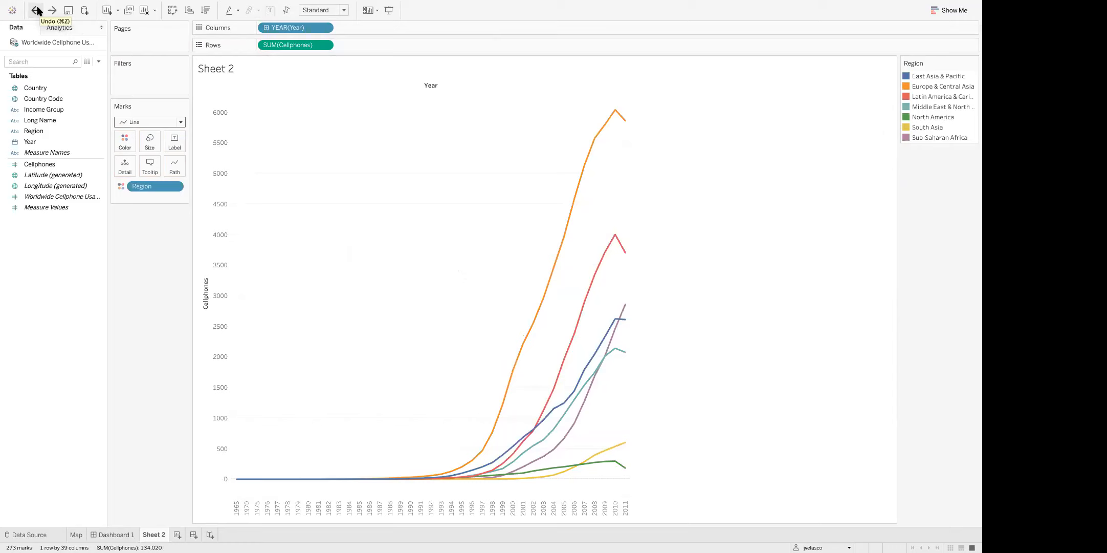
Add Country to the marks as Detail so each country has its own line colored by Region
{"action": "left_click", "coordinate": [31, 88]}
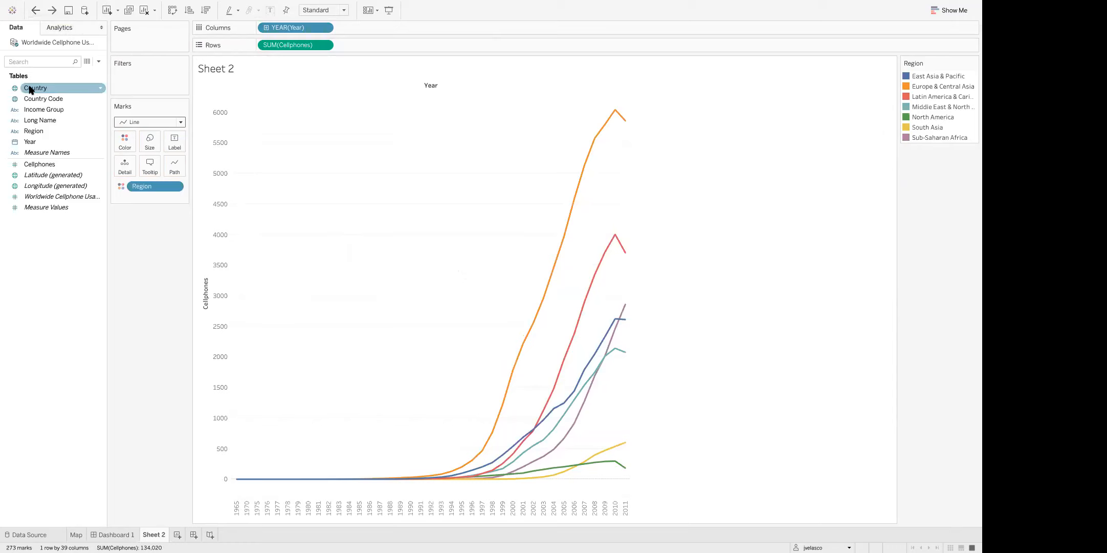
{"action": "left_click_drag", "start_coordinate": [31, 90], "coordinate": [125, 168]}
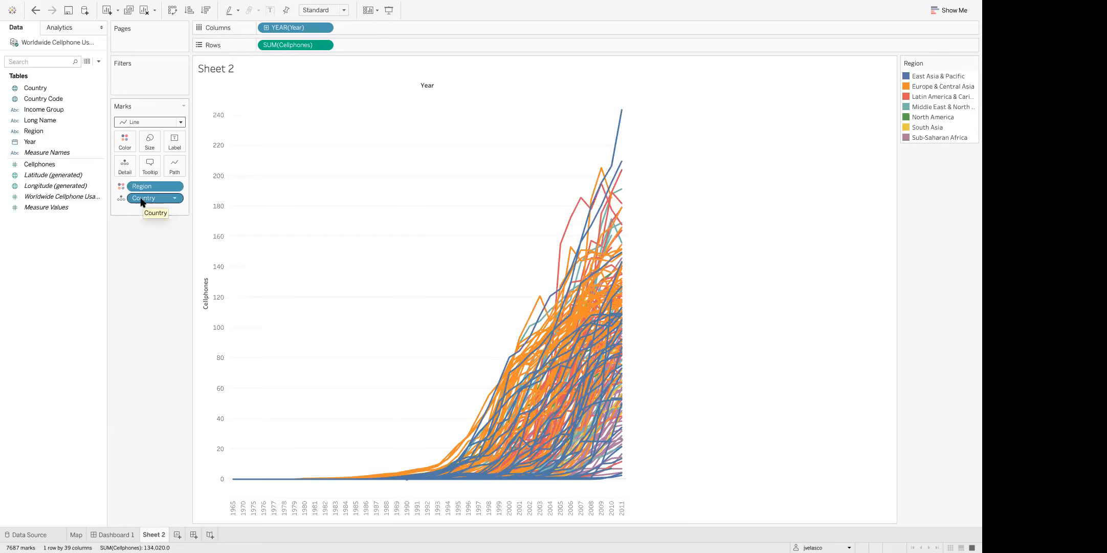
{"action": "mouse_move", "coordinate": [579, 327]}
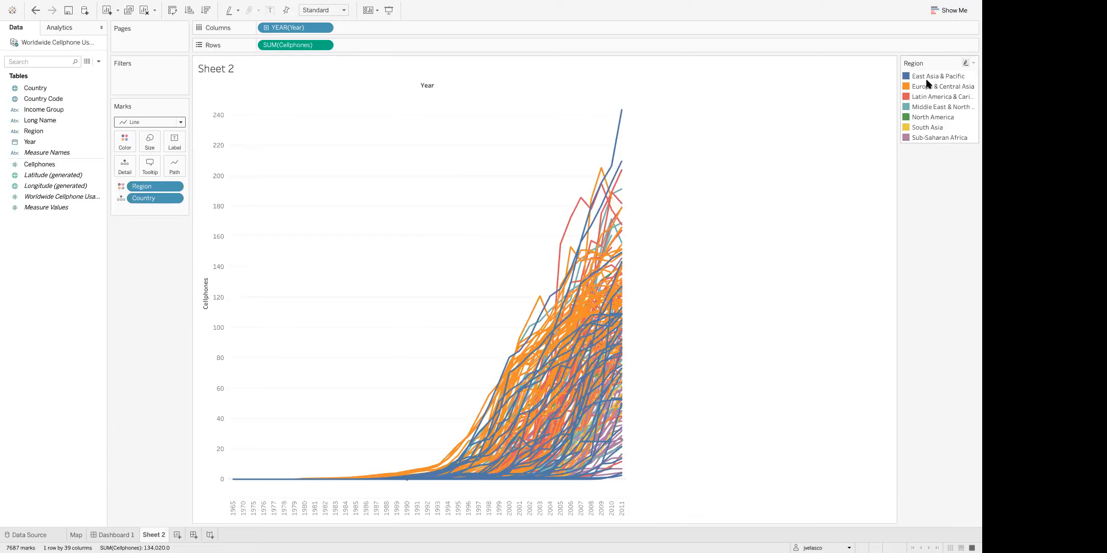
{"action": "mouse_move", "coordinate": [584, 309]}
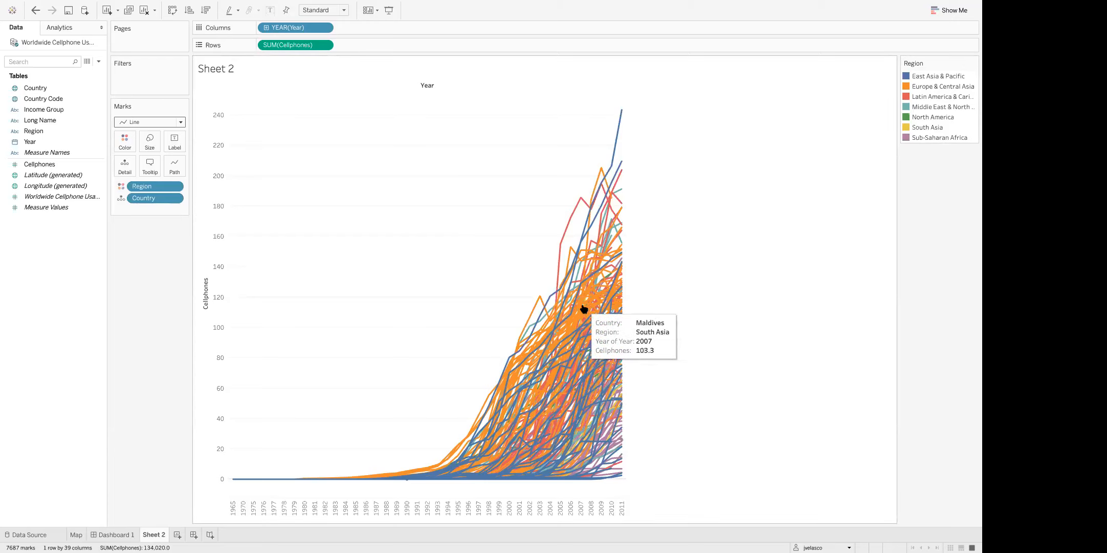
{"action": "mouse_move", "coordinate": [611, 162]}
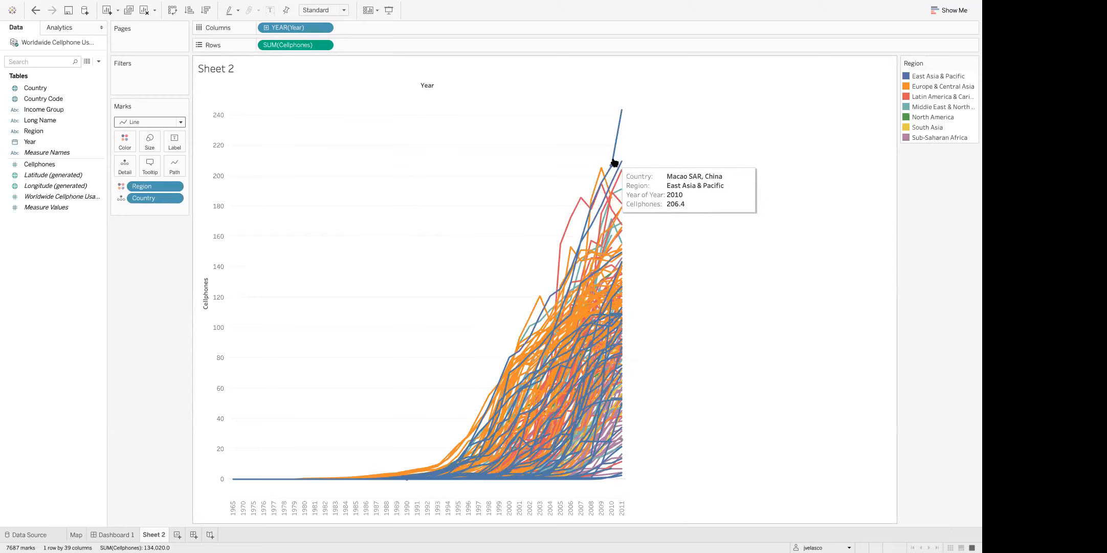
{"action": "mouse_move", "coordinate": [612, 184]}
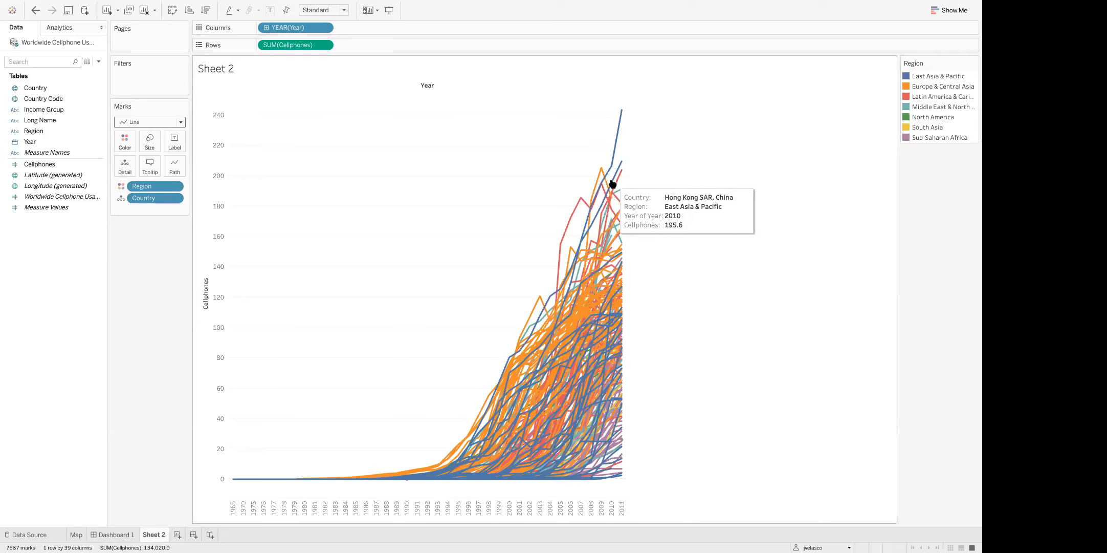
{"action": "mouse_move", "coordinate": [564, 387]}
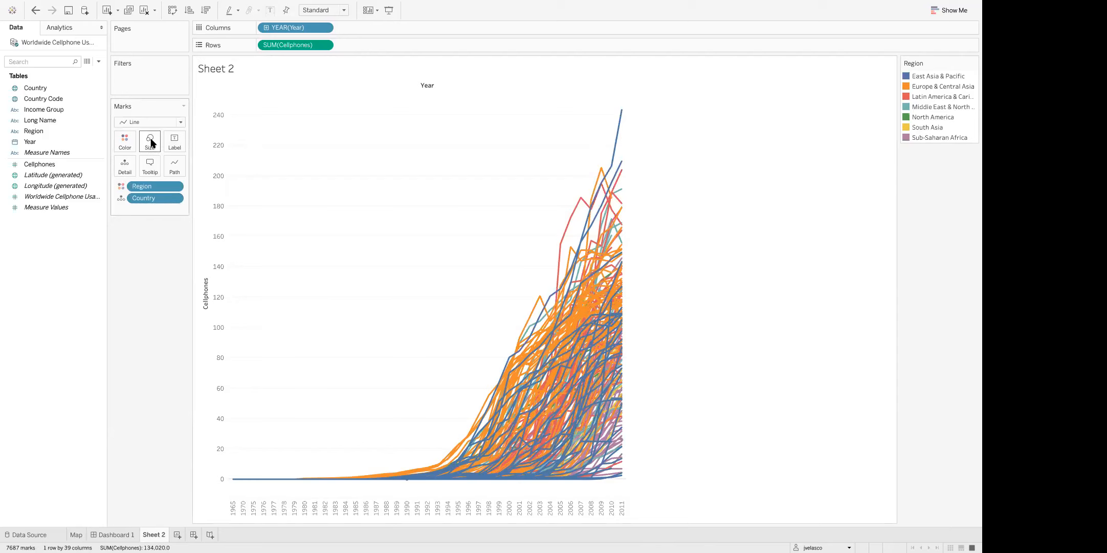
Fit the chart to Entire View and split it into separate rows by Region, placed before Cellphones
{"action": "left_click", "coordinate": [342, 10]}
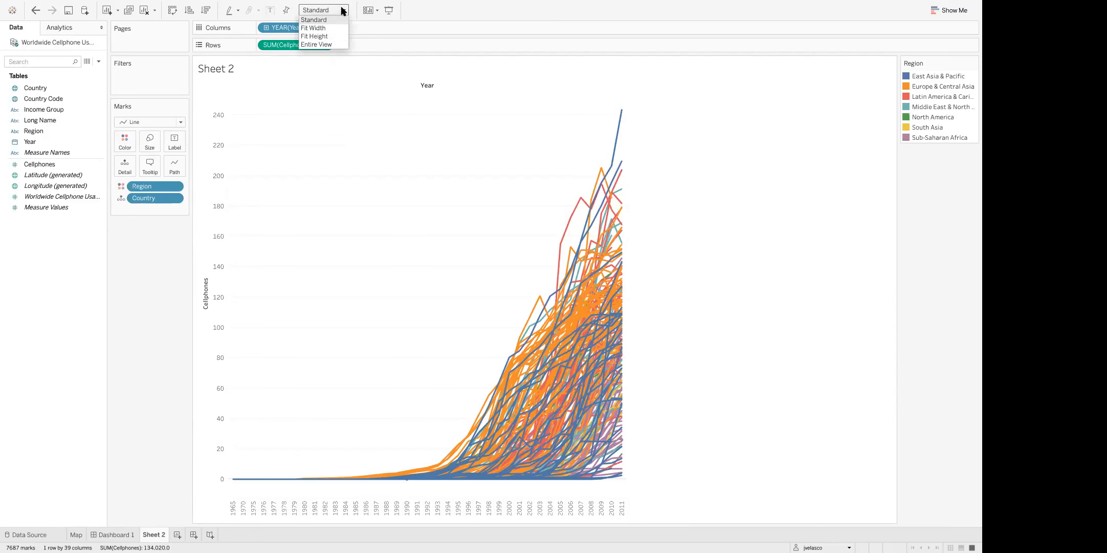
{"action": "left_click", "coordinate": [322, 44]}
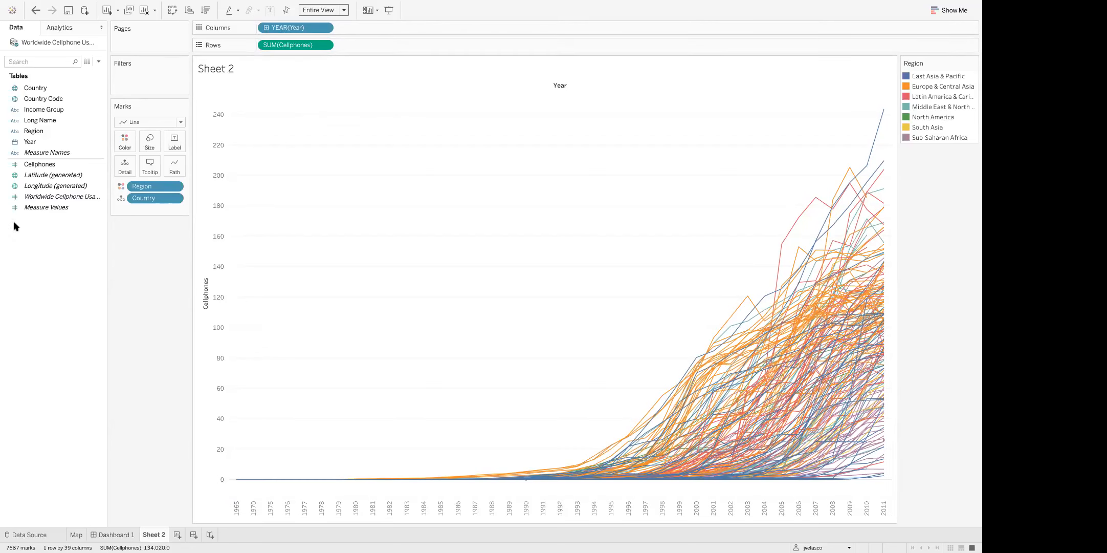
{"action": "left_click", "coordinate": [35, 133]}
{"action": "mouse_move", "coordinate": [32, 132]}
{"action": "left_mouse_down"}
{"action": "mouse_move", "coordinate": [102, 146]}
{"action": "mouse_move", "coordinate": [184, 127]}
{"action": "mouse_move", "coordinate": [316, 82]}
{"action": "mouse_move", "coordinate": [360, 45]}
{"action": "left_mouse_up"}
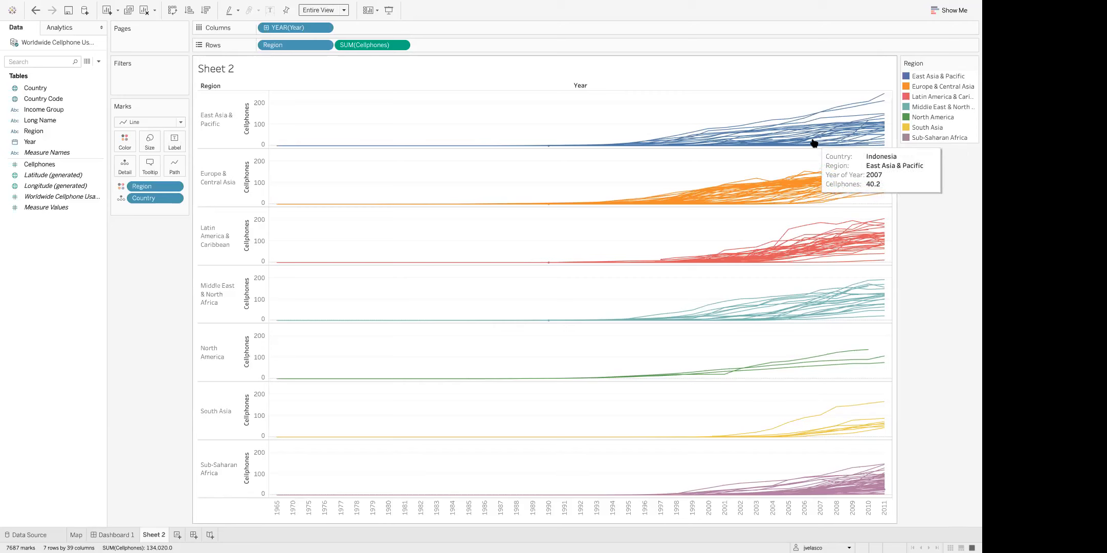
Filter the chart by Year using a range of dates from 11/23/1993 to 1/1/2011
{"action": "mouse_move", "coordinate": [195, 5]}
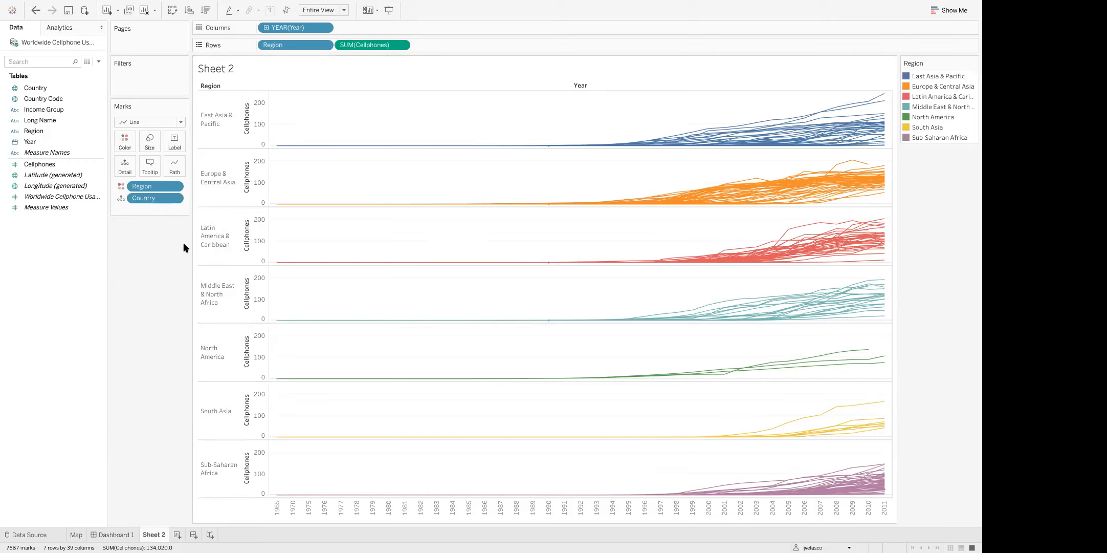
{"action": "mouse_move", "coordinate": [278, 150]}
{"action": "left_click", "coordinate": [31, 165]}
{"action": "left_click", "coordinate": [42, 142]}
{"action": "left_click", "coordinate": [31, 143]}
{"action": "left_click_drag", "start_coordinate": [31, 144], "coordinate": [132, 71]}
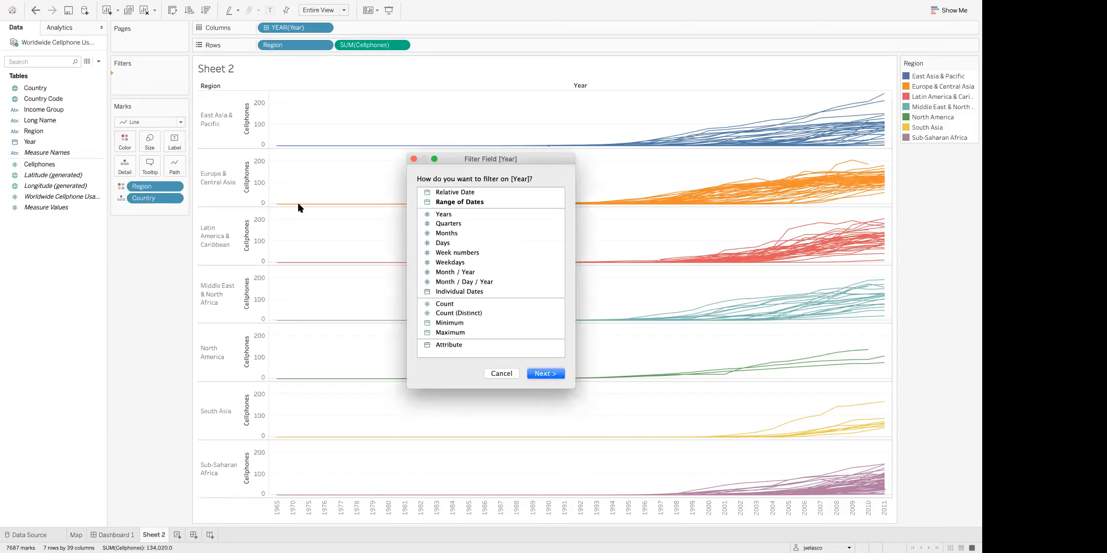
{"action": "left_click", "coordinate": [453, 202]}
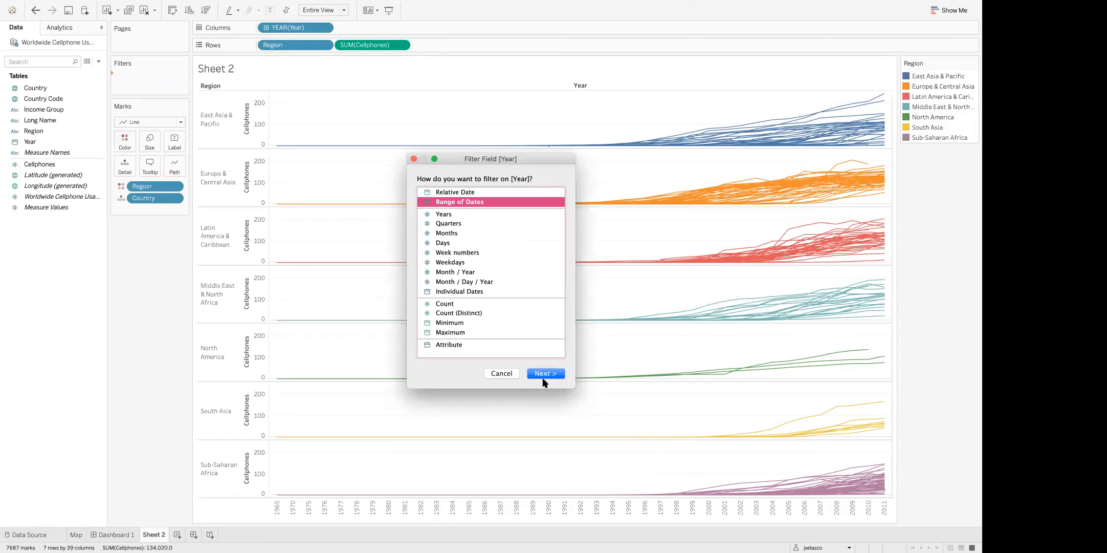
{"action": "left_click", "coordinate": [544, 377]}
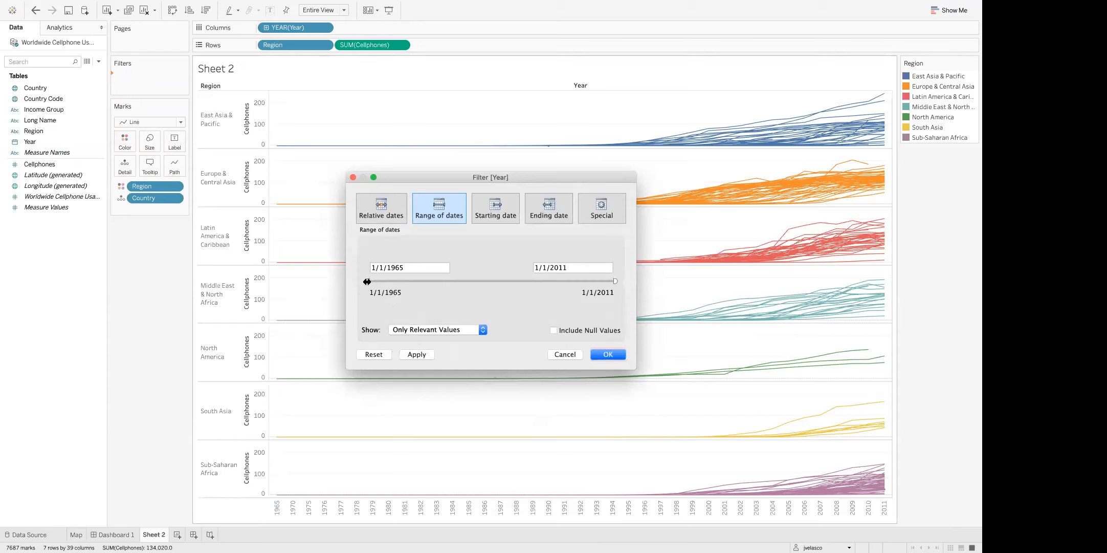
{"action": "left_click_drag", "start_coordinate": [367, 281], "coordinate": [520, 282]}
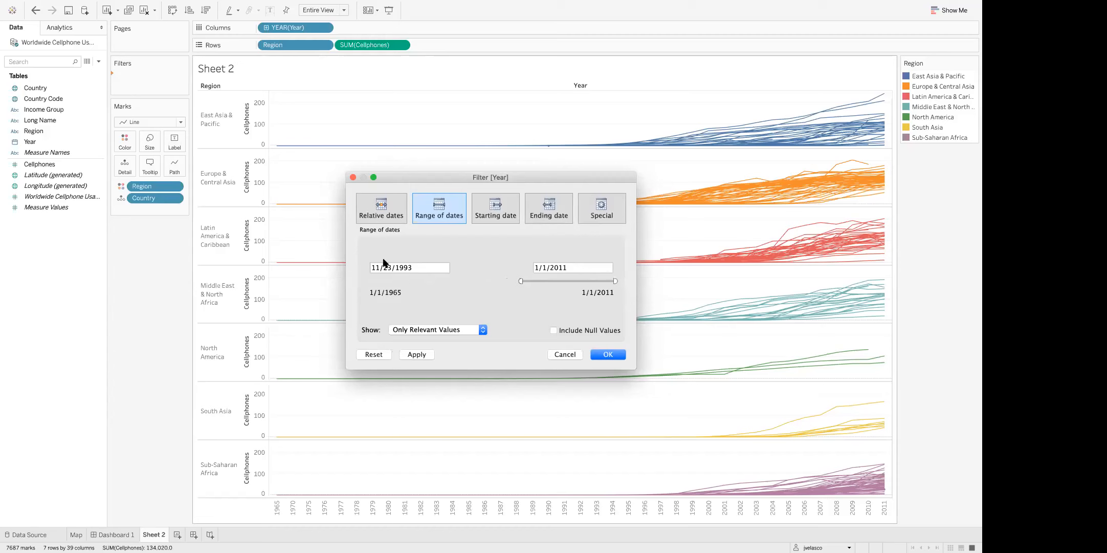
{"action": "left_click", "coordinate": [607, 355]}
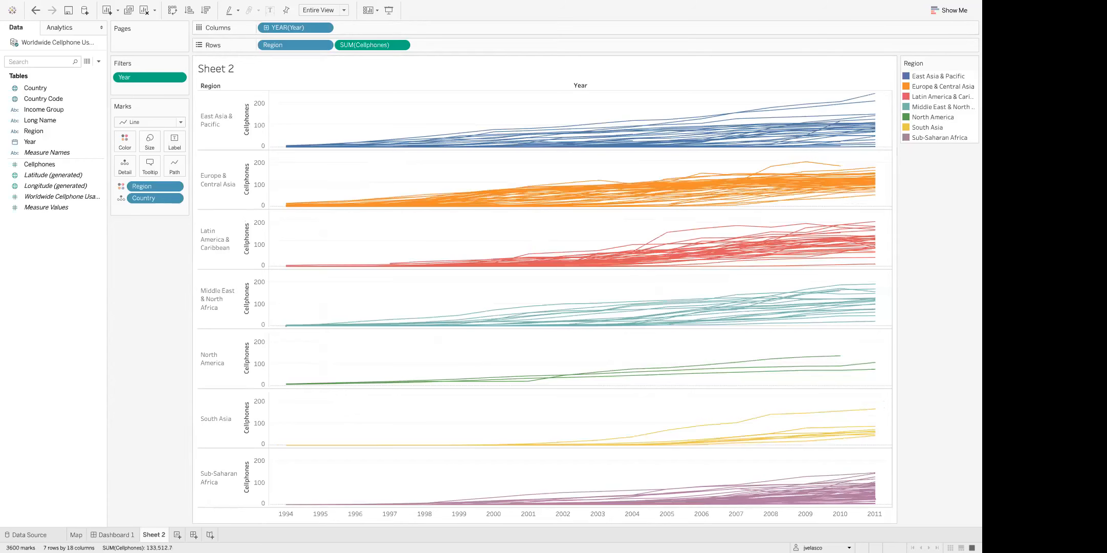
Widen the Region legend area beside the line charts and rename the sheet as Chart
{"action": "left_click_drag", "start_coordinate": [893, 510], "coordinate": [823, 514]}
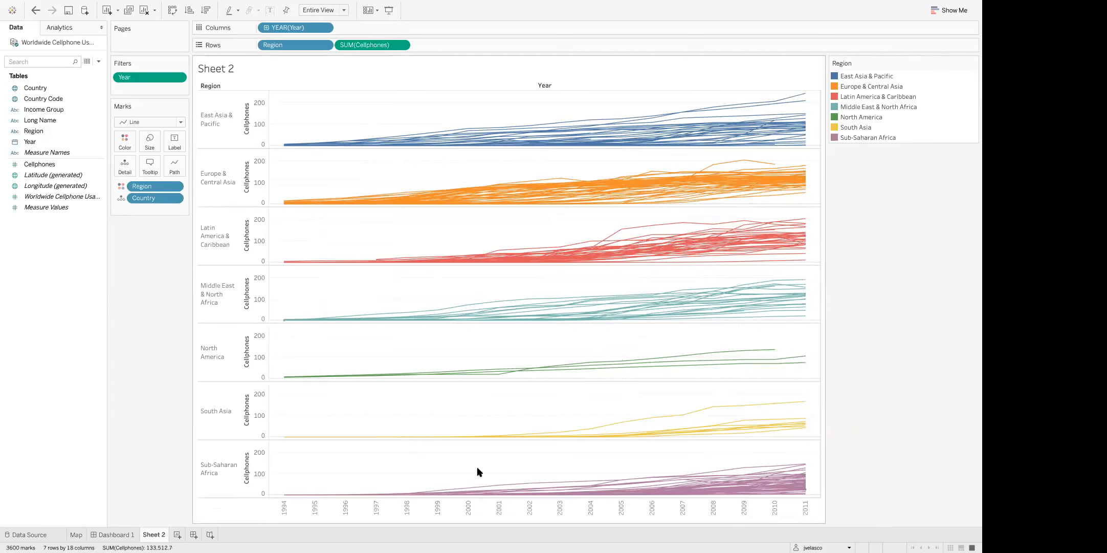
{"action": "mouse_move", "coordinate": [157, 538]}
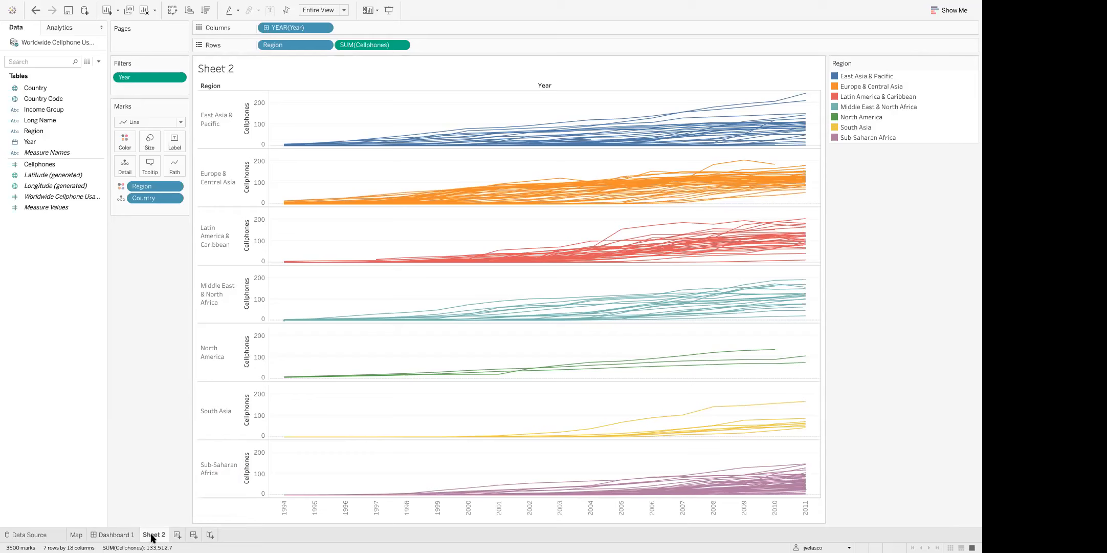
{"action": "double_click", "coordinate": [152, 536]}
{"action": "type", "text": "M"}
{"action": "type", "text": "hart"}
{"action": "key", "text": "Return"}
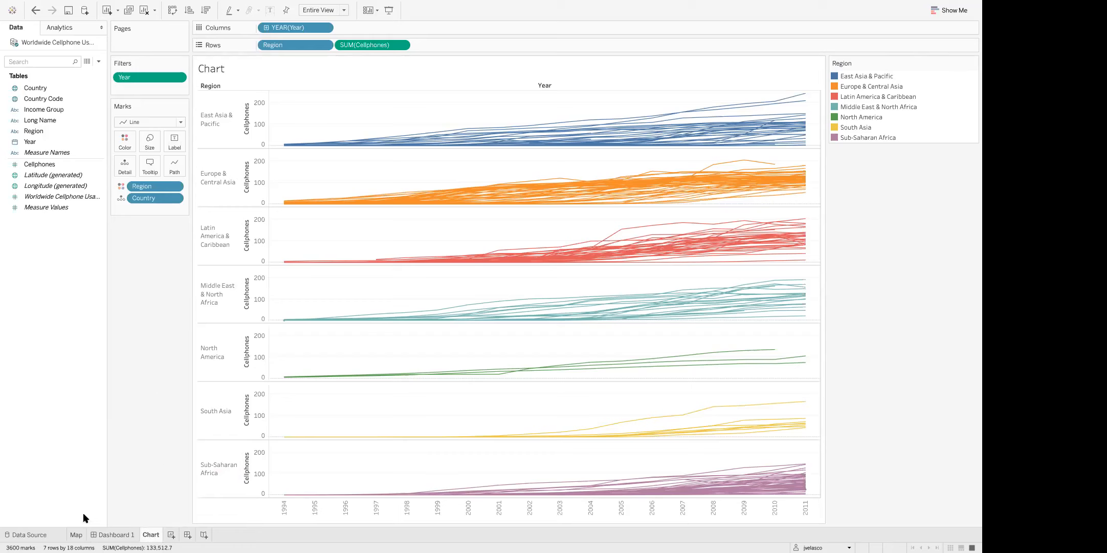
Create a new dashboard and place the Map sheet on it with the Chart sheet across the full width below
{"action": "left_click", "coordinate": [188, 535]}
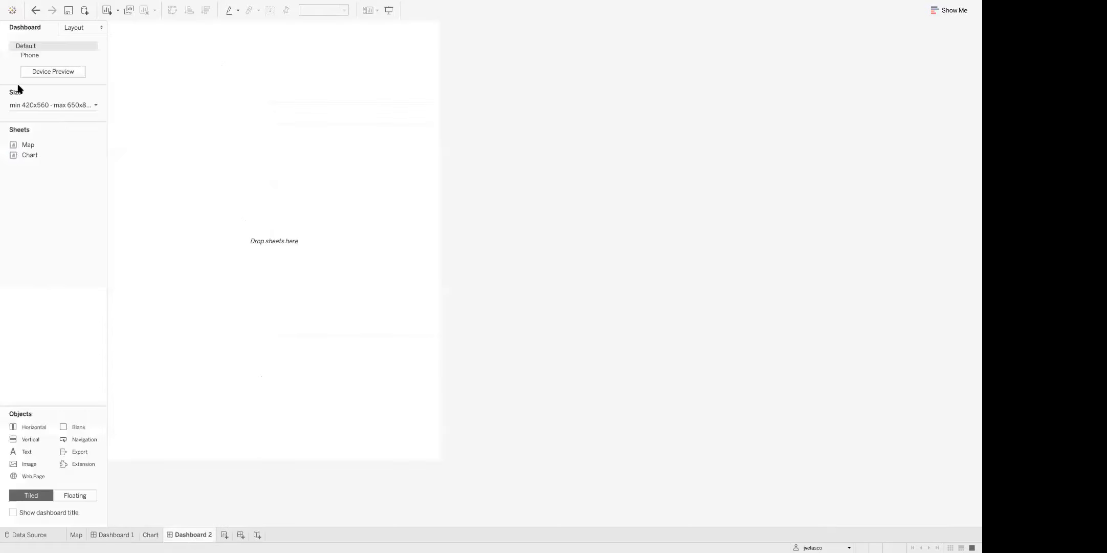
{"action": "mouse_move", "coordinate": [38, 145]}
{"action": "double_click", "coordinate": [27, 146]}
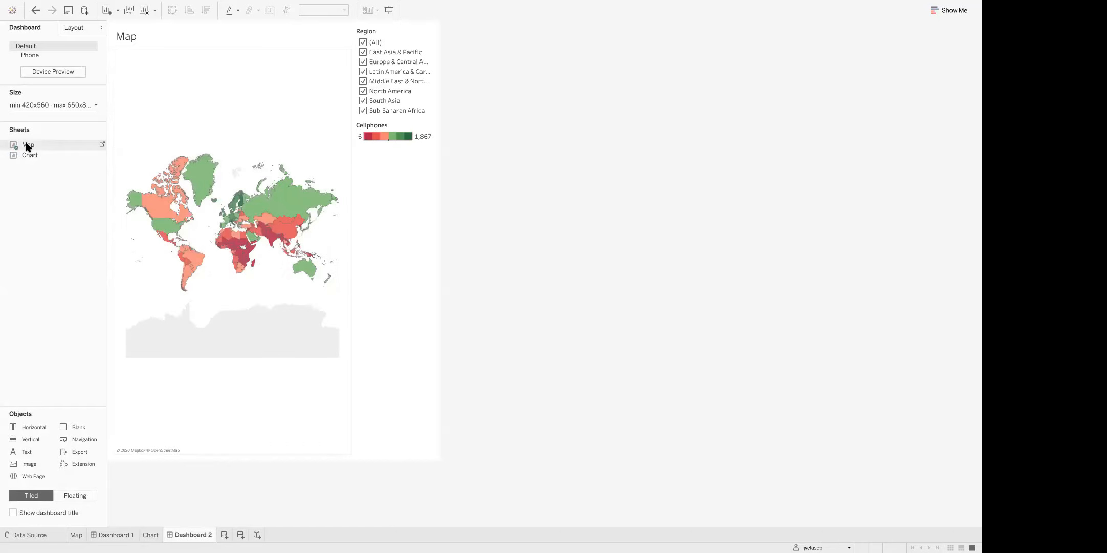
{"action": "left_click_drag", "start_coordinate": [27, 156], "coordinate": [228, 335]}
{"action": "left_click_drag", "start_coordinate": [339, 346], "coordinate": [347, 452]}
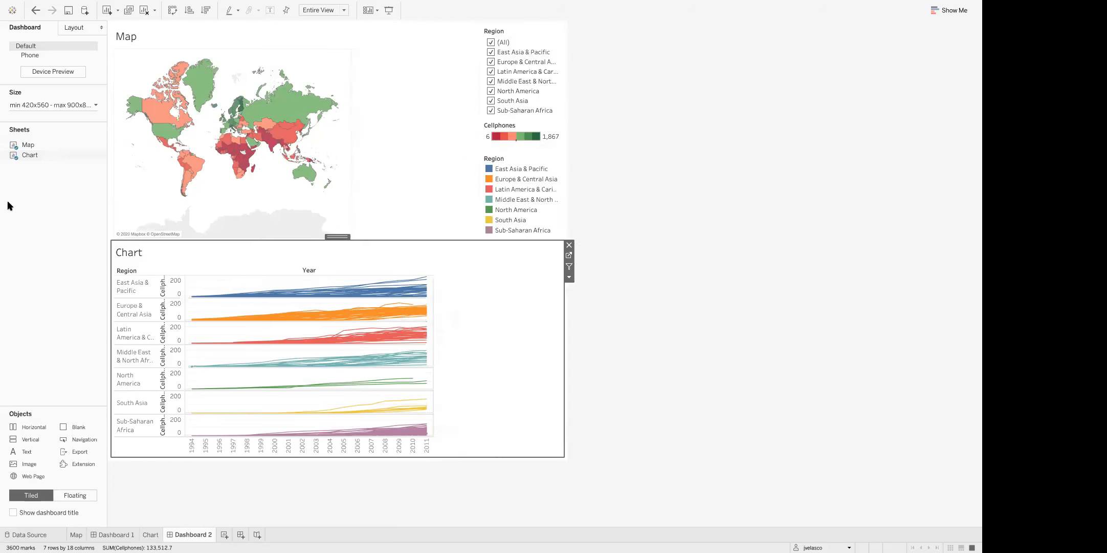
{"action": "left_click", "coordinate": [45, 246]}
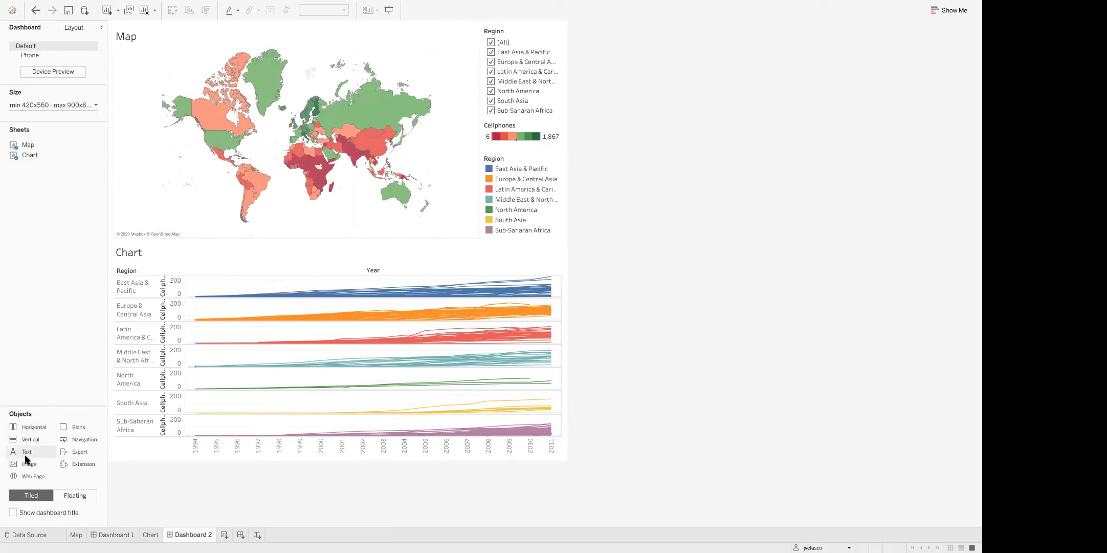
Add a text object reading Cellphone Subscriptions across the full width of the dashboard, above the map
{"action": "left_click_drag", "start_coordinate": [23, 453], "coordinate": [156, 169]}
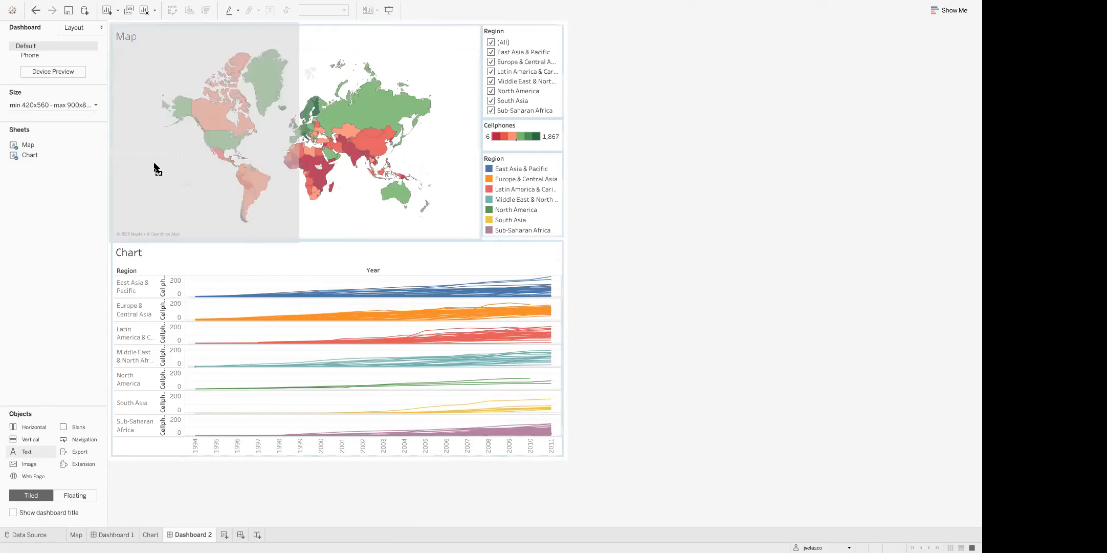
{"action": "left_click_drag", "start_coordinate": [226, 85], "coordinate": [276, 68]}
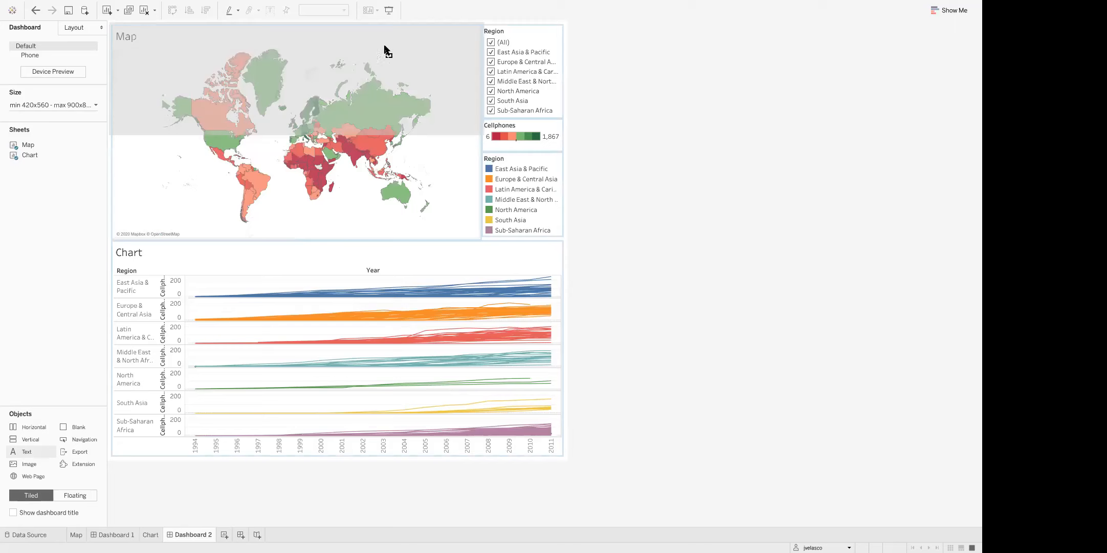
{"action": "left_click_drag", "start_coordinate": [407, 33], "coordinate": [410, 21]}
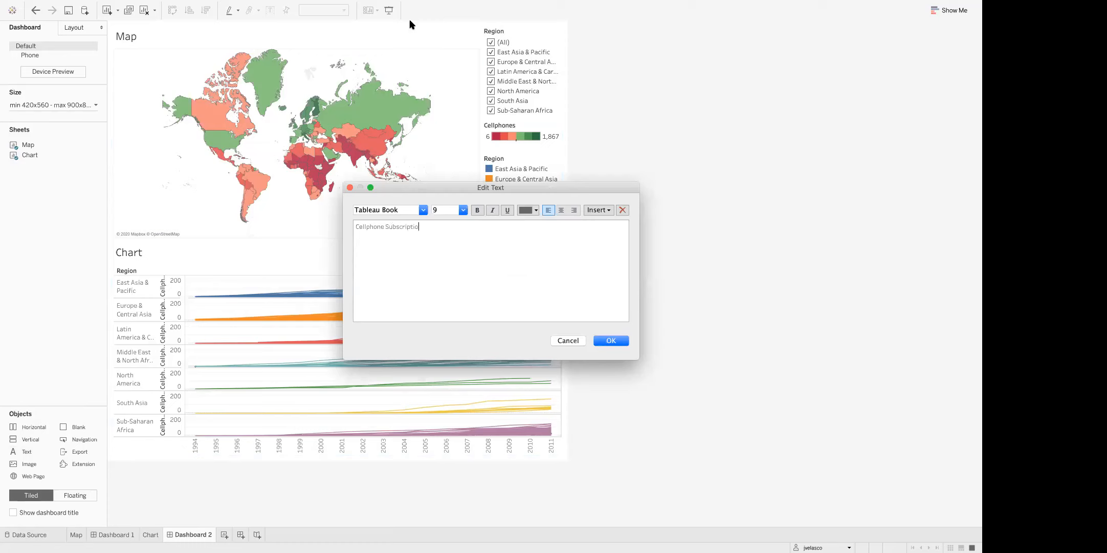
Format the dashboard title as 22-point bold, blue, centered text and shrink its area to a narrow band
{"action": "left_click_drag", "start_coordinate": [434, 227], "coordinate": [323, 228]}
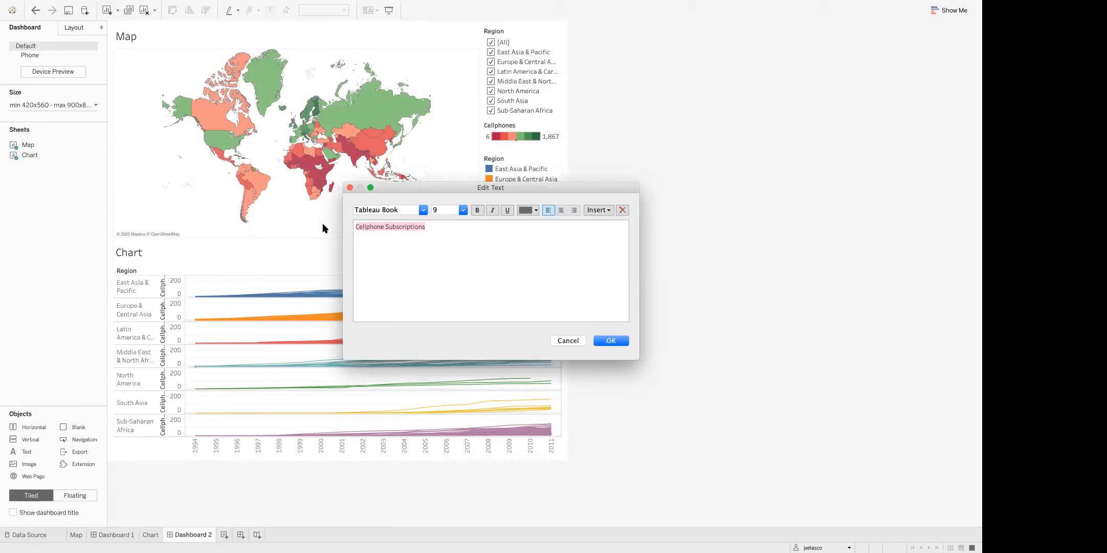
{"action": "left_click", "coordinate": [463, 210]}
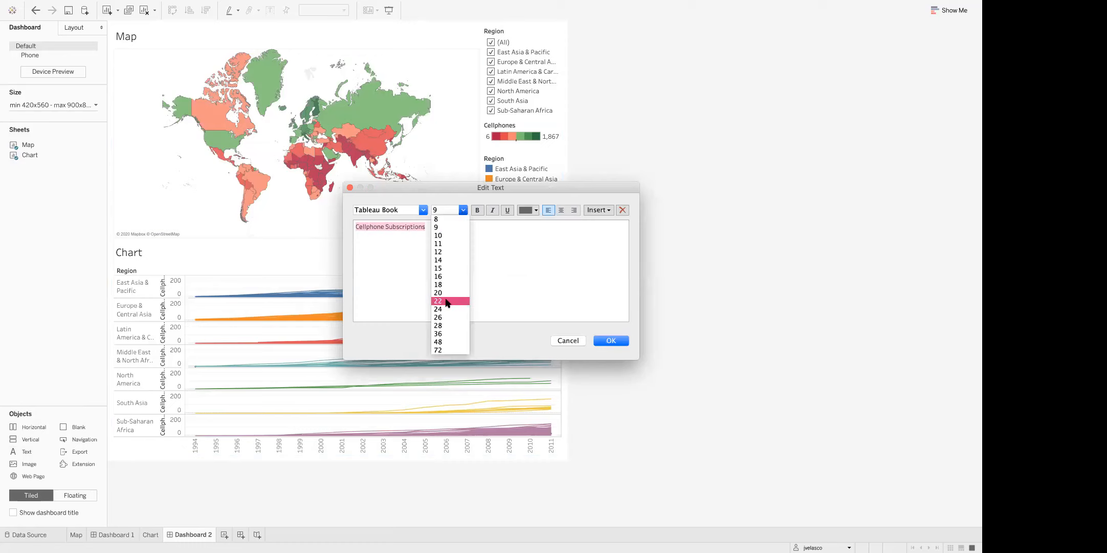
{"action": "left_click", "coordinate": [439, 300]}
{"action": "left_click", "coordinate": [476, 210]}
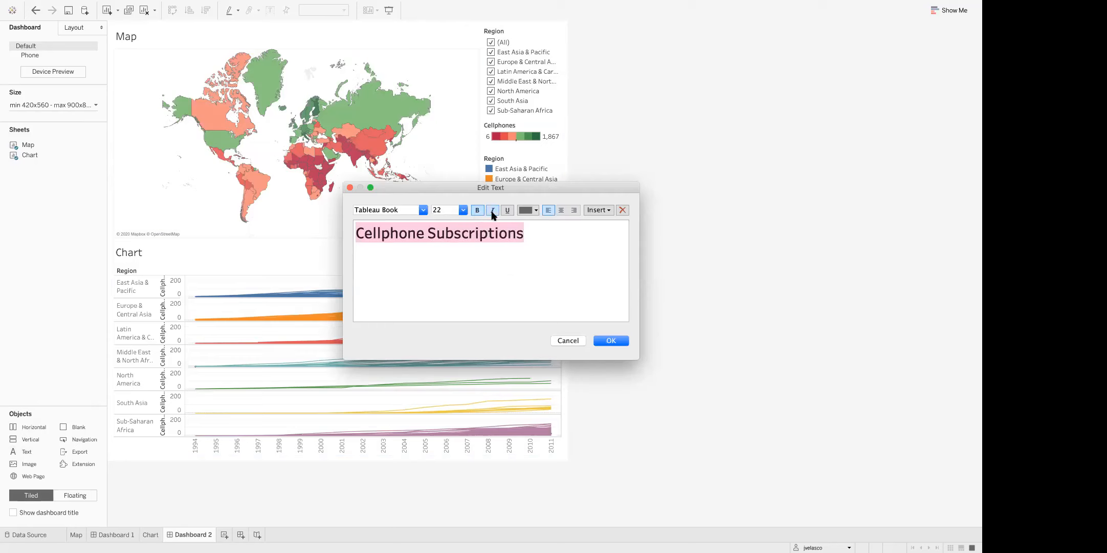
{"action": "left_click", "coordinate": [534, 211]}
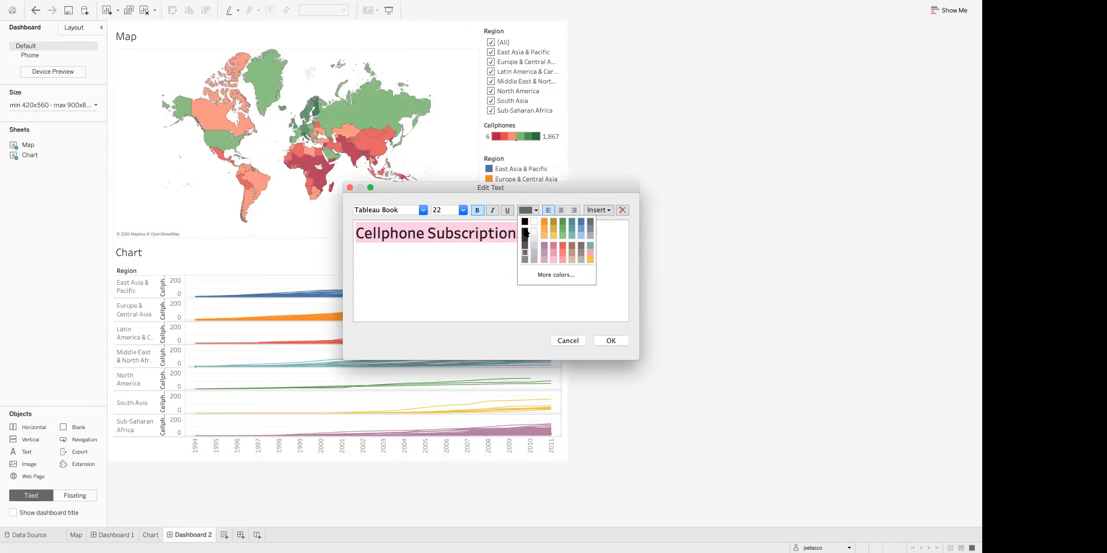
{"action": "left_click", "coordinate": [577, 219]}
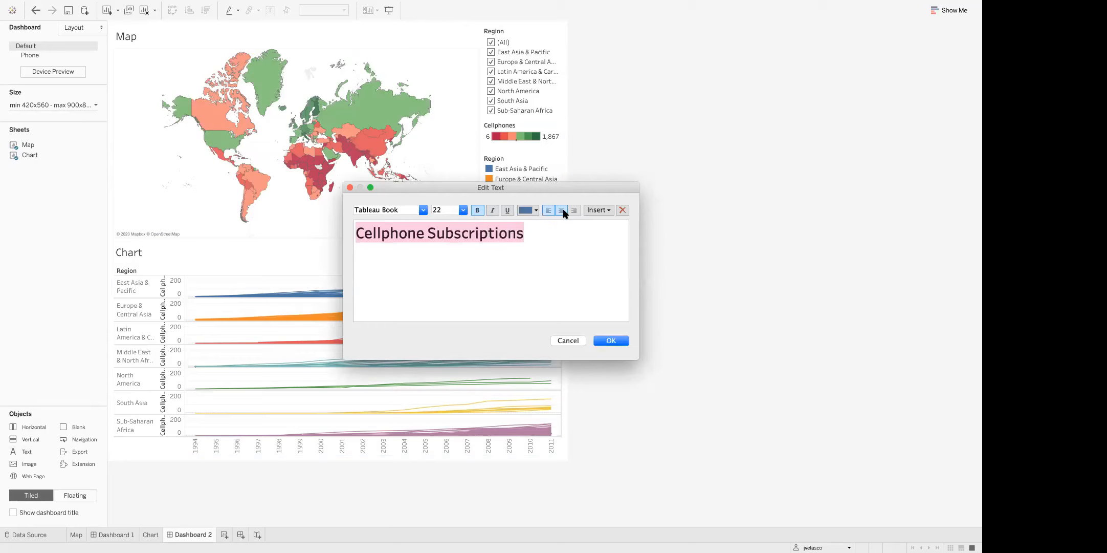
{"action": "left_click", "coordinate": [562, 210]}
{"action": "left_click", "coordinate": [616, 342]}
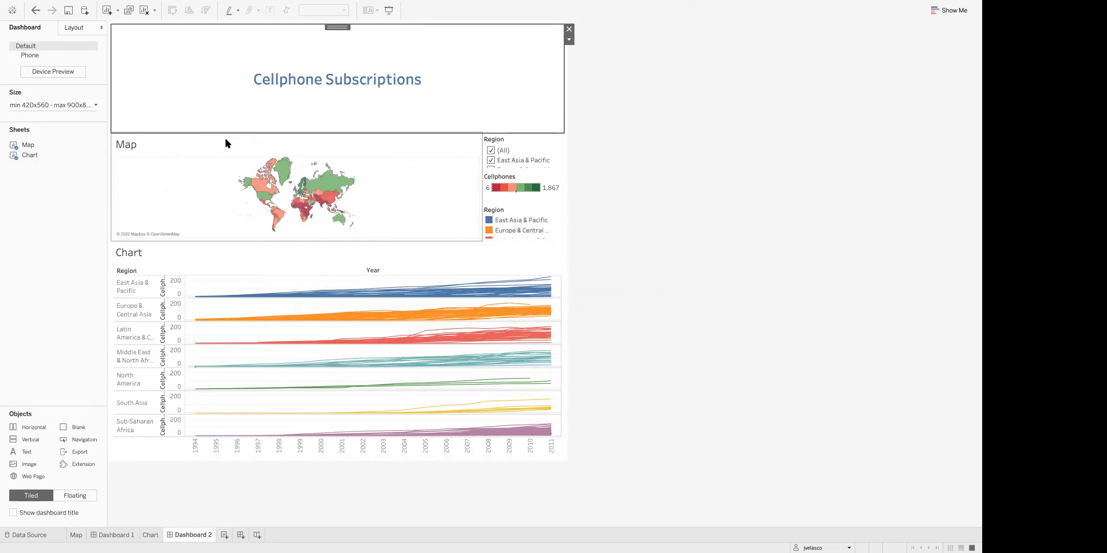
{"action": "left_click_drag", "start_coordinate": [230, 132], "coordinate": [233, 47]}
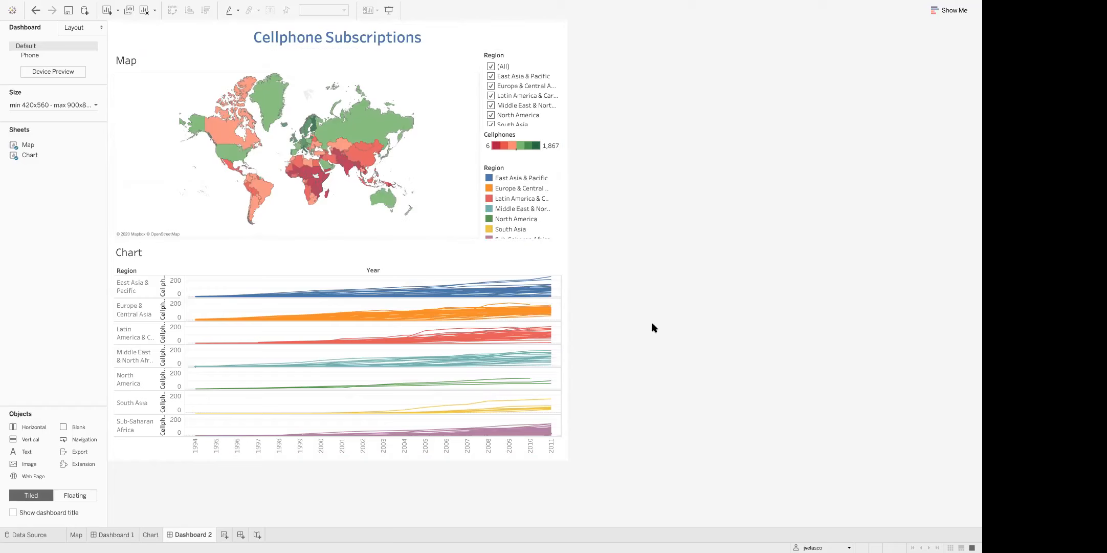
Move the boundary between the map and the chart down so the Region filter and legend have full room
{"action": "left_click", "coordinate": [365, 124]}
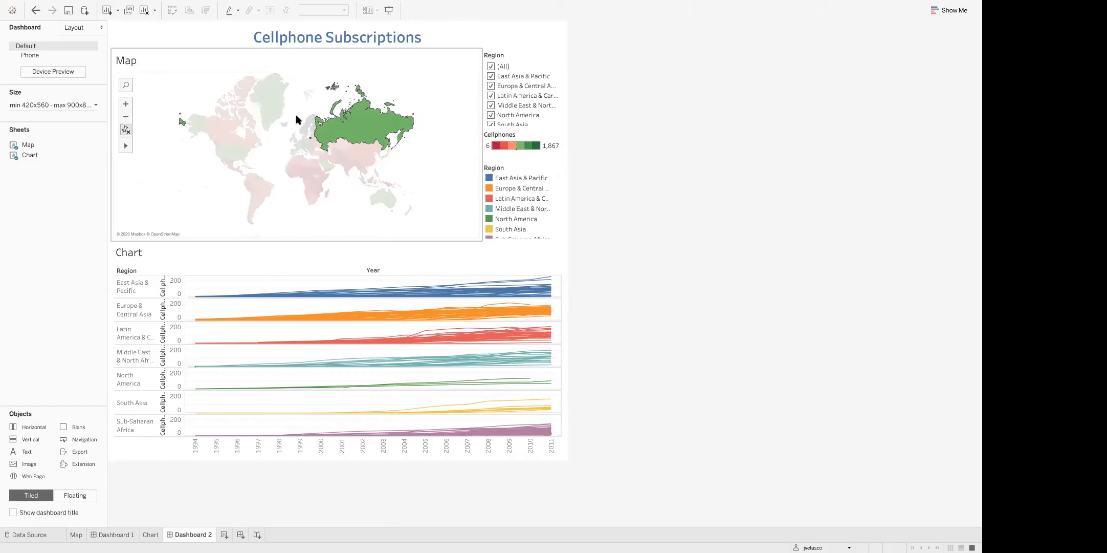
{"action": "left_click", "coordinate": [153, 185]}
{"action": "left_click", "coordinate": [434, 176]}
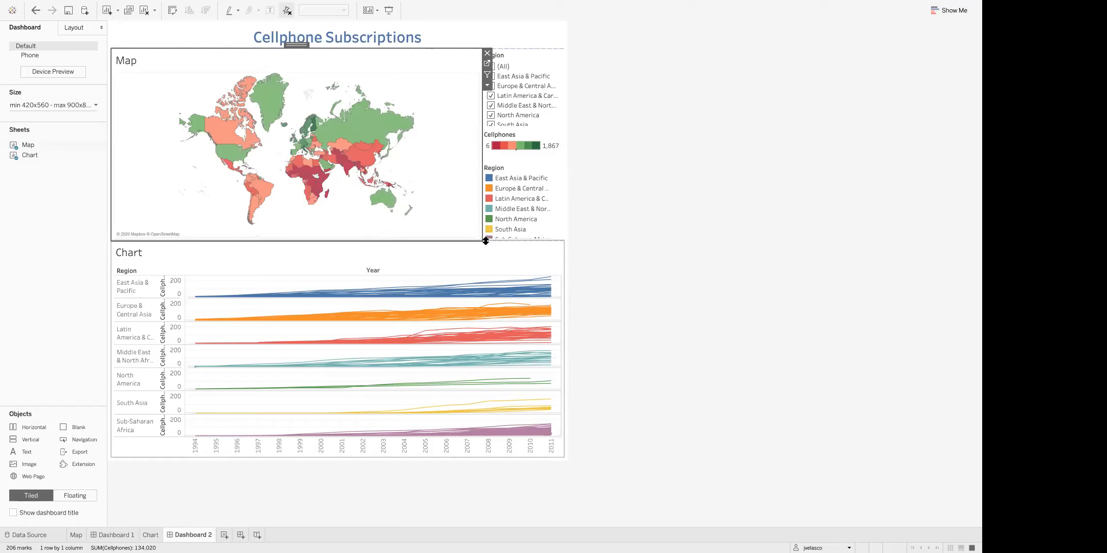
{"action": "left_click_drag", "start_coordinate": [464, 240], "coordinate": [464, 259]}
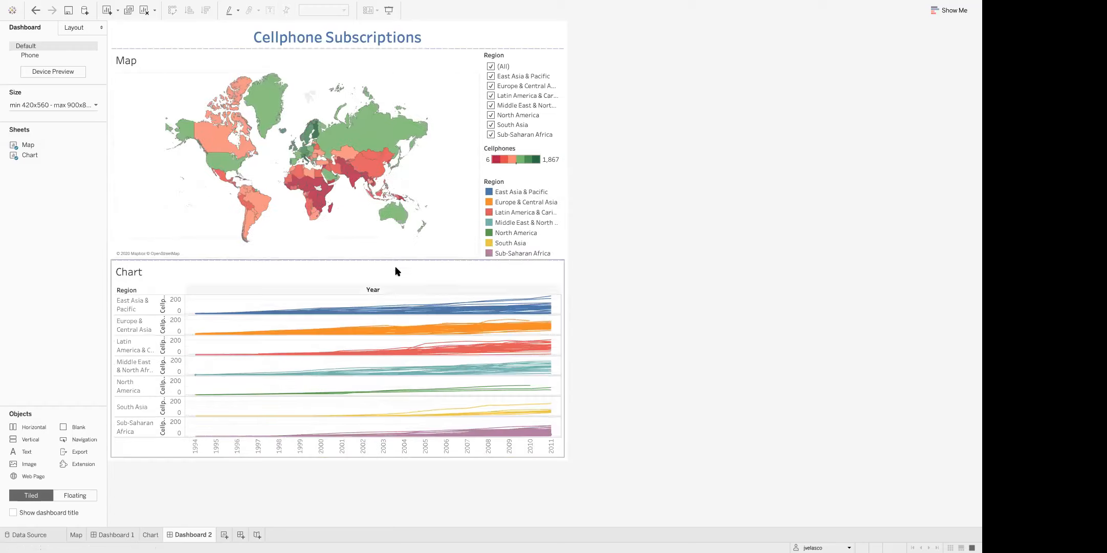
{"action": "left_click_drag", "start_coordinate": [394, 260], "coordinate": [392, 240]}
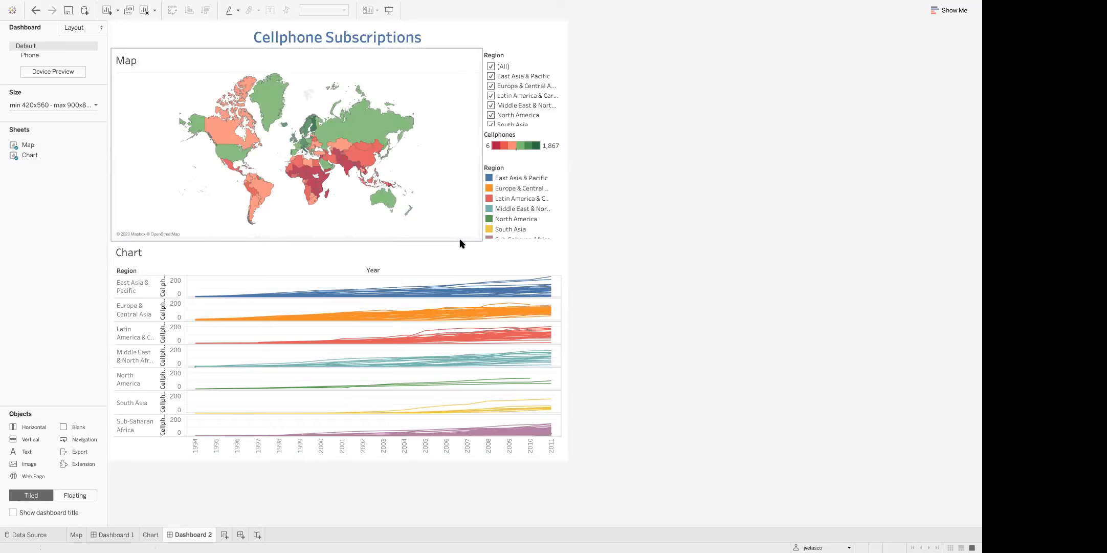
{"action": "left_click_drag", "start_coordinate": [539, 241], "coordinate": [540, 262]}
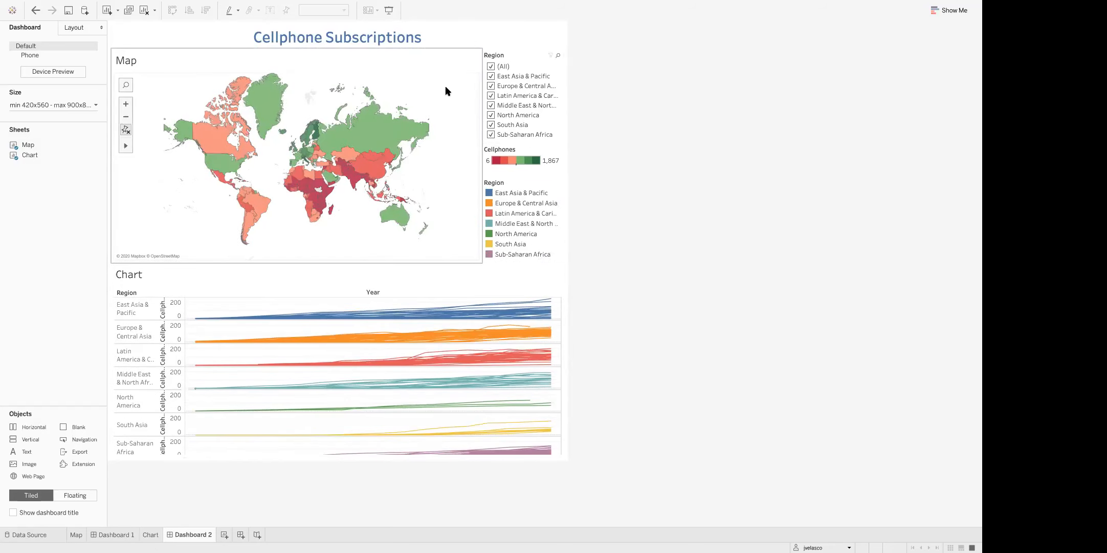
Select Canada and the United States in turn on the map to check whether the chart responds
{"action": "left_click", "coordinate": [209, 138]}
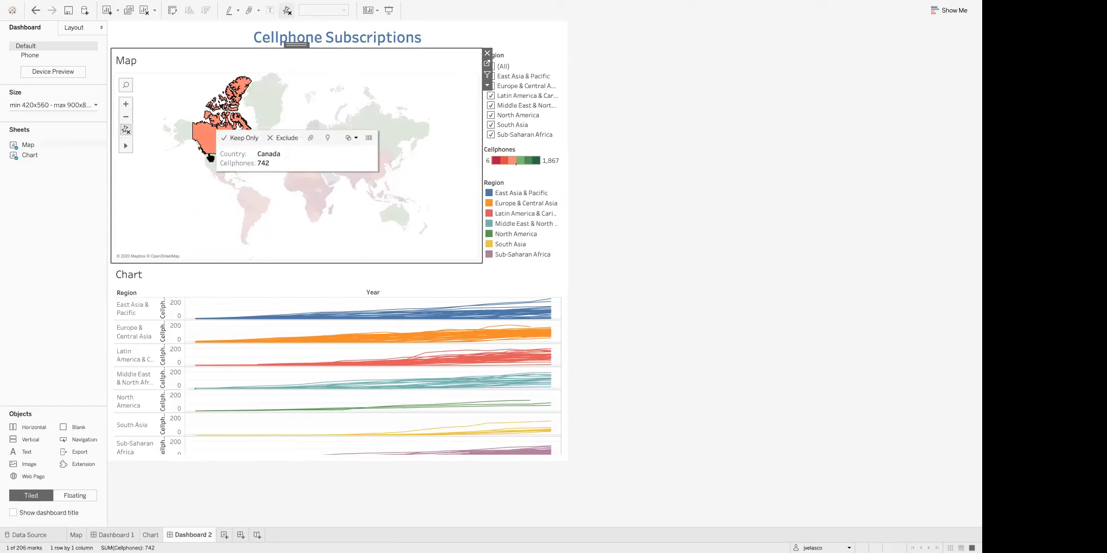
{"action": "left_click", "coordinate": [211, 159]}
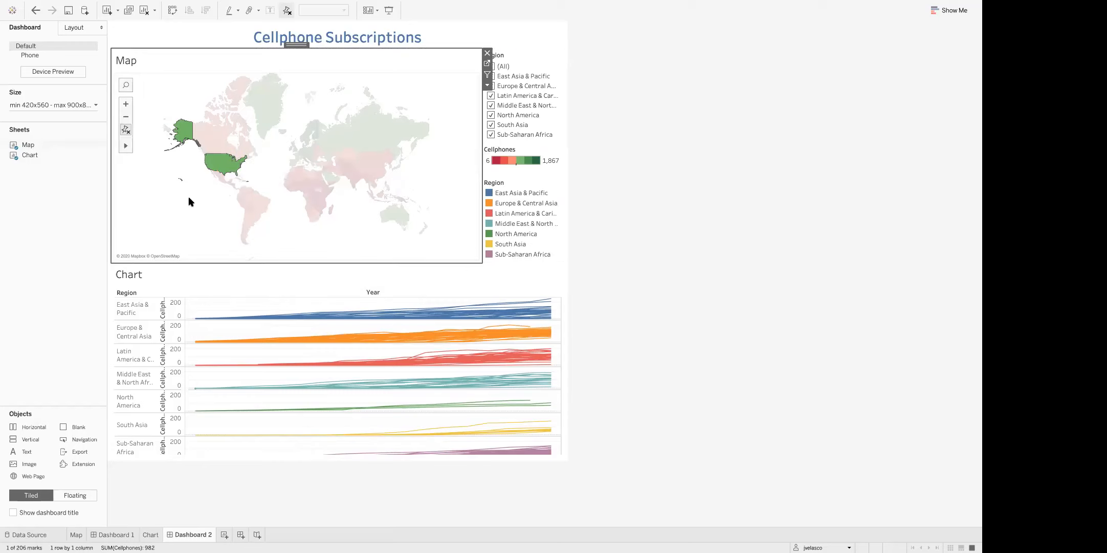
{"action": "left_click", "coordinate": [193, 78]}
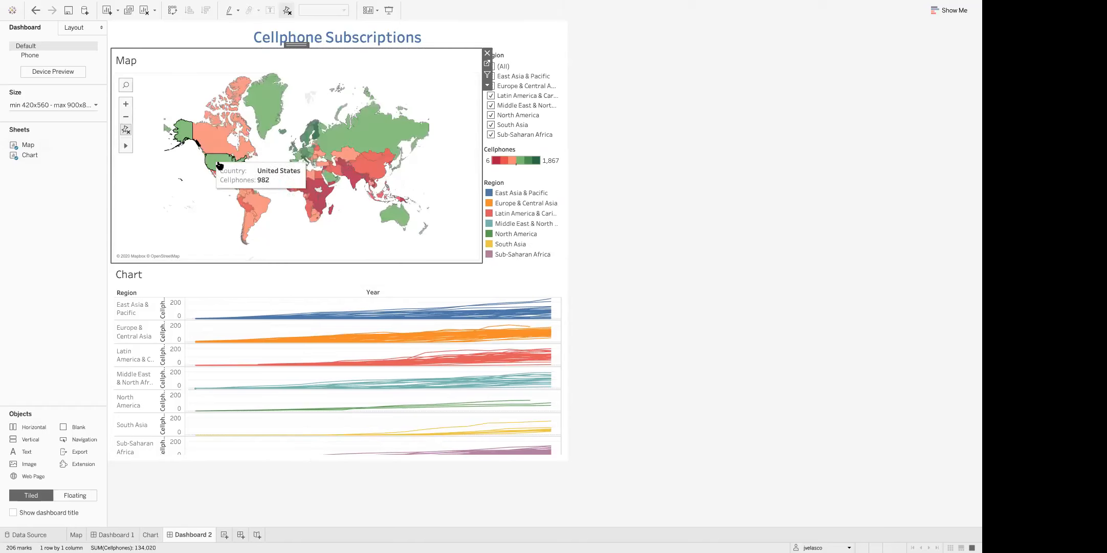
{"action": "left_click", "coordinate": [219, 164]}
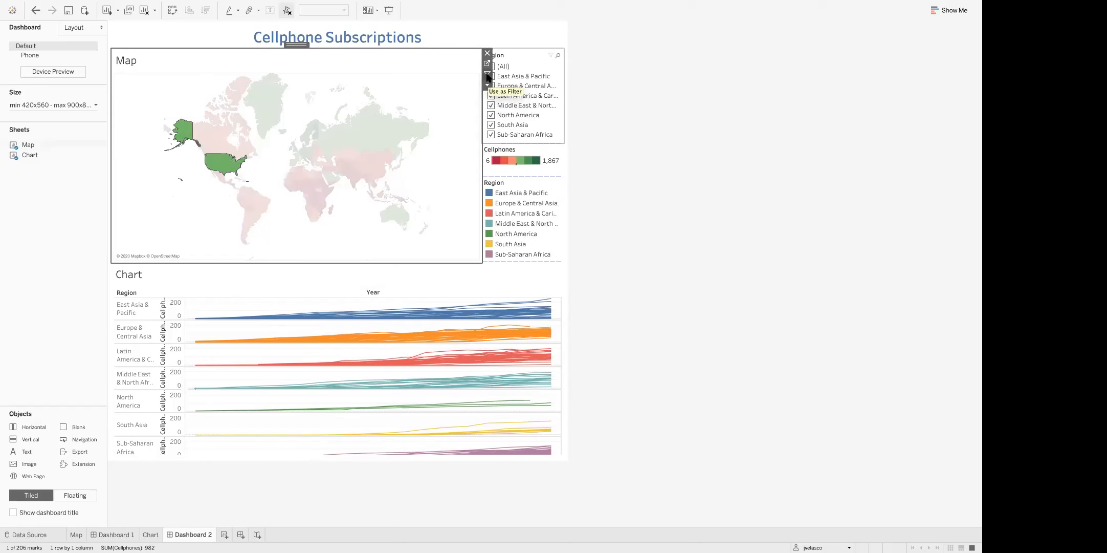
{"action": "left_click", "coordinate": [452, 81]}
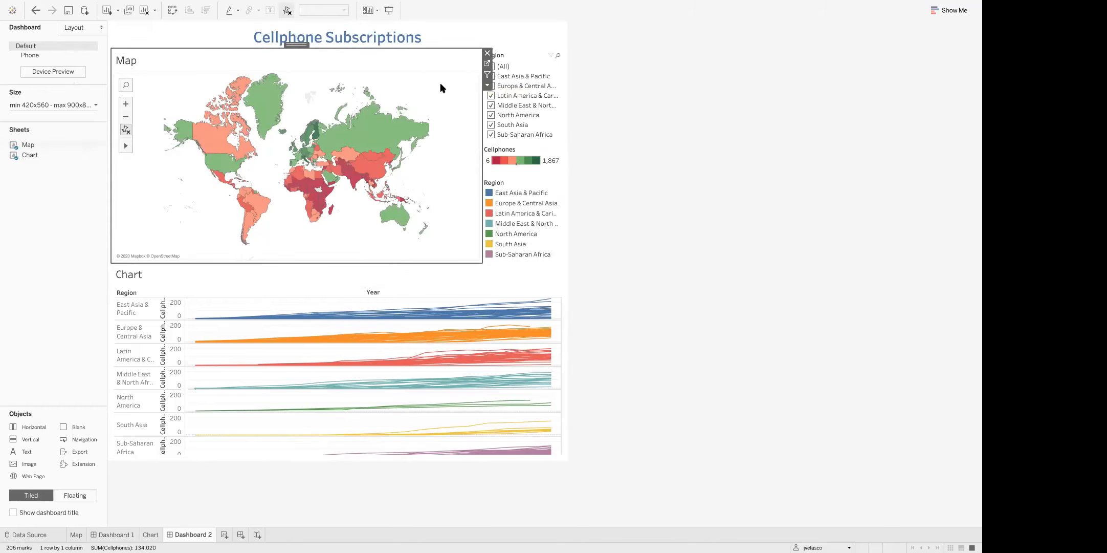
Use the map as a filter for the dashboard and select Canada together with the Russian Federation
{"action": "left_click", "coordinate": [487, 76]}
{"action": "left_click", "coordinate": [212, 147]}
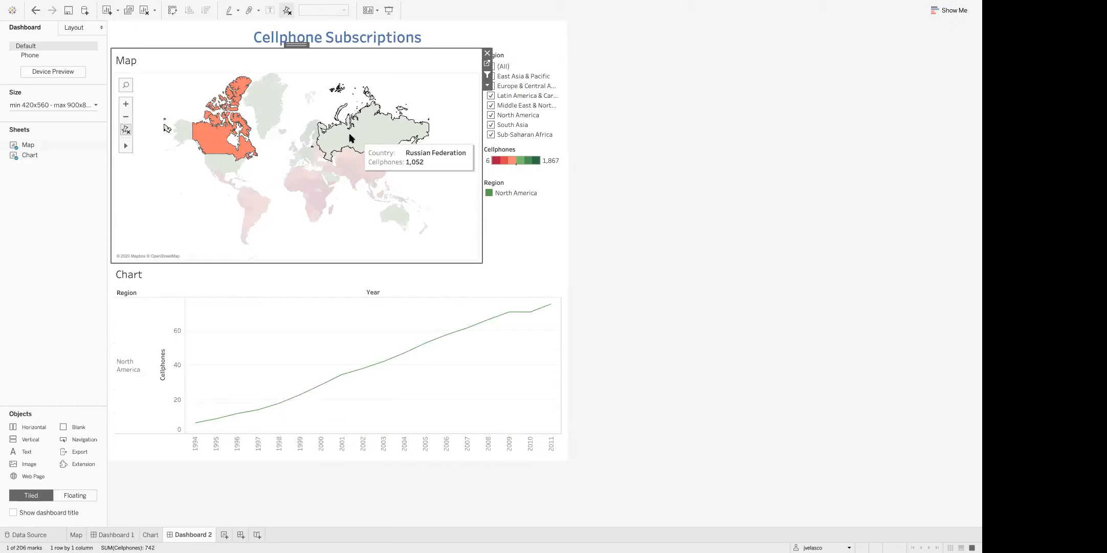
{"action": "left_click", "coordinate": [381, 140], "text": "ctrl"}
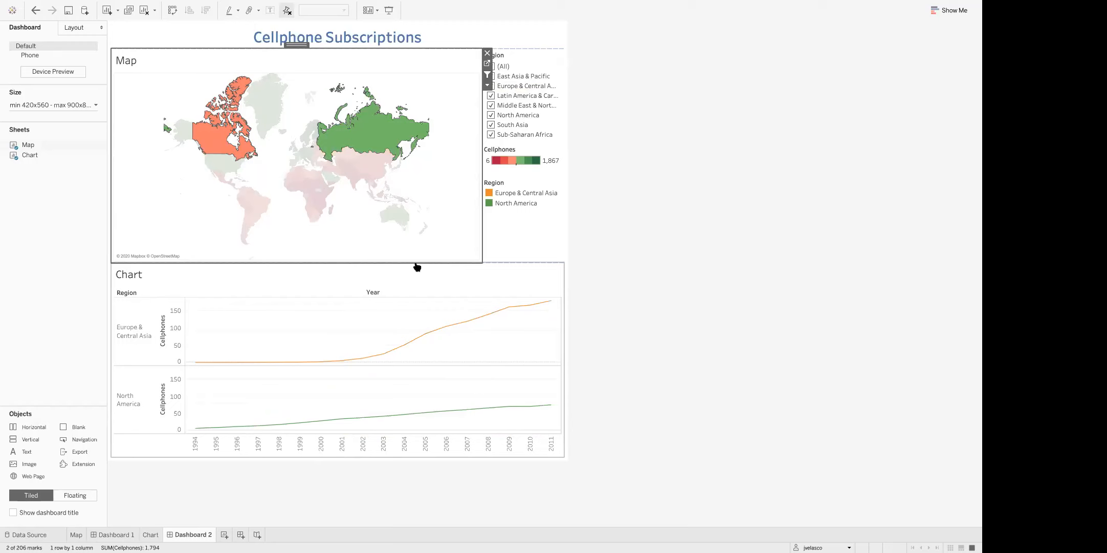
Clear the map selection and test the Region filter with only Latin America & Caribbean, finishing with all regions shown
{"action": "left_click", "coordinate": [168, 217]}
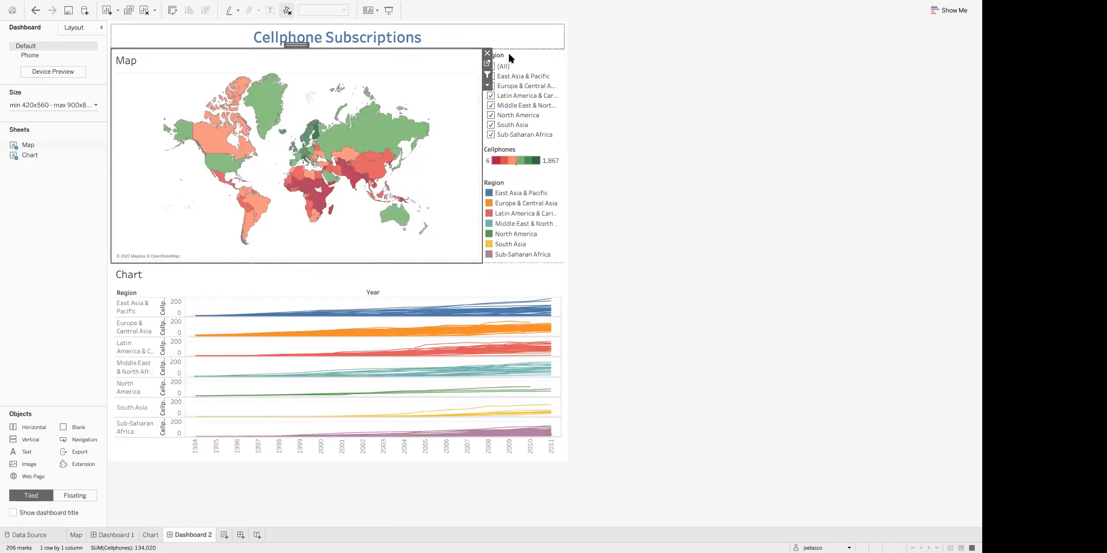
{"action": "left_click", "coordinate": [599, 100]}
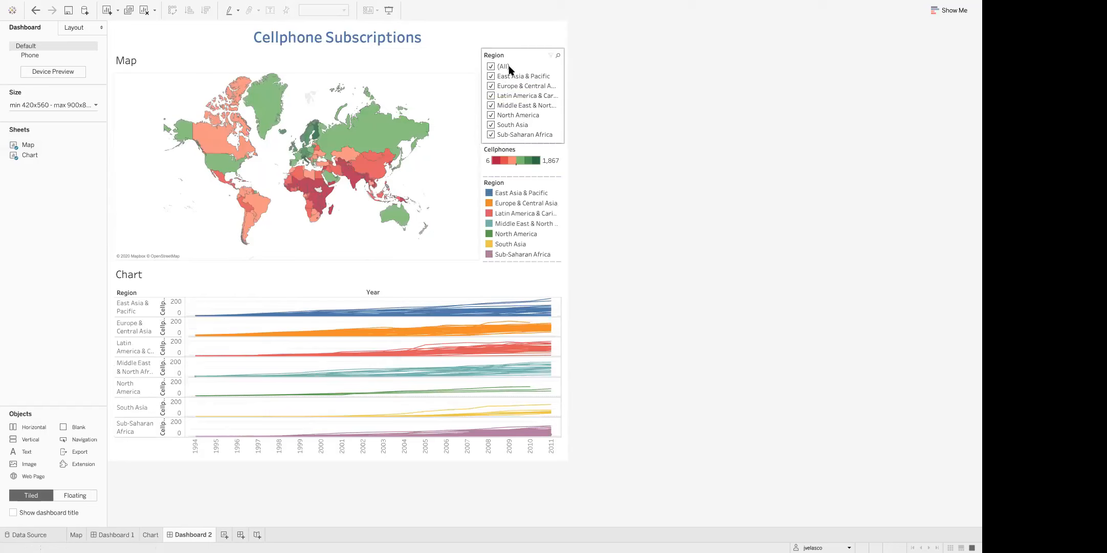
{"action": "left_click", "coordinate": [491, 66]}
{"action": "left_click", "coordinate": [490, 95]}
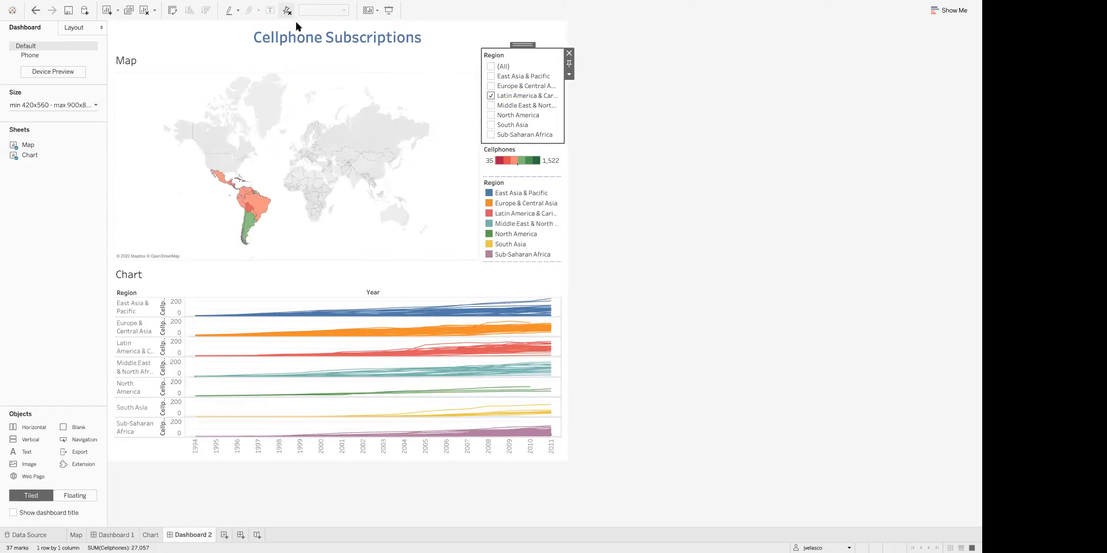
{"action": "left_click", "coordinate": [286, 10]}
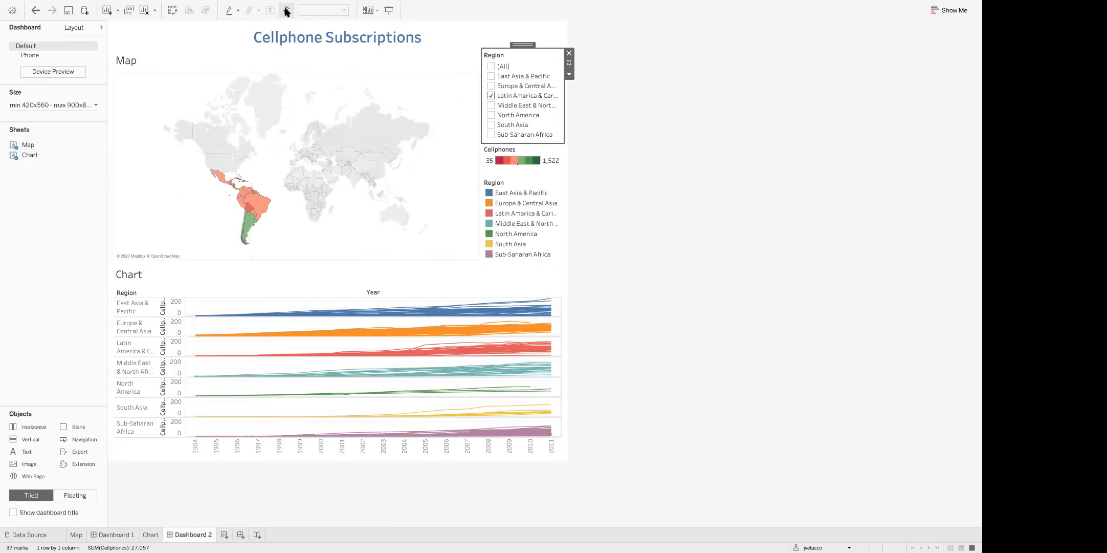
{"action": "left_click", "coordinate": [491, 97]}
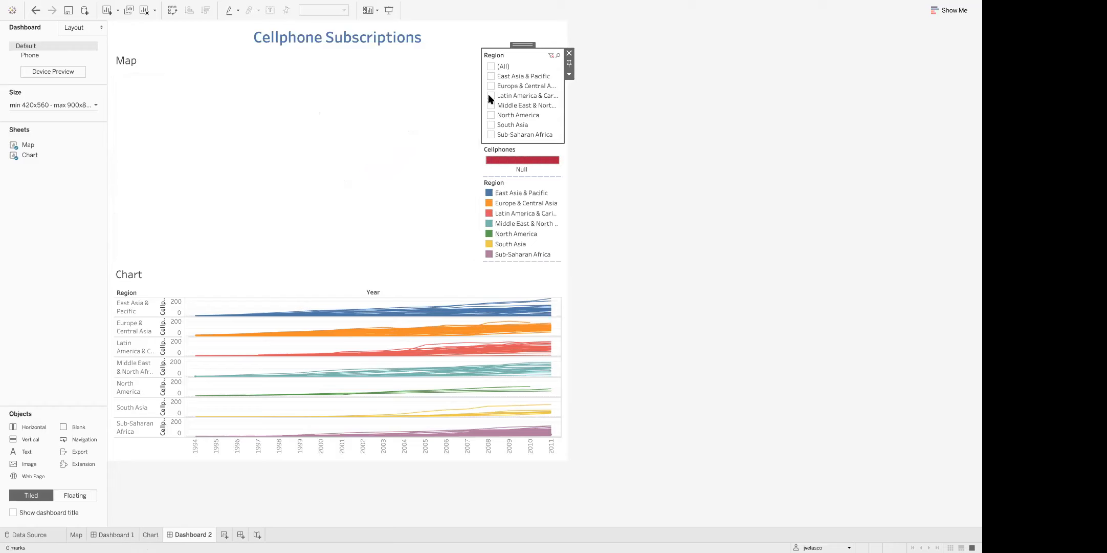
{"action": "left_click", "coordinate": [491, 67]}
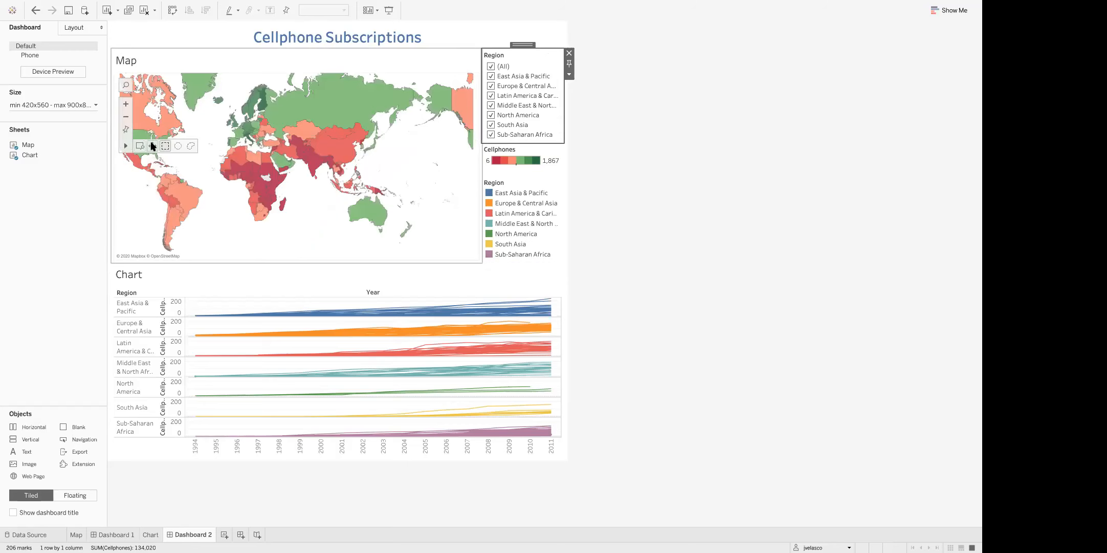
Pan the map so the whole of North America fits inside its frame on the dashboard
{"action": "left_click", "coordinate": [153, 147]}
{"action": "left_click_drag", "start_coordinate": [220, 156], "coordinate": [273, 168]}
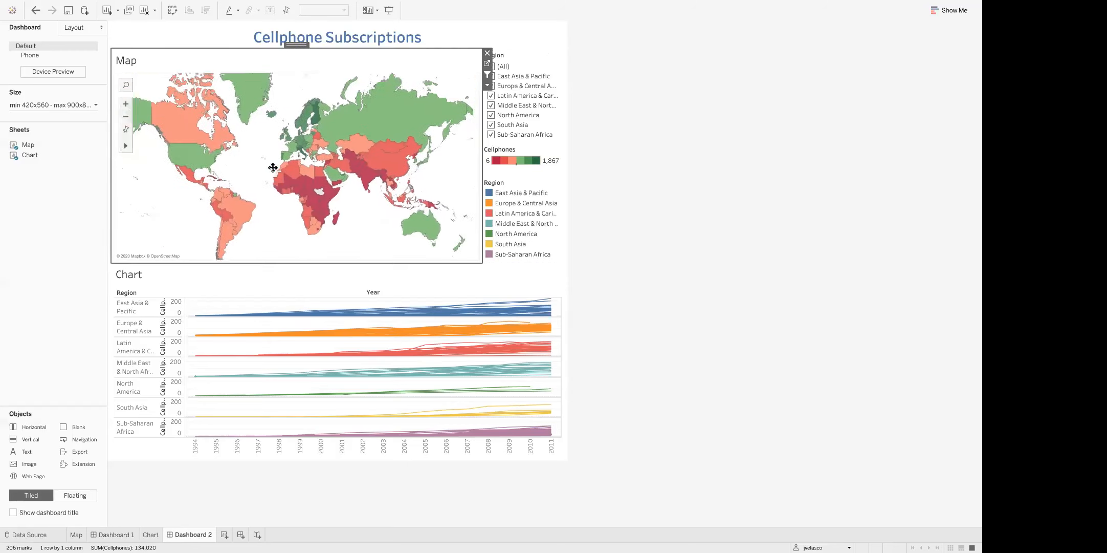
{"action": "left_click", "coordinate": [590, 77]}
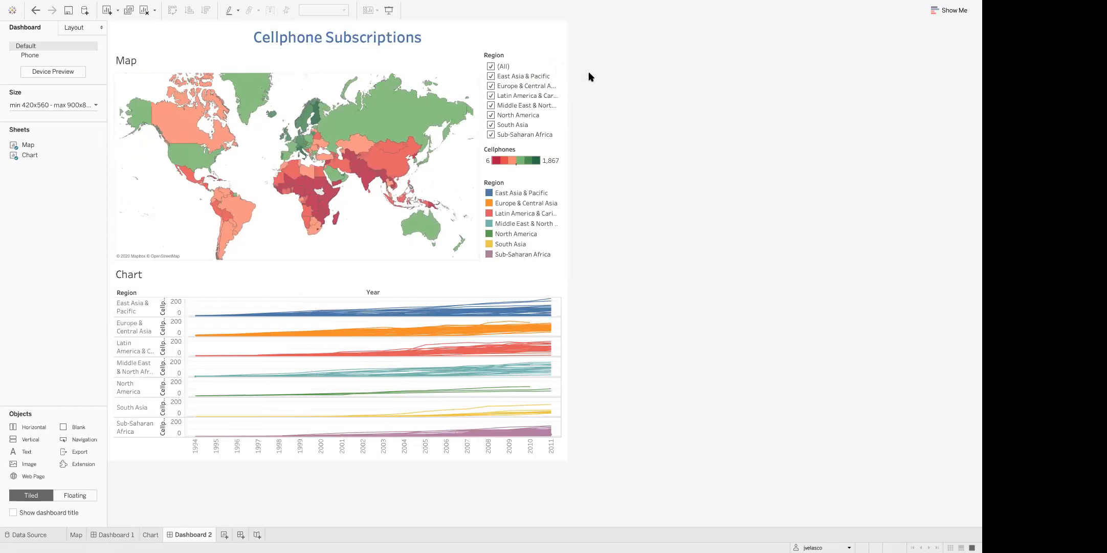
Apply the dashboard's Region filter to all worksheets using this data source
{"action": "left_click", "coordinate": [520, 51]}
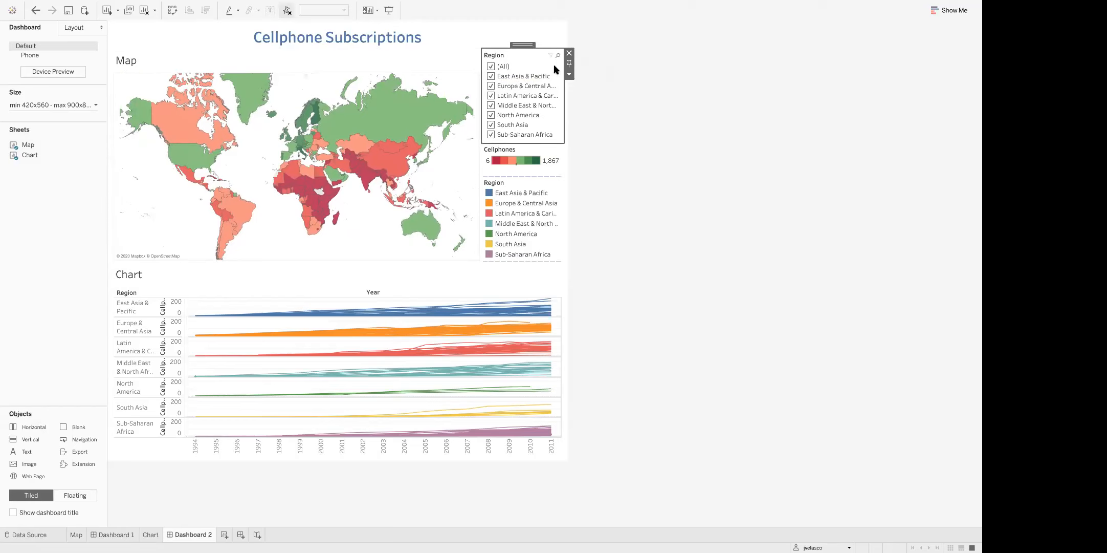
{"action": "left_click", "coordinate": [570, 76]}
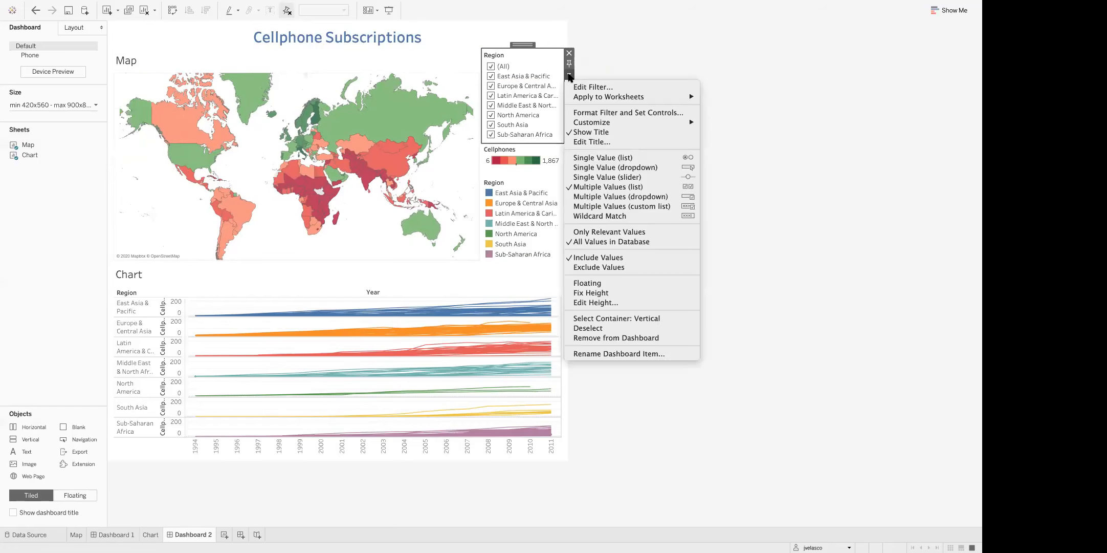
{"action": "mouse_move", "coordinate": [588, 97]}
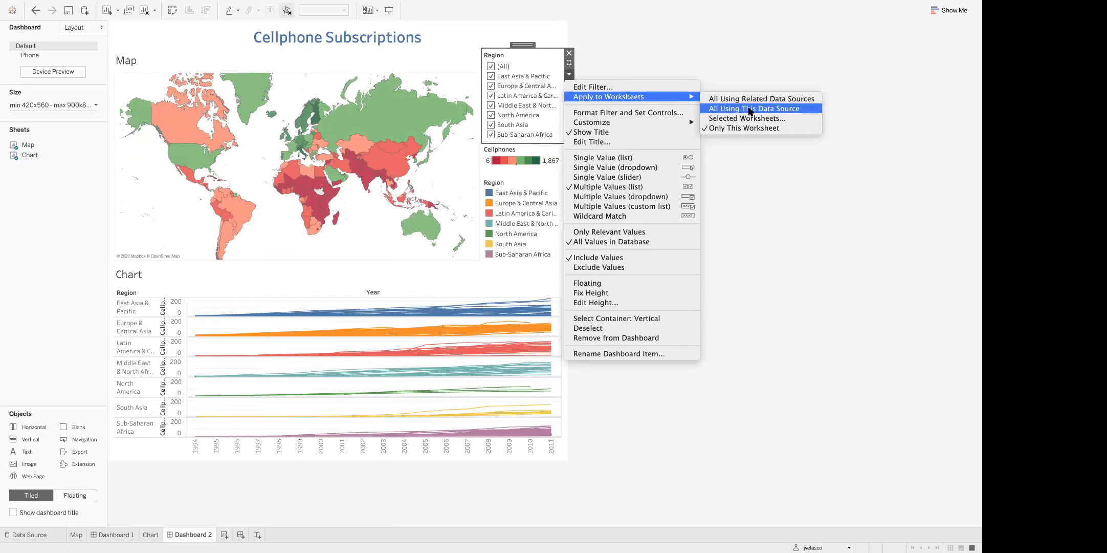
{"action": "left_click", "coordinate": [749, 109]}
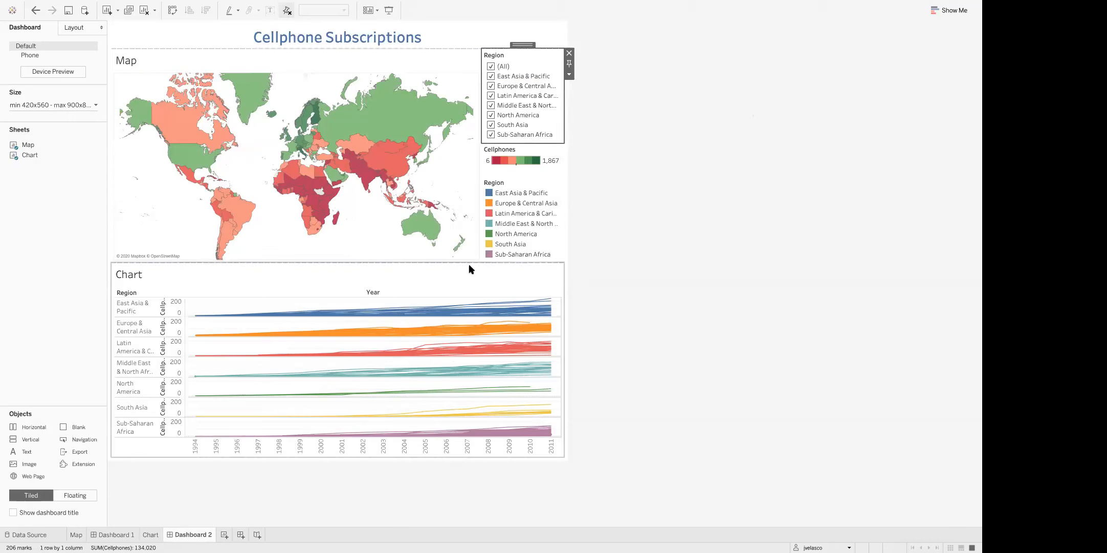
Test the Region filter with only Middle East & North Africa and with only South Asia, finishing with all regions shown
{"action": "left_click", "coordinate": [155, 185]}
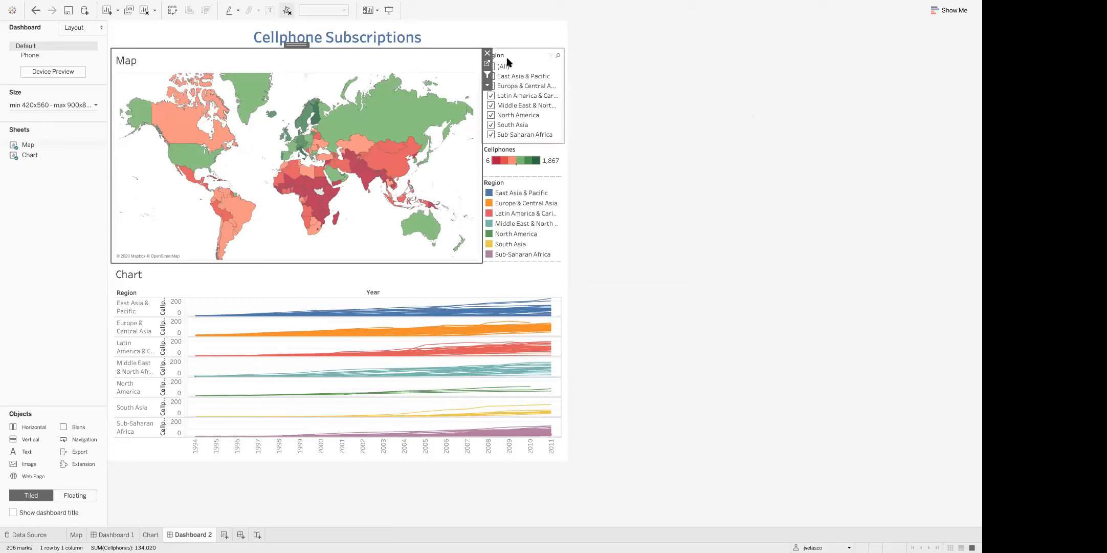
{"action": "left_click", "coordinate": [530, 58]}
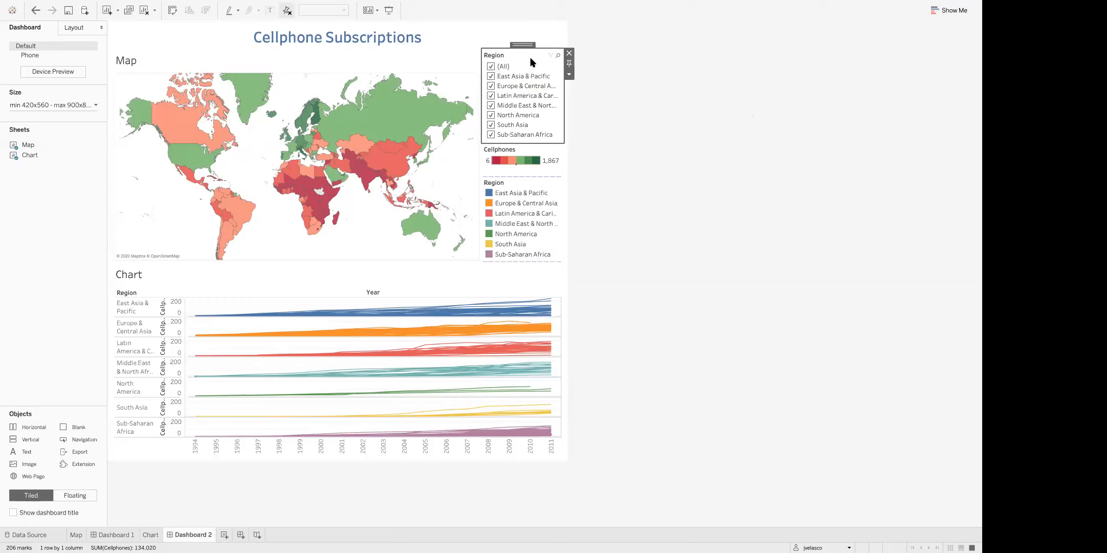
{"action": "left_click", "coordinate": [490, 66]}
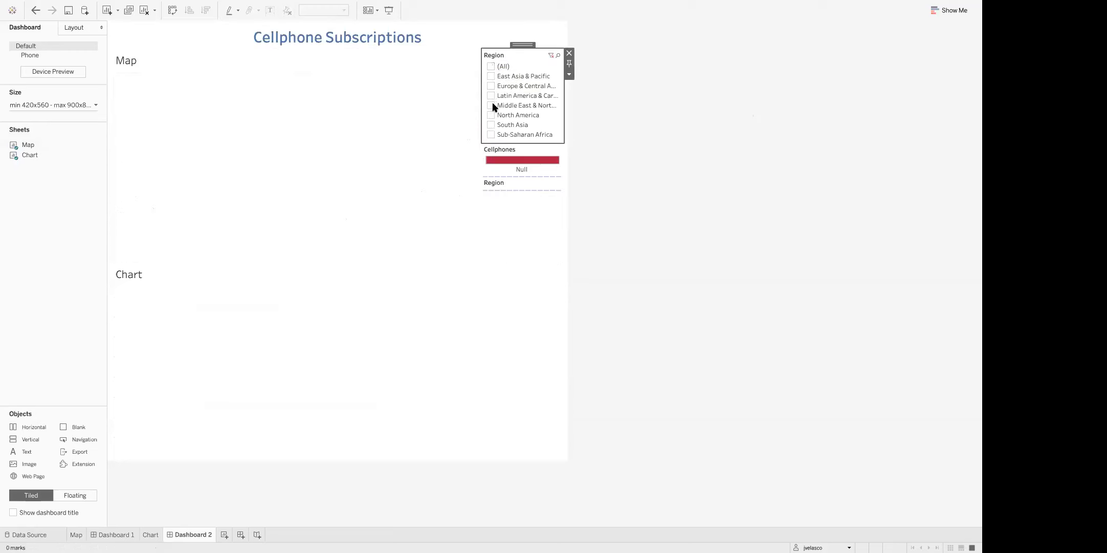
{"action": "left_click", "coordinate": [491, 106]}
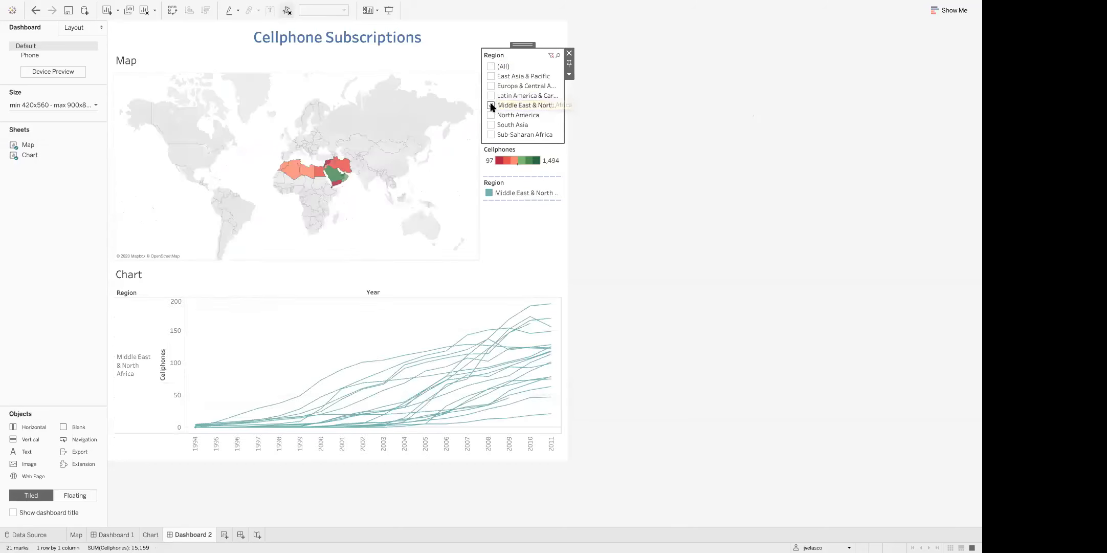
{"action": "left_click", "coordinate": [286, 11]}
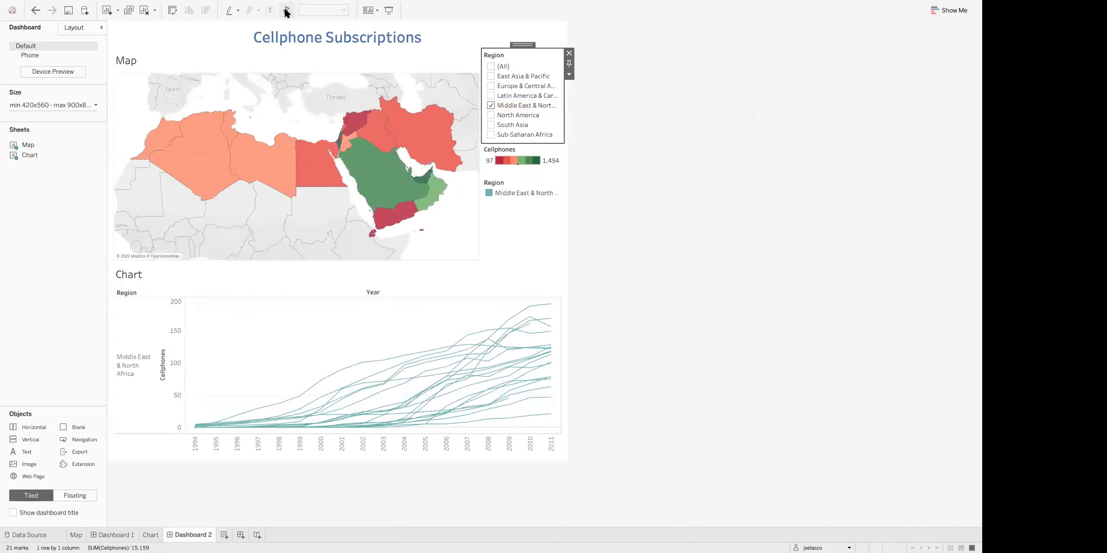
{"action": "left_click", "coordinate": [491, 106]}
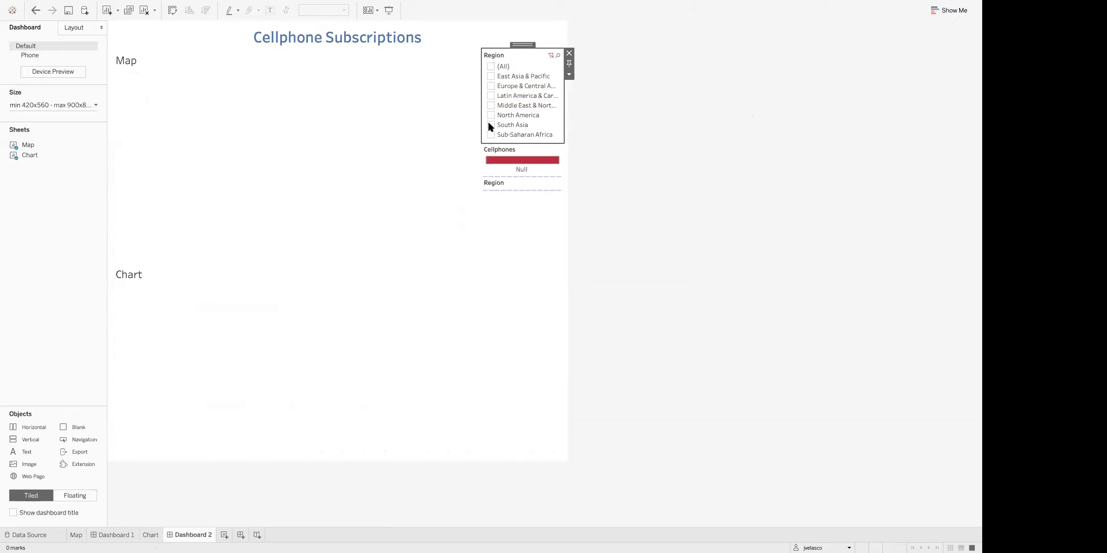
{"action": "left_click", "coordinate": [490, 125]}
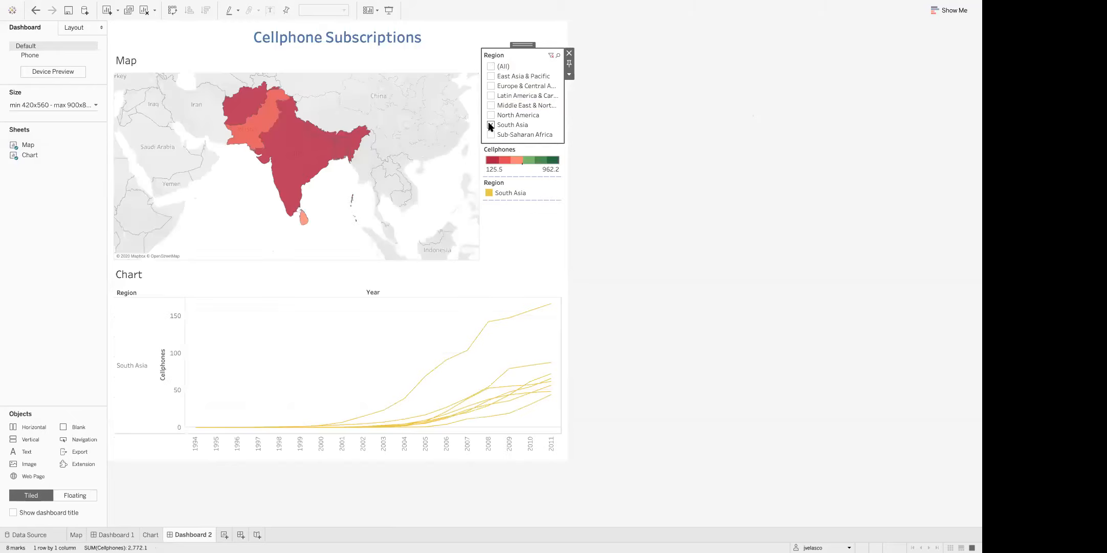
{"action": "left_click", "coordinate": [491, 125]}
{"action": "left_click", "coordinate": [491, 67]}
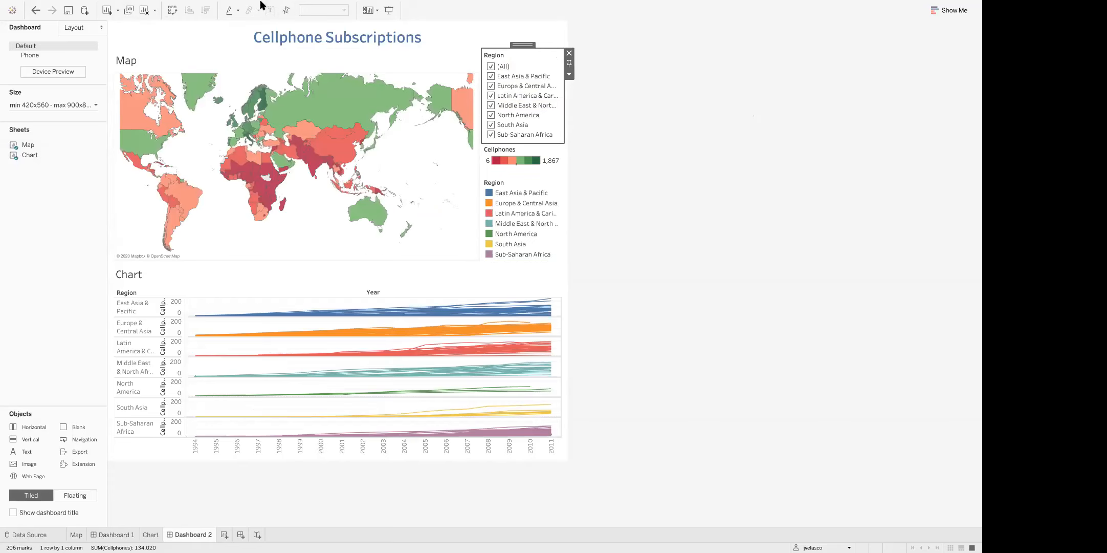
Recentre the world map in its frame so the Americas and Russia are both in view
{"action": "mouse_move", "coordinate": [193, 7]}
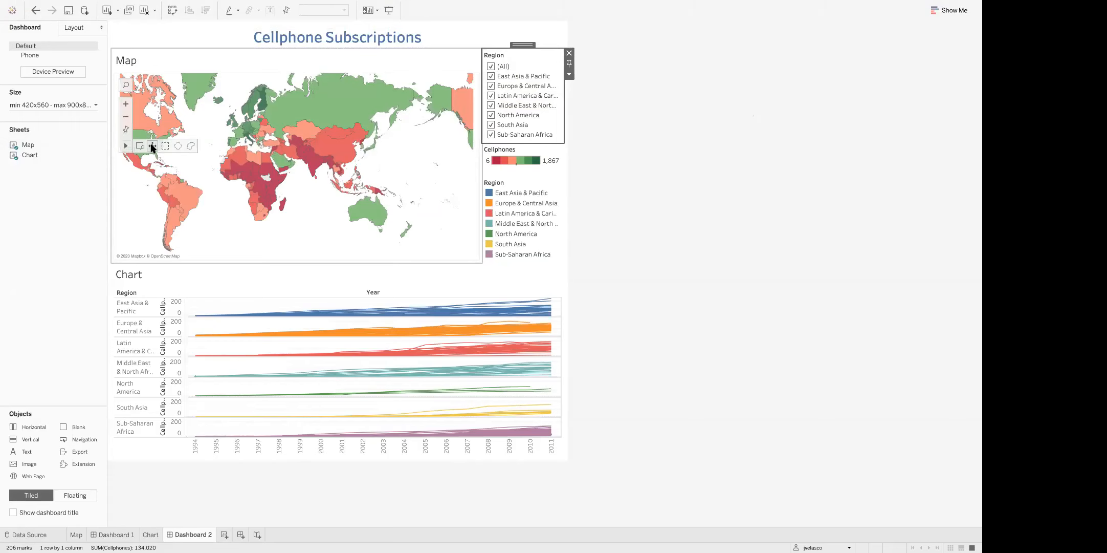
{"action": "left_click", "coordinate": [152, 147]}
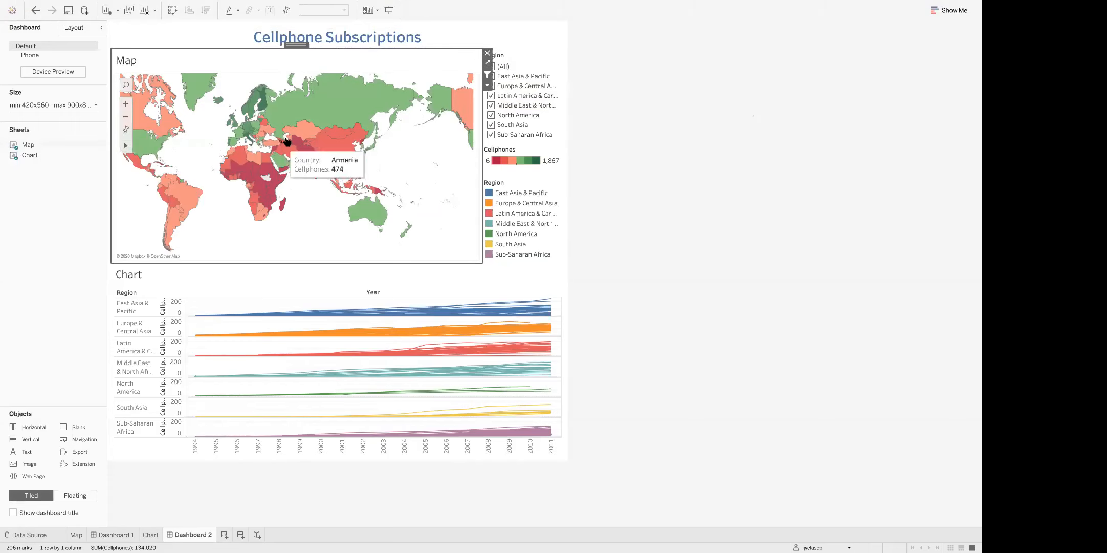
{"action": "left_click_drag", "start_coordinate": [284, 119], "coordinate": [328, 128]}
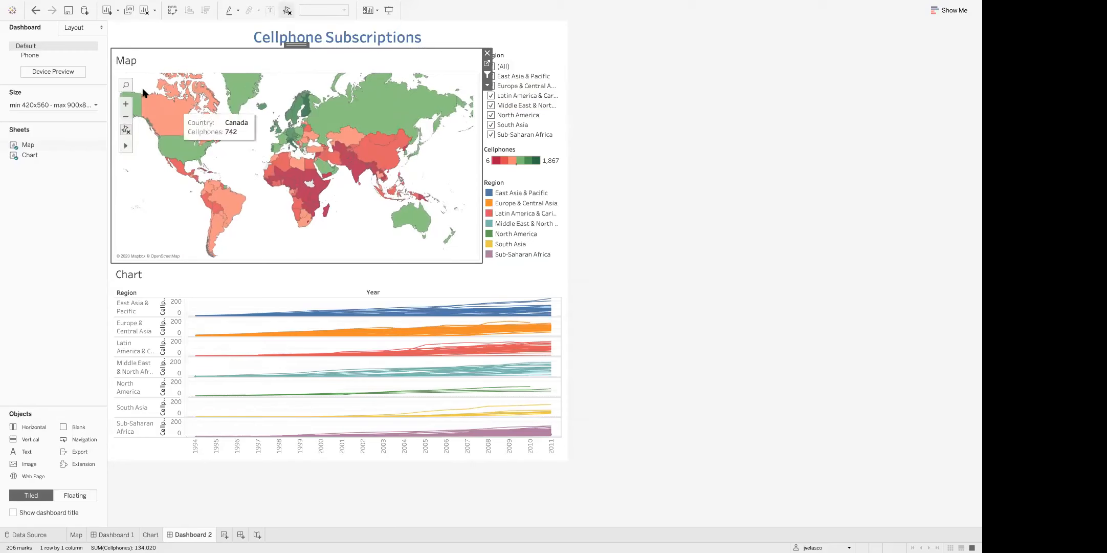
Save the workbook to Tableau Public with the title Cellphones, overwriting the existing workbook of that name
{"action": "left_click", "coordinate": [68, 10]}
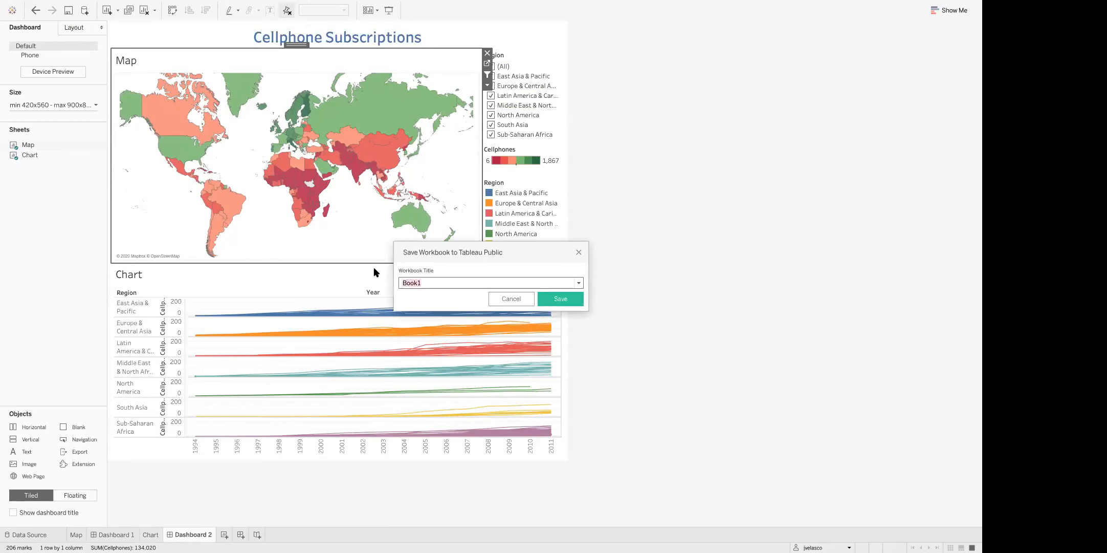
{"action": "type", "text": "Cellphones"}
{"action": "left_click", "coordinate": [559, 301]}
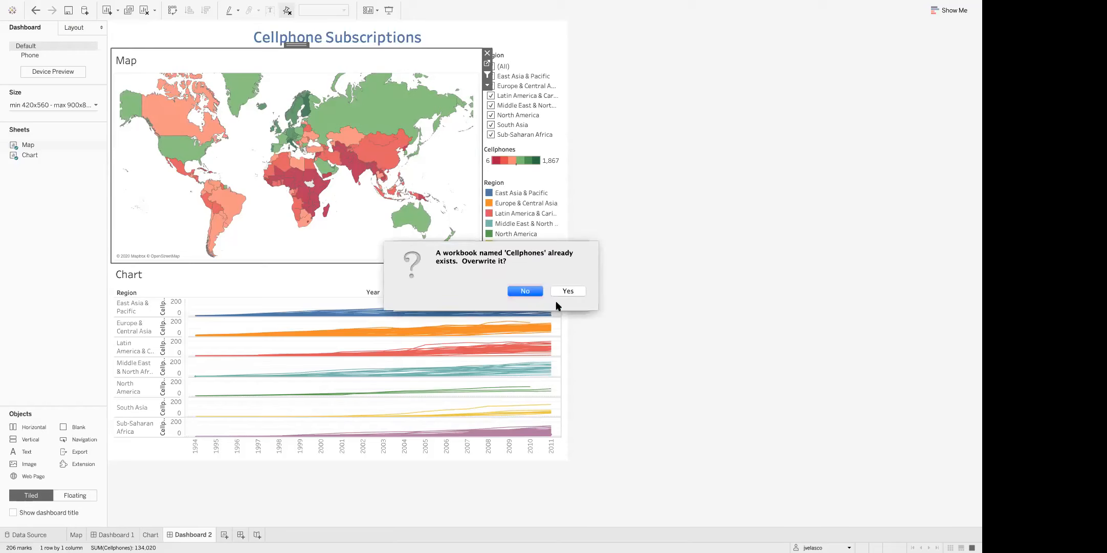
{"action": "left_click", "coordinate": [567, 291]}
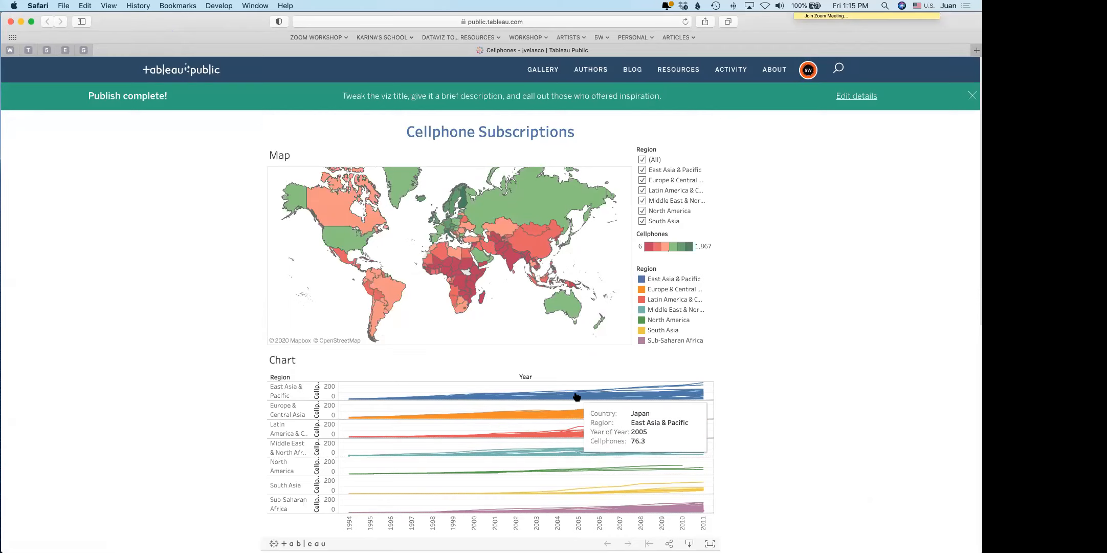
Test the published dashboard's Region filter with only North America, finishing with all regions shown
{"action": "left_click", "coordinate": [643, 160]}
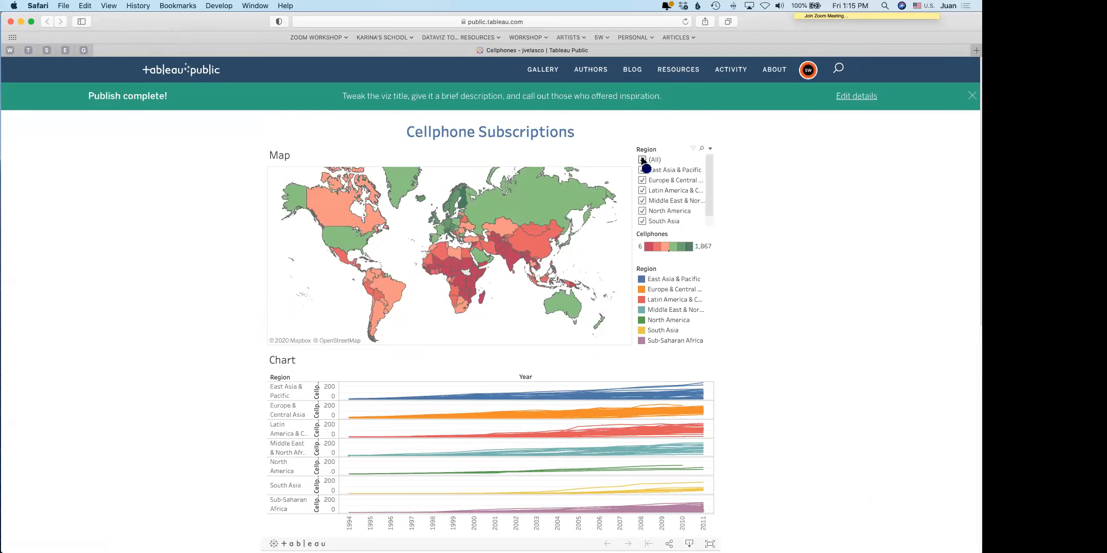
{"action": "left_click", "coordinate": [642, 212]}
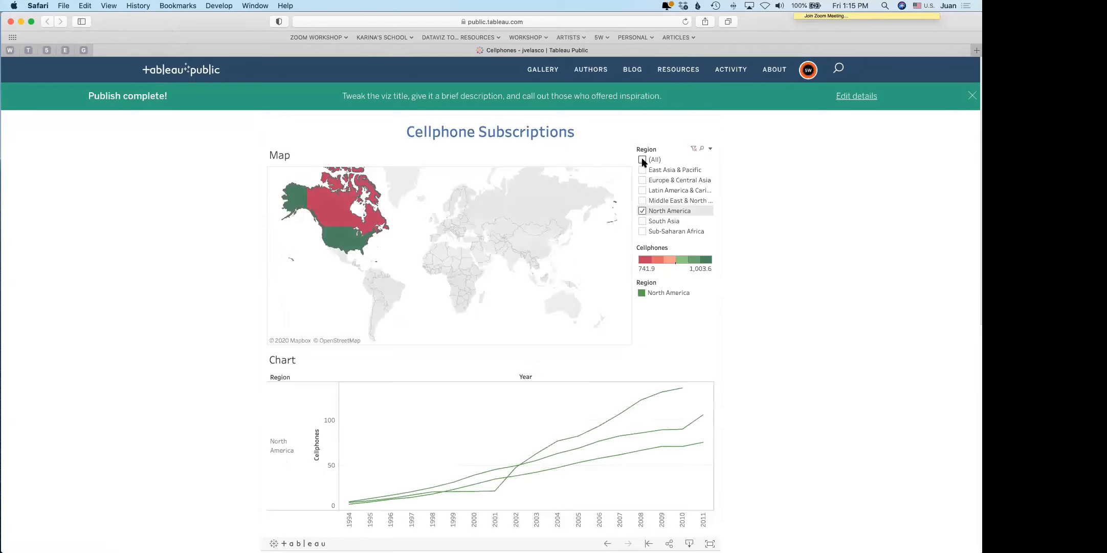
{"action": "left_click", "coordinate": [643, 160]}
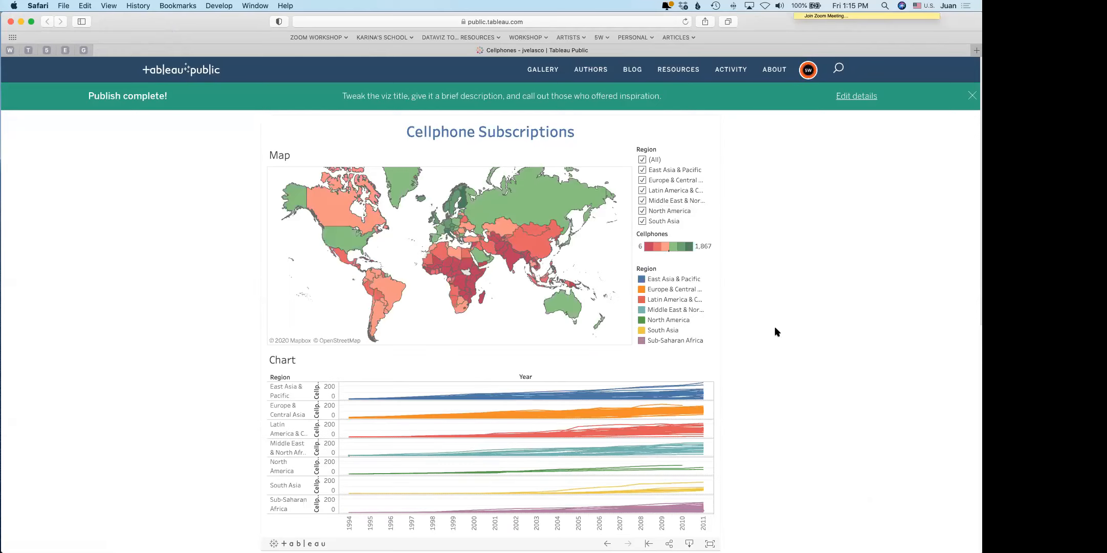
Examine the published Cellphones page and its sharing options, and switch back to the Tableau Public desktop app
{"action": "scroll", "coordinate": [772, 323], "scroll_direction": "down", "scroll_amount": 3}
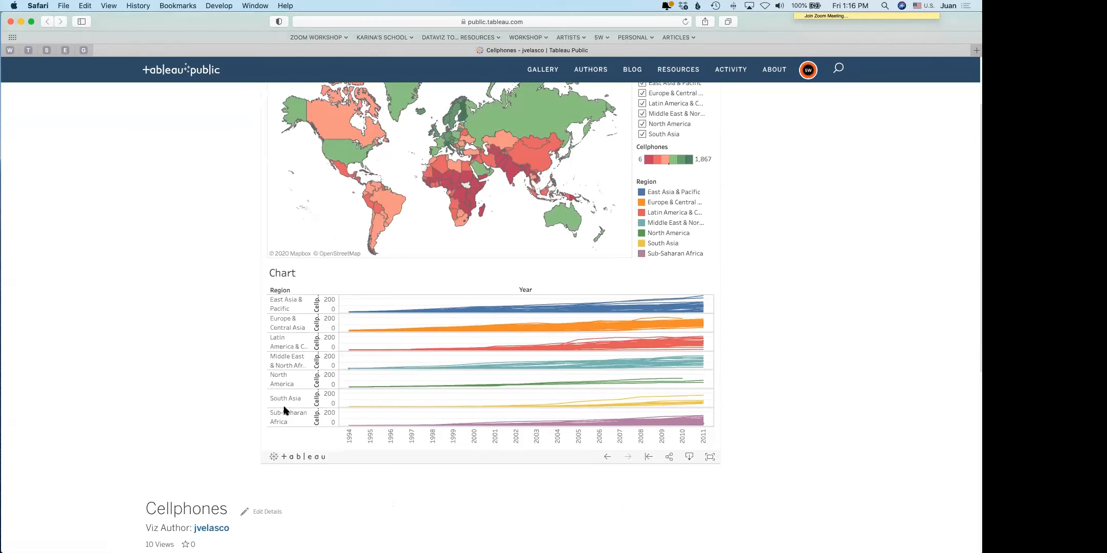
{"action": "scroll", "coordinate": [532, 240], "scroll_direction": "up", "scroll_amount": 3}
{"action": "scroll", "coordinate": [532, 240], "scroll_direction": "down", "scroll_amount": 4}
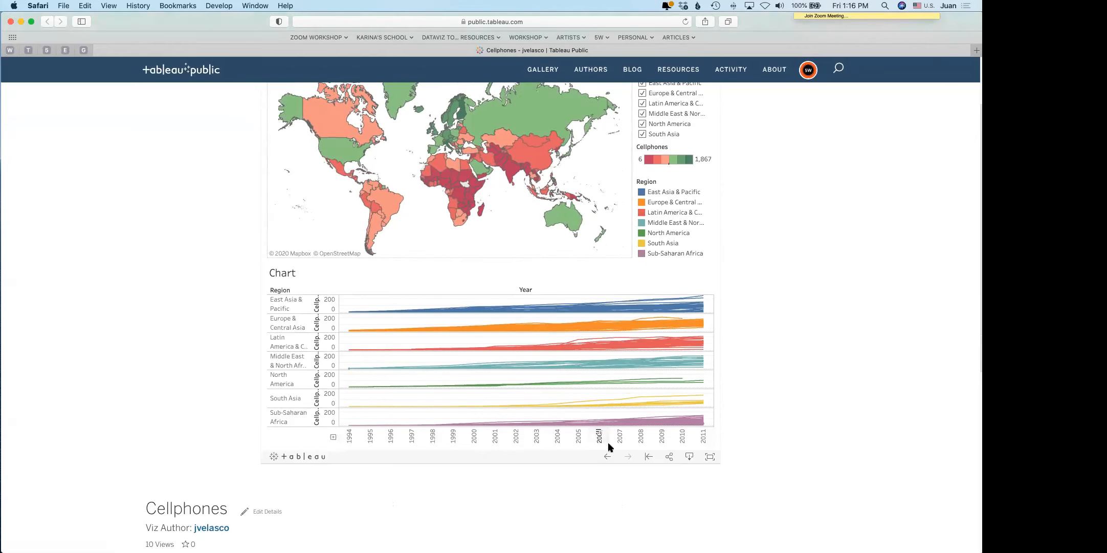
{"action": "scroll", "coordinate": [494, 495], "scroll_direction": "down", "scroll_amount": 3}
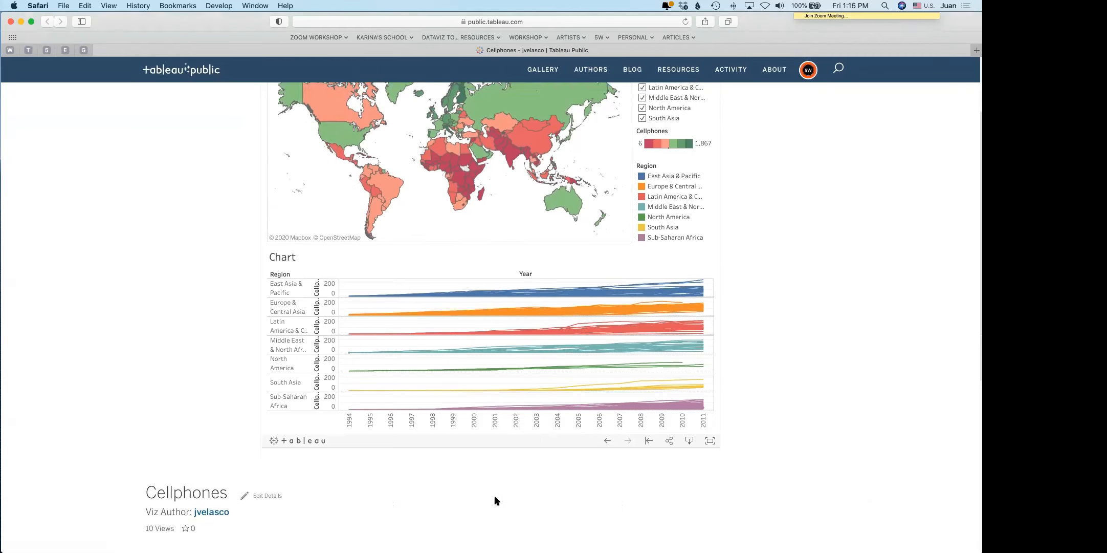
{"action": "scroll", "coordinate": [539, 487], "scroll_direction": "up", "scroll_amount": 4}
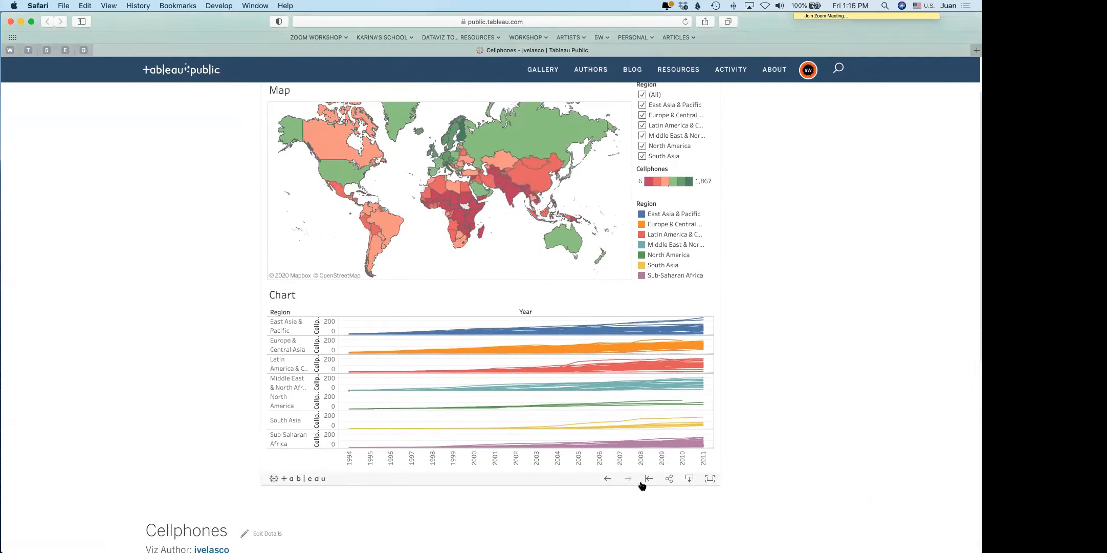
{"action": "left_click", "coordinate": [669, 479]}
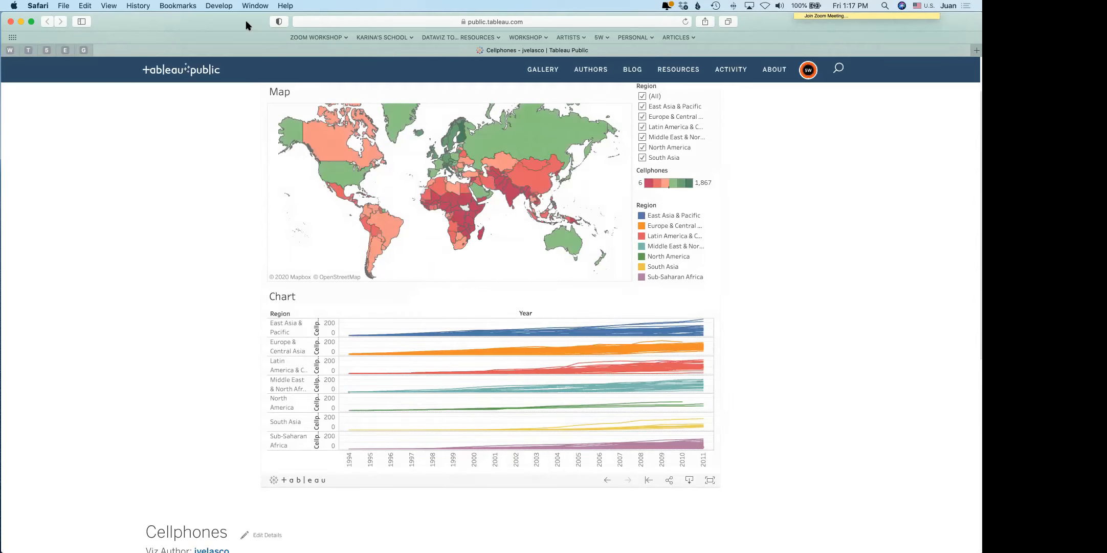
{"action": "mouse_move", "coordinate": [246, 21]}
{"action": "left_mouse_down"}
{"action": "mouse_move", "coordinate": [265, 101]}
{"action": "mouse_move", "coordinate": [252, 25]}
{"action": "left_mouse_up"}
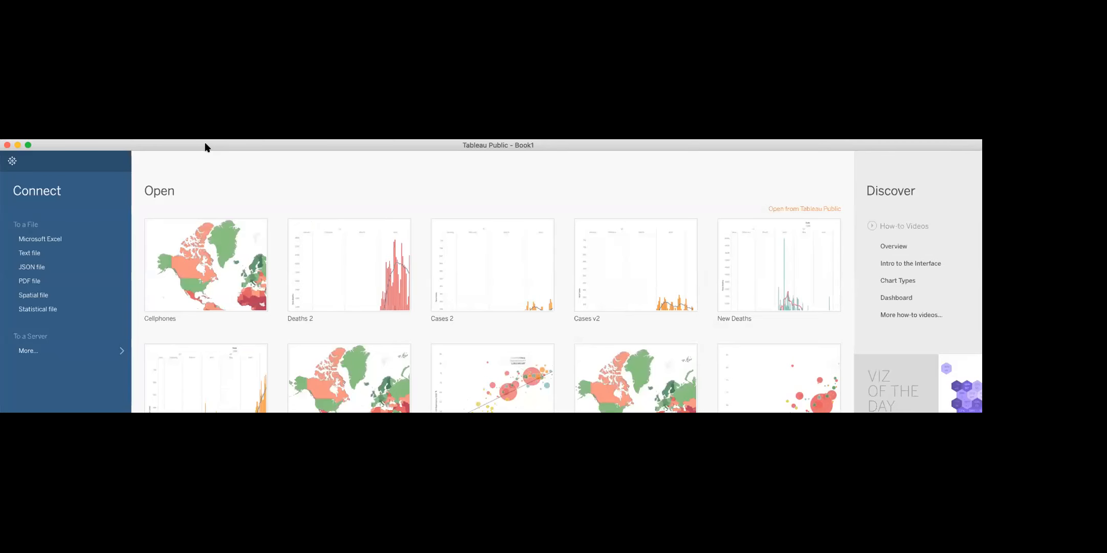
Connect the new workbook to the Excel file 2. Election_results.xlsx in the DATASETS folder
{"action": "left_click_drag", "start_coordinate": [205, 144], "coordinate": [200, 9]}
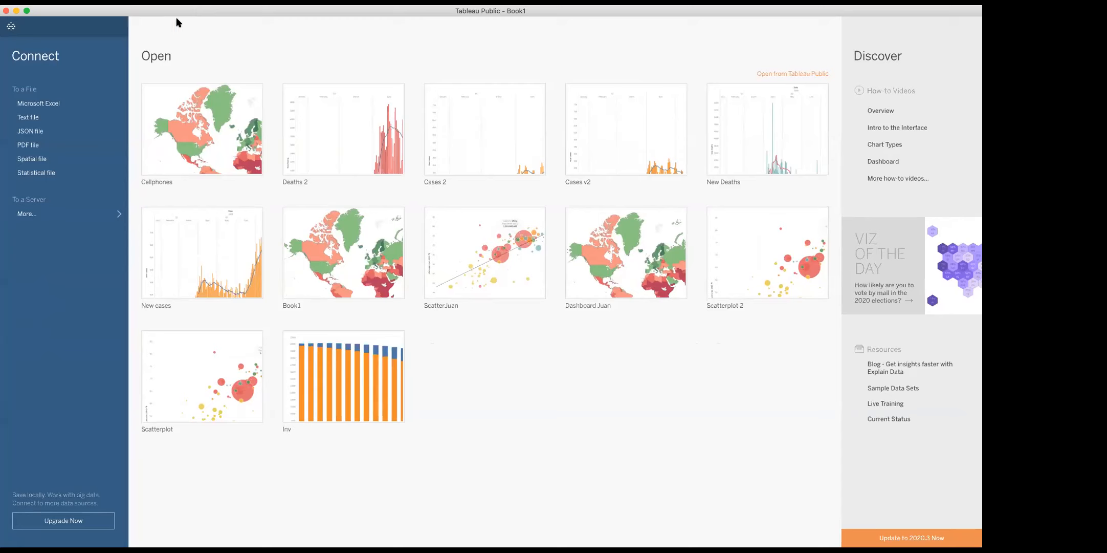
{"action": "left_click", "coordinate": [36, 106]}
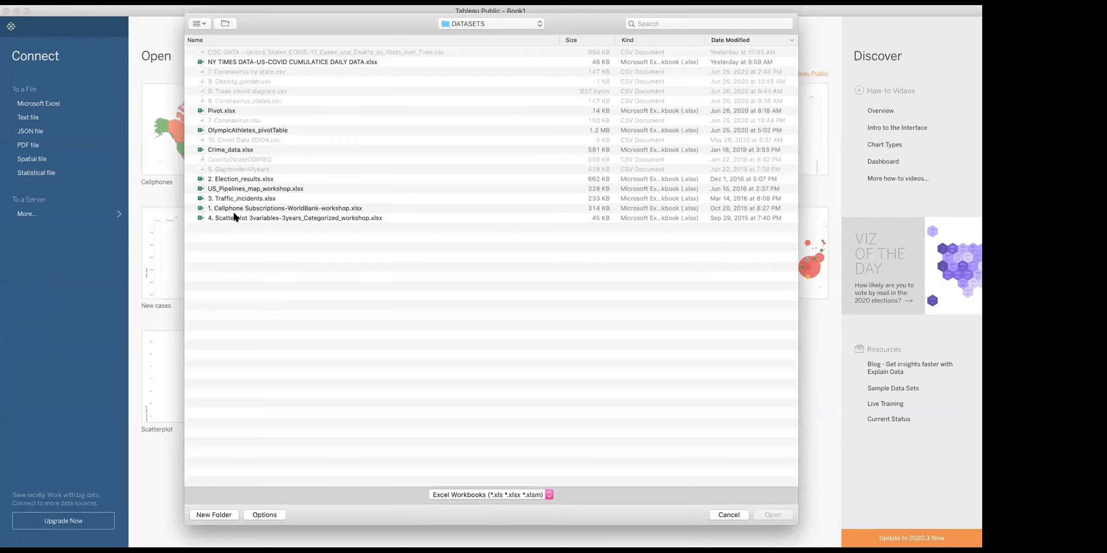
{"action": "left_click", "coordinate": [243, 179]}
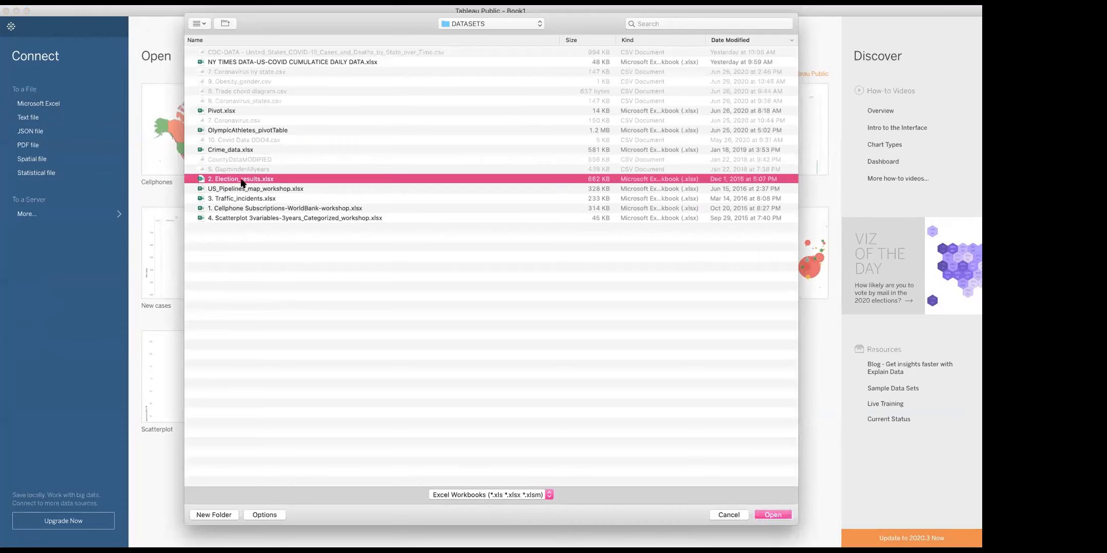
{"action": "left_click", "coordinate": [772, 515]}
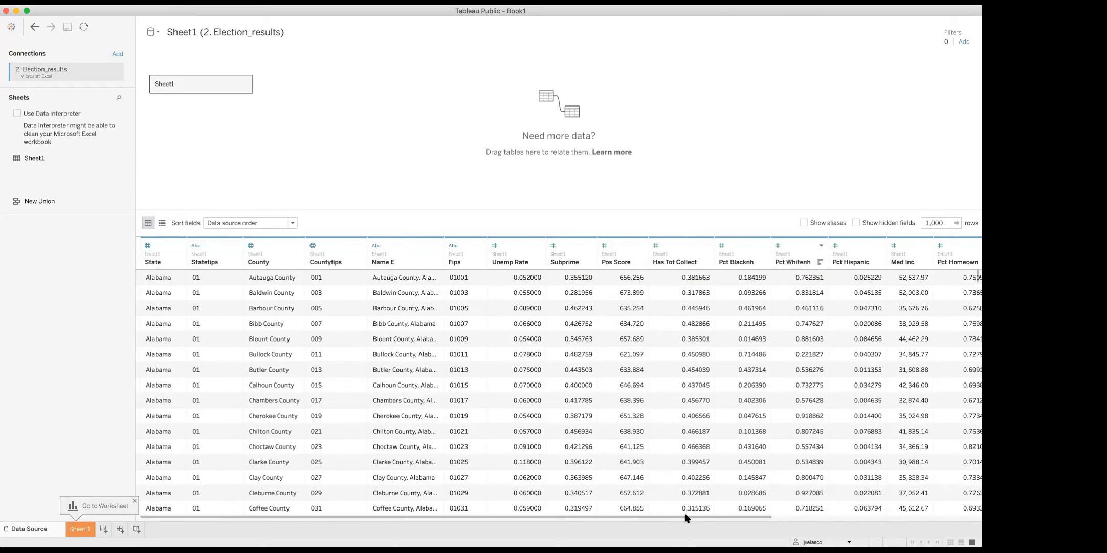
Examine the election data's columns in the data preview, from State and County through to Pct Dem, Pct Rep and Vote Cat
{"action": "scroll", "coordinate": [684, 515], "scroll_direction": "right", "scroll_amount": 2}
{"action": "scroll", "coordinate": [714, 517], "scroll_direction": "right", "scroll_amount": 3}
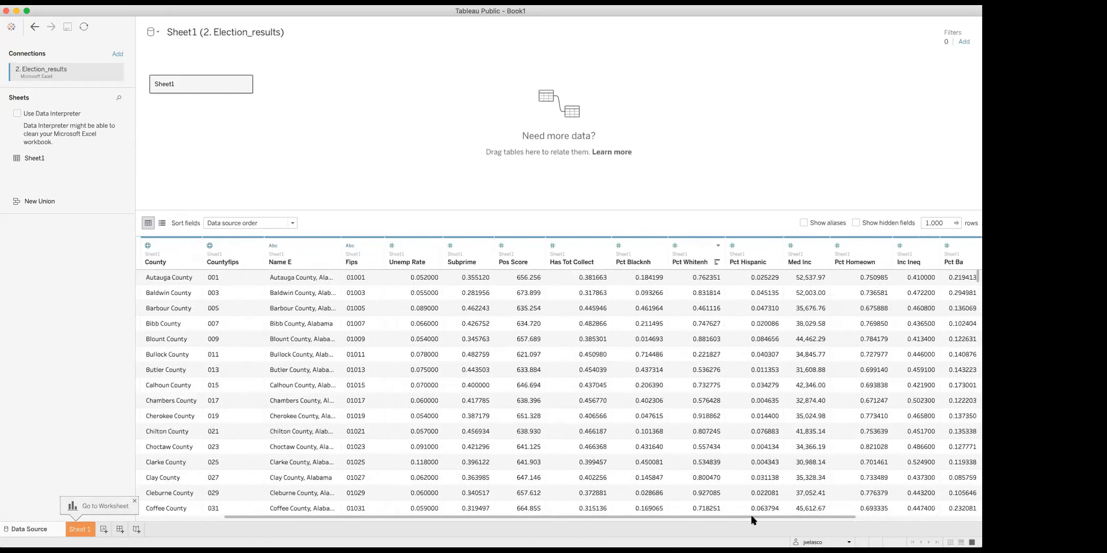
{"action": "scroll", "coordinate": [702, 518], "scroll_direction": "right", "scroll_amount": 2}
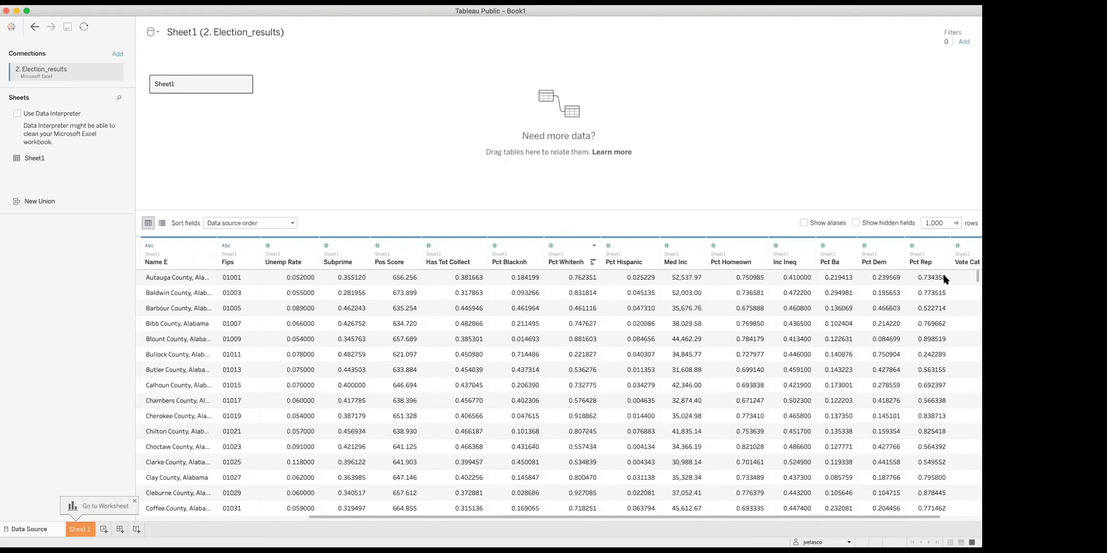
{"action": "scroll", "coordinate": [860, 517], "scroll_direction": "right", "scroll_amount": 2}
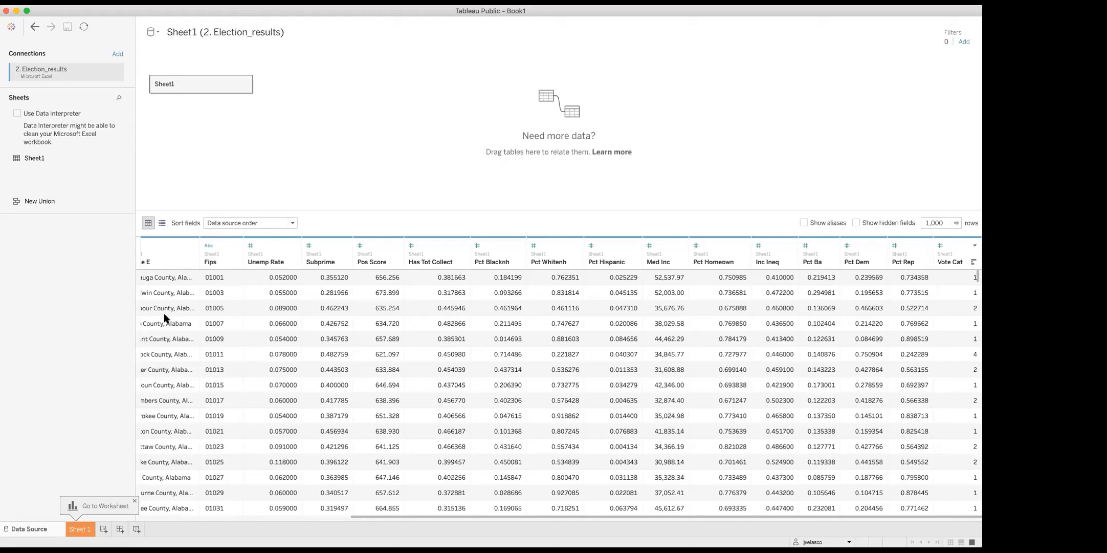
Open the Sheet 1 worksheet and look through the available dimension and measure fields
{"action": "left_click", "coordinate": [80, 530]}
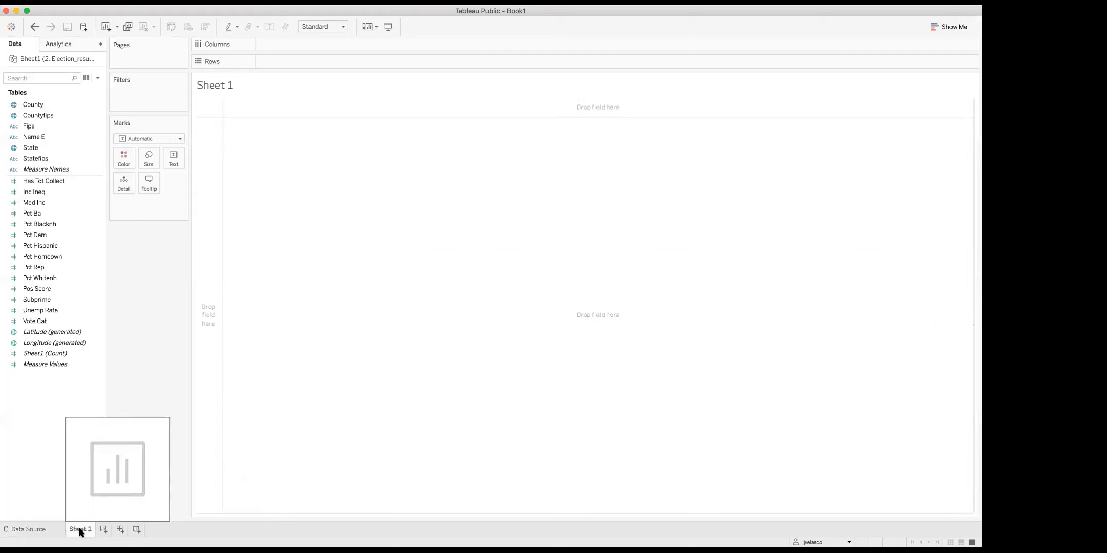
{"action": "left_click", "coordinate": [41, 310]}
{"action": "left_click", "coordinate": [44, 180]}
{"action": "left_click", "coordinate": [48, 245]}
{"action": "left_click", "coordinate": [51, 331]}
{"action": "left_click", "coordinate": [53, 342]}
{"action": "left_click", "coordinate": [44, 245]}
{"action": "left_click", "coordinate": [46, 158]}
{"action": "left_click", "coordinate": [49, 126]}
{"action": "left_click", "coordinate": [44, 106]}
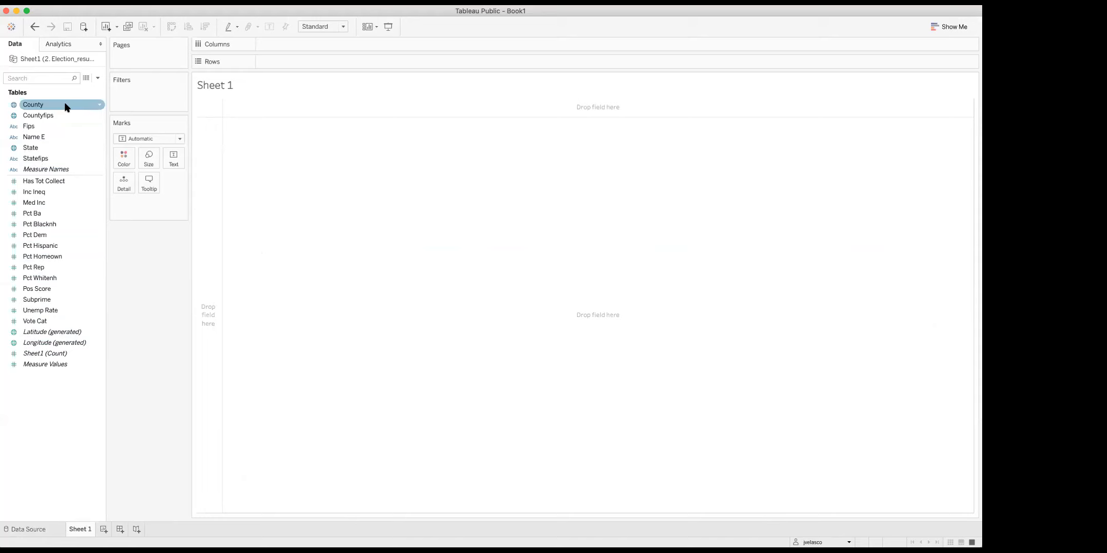
Plot the County field on a map and set the mark type to Map for filled county areas
{"action": "left_click", "coordinate": [34, 106]}
{"action": "double_click", "coordinate": [34, 107]}
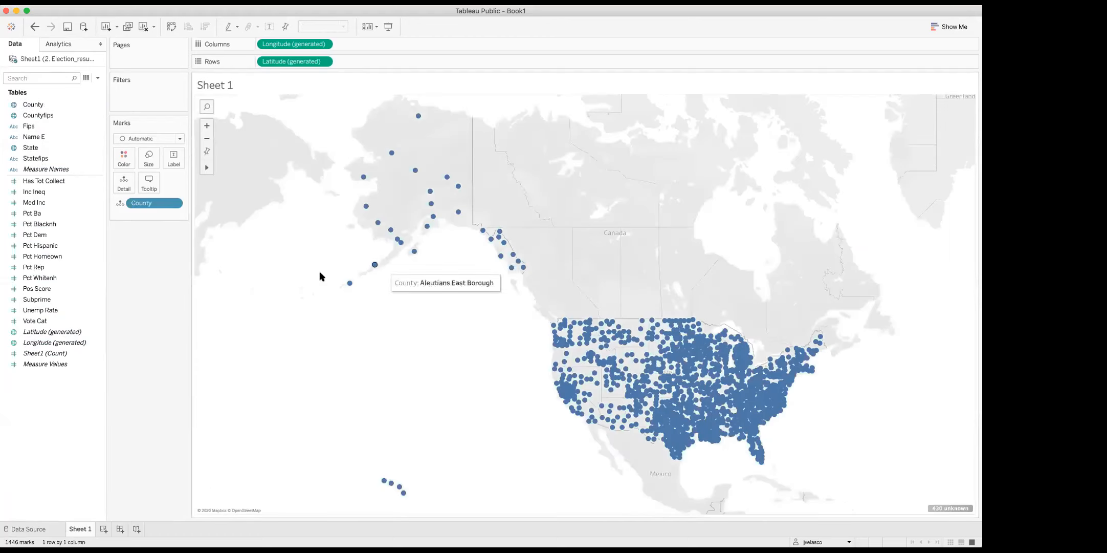
{"action": "left_click", "coordinate": [180, 139]}
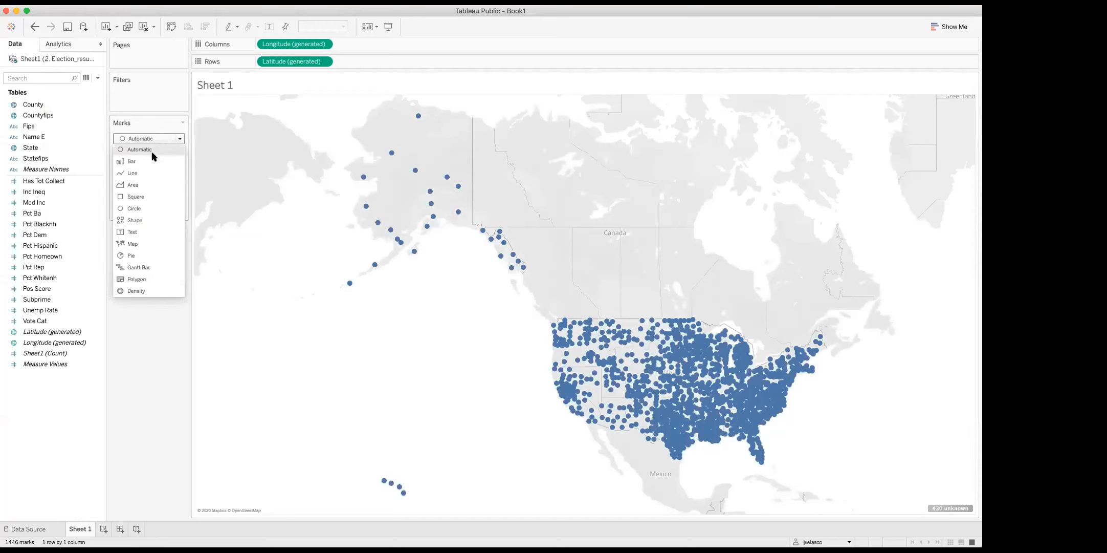
{"action": "left_click", "coordinate": [133, 244]}
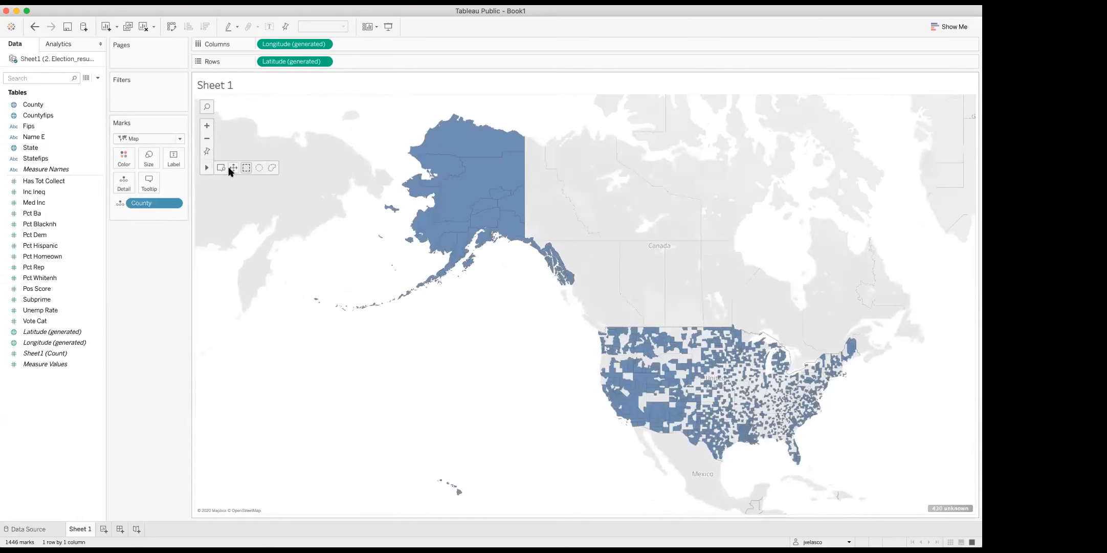
Center the map on the contiguous United States and enlarge that area
{"action": "left_click", "coordinate": [231, 169]}
{"action": "left_click_drag", "start_coordinate": [688, 276], "coordinate": [497, 139]}
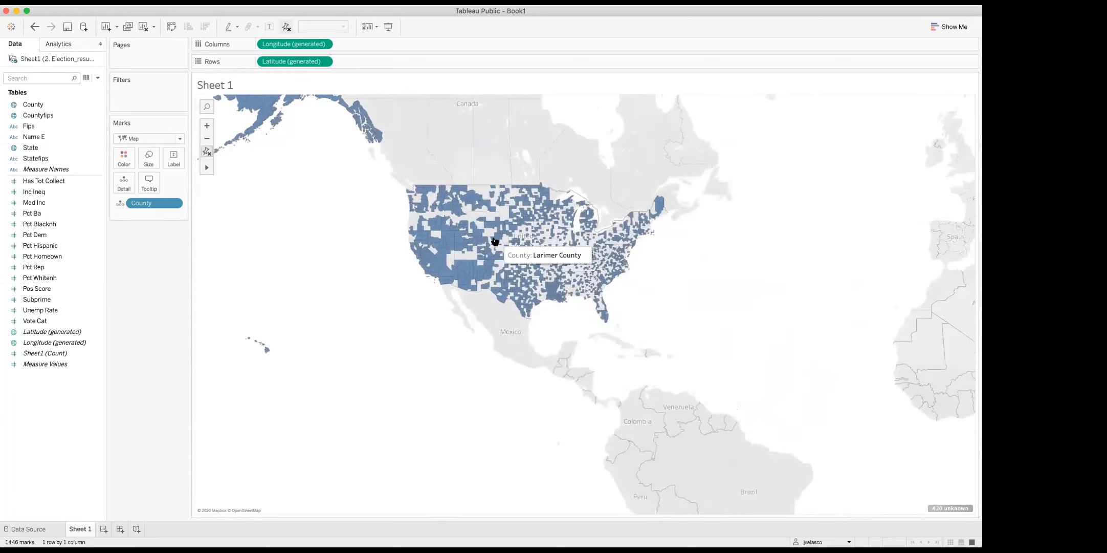
{"action": "left_click", "coordinate": [221, 168]}
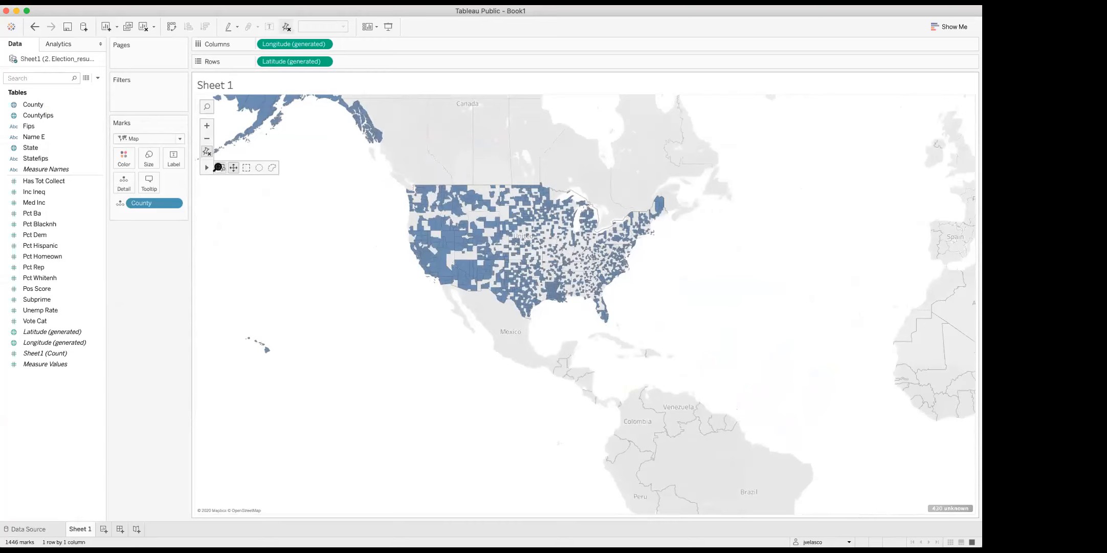
{"action": "left_click_drag", "start_coordinate": [386, 176], "coordinate": [684, 353]}
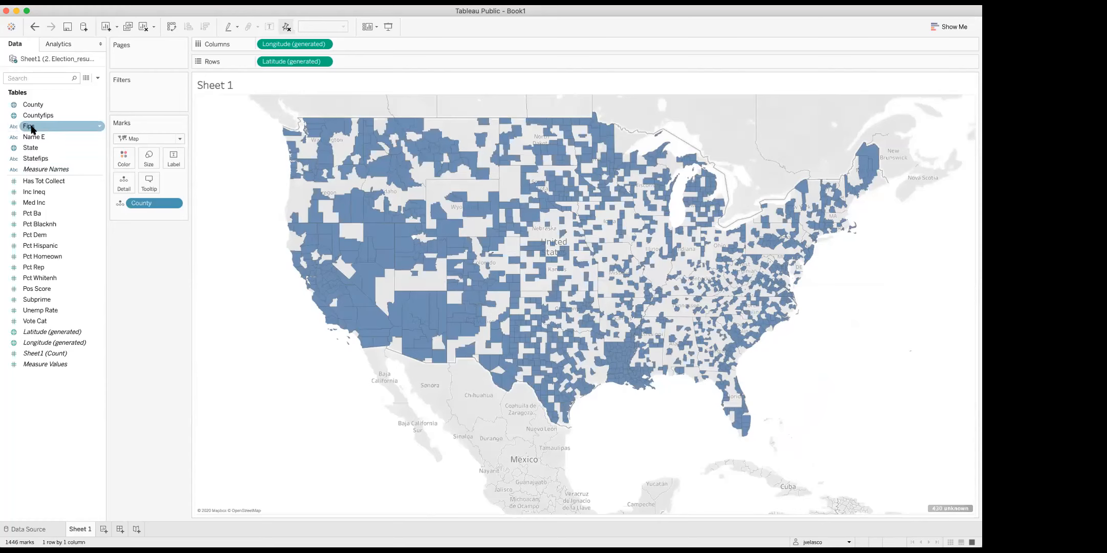
Assign the County geographic role to the Fips field and add Fips to the map
{"action": "left_click", "coordinate": [64, 127]}
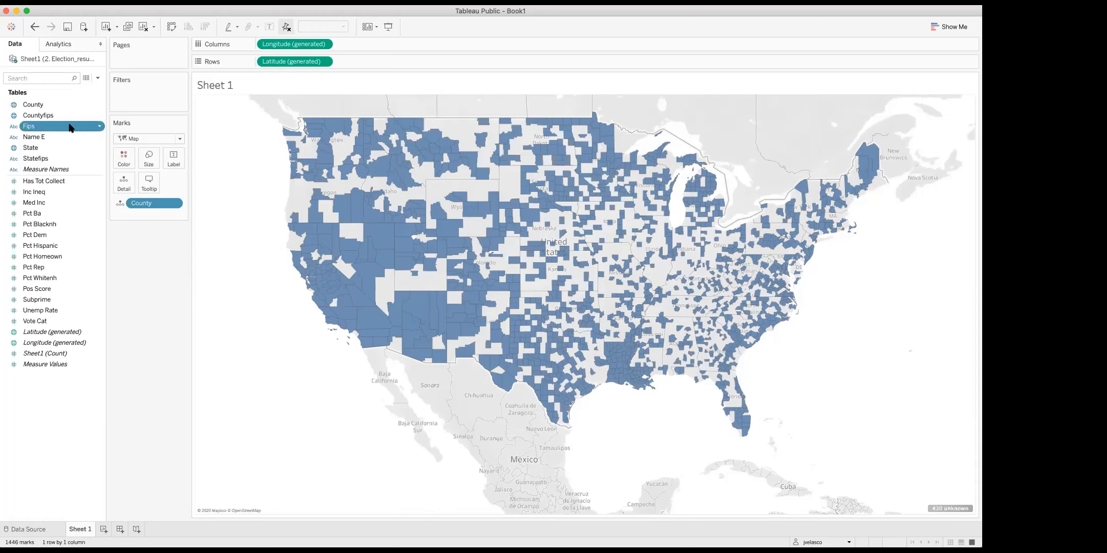
{"action": "left_click", "coordinate": [100, 129]}
{"action": "mouse_move", "coordinate": [119, 205]}
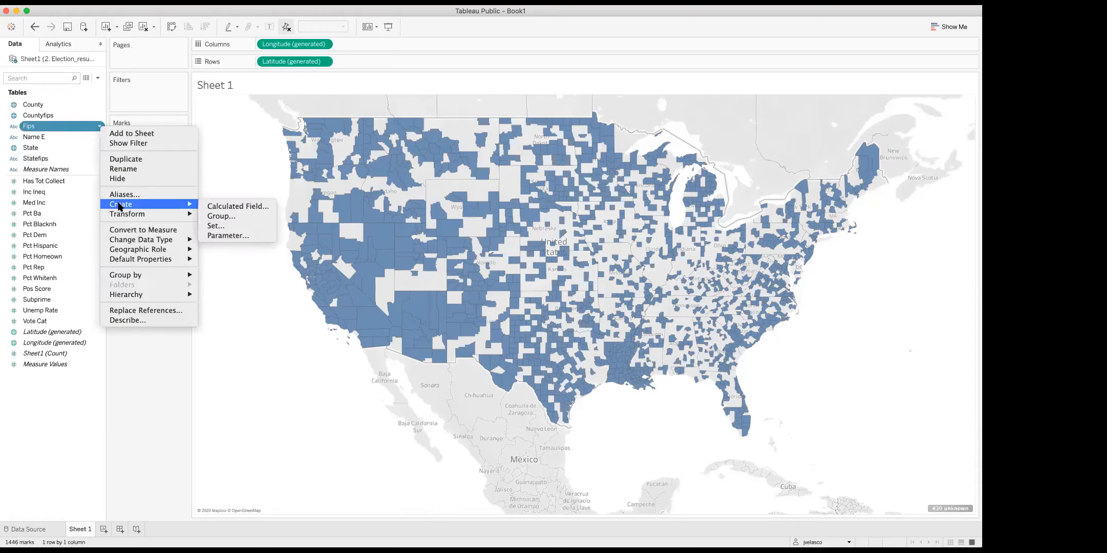
{"action": "mouse_move", "coordinate": [136, 250]}
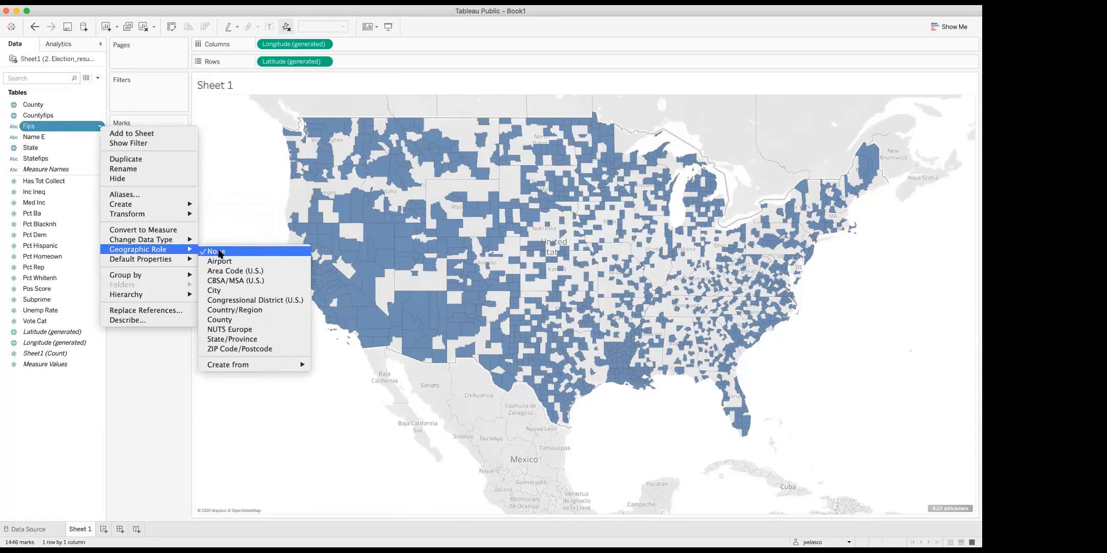
{"action": "left_click", "coordinate": [222, 319]}
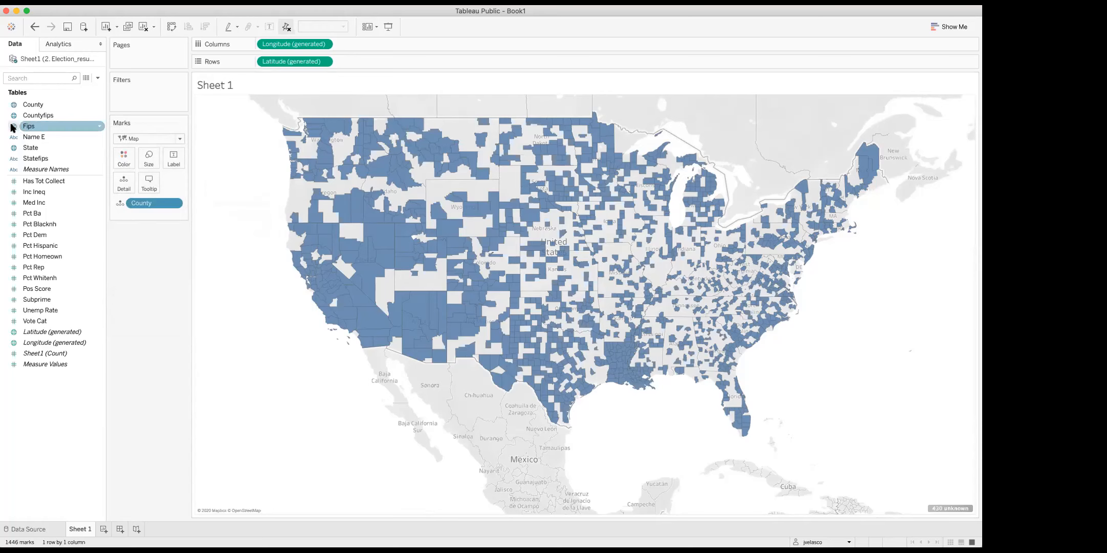
{"action": "double_click", "coordinate": [31, 127]}
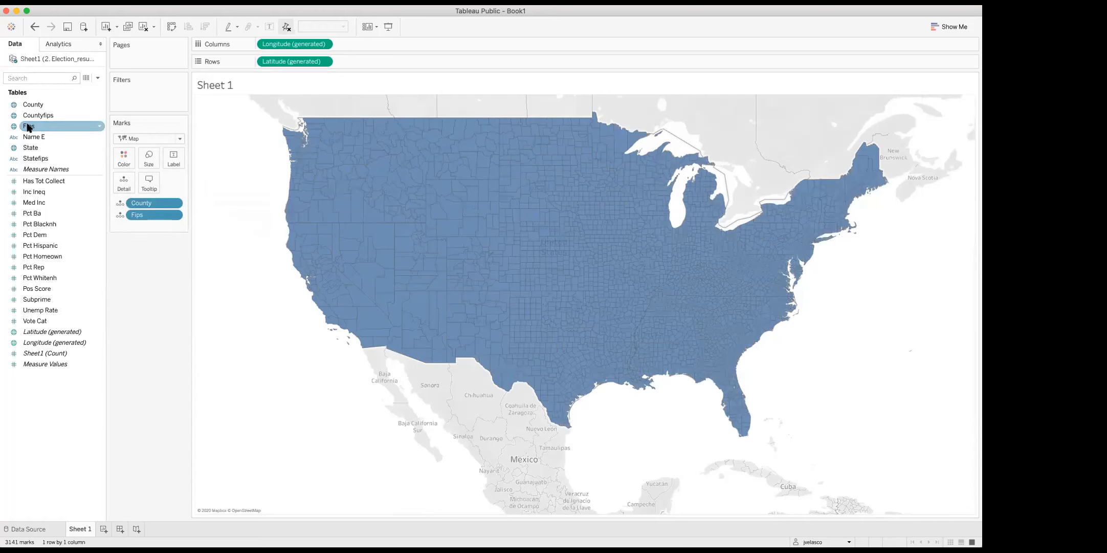
Reframe the completed county map so the contiguous United States fills the view
{"action": "mouse_move", "coordinate": [205, 169]}
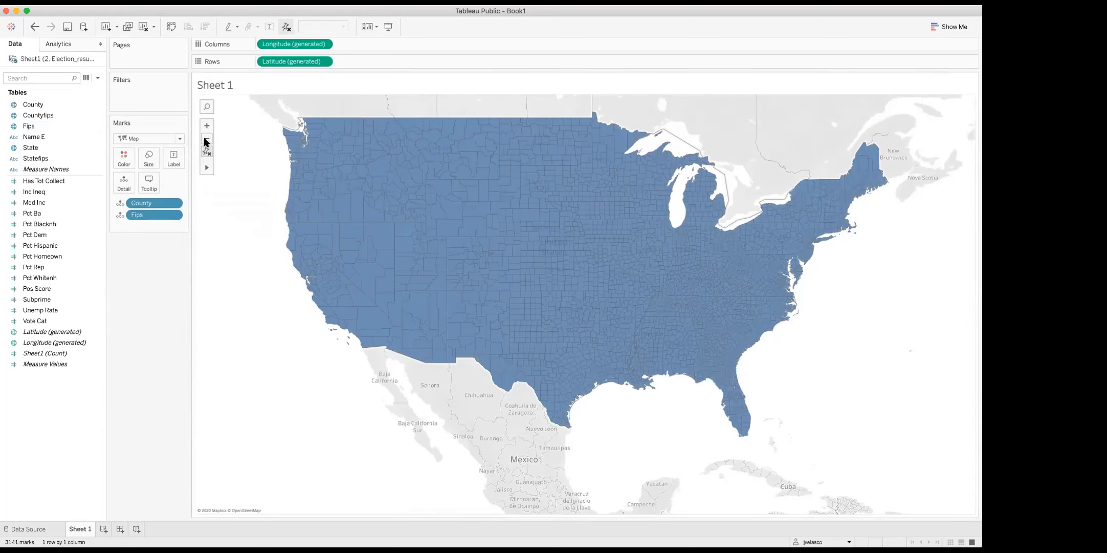
{"action": "left_click", "coordinate": [206, 140]}
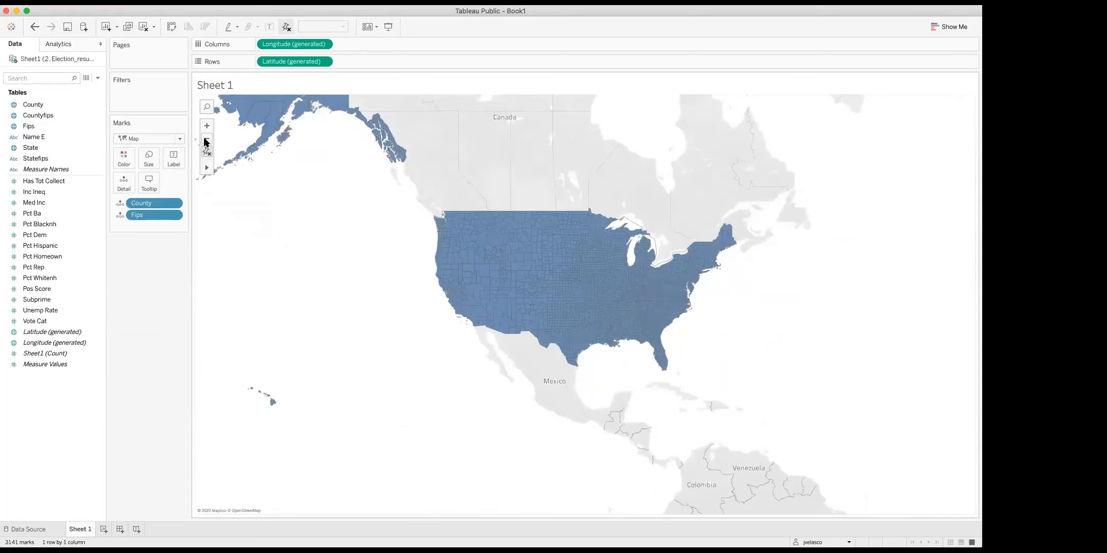
{"action": "left_click", "coordinate": [207, 140]}
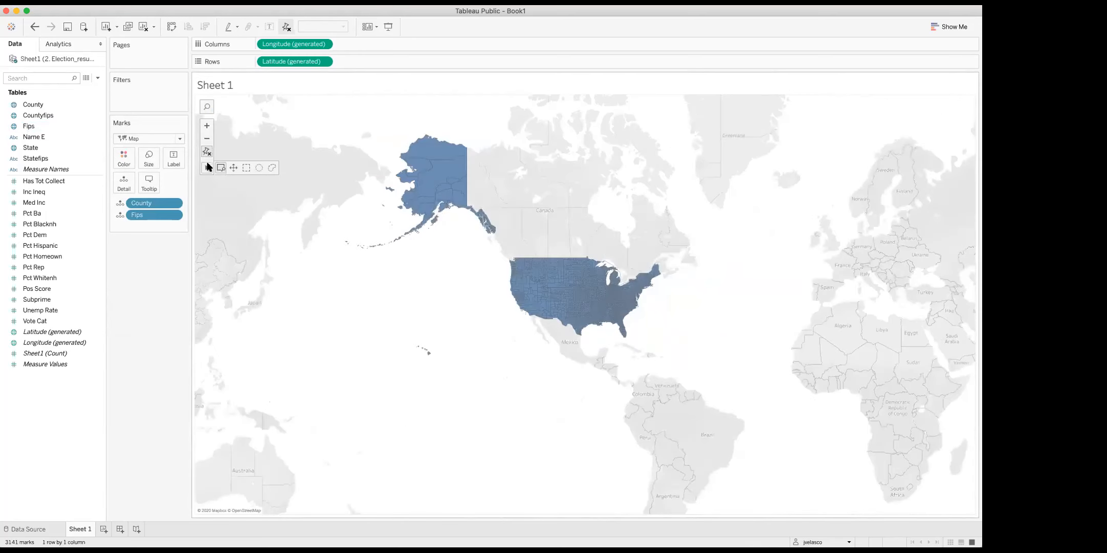
{"action": "left_click", "coordinate": [221, 167]}
{"action": "left_click_drag", "start_coordinate": [498, 248], "coordinate": [668, 344]}
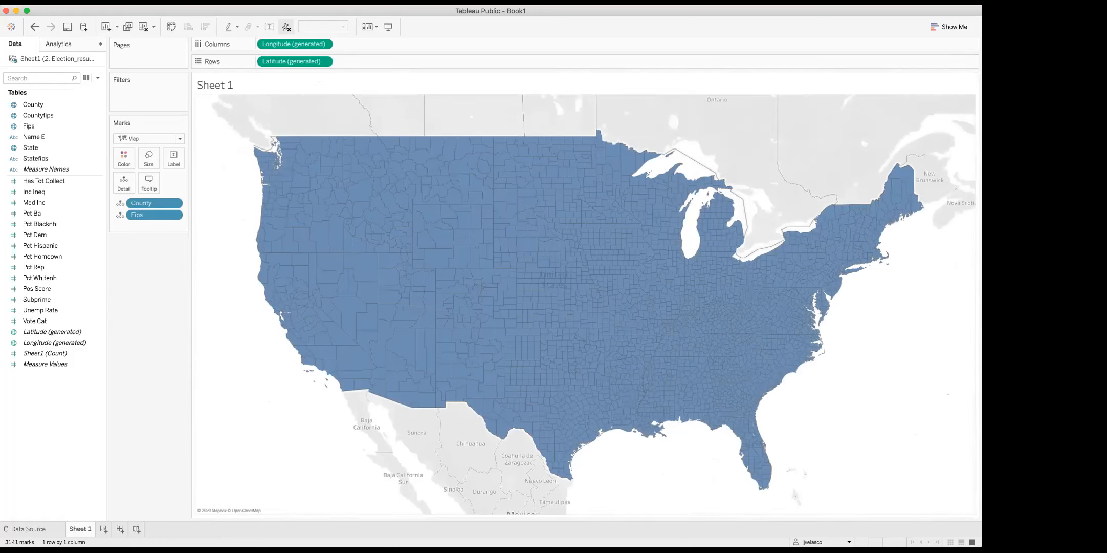
Turn off the Base, Land Cover, Country/Region Borders and Names, and State/Province Borders and Names map layers
{"action": "left_click", "coordinate": [297, 1]}
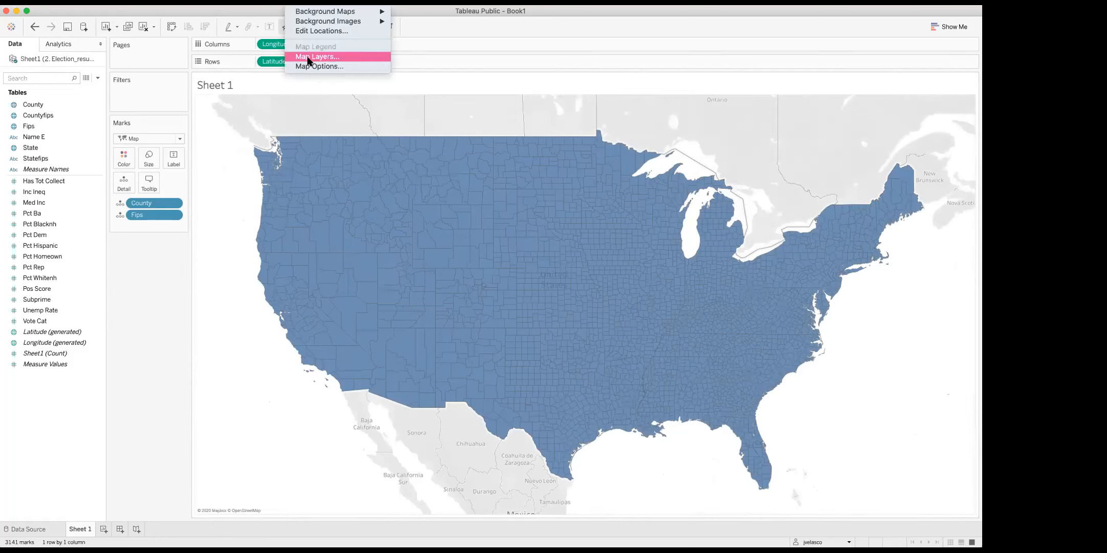
{"action": "left_click", "coordinate": [314, 56]}
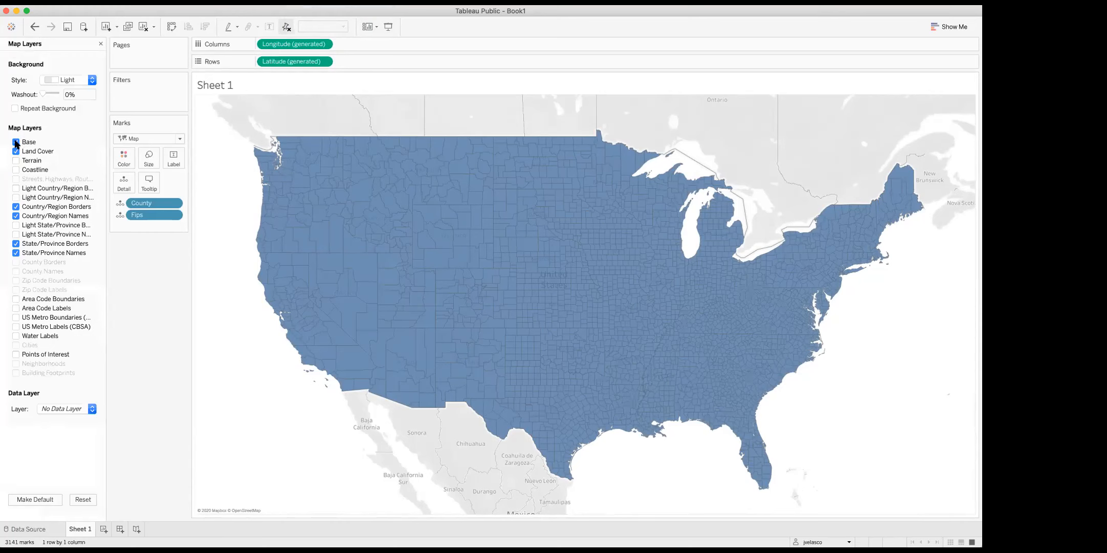
{"action": "left_click", "coordinate": [16, 143]}
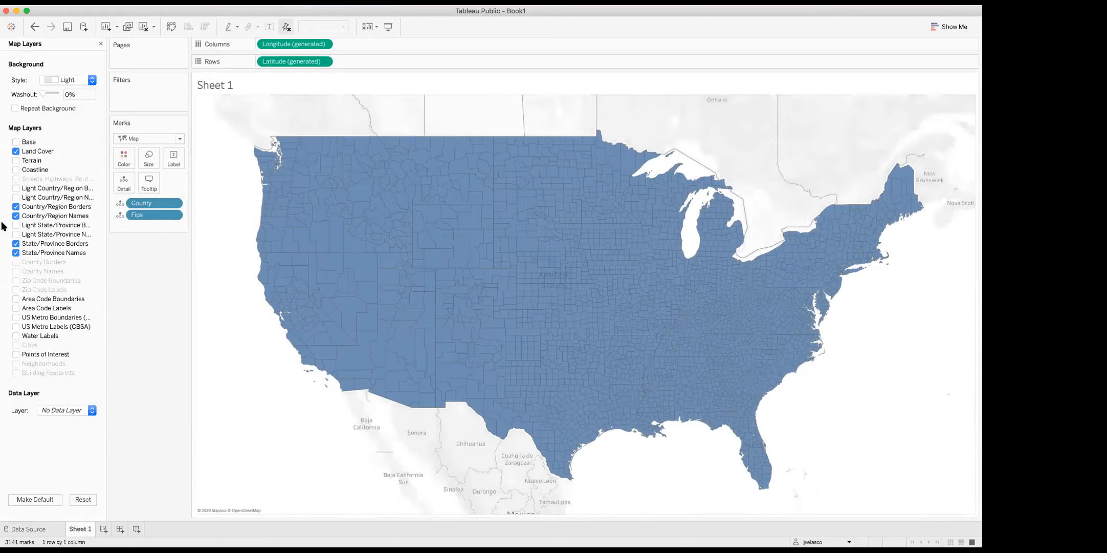
{"action": "left_click", "coordinate": [15, 206]}
{"action": "left_click", "coordinate": [15, 215]}
{"action": "left_click", "coordinate": [16, 244]}
{"action": "left_click", "coordinate": [16, 253]}
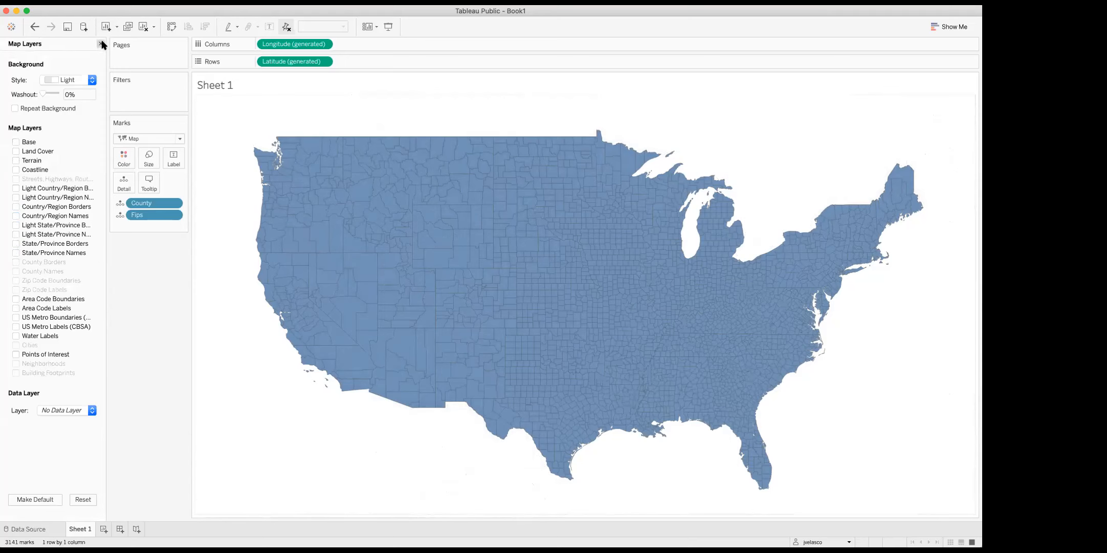
{"action": "left_click", "coordinate": [102, 44]}
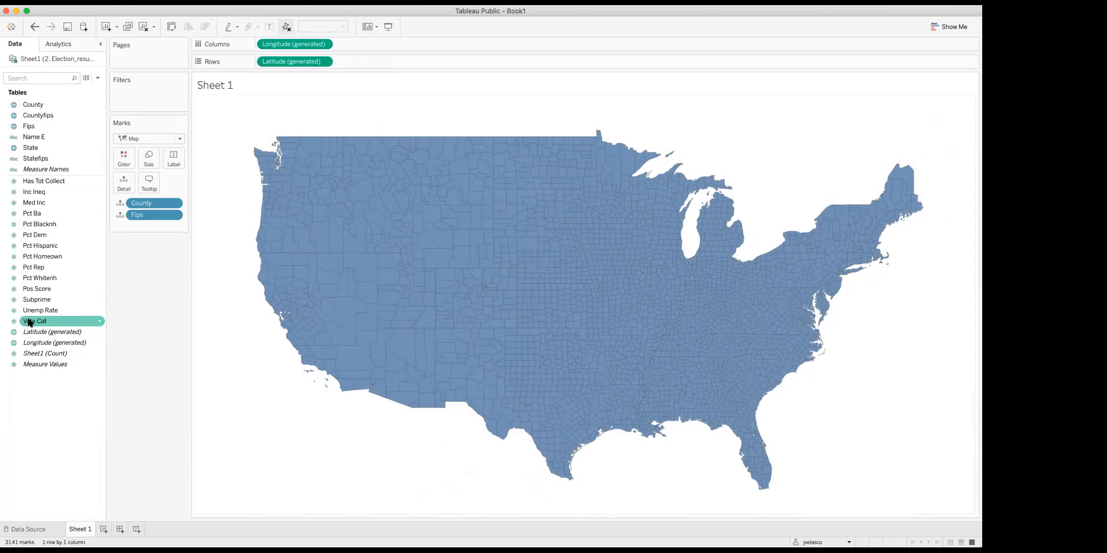
Color the counties by Vote Cat using the Red-Blue Diverging palette with stepped color in 4 steps
{"action": "left_click_drag", "start_coordinate": [33, 322], "coordinate": [123, 156]}
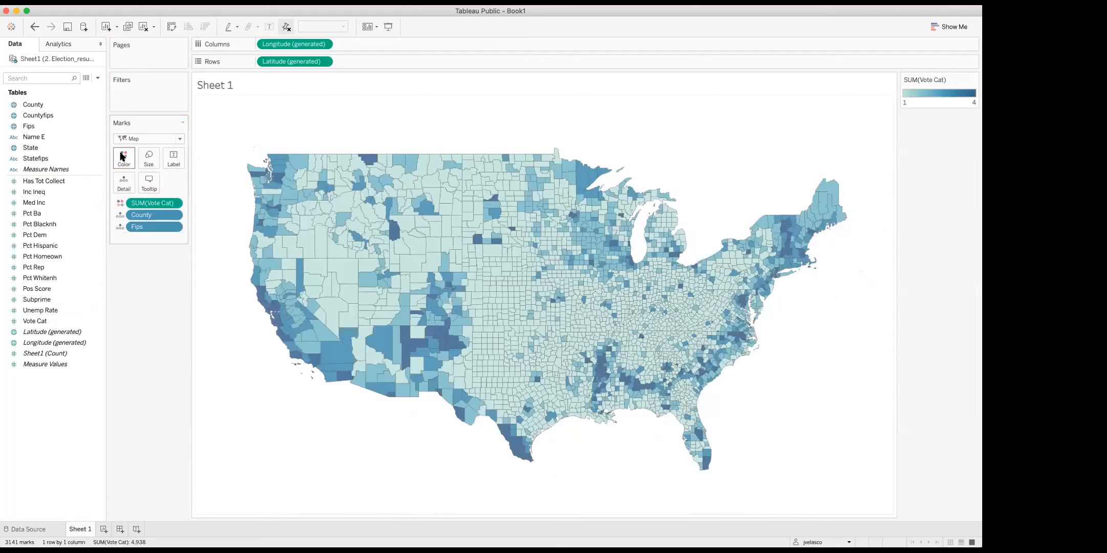
{"action": "mouse_move", "coordinate": [458, 290]}
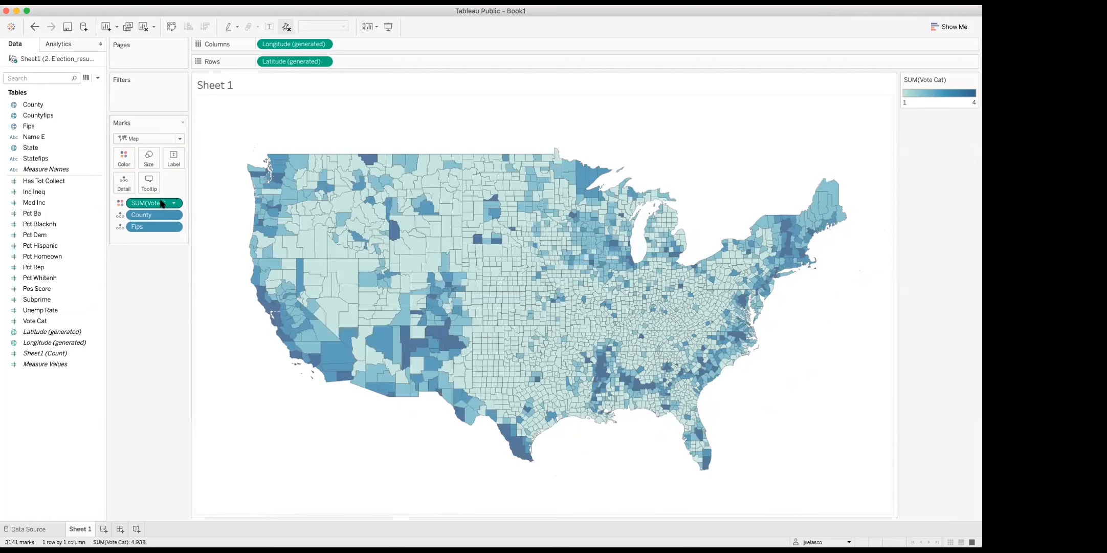
{"action": "left_click", "coordinate": [123, 157]}
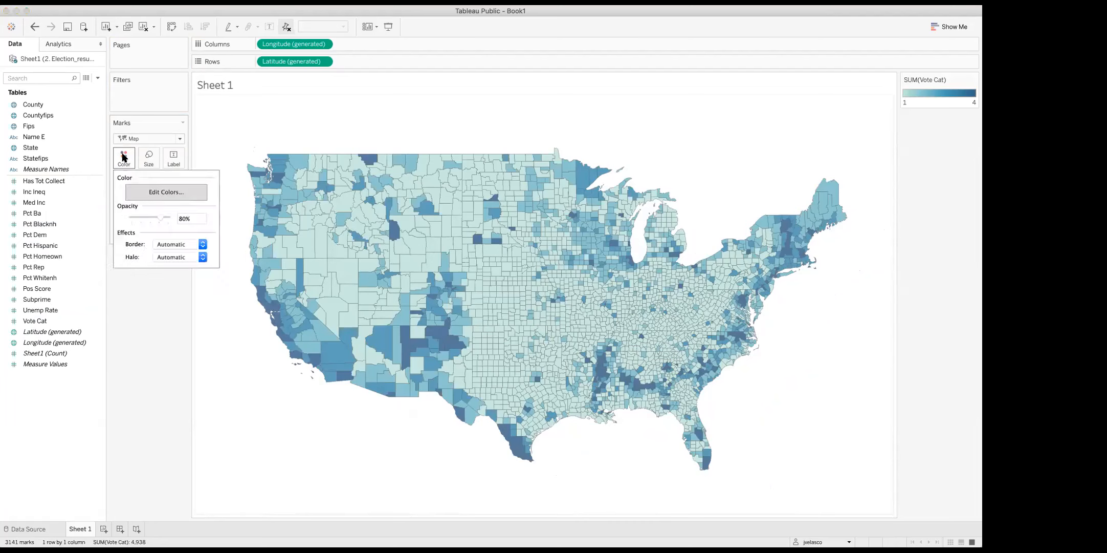
{"action": "left_click", "coordinate": [153, 192]}
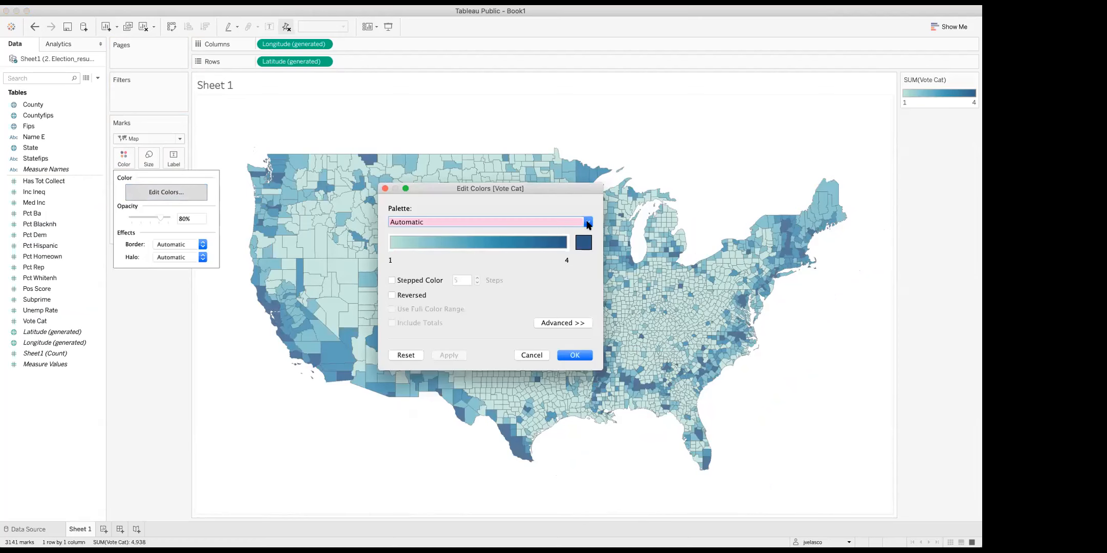
{"action": "left_click", "coordinate": [588, 221]}
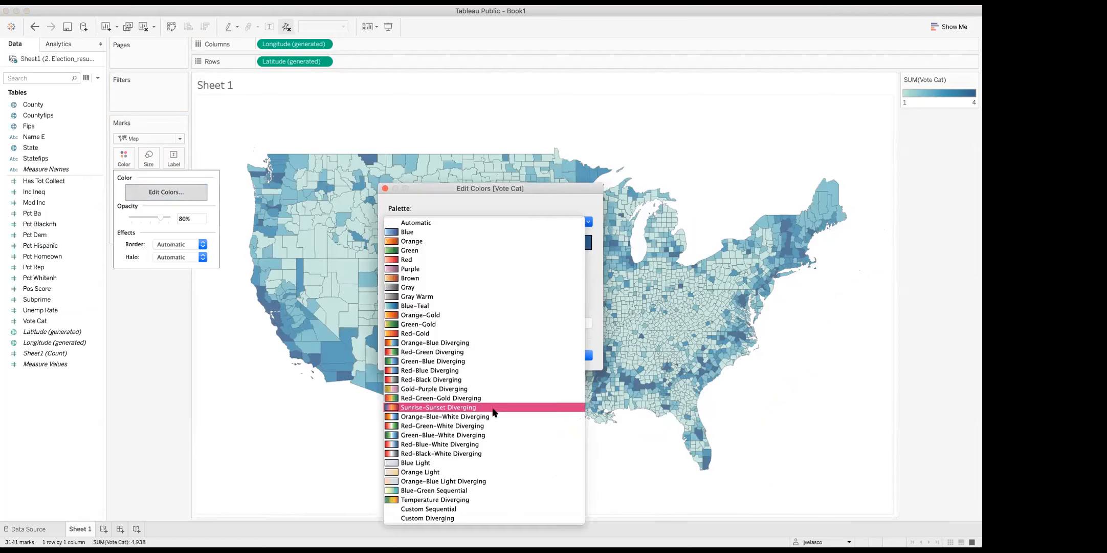
{"action": "left_click", "coordinate": [413, 370]}
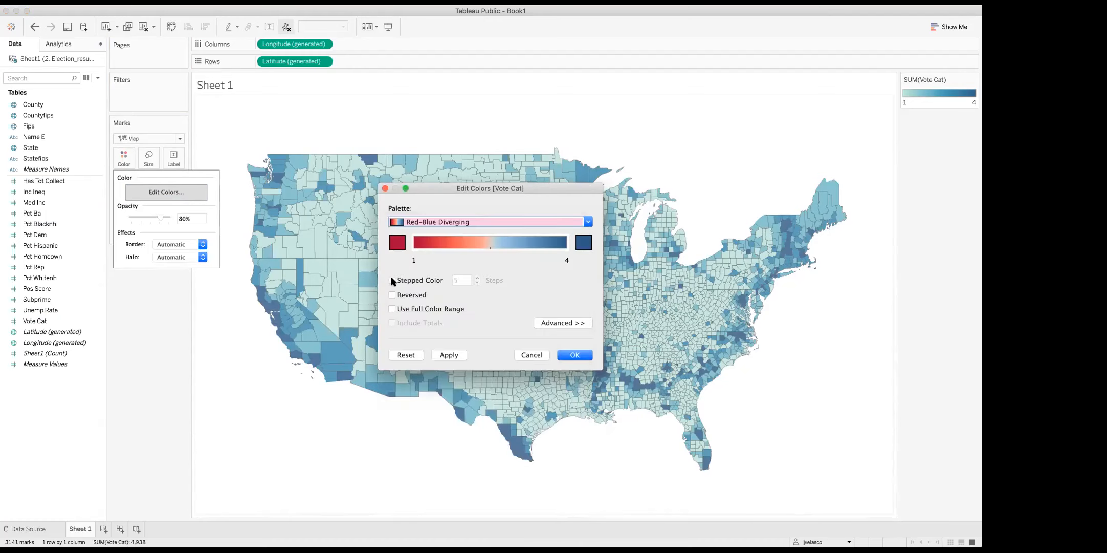
{"action": "left_click", "coordinate": [392, 280]}
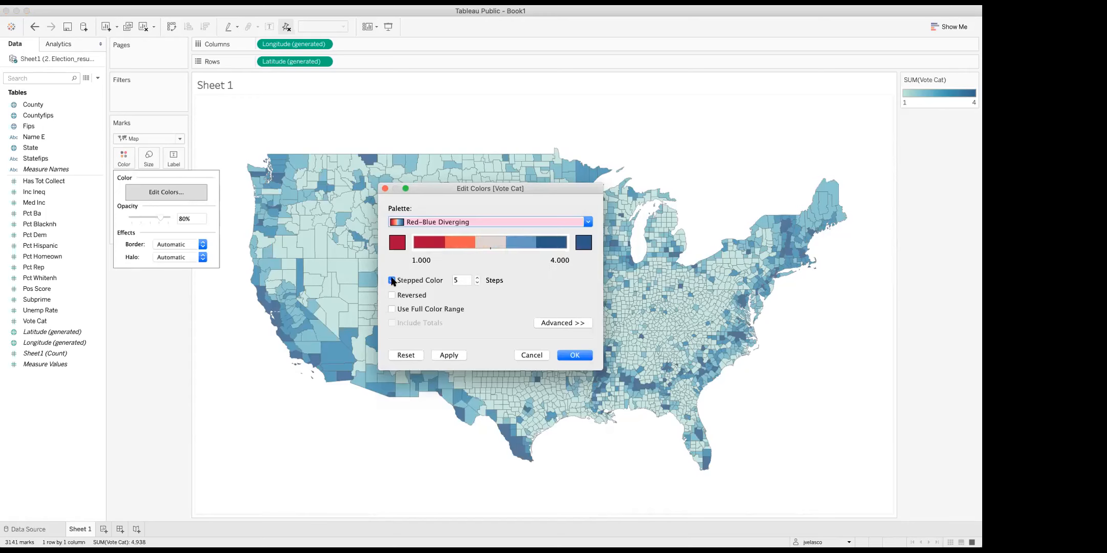
{"action": "left_click", "coordinate": [477, 281]}
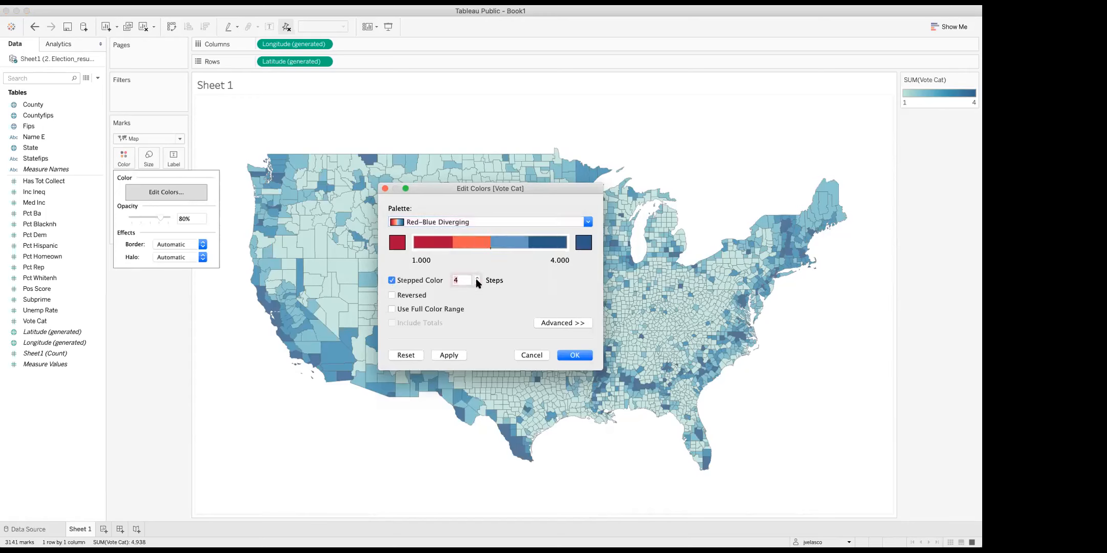
{"action": "left_click", "coordinate": [575, 355]}
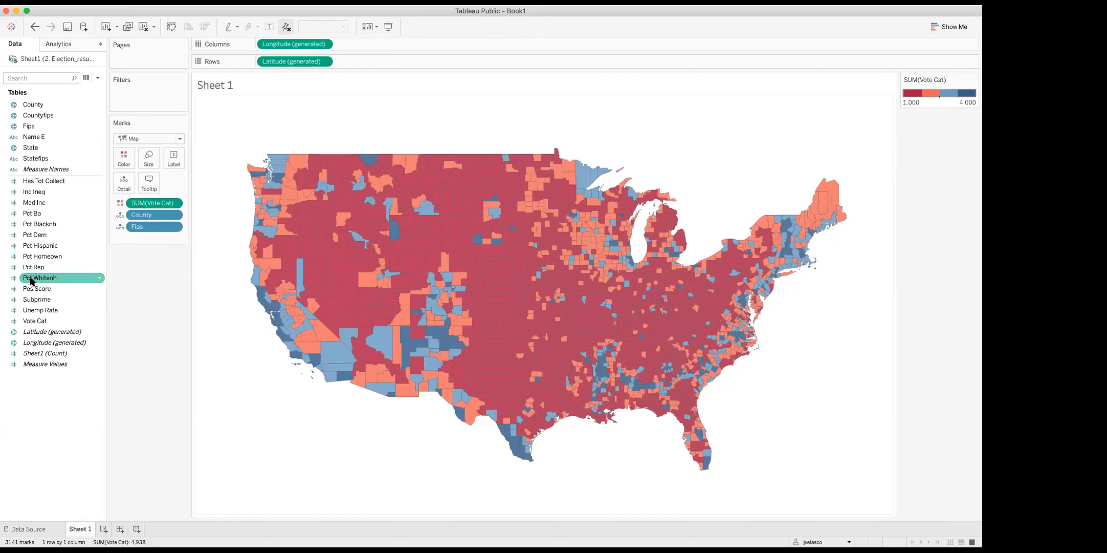
Try adding Pct Whitenh to Rows beside Latitude (generated), and undo the addition
{"action": "left_click_drag", "start_coordinate": [31, 280], "coordinate": [348, 56]}
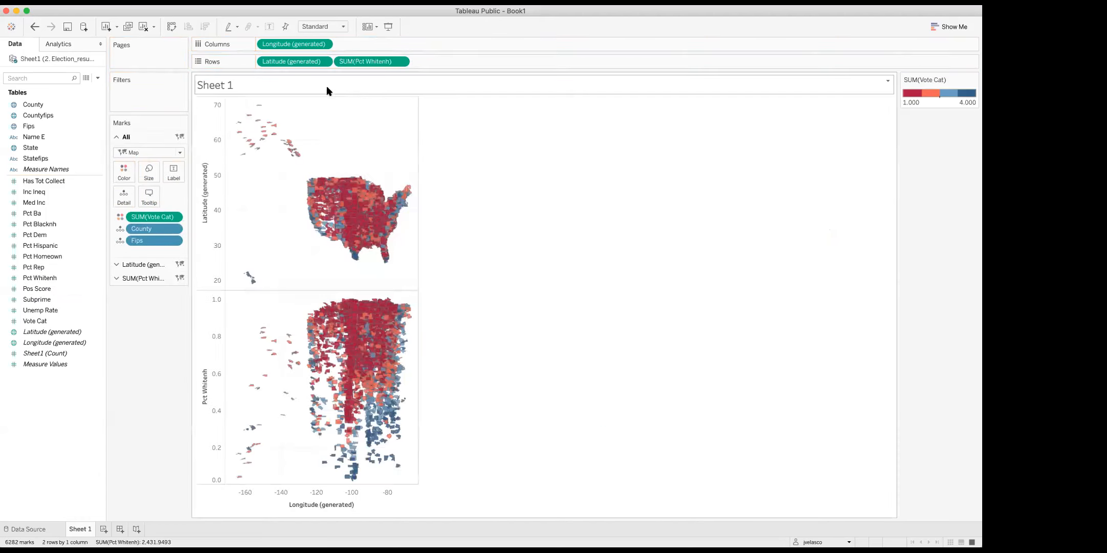
{"action": "left_click", "coordinate": [34, 26]}
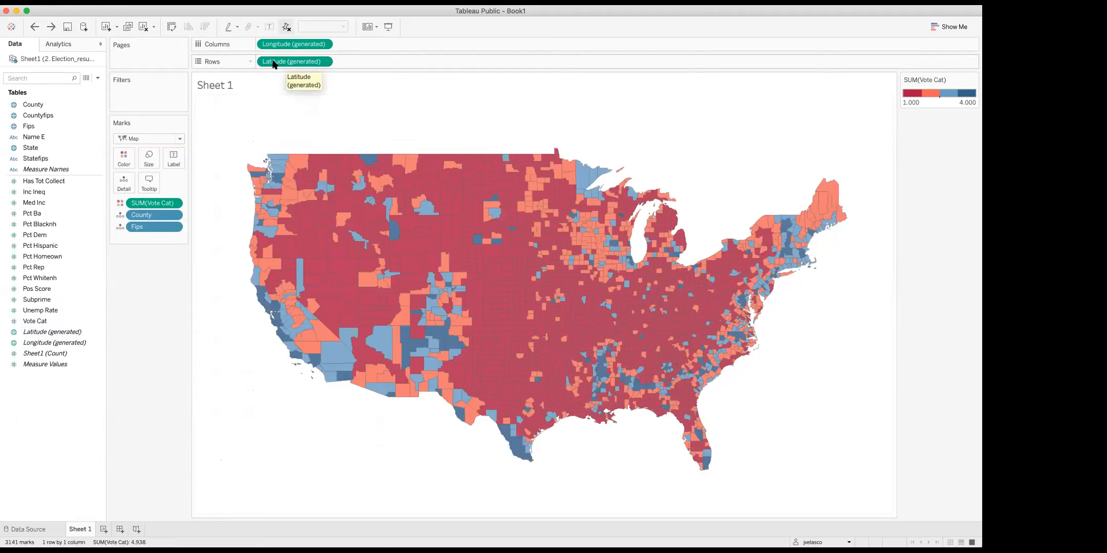
Add a second Latitude (generated) to Rows to duplicate the map, and open the second map's mark settings
{"action": "left_click_drag", "start_coordinate": [31, 333], "coordinate": [358, 62]}
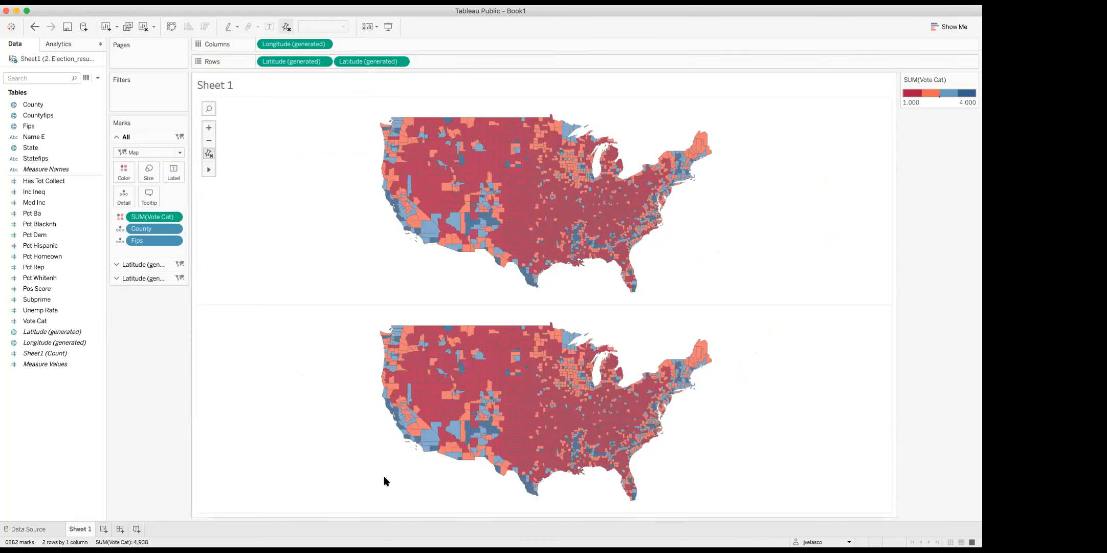
{"action": "left_click", "coordinate": [133, 278]}
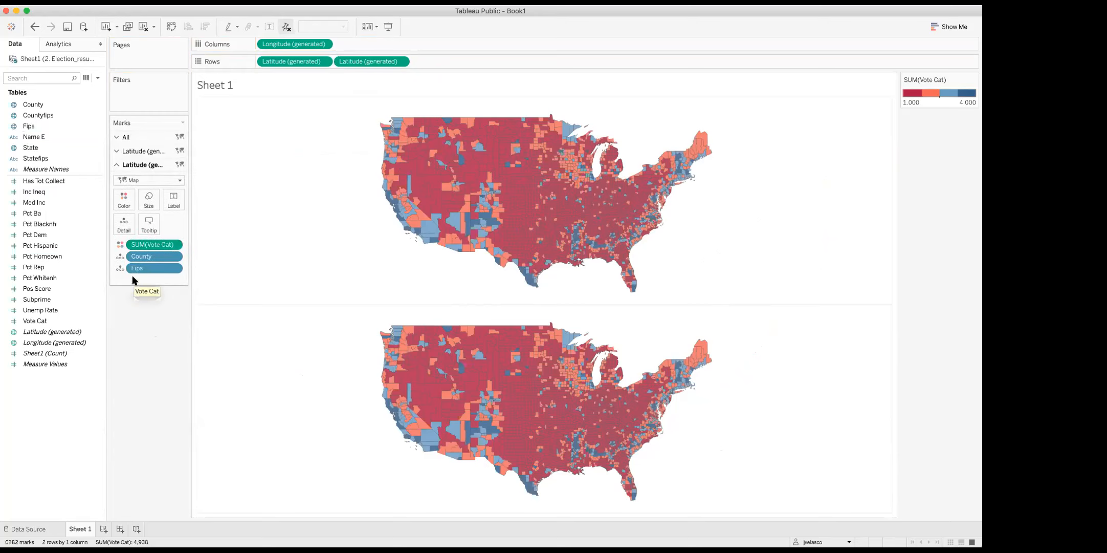
Color the second map's counties by Pct Whitenh using the Red palette
{"action": "left_click", "coordinate": [130, 153]}
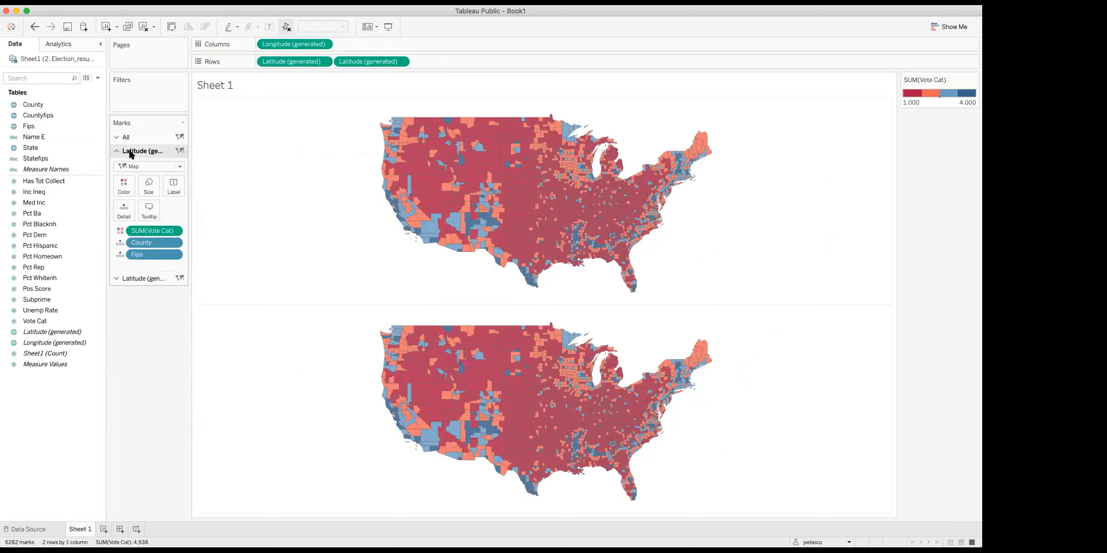
{"action": "left_click", "coordinate": [133, 279]}
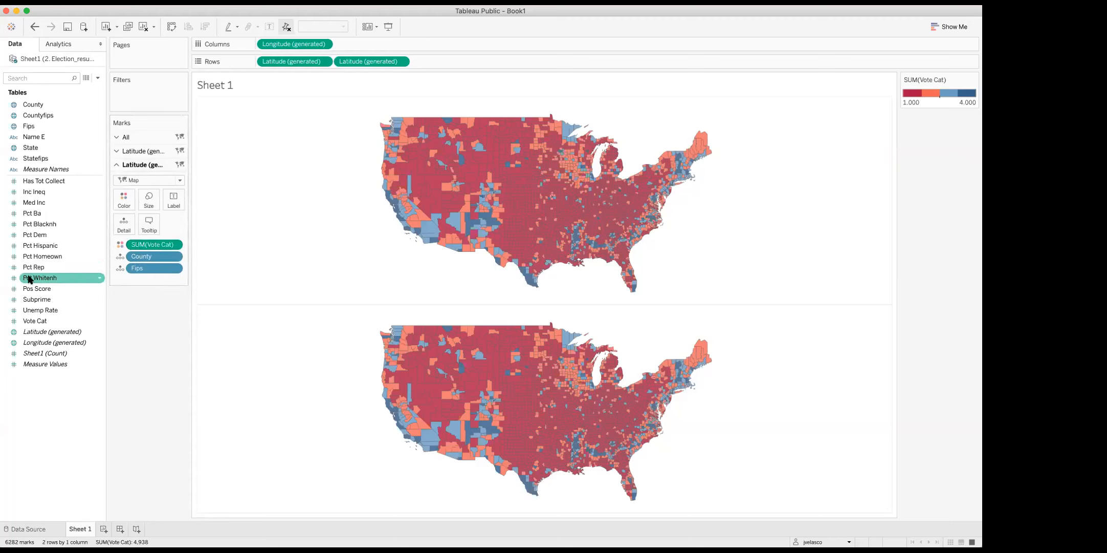
{"action": "left_click_drag", "start_coordinate": [29, 279], "coordinate": [141, 247]}
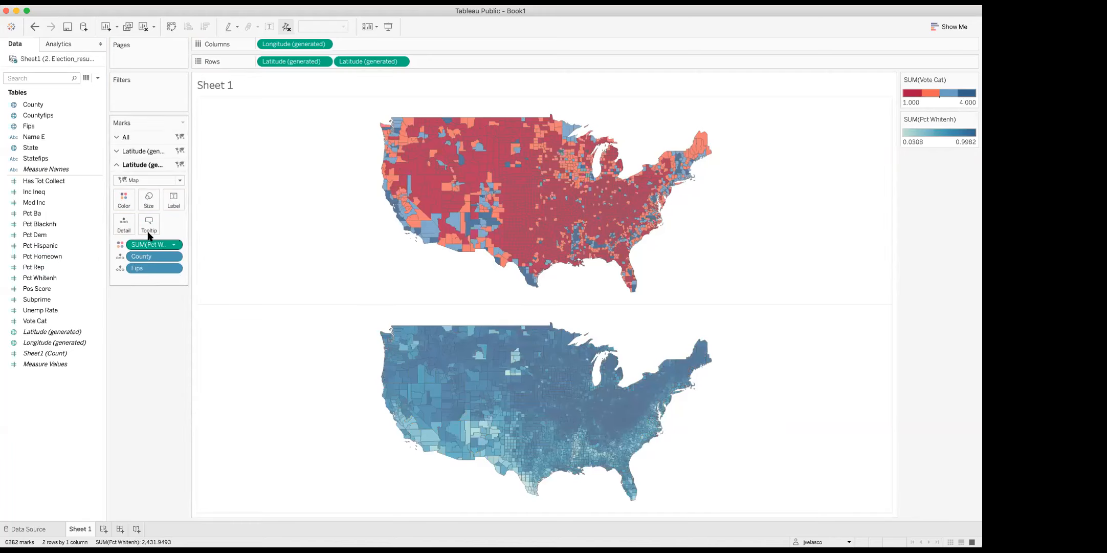
{"action": "left_click", "coordinate": [124, 199]}
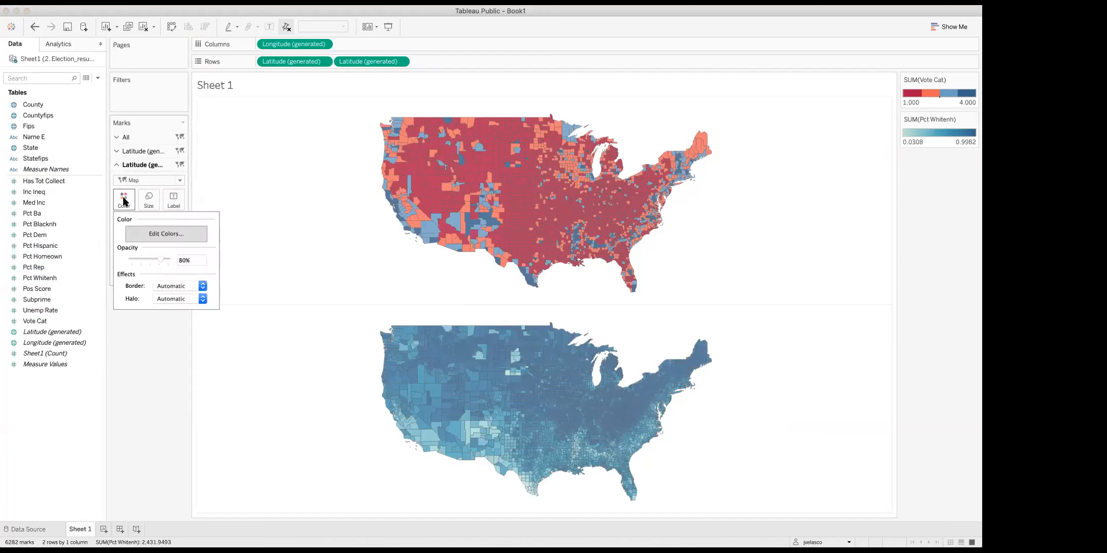
{"action": "left_click", "coordinate": [166, 233]}
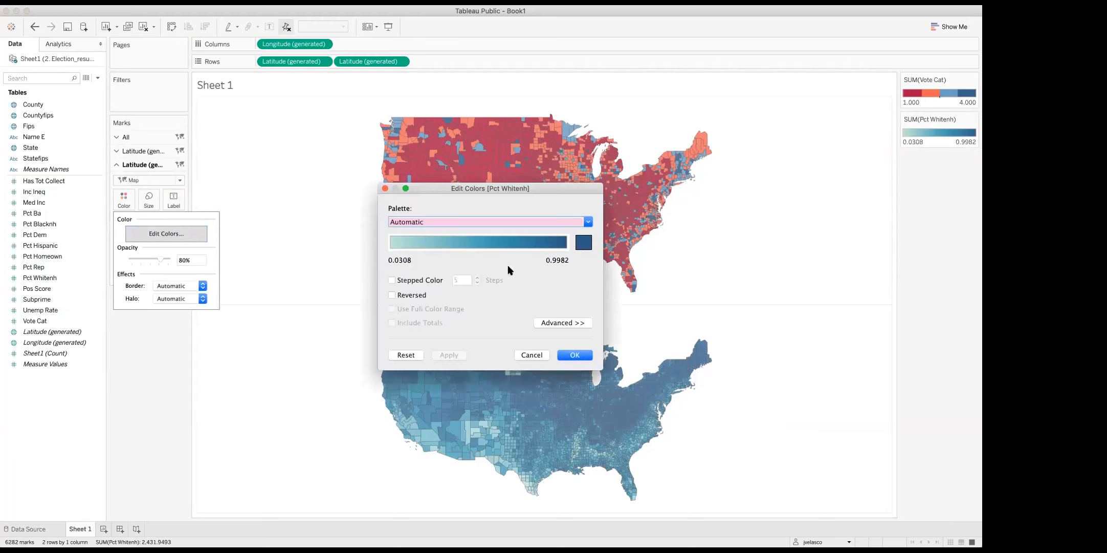
{"action": "left_click", "coordinate": [587, 222]}
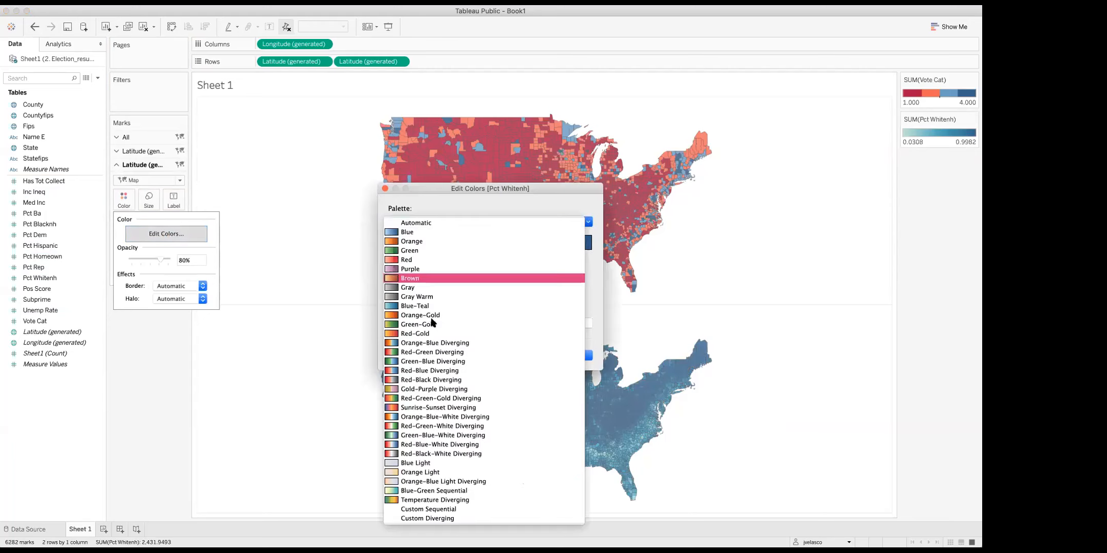
{"action": "left_click", "coordinate": [403, 260]}
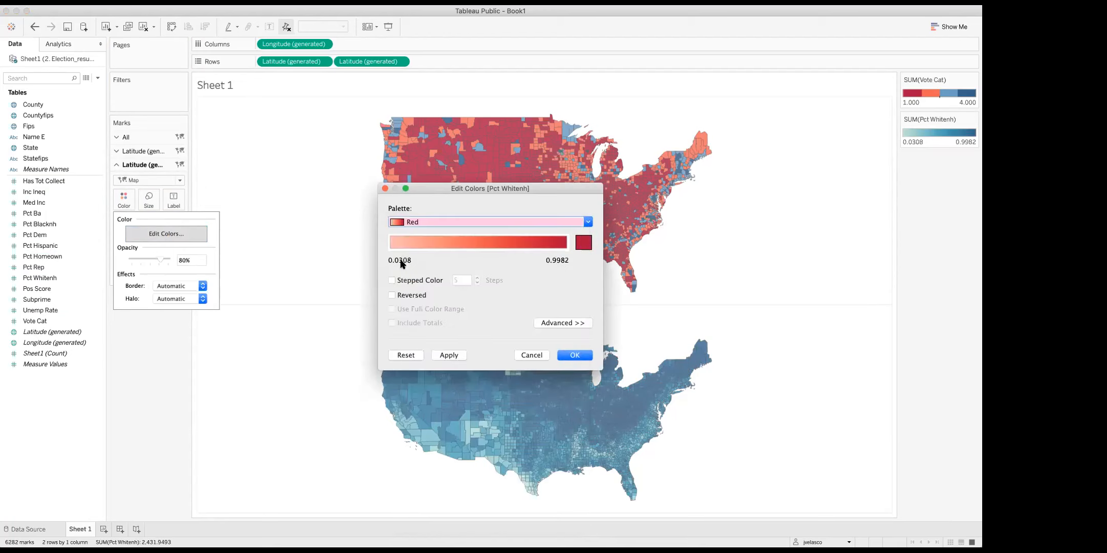
{"action": "left_click", "coordinate": [572, 355]}
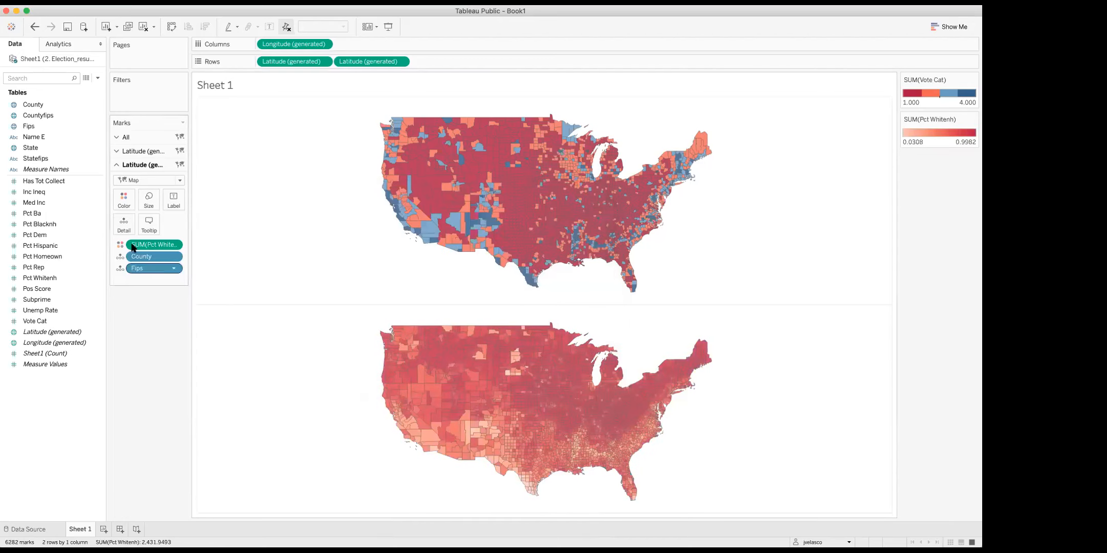
Apply stepped color with 4 steps to the Pct Whitenh coloring of the second map
{"action": "left_click", "coordinate": [125, 203]}
{"action": "left_click", "coordinate": [160, 231]}
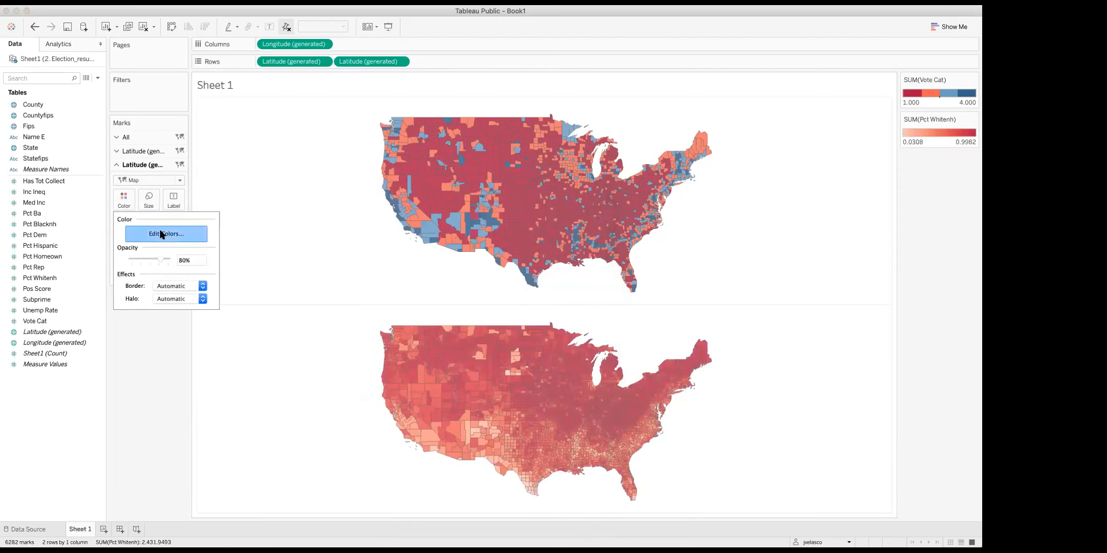
{"action": "left_click", "coordinate": [401, 281]}
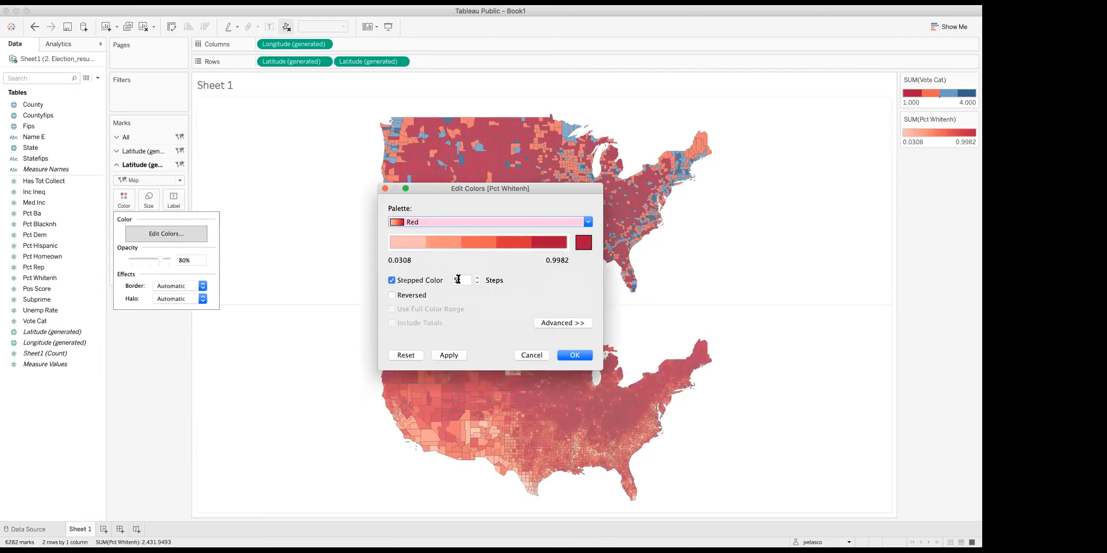
{"action": "left_click", "coordinate": [476, 283]}
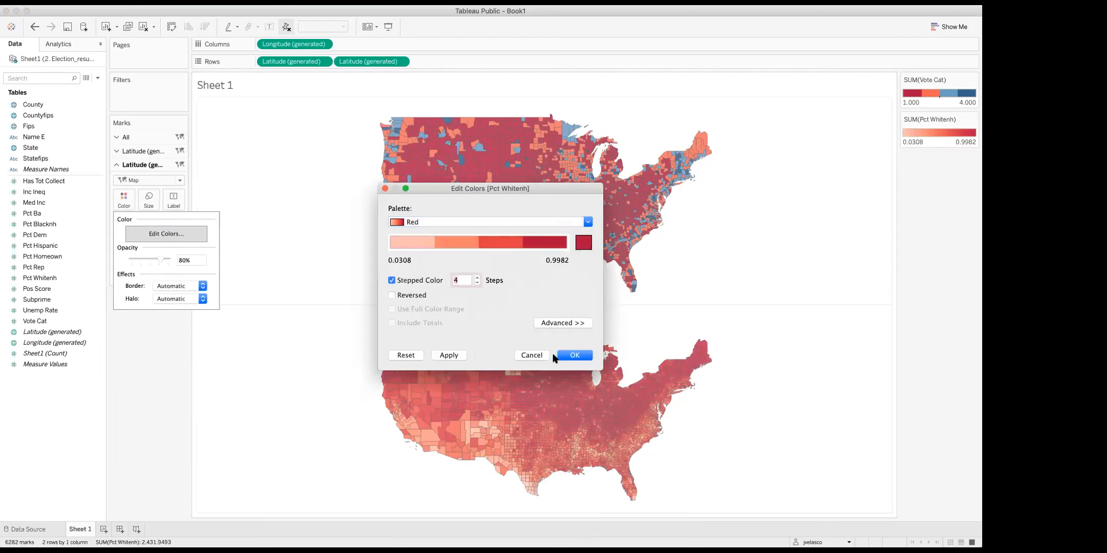
{"action": "left_click", "coordinate": [573, 354]}
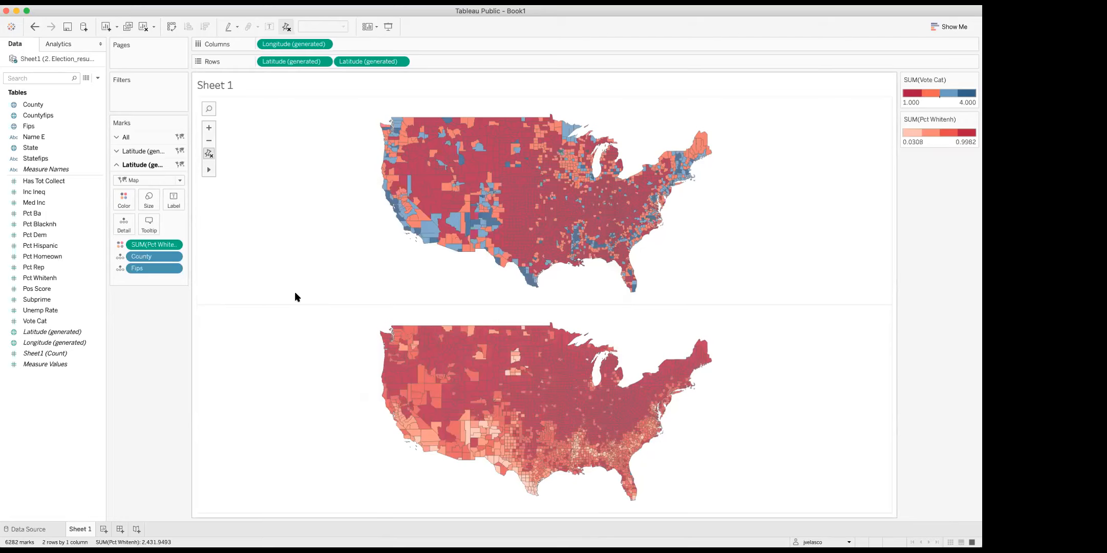
Replace the color measure of the second map with Pct Blacknh
{"action": "mouse_move", "coordinate": [554, 413]}
{"action": "left_click", "coordinate": [223, 170]}
{"action": "left_click_drag", "start_coordinate": [366, 112], "coordinate": [715, 308]}
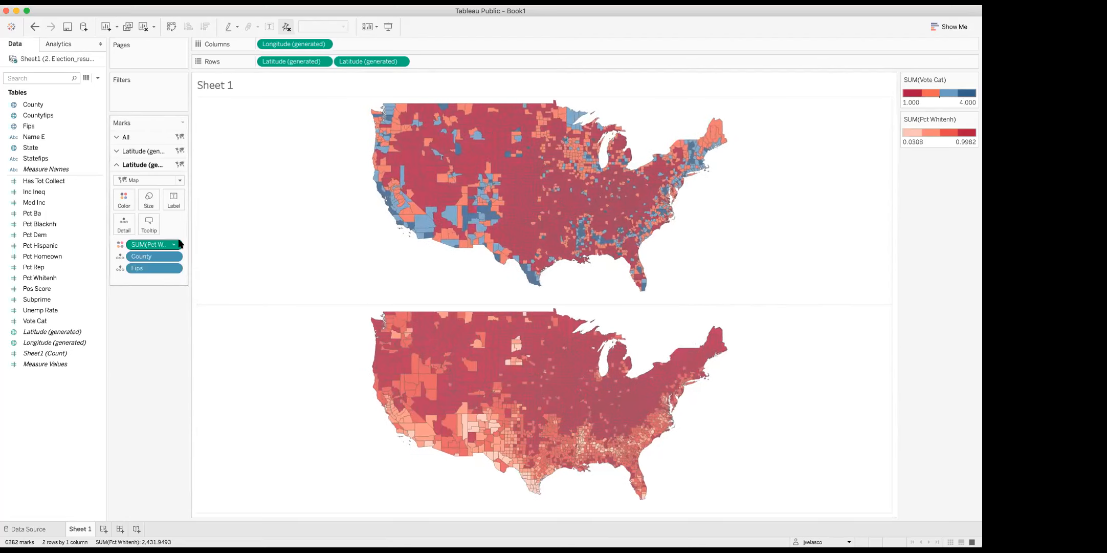
{"action": "left_click", "coordinate": [80, 301]}
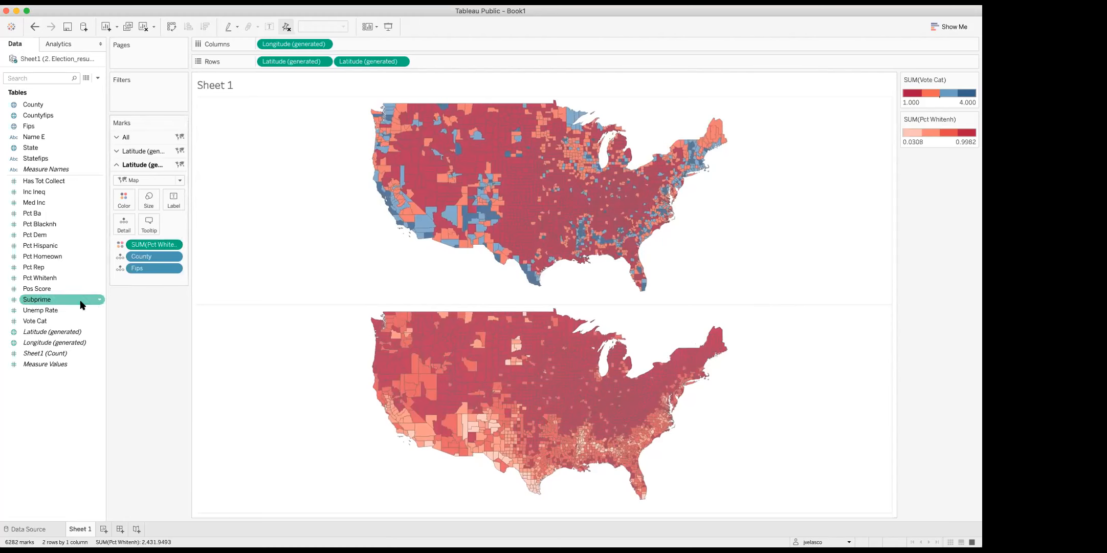
{"action": "left_click", "coordinate": [35, 227]}
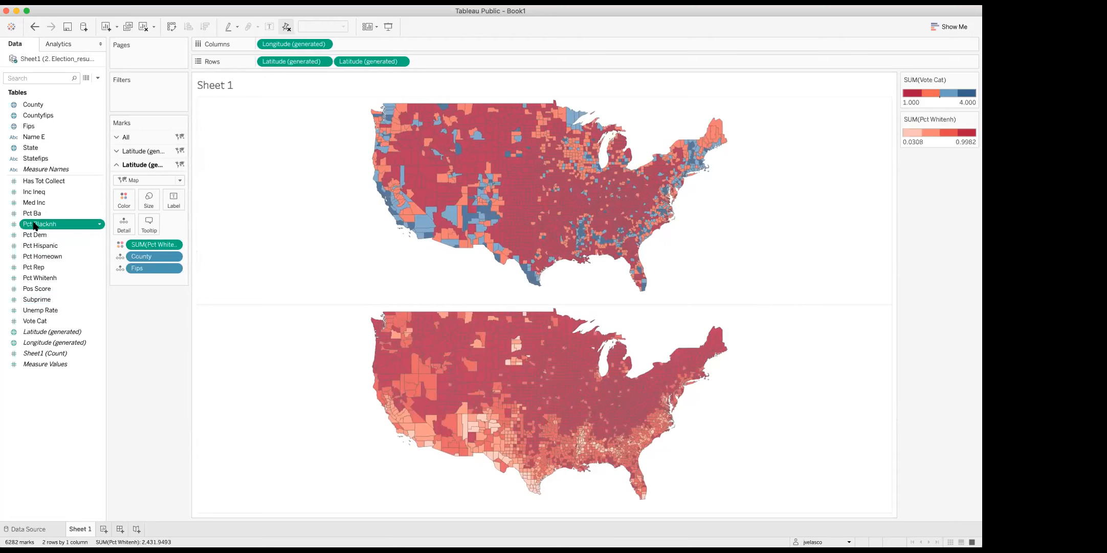
{"action": "left_click_drag", "start_coordinate": [35, 226], "coordinate": [147, 246]}
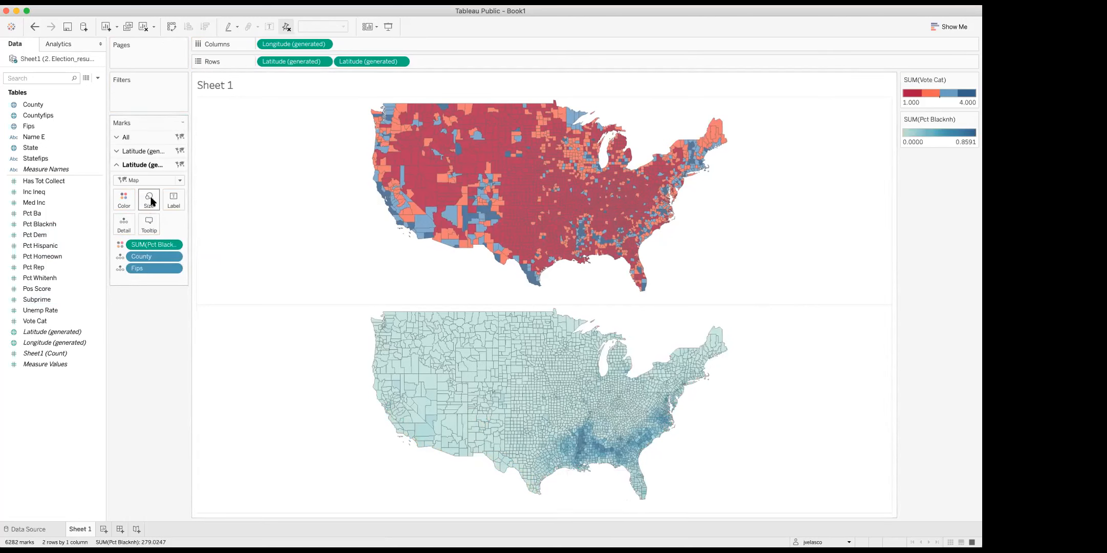
Set the county border color on the second map to light gray
{"action": "left_click", "coordinate": [125, 199]}
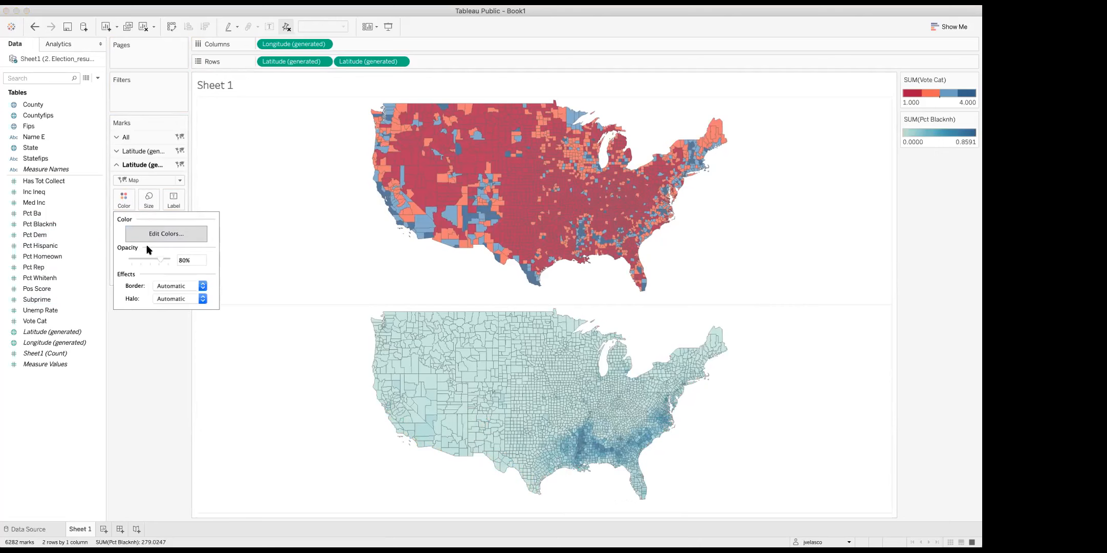
{"action": "left_click", "coordinate": [165, 287]}
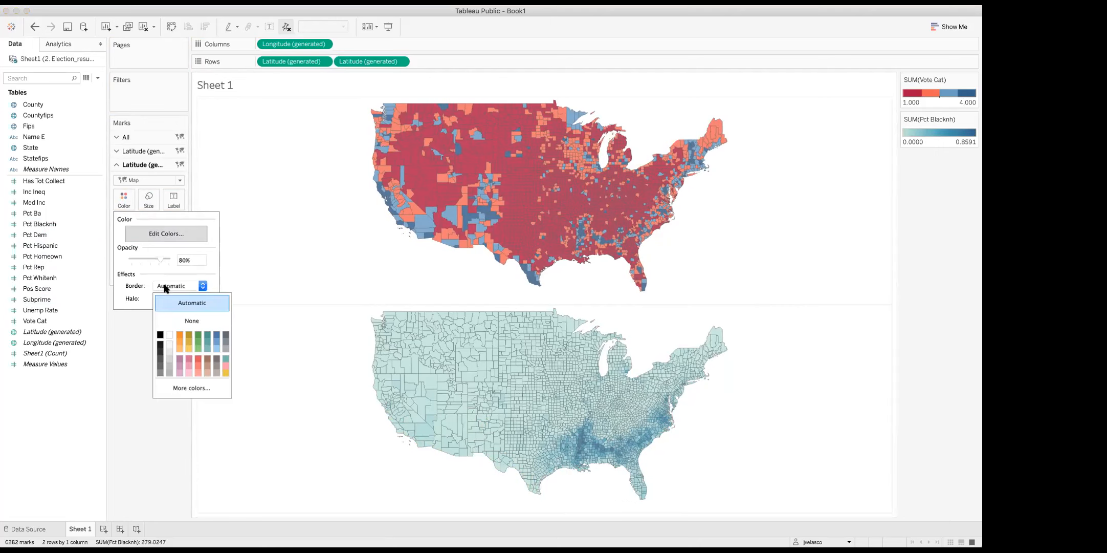
{"action": "left_click", "coordinate": [169, 354]}
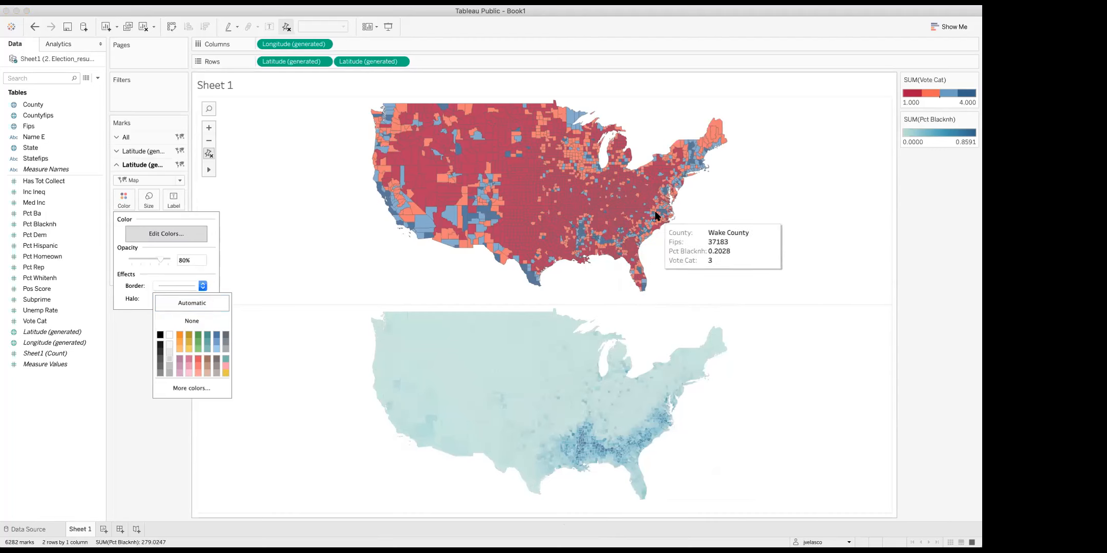
Filter both maps on all values of Pct Blacknh, keeping only counties from about 0.5 upward
{"action": "left_click", "coordinate": [209, 171]}
{"action": "left_click", "coordinate": [222, 172]}
{"action": "left_click_drag", "start_coordinate": [694, 176], "coordinate": [533, 306]}
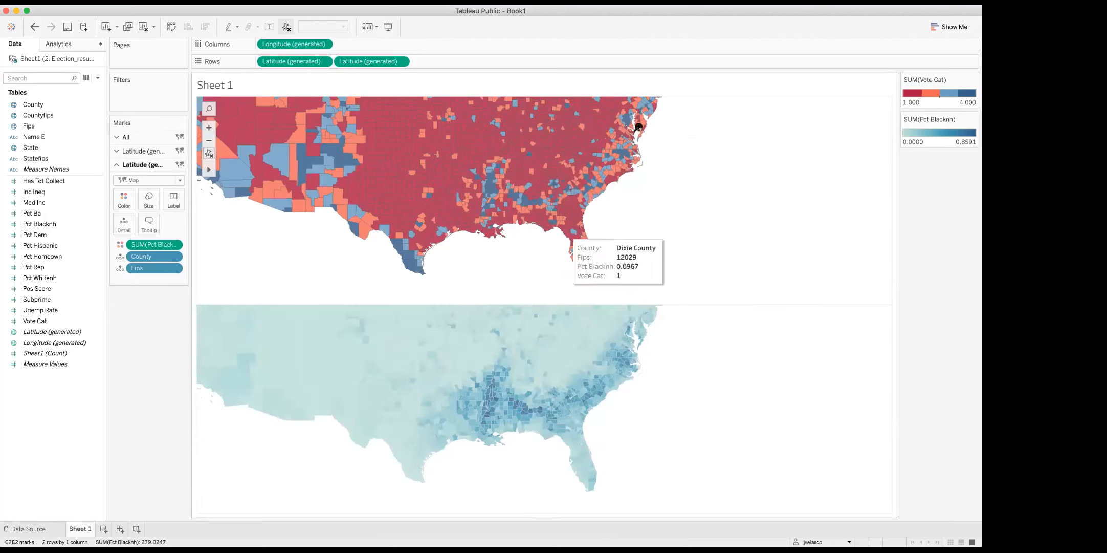
{"action": "left_click_drag", "start_coordinate": [650, 124], "coordinate": [438, 292]}
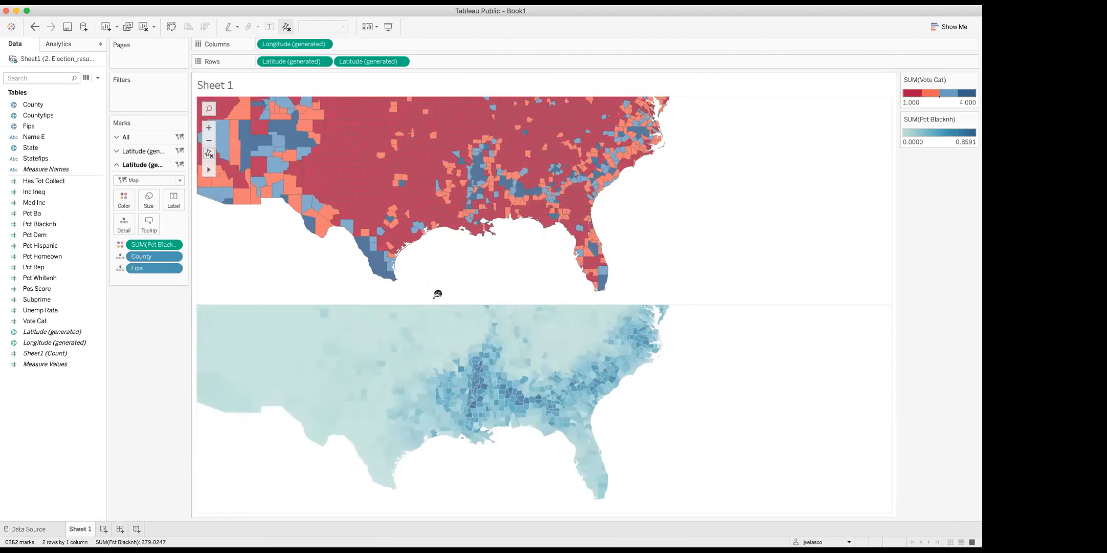
{"action": "mouse_move", "coordinate": [419, 205]}
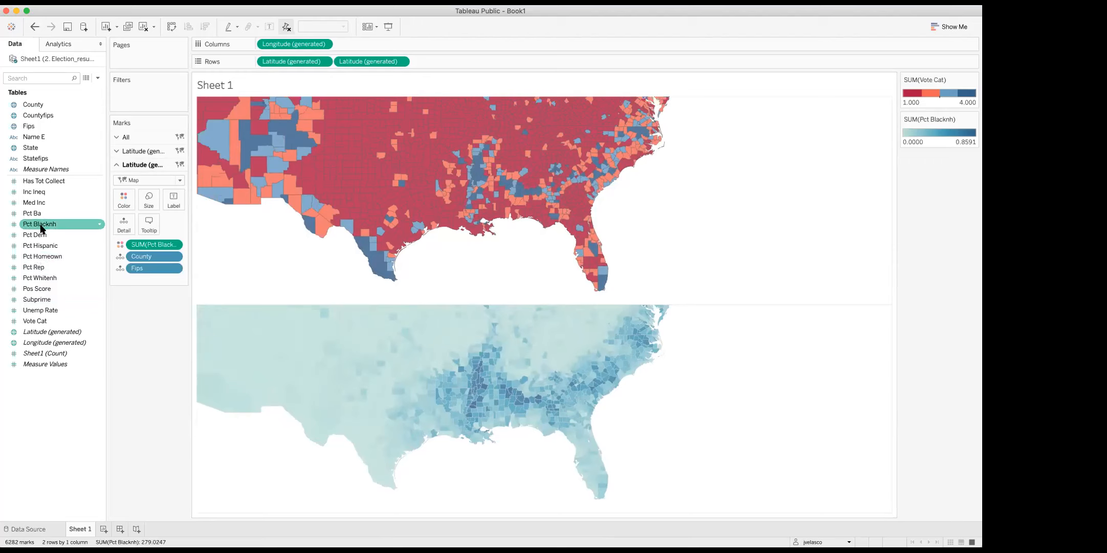
{"action": "left_click_drag", "start_coordinate": [38, 227], "coordinate": [131, 92]}
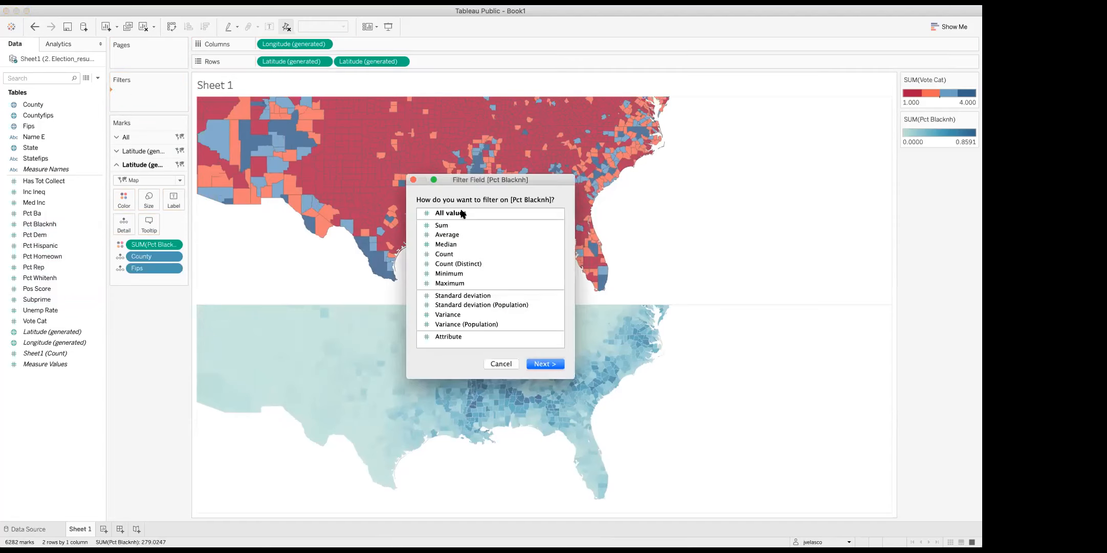
{"action": "left_click", "coordinate": [443, 216]}
{"action": "left_click", "coordinate": [543, 364]}
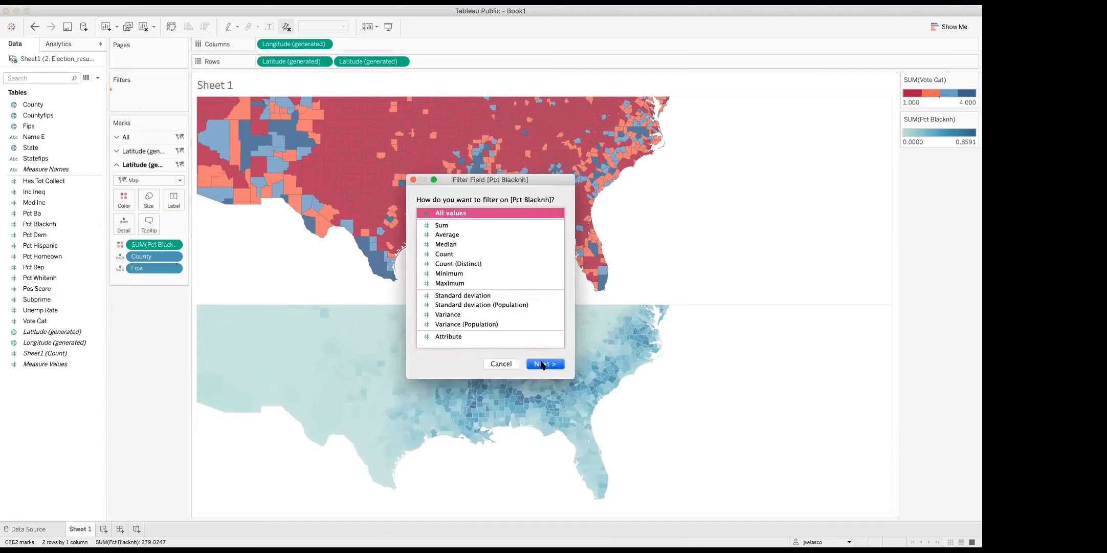
{"action": "left_click_drag", "start_coordinate": [406, 180], "coordinate": [130, 30]}
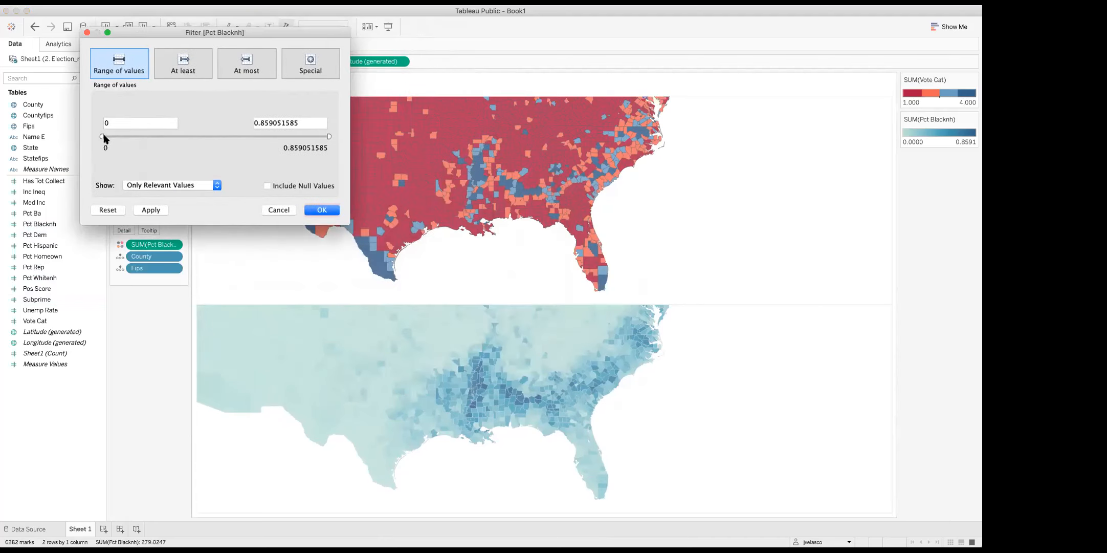
{"action": "left_click_drag", "start_coordinate": [102, 136], "coordinate": [228, 141]}
{"action": "left_click", "coordinate": [321, 211]}
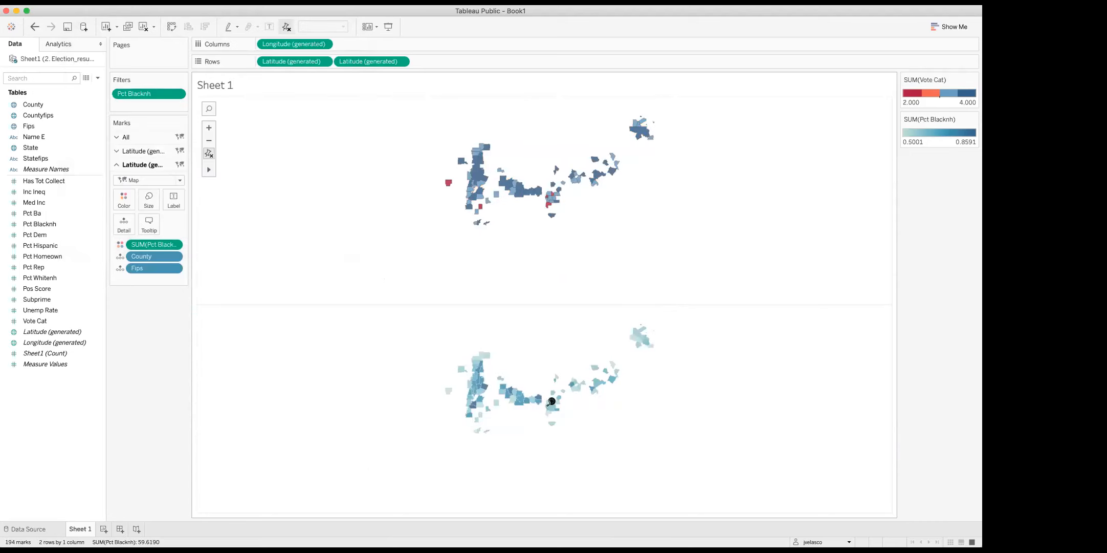
Remove the Pct Blacknh filter from the worksheet
{"action": "left_click_drag", "start_coordinate": [412, 117], "coordinate": [740, 292]}
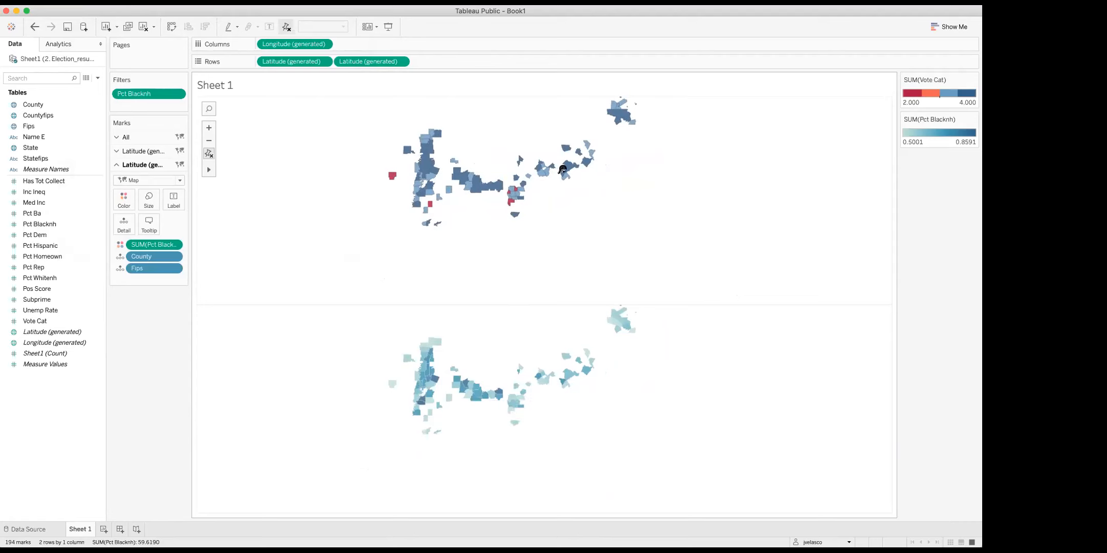
{"action": "mouse_move", "coordinate": [553, 167]}
{"action": "mouse_move", "coordinate": [428, 184]}
{"action": "left_click", "coordinate": [209, 140]}
{"action": "left_click", "coordinate": [208, 140]}
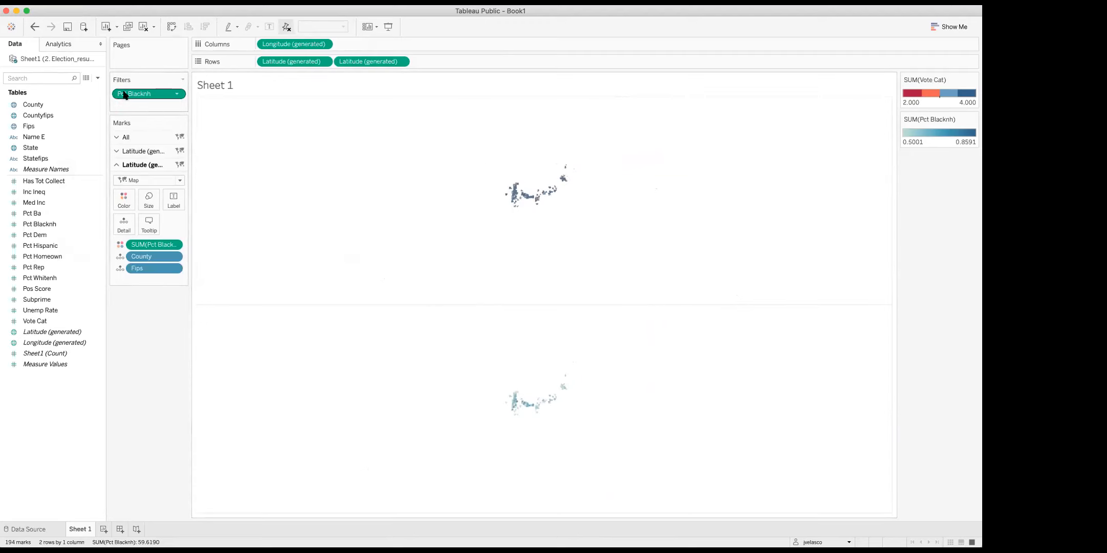
{"action": "left_click", "coordinate": [177, 94]}
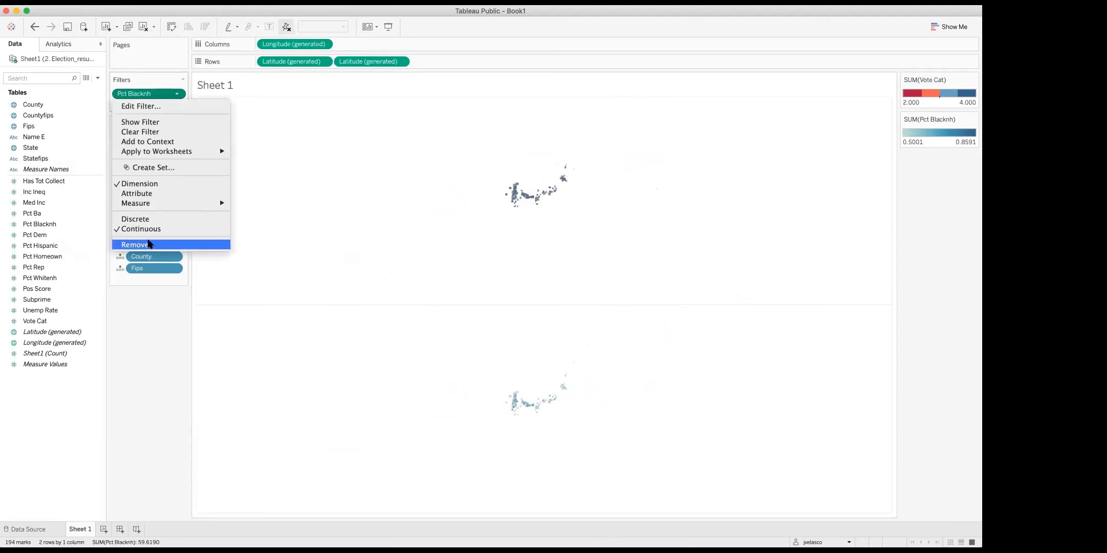
{"action": "left_click", "coordinate": [148, 242]}
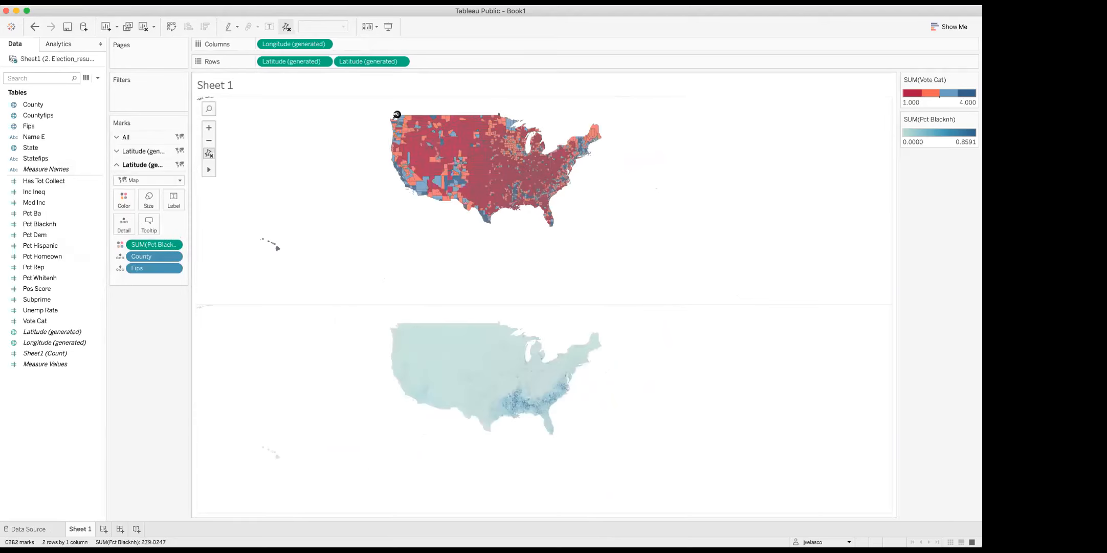
{"action": "left_click_drag", "start_coordinate": [488, 155], "coordinate": [602, 241]}
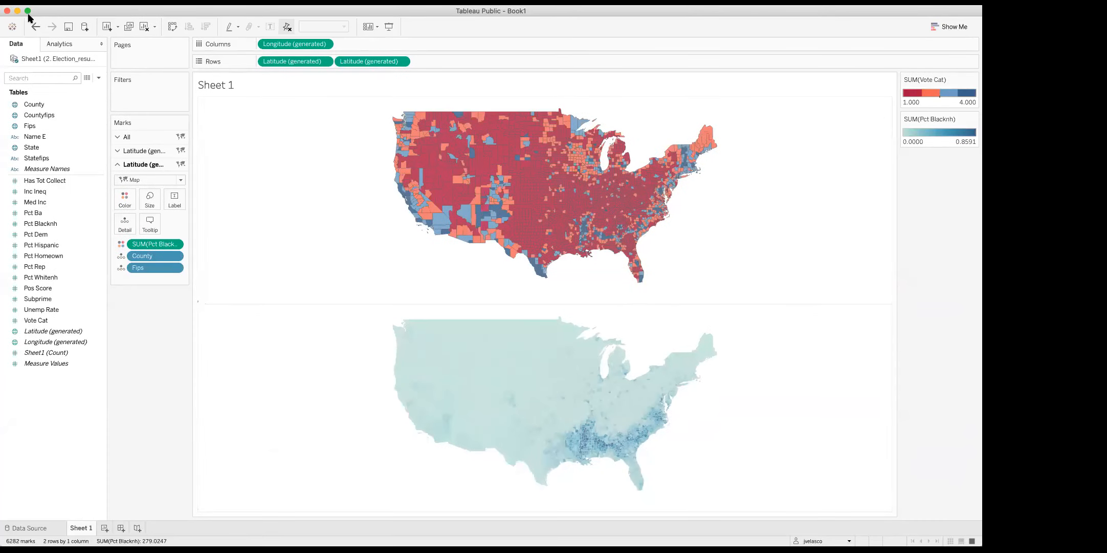
Start a new workbook and connect it to the Excel file NY TIMES DATA-US-COVID CUMULATICE DAILY DATA.xlsx
{"action": "left_click", "coordinate": [85, 3]}
{"action": "left_click", "coordinate": [104, 12]}
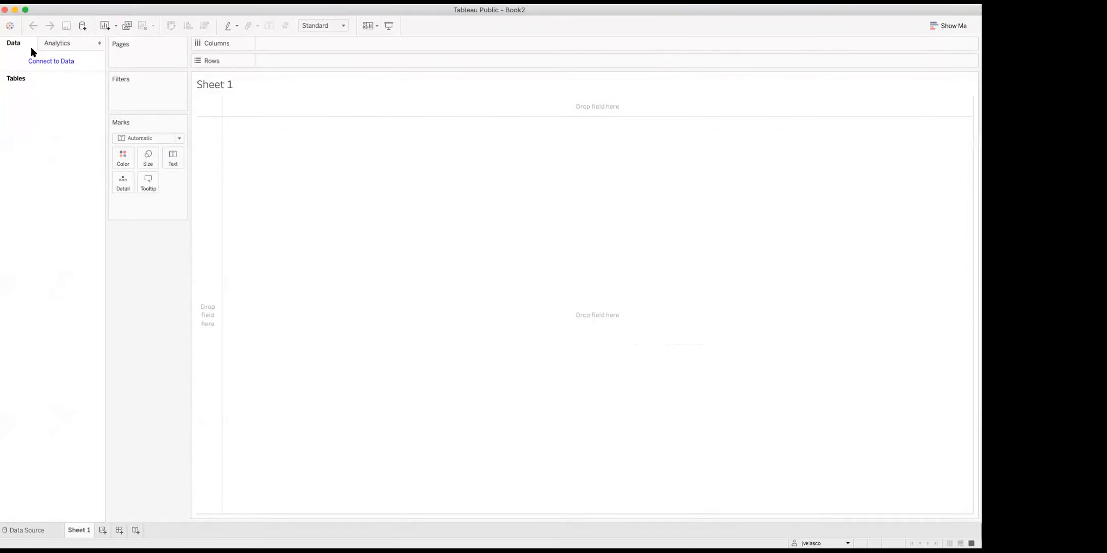
{"action": "left_click", "coordinate": [41, 62]}
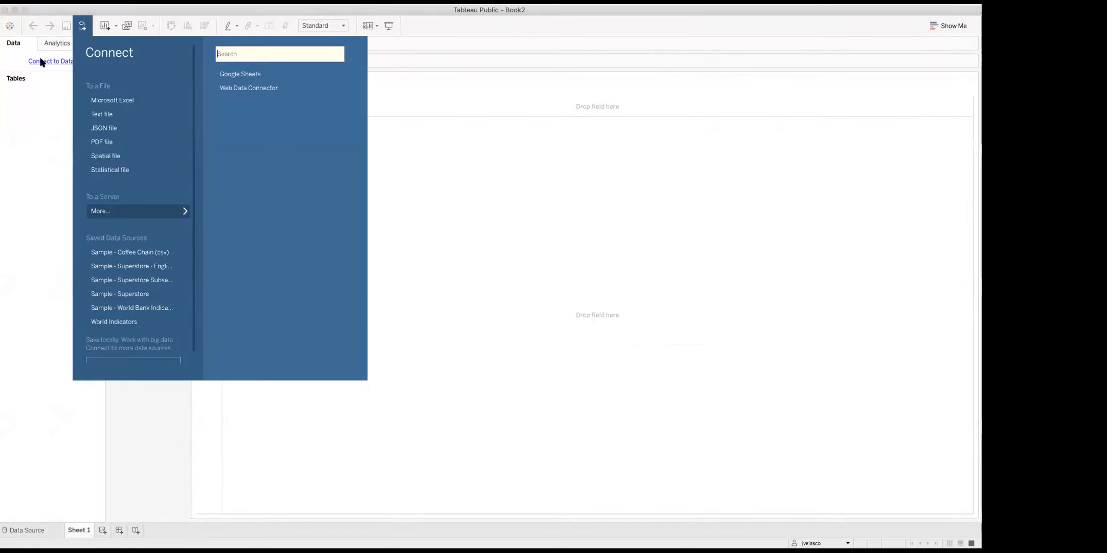
{"action": "left_click", "coordinate": [103, 101]}
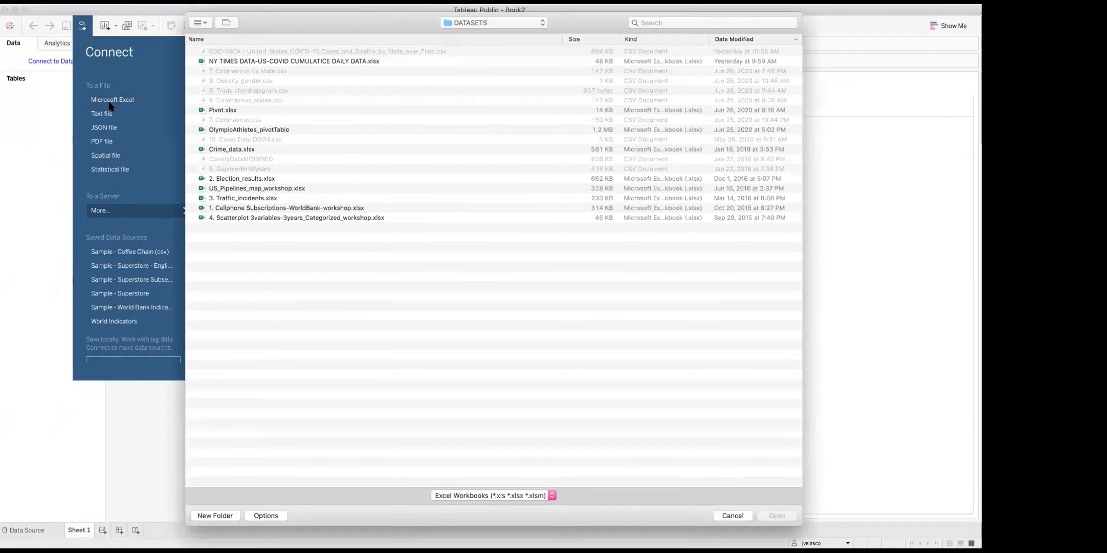
{"action": "left_click", "coordinate": [276, 62]}
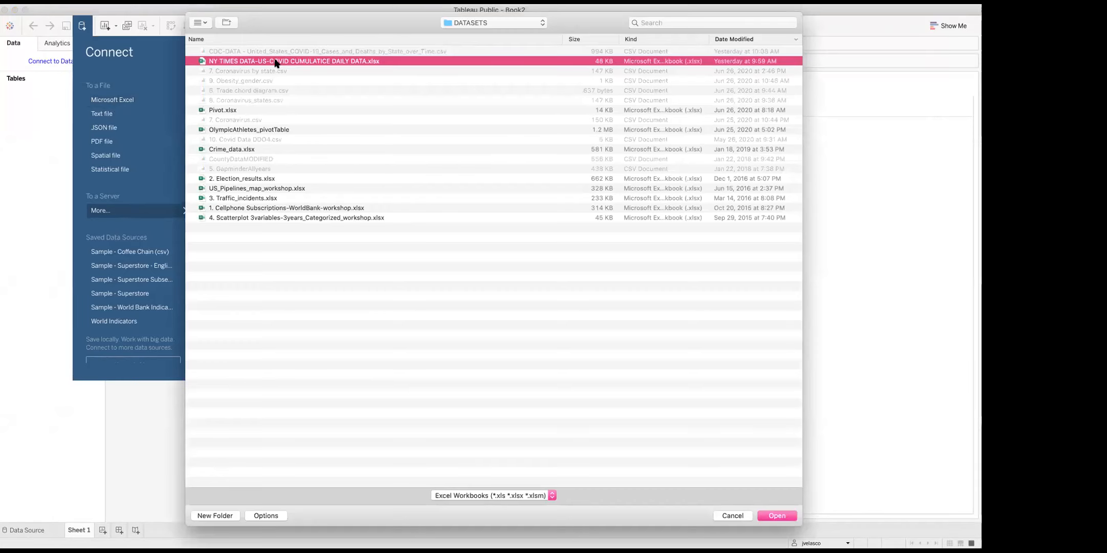
{"action": "left_click", "coordinate": [775, 516]}
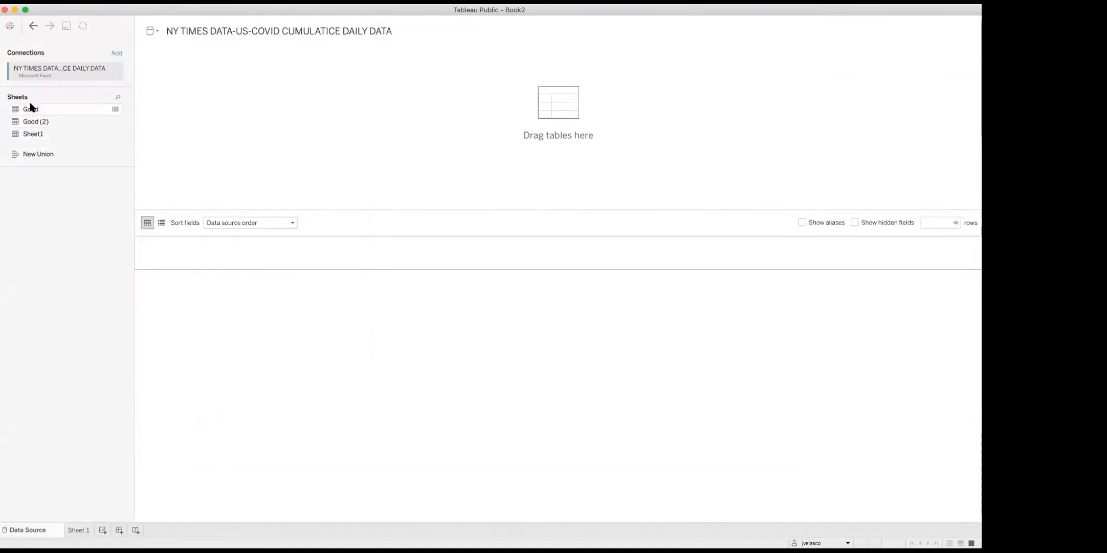
{"action": "left_click", "coordinate": [32, 121]}
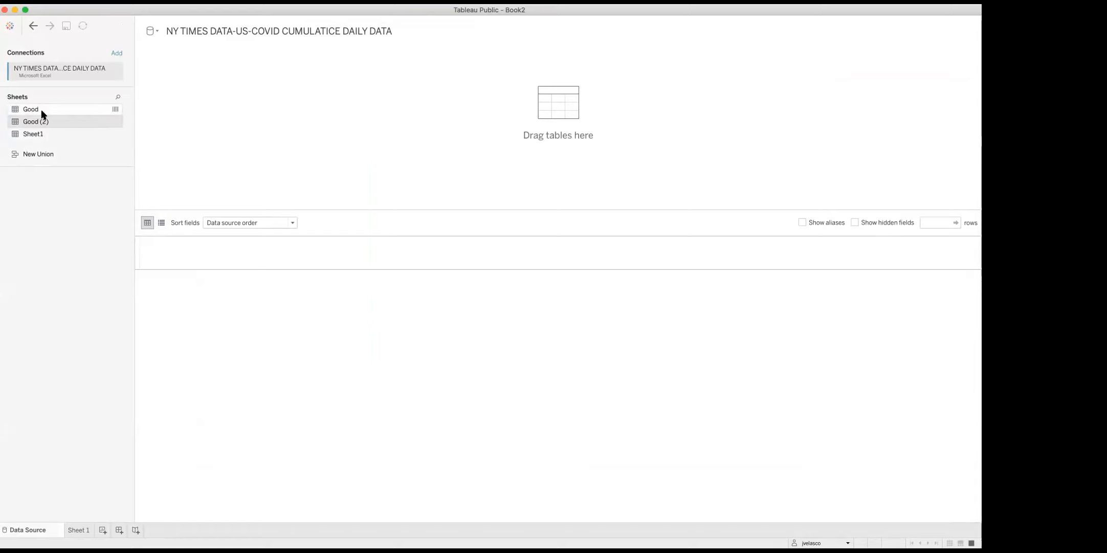
{"action": "left_click_drag", "start_coordinate": [29, 123], "coordinate": [235, 125]}
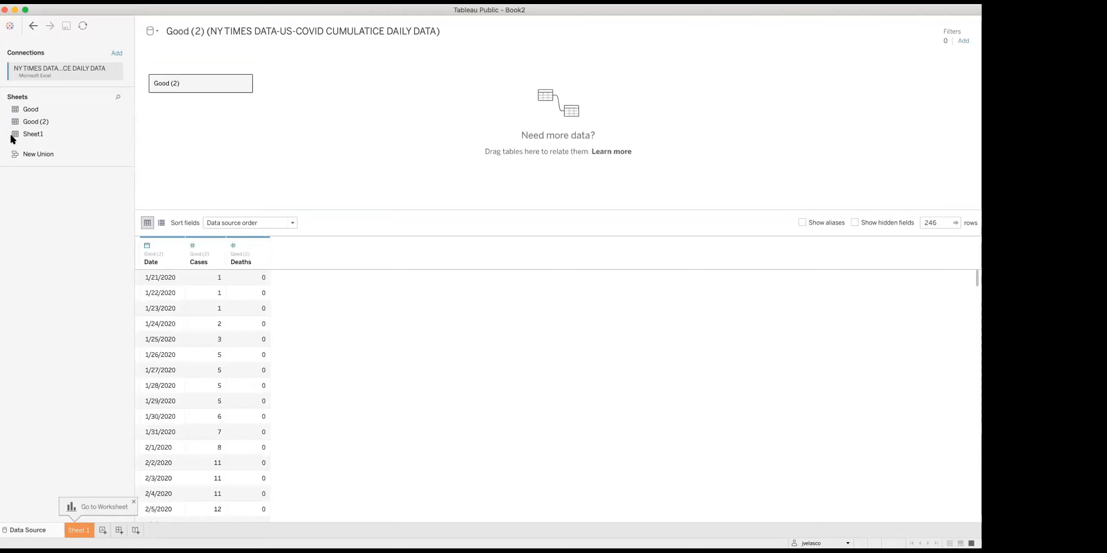
{"action": "left_click", "coordinate": [33, 27]}
Add the Good sheet as the table of the data source
{"action": "left_click_drag", "start_coordinate": [25, 110], "coordinate": [225, 141]}
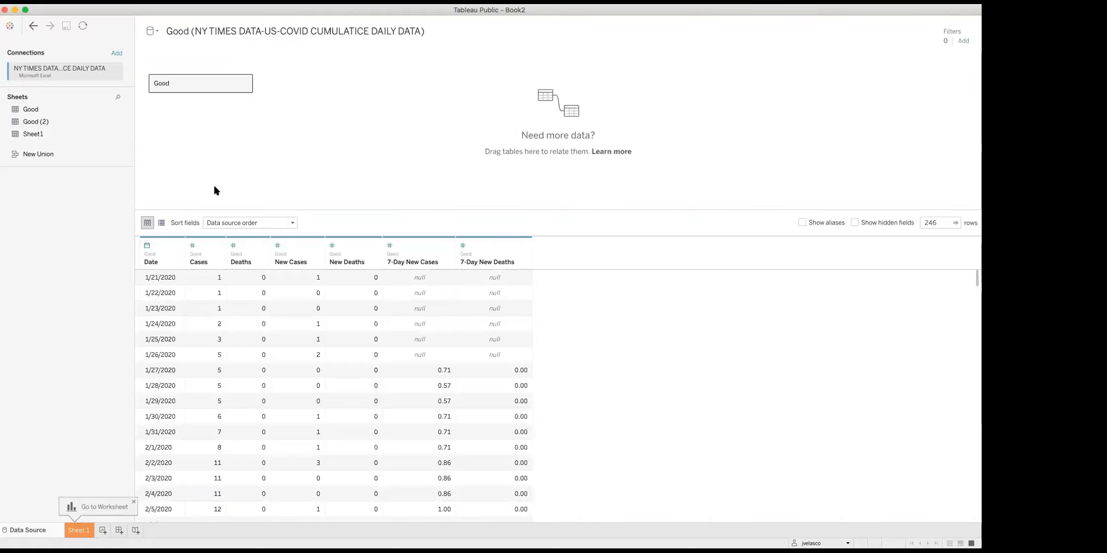
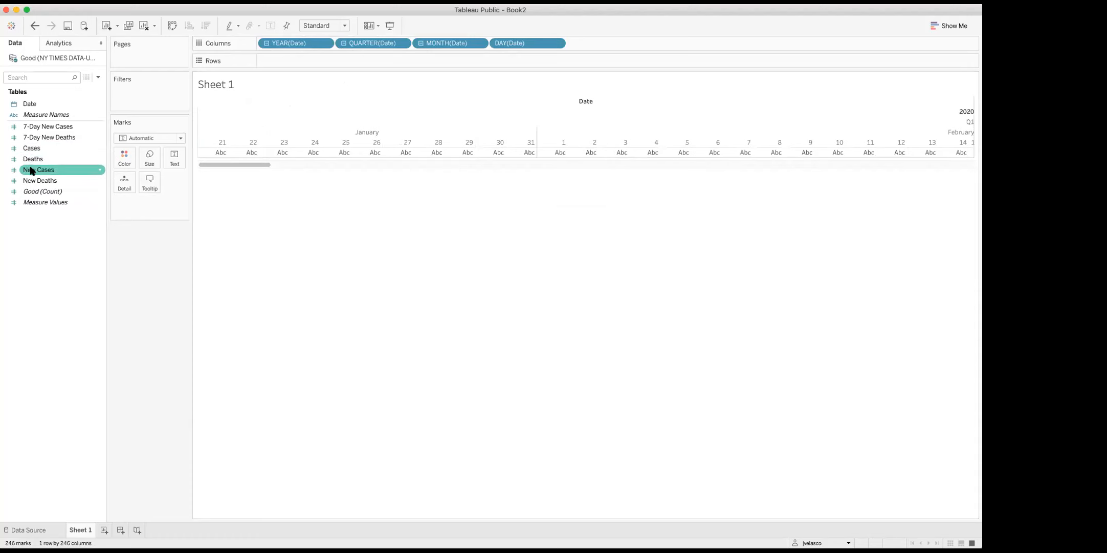
Plot New Cases on the rows against the daily dates as a bar chart fitted to the entire view
{"action": "left_click_drag", "start_coordinate": [31, 171], "coordinate": [283, 62]}
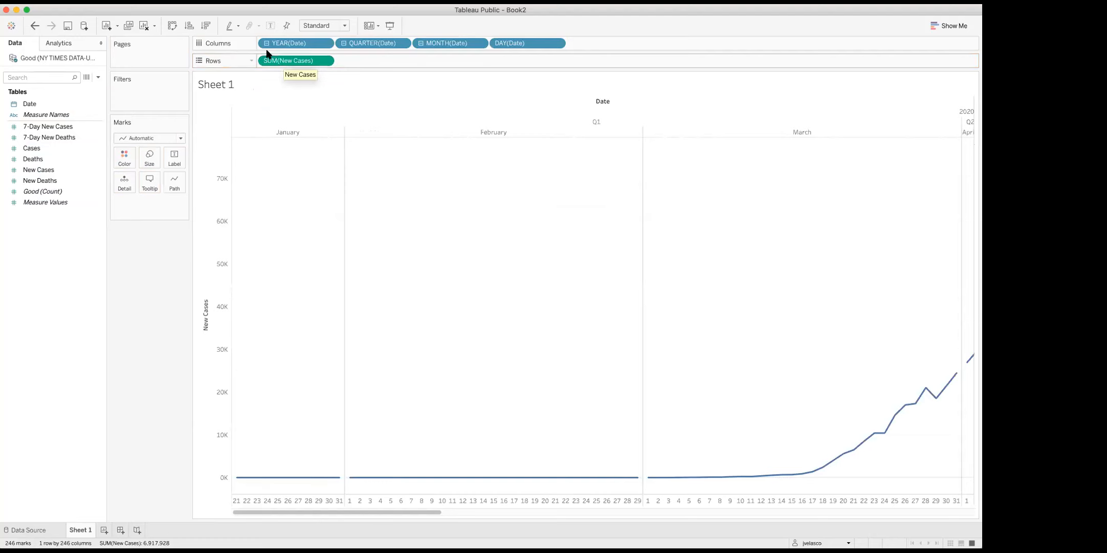
{"action": "left_click", "coordinate": [344, 27]}
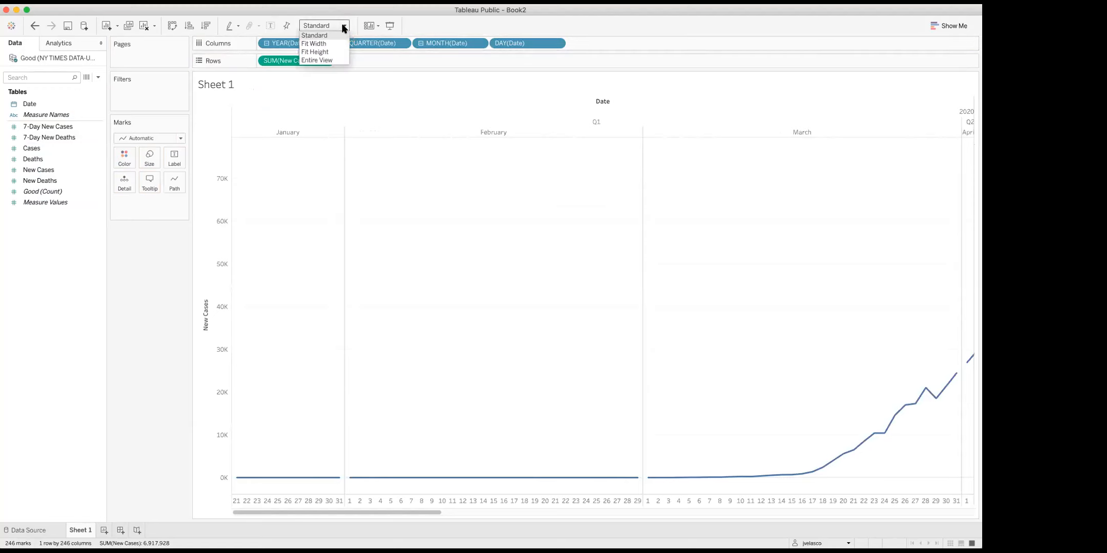
{"action": "left_click", "coordinate": [329, 60]}
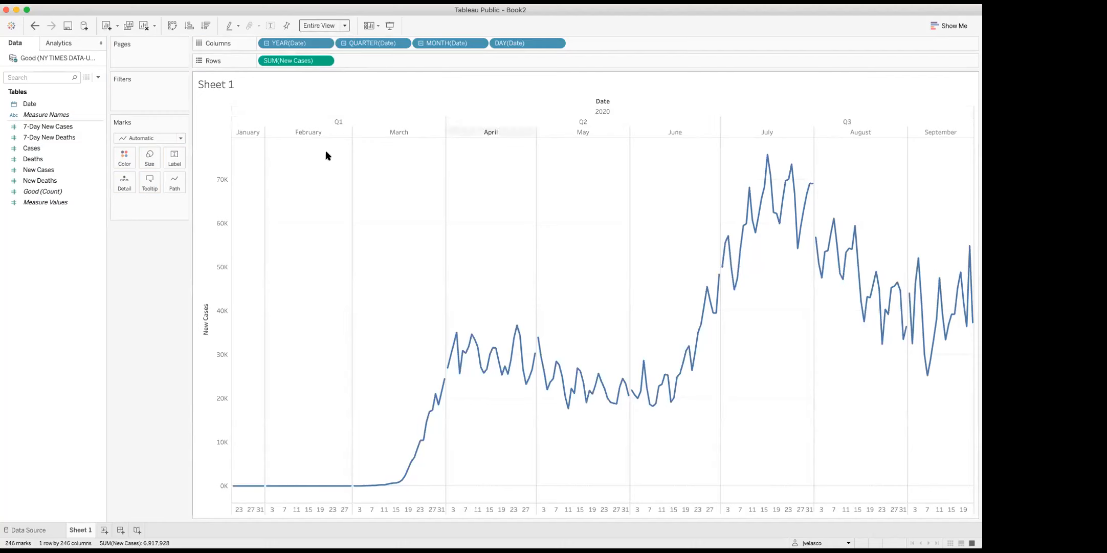
{"action": "left_click", "coordinate": [179, 138]}
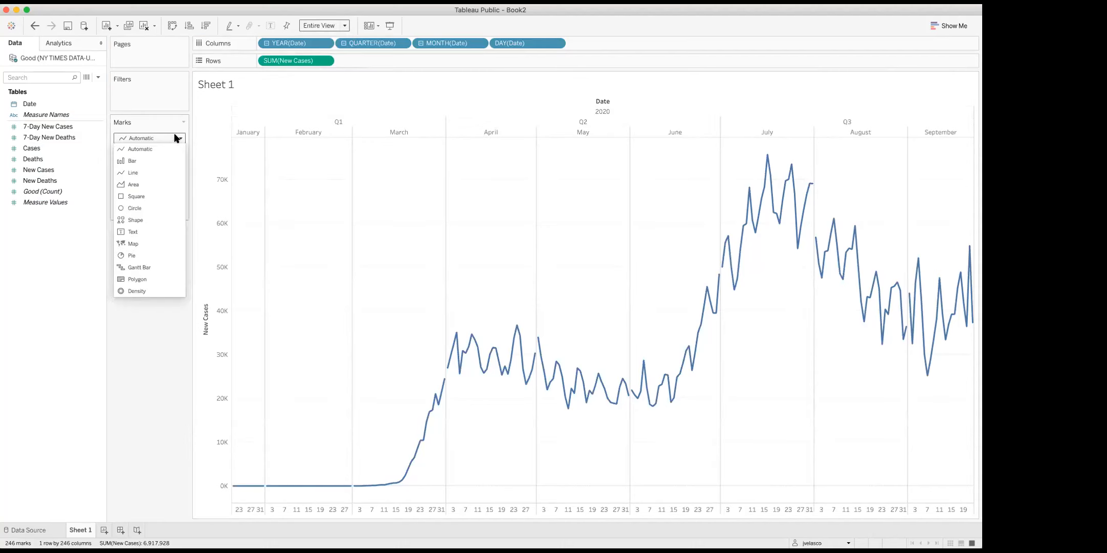
{"action": "left_click", "coordinate": [118, 161]}
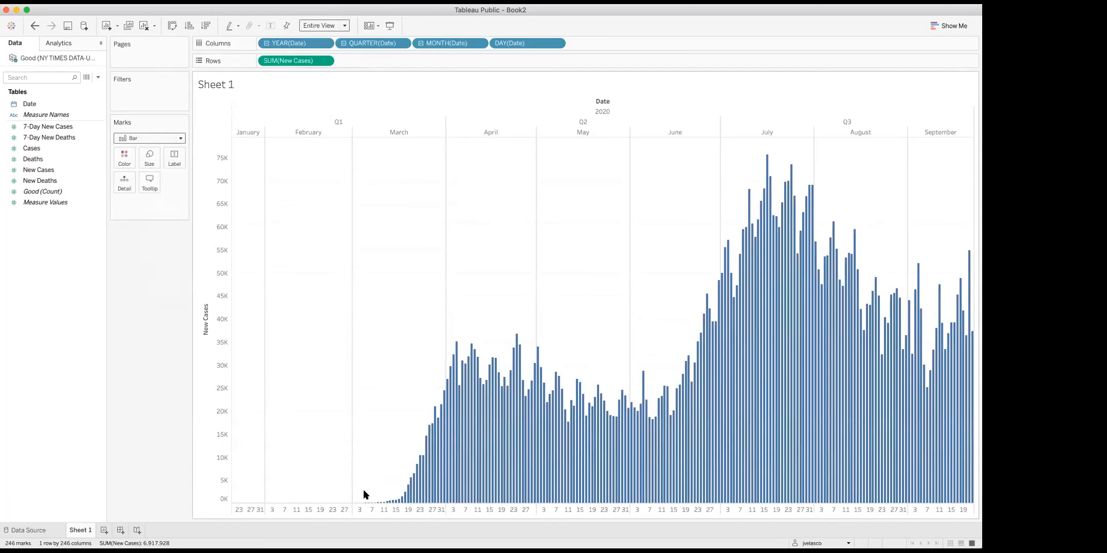
Add 7-Day New Cases to the rows after New Cases as a second bar chart
{"action": "mouse_move", "coordinate": [423, 467]}
{"action": "left_click", "coordinate": [78, 147]}
{"action": "left_click", "coordinate": [56, 169]}
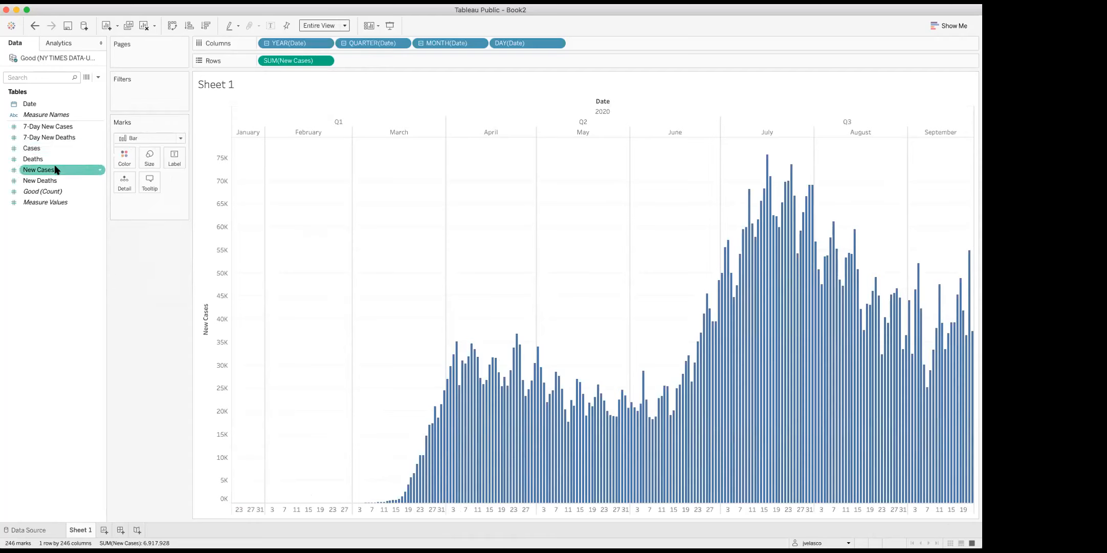
{"action": "left_click", "coordinate": [32, 139]}
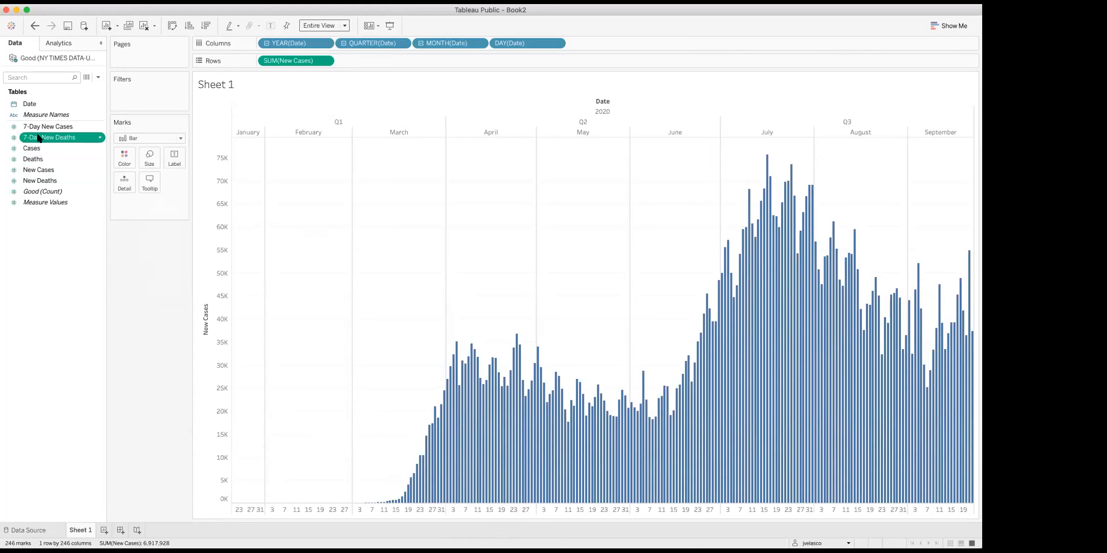
{"action": "left_click_drag", "start_coordinate": [41, 126], "coordinate": [369, 62]}
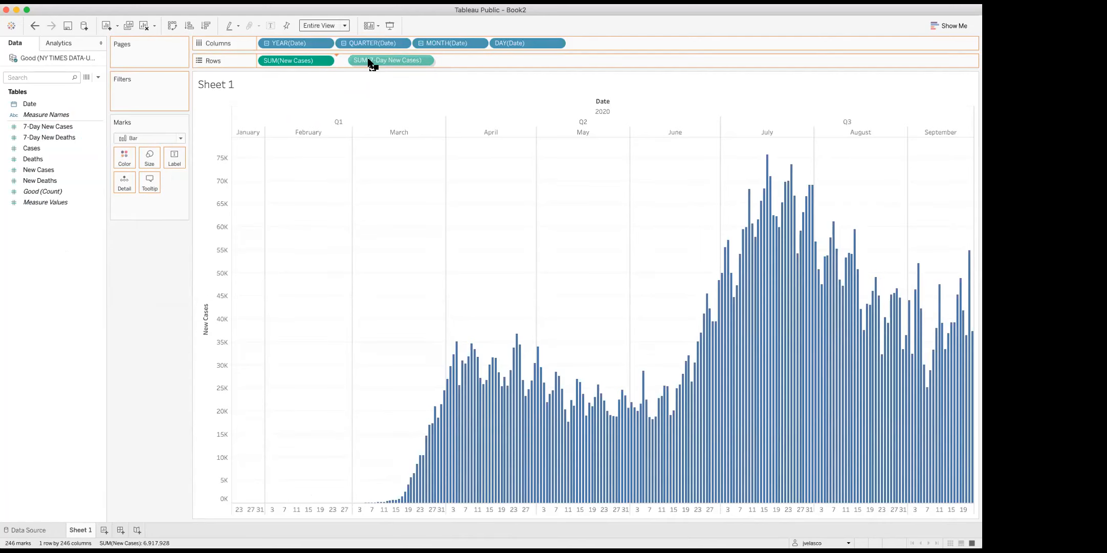
{"action": "left_click_drag", "start_coordinate": [369, 63], "coordinate": [368, 60]}
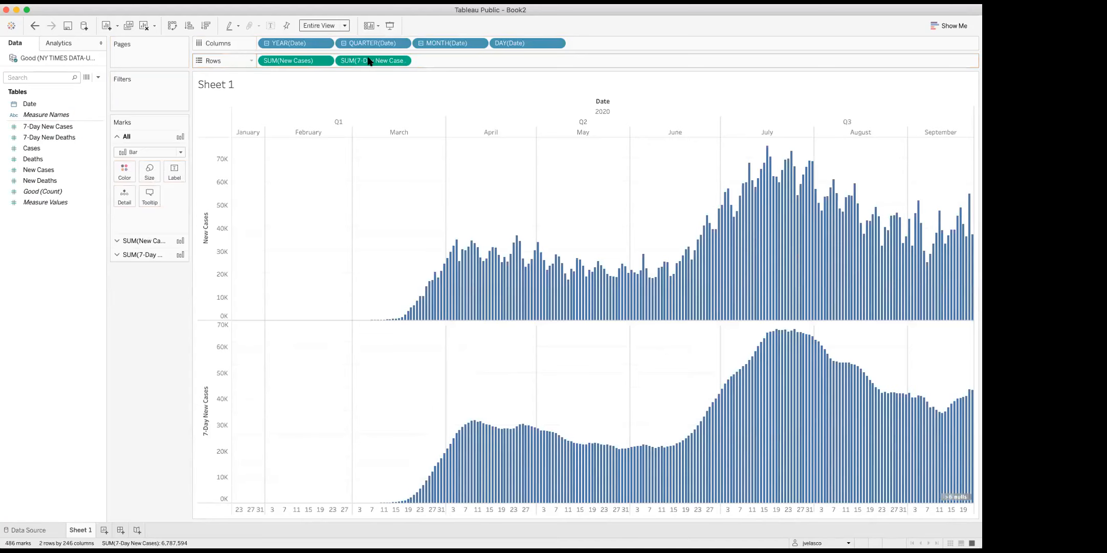
{"action": "mouse_move", "coordinate": [523, 421]}
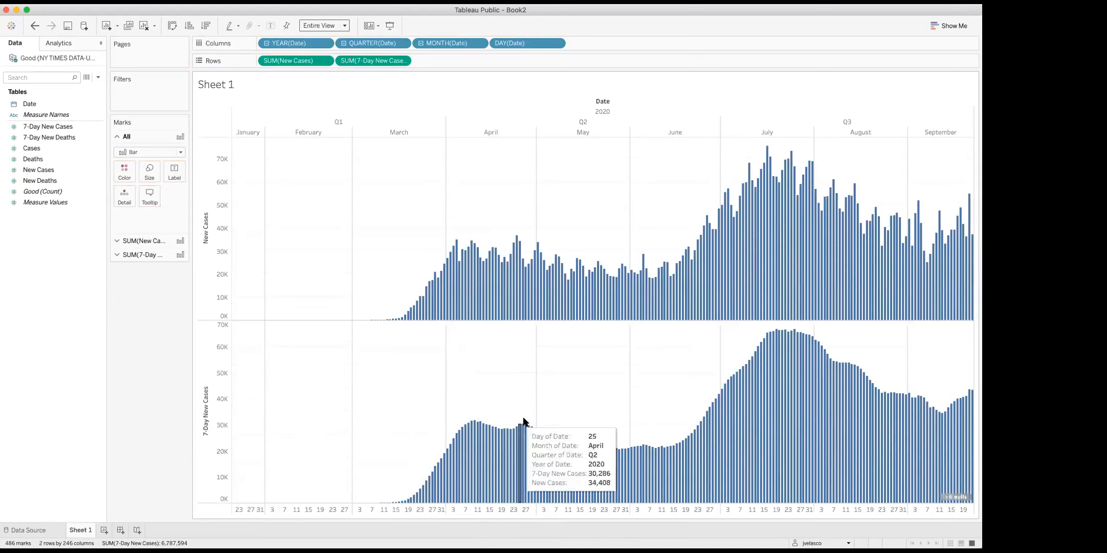
{"action": "mouse_move", "coordinate": [839, 365]}
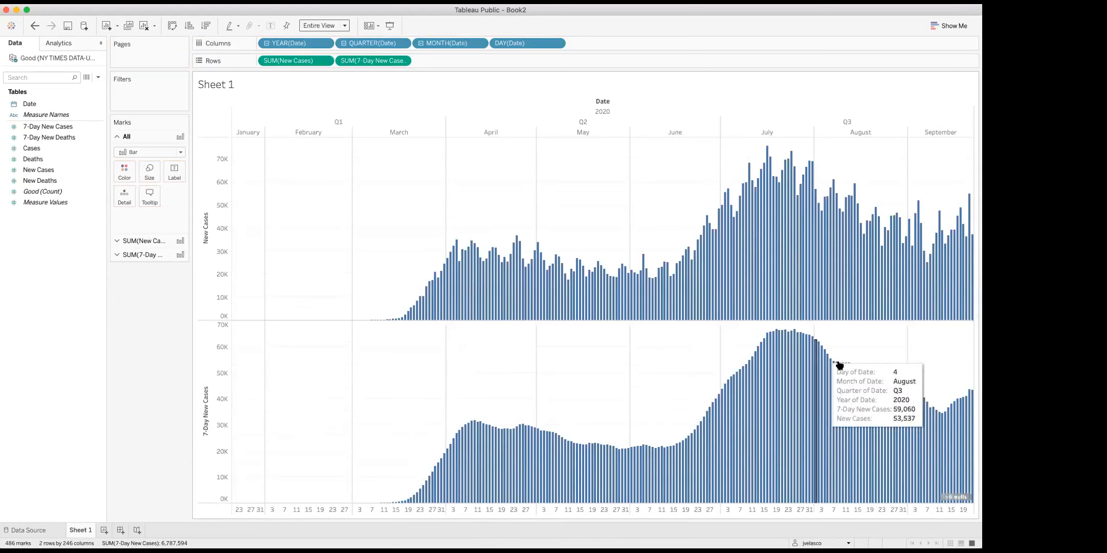
{"action": "left_click", "coordinate": [180, 151]}
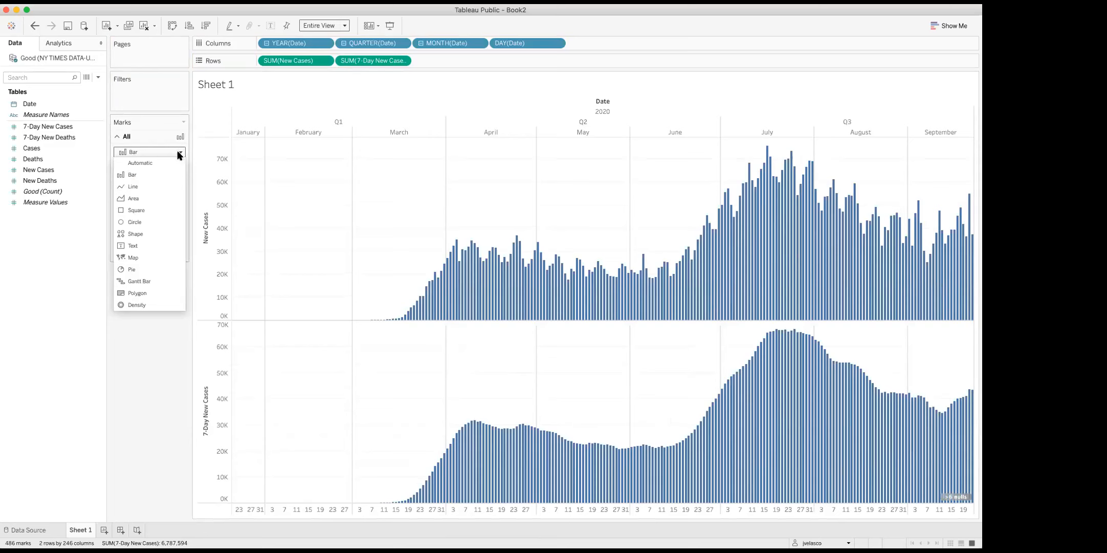
{"action": "left_click", "coordinate": [141, 181]}
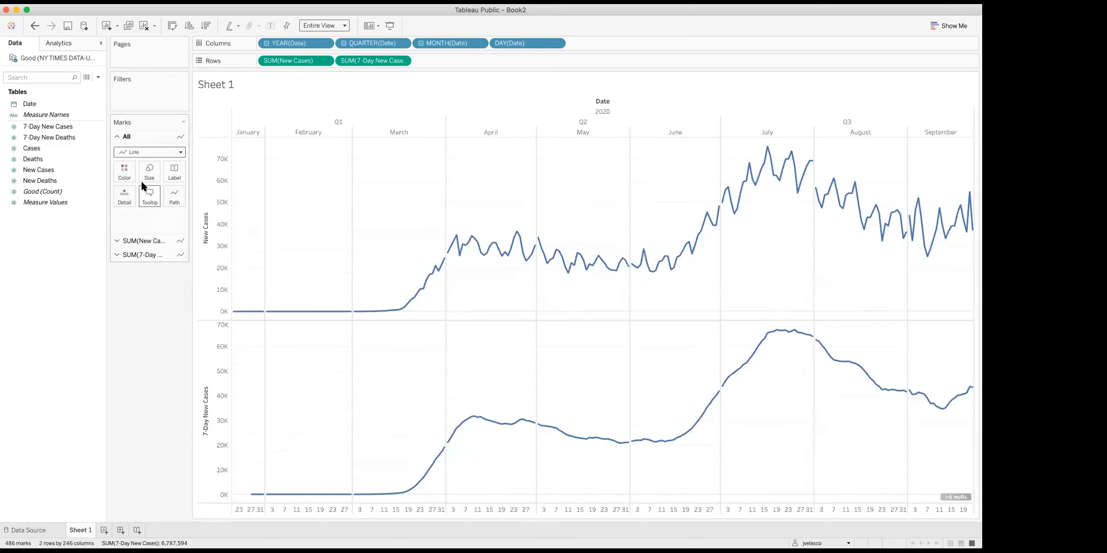
{"action": "left_click", "coordinate": [35, 26]}
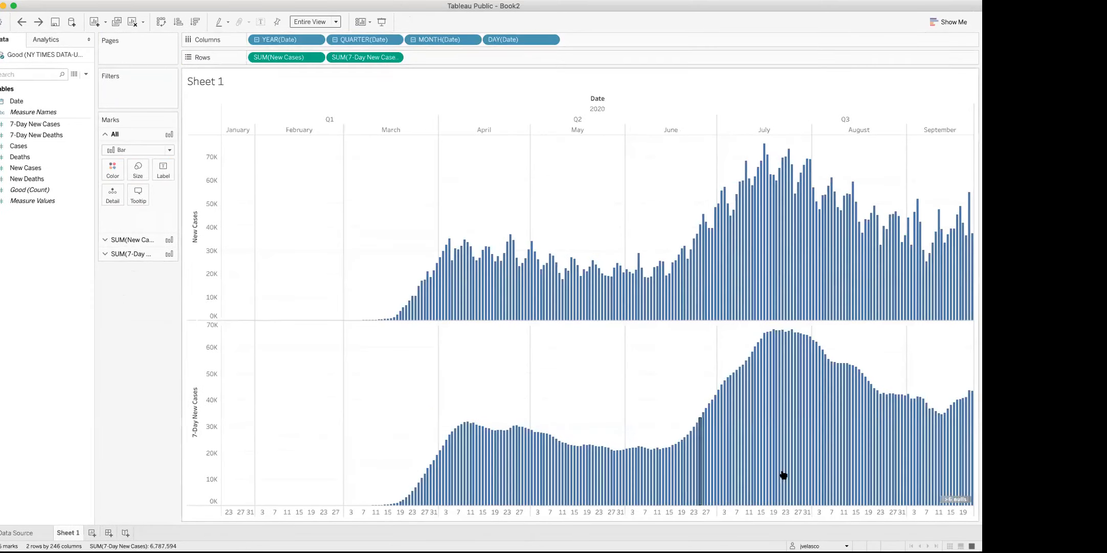
Change the mark type of only the 7-Day New Cases chart to Line
{"action": "left_click", "coordinate": [132, 254]}
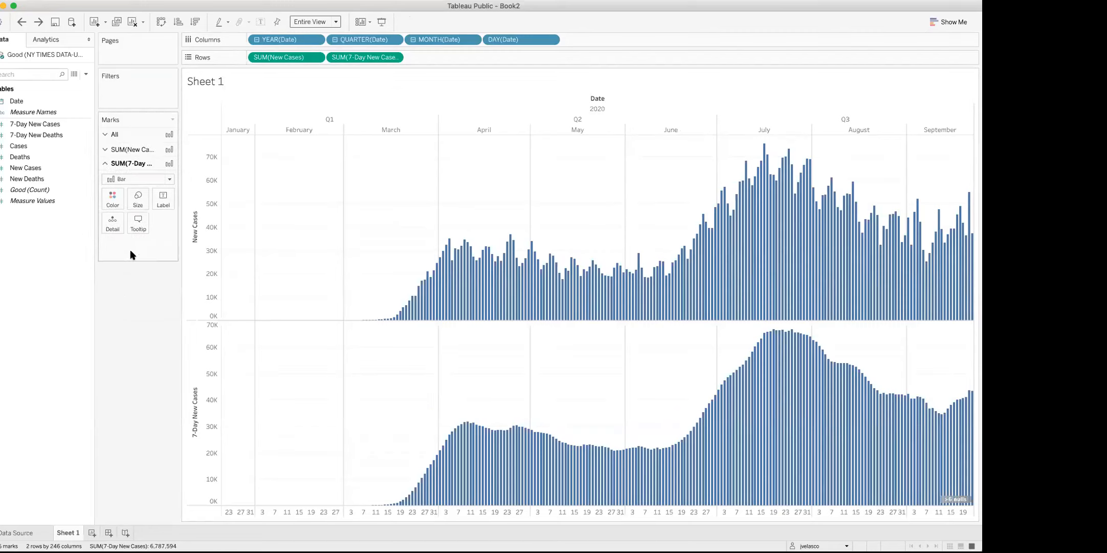
{"action": "left_click", "coordinate": [151, 178]}
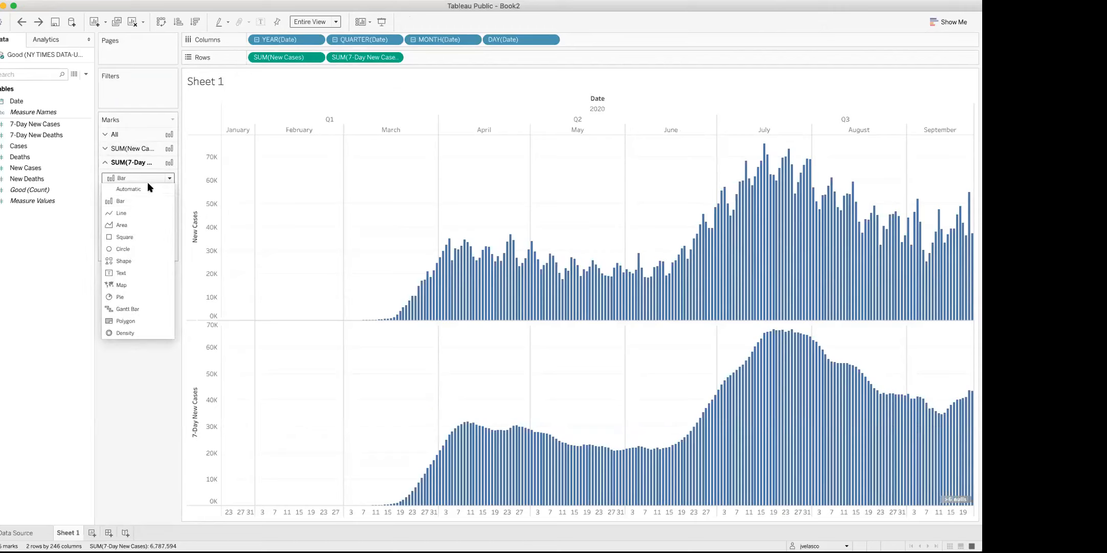
{"action": "left_click", "coordinate": [131, 213]}
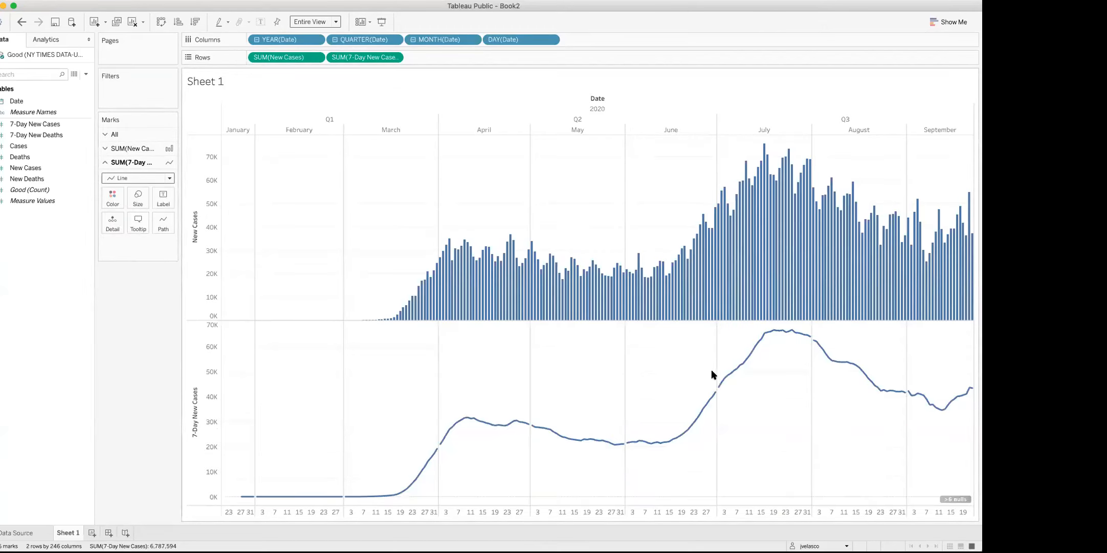
Overlay 7-Day New Cases on New Cases as a dual axis and synchronize the two axes
{"action": "left_click", "coordinate": [393, 58]}
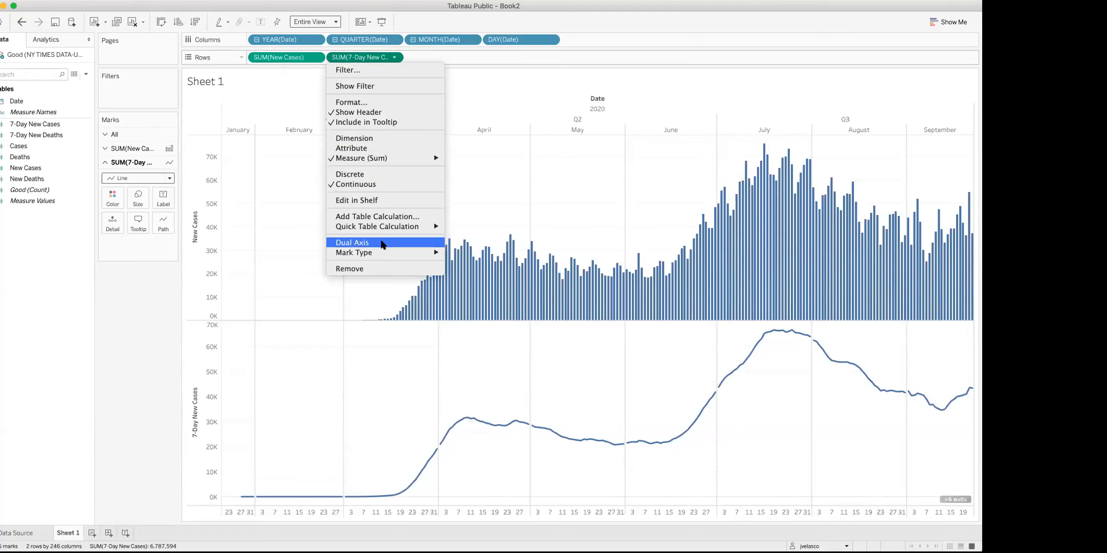
{"action": "left_click", "coordinate": [382, 243]}
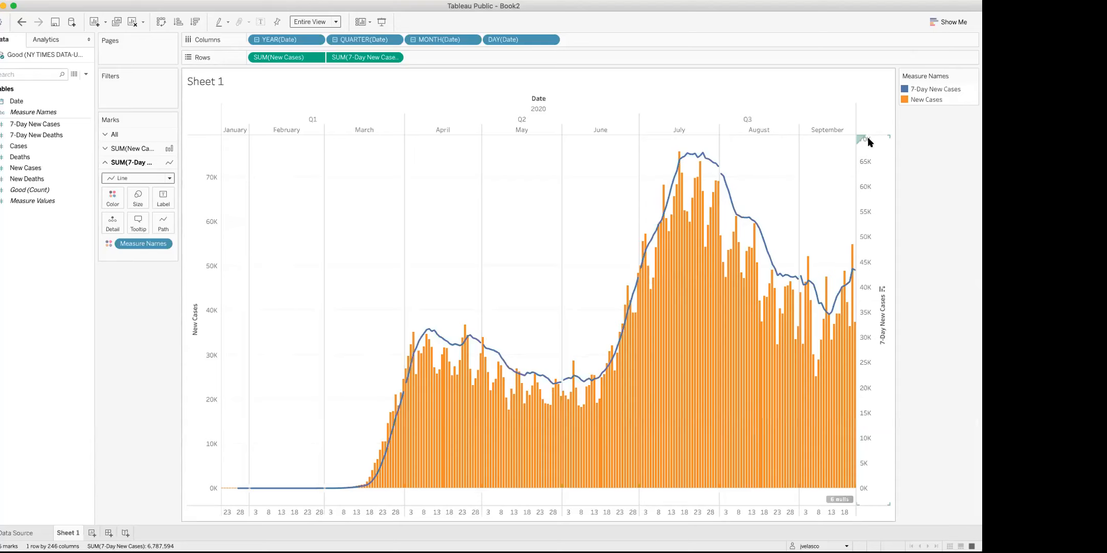
{"action": "left_click", "coordinate": [881, 226]}
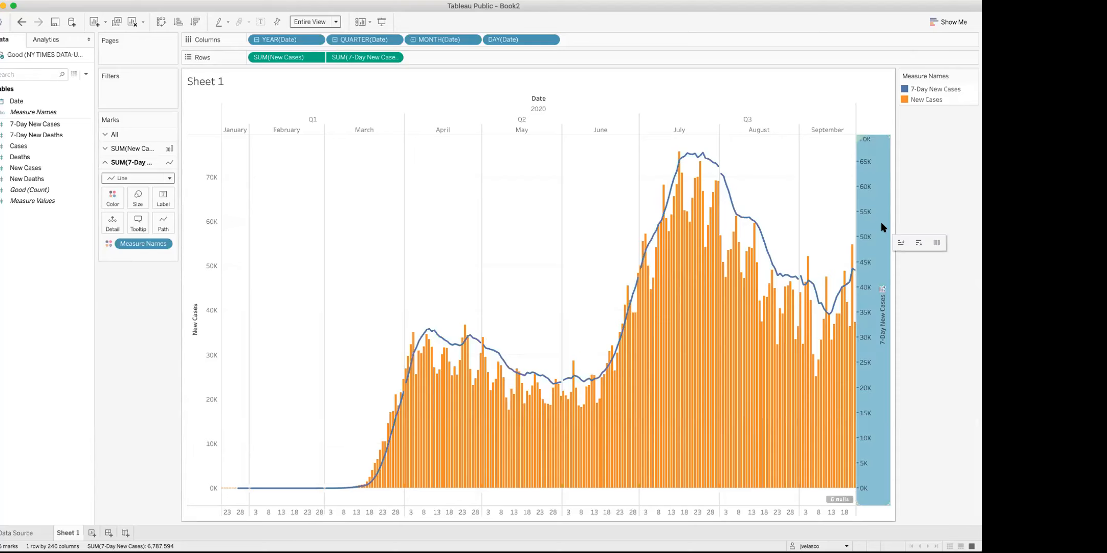
{"action": "right_click", "coordinate": [881, 227]}
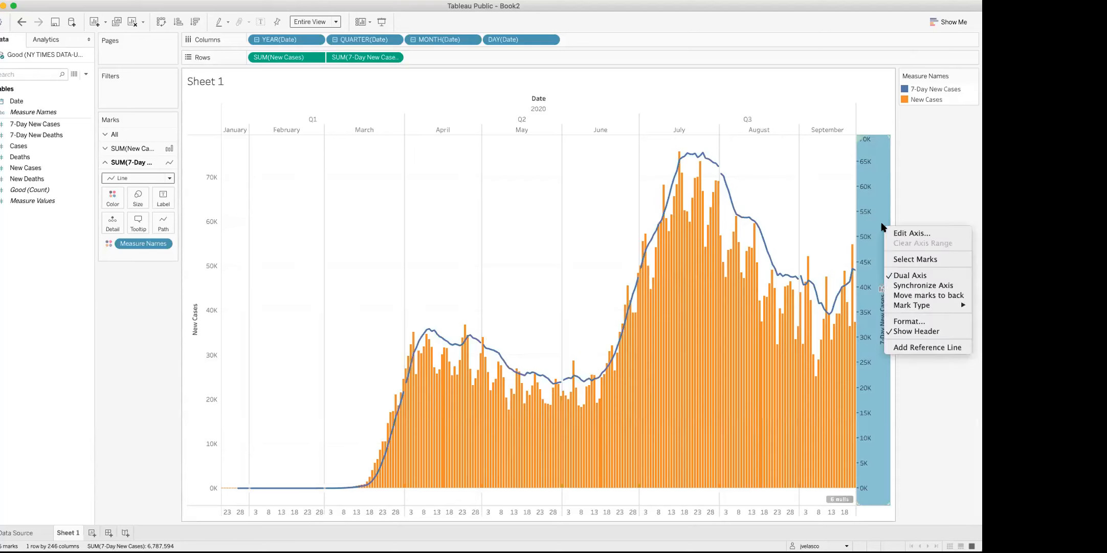
{"action": "left_click", "coordinate": [916, 286]}
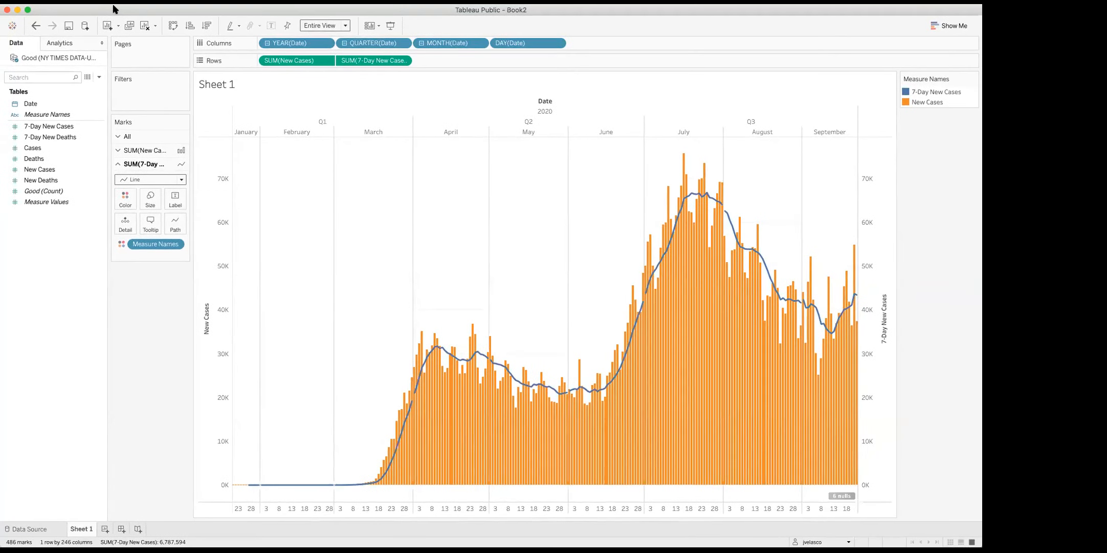
Save the workbook to Tableau Public with the title "New cases and 7 day average" and review the published page
{"action": "left_click", "coordinate": [68, 26]}
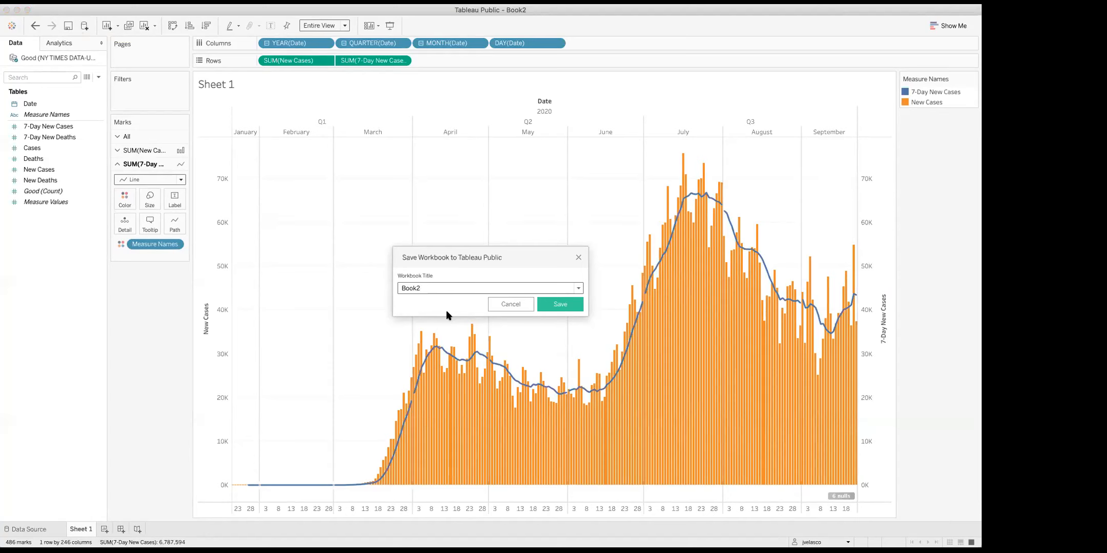
{"action": "left_click_drag", "start_coordinate": [424, 288], "coordinate": [373, 289]}
{"action": "type", "text": "New cases and 7 day average"}
{"action": "left_click", "coordinate": [561, 303]}
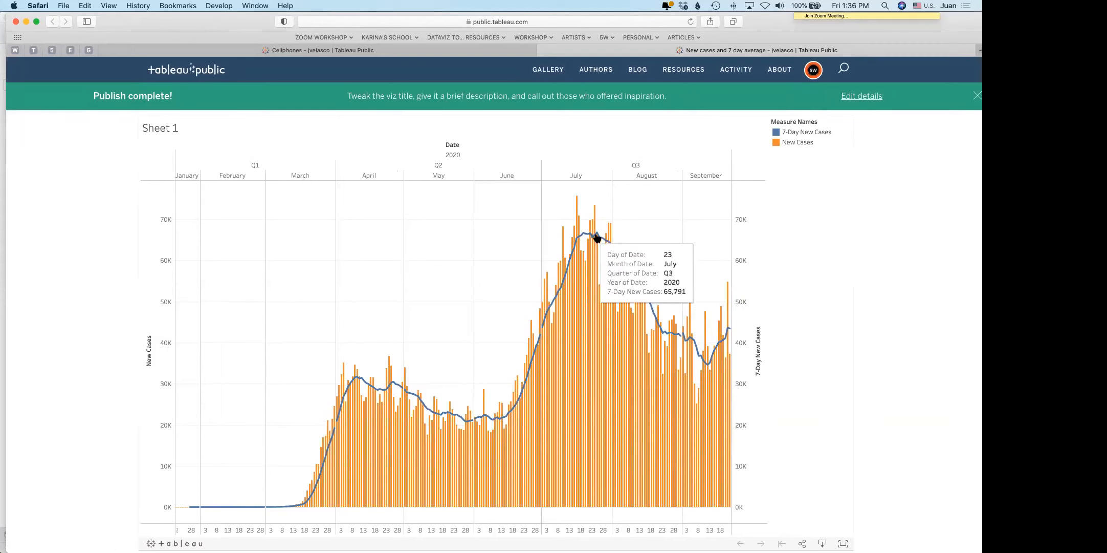
{"action": "scroll", "coordinate": [771, 353], "scroll_direction": "down", "scroll_amount": 5}
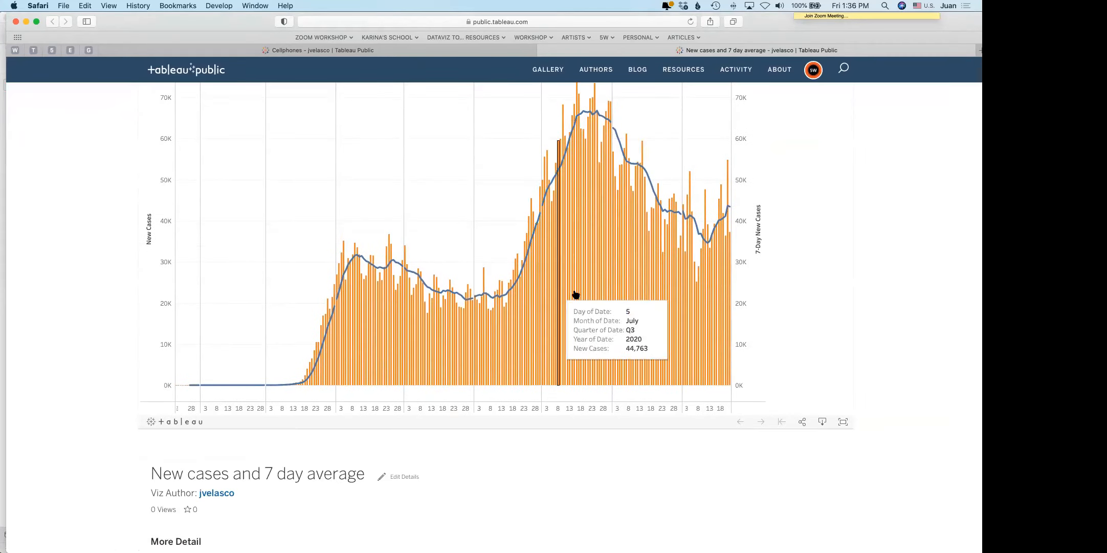
{"action": "scroll", "coordinate": [804, 366], "scroll_direction": "up", "scroll_amount": 4}
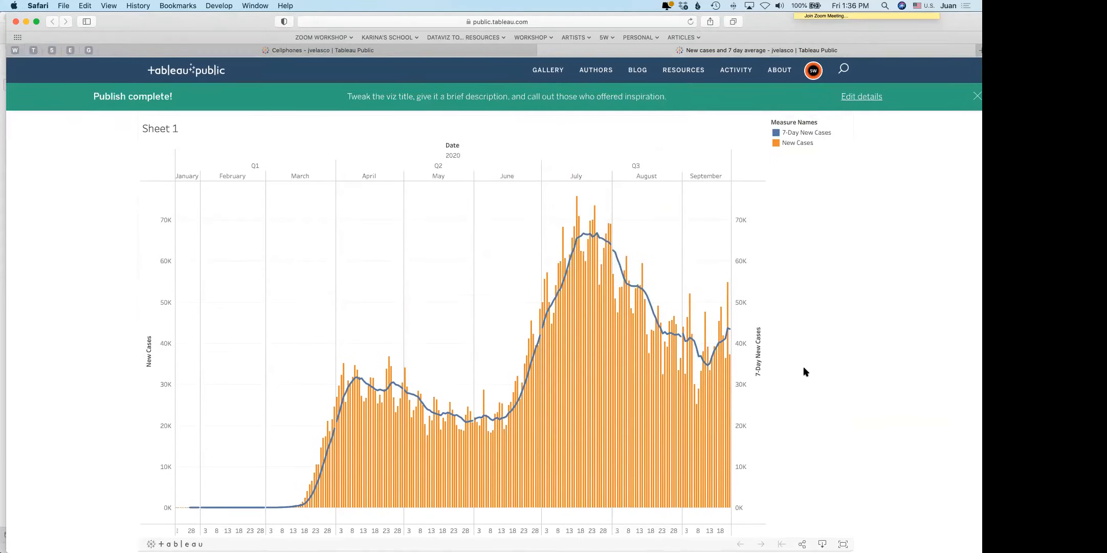
Review the published visualization's page and its sharing options, including the embed code and link
{"action": "scroll", "coordinate": [802, 368], "scroll_direction": "down", "scroll_amount": 5}
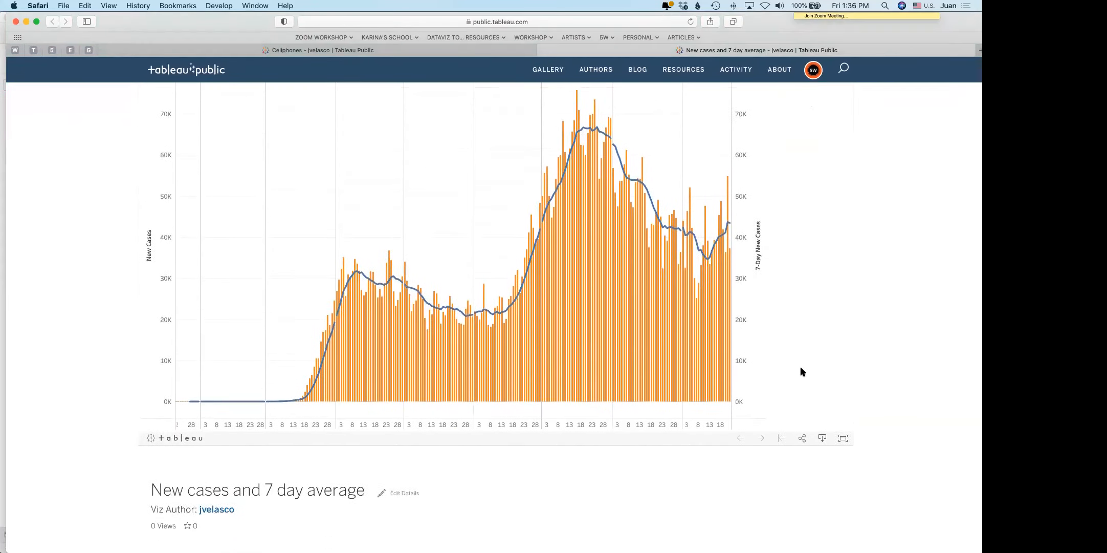
{"action": "scroll", "coordinate": [801, 370], "scroll_direction": "up", "scroll_amount": 6}
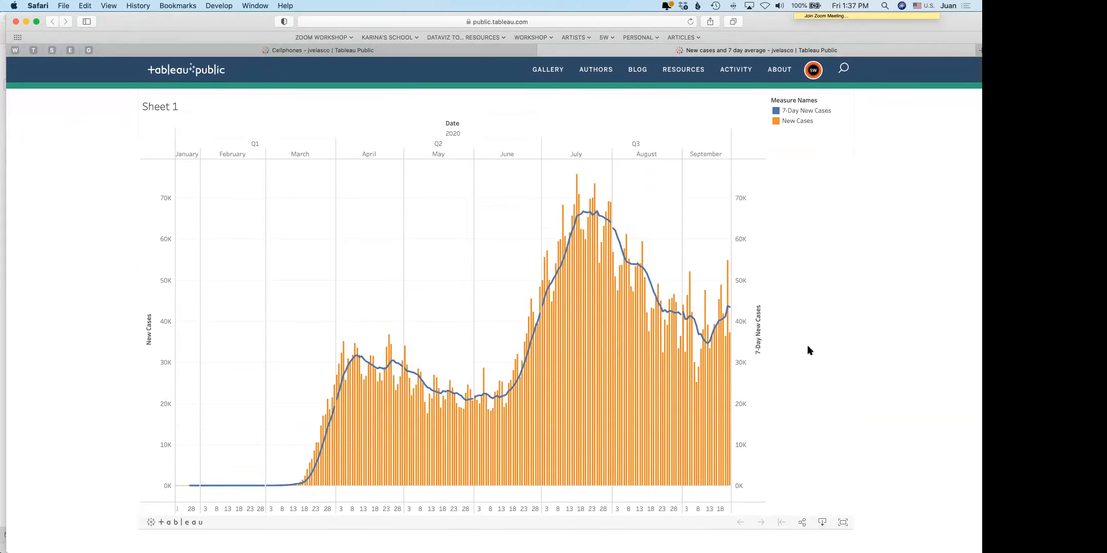
{"action": "left_click", "coordinate": [802, 521]}
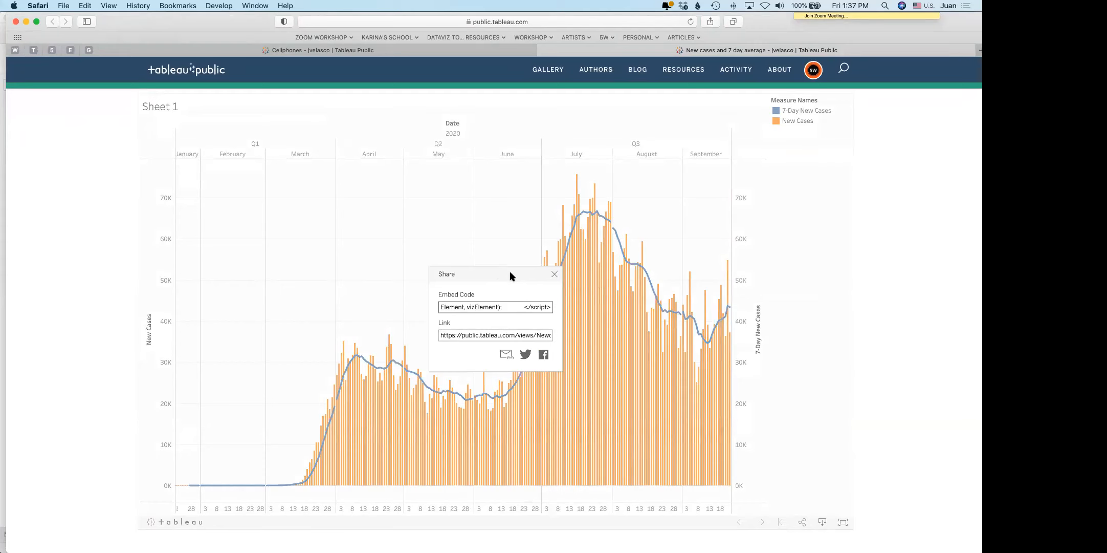
{"action": "left_click", "coordinate": [555, 275]}
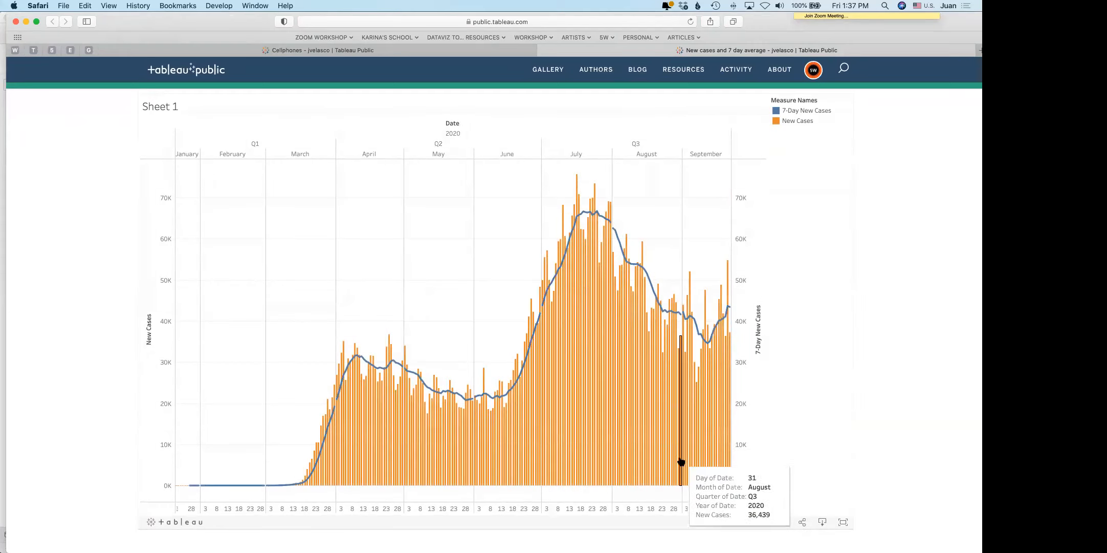
Download the published chart as a PDF of this view with Unspecified paper size and Landscape orientation
{"action": "left_click", "coordinate": [823, 522]}
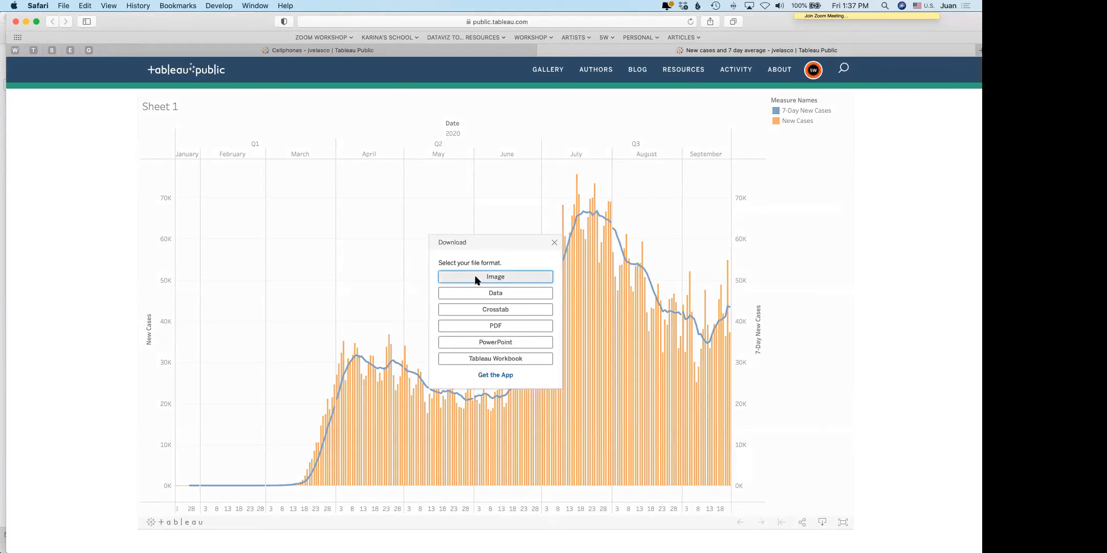
{"action": "left_click", "coordinate": [480, 326]}
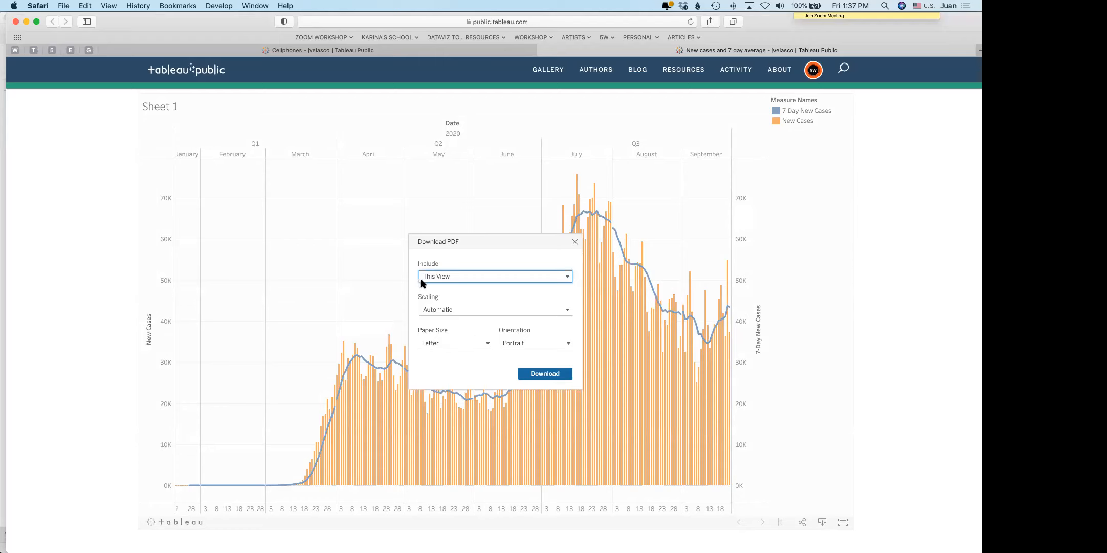
{"action": "left_click", "coordinate": [447, 342]}
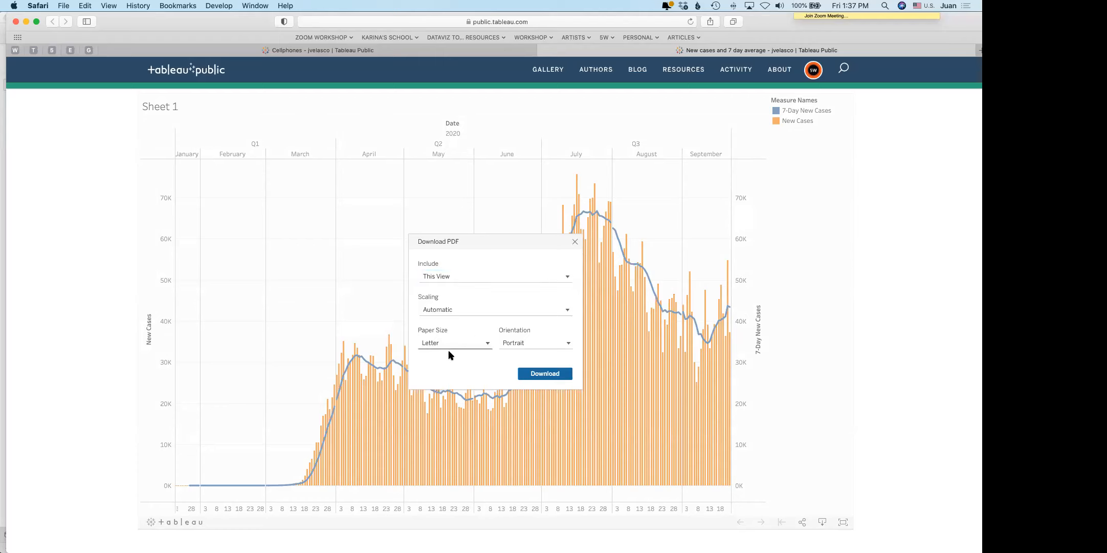
{"action": "scroll", "coordinate": [452, 342], "scroll_direction": "down", "scroll_amount": 1}
{"action": "left_click", "coordinate": [452, 346]}
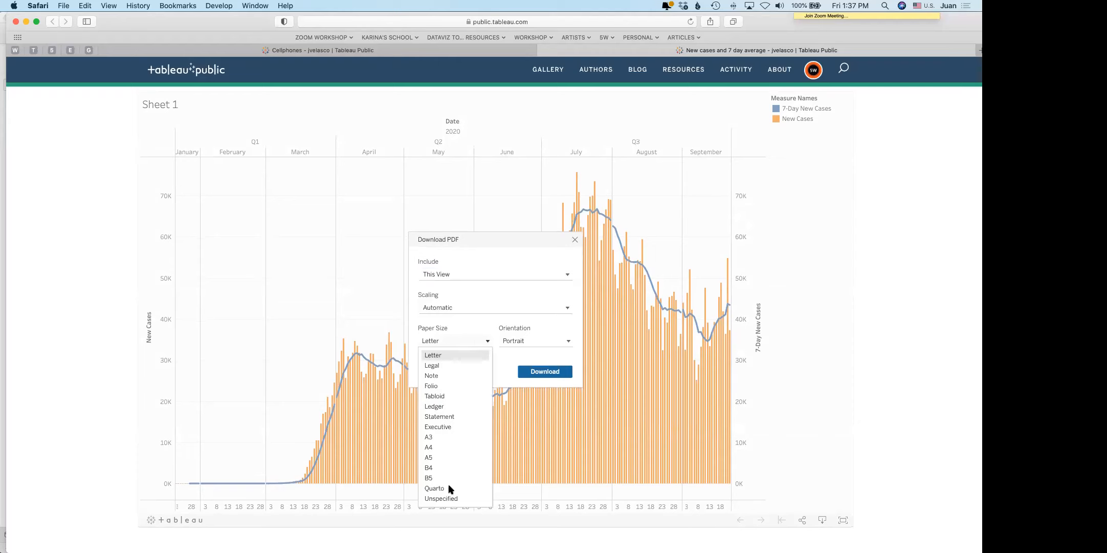
{"action": "left_click", "coordinate": [444, 499]}
{"action": "left_click", "coordinate": [526, 337]}
{"action": "left_click", "coordinate": [522, 362]}
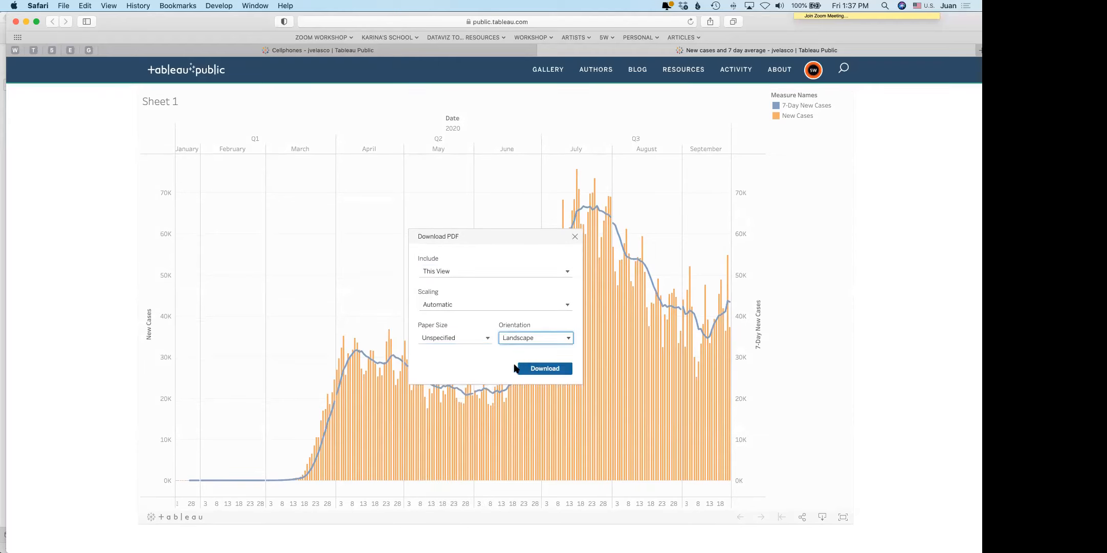
{"action": "left_click", "coordinate": [546, 369]}
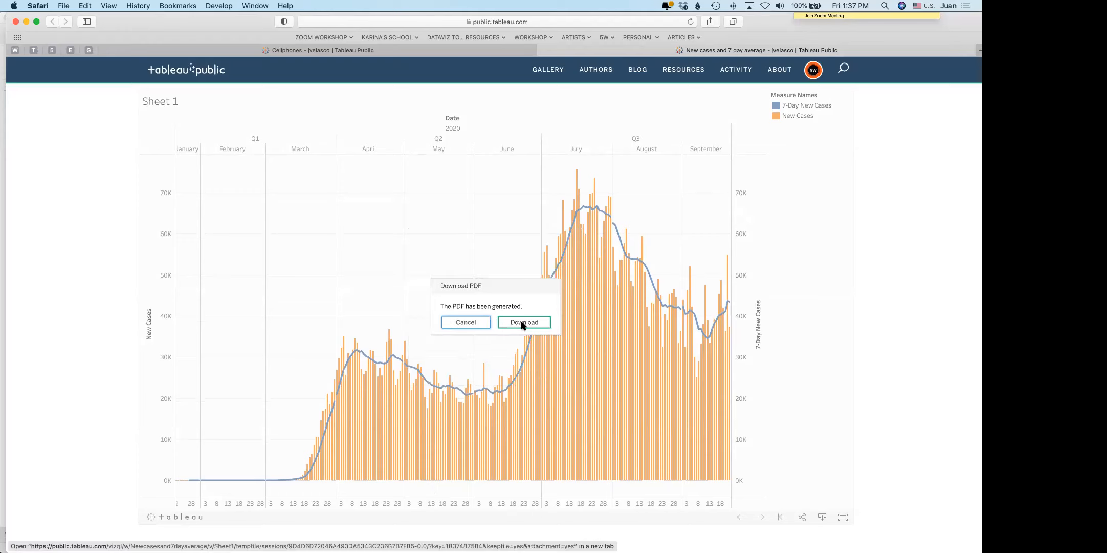
{"action": "left_click", "coordinate": [522, 323]}
Return to the published chart page and download another PDF copy of the chart
{"action": "left_click", "coordinate": [472, 50]}
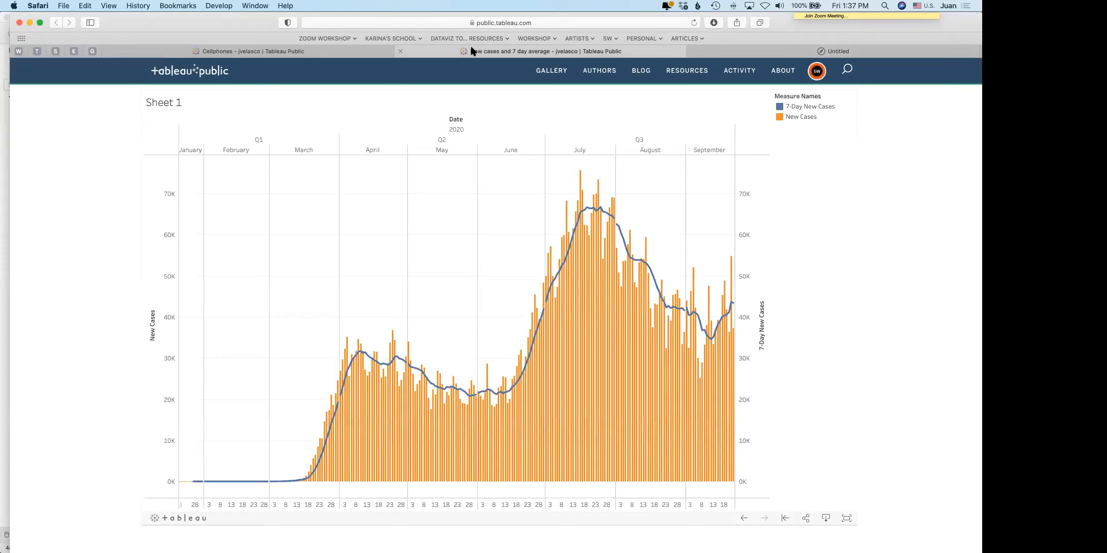
{"action": "left_click", "coordinate": [826, 517]}
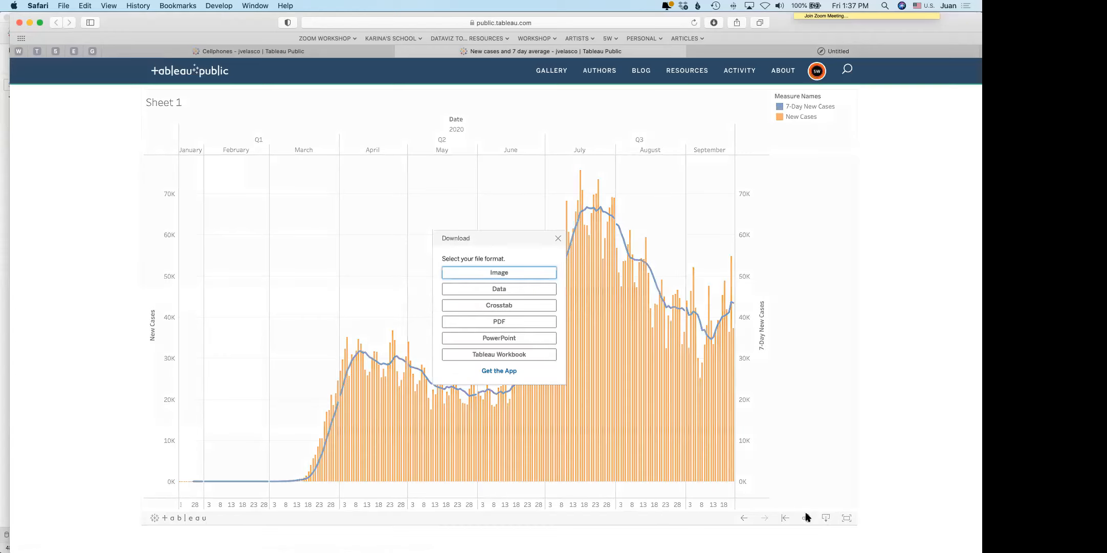
{"action": "left_click", "coordinate": [490, 321]}
{"action": "left_click", "coordinate": [529, 369]}
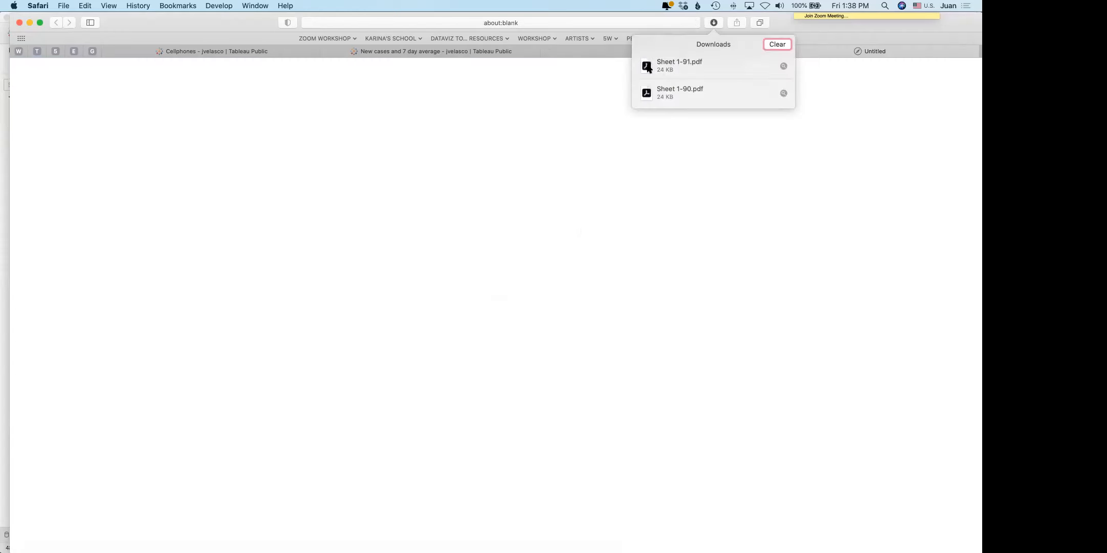
Open the downloaded Sheet 1-91.pdf in Illustrator, keep the substituted fonts, and clear the floating panels off the artwork
{"action": "left_click_drag", "start_coordinate": [646, 67], "coordinate": [11, 177]}
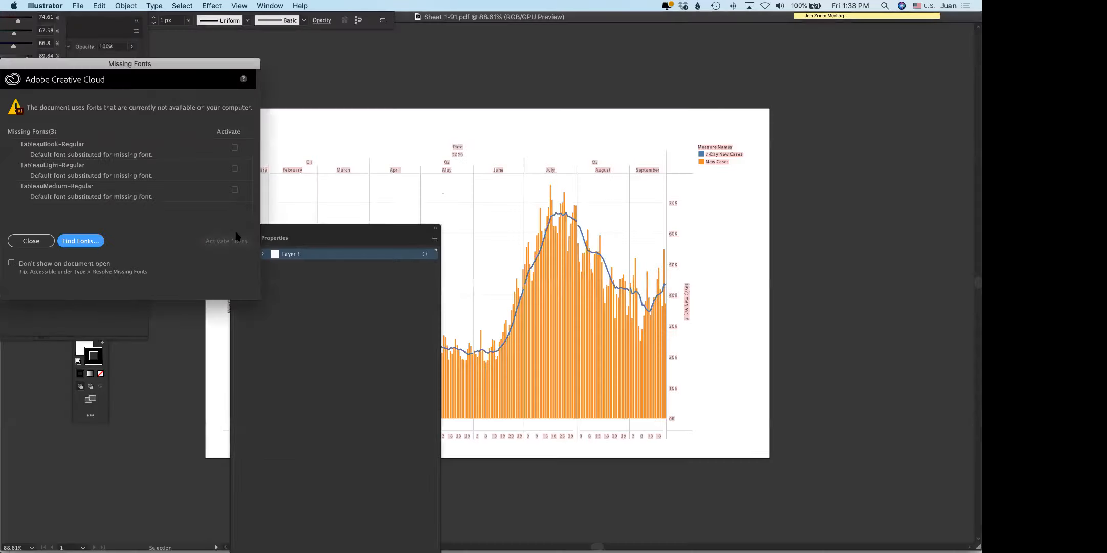
{"action": "left_click", "coordinate": [23, 242]}
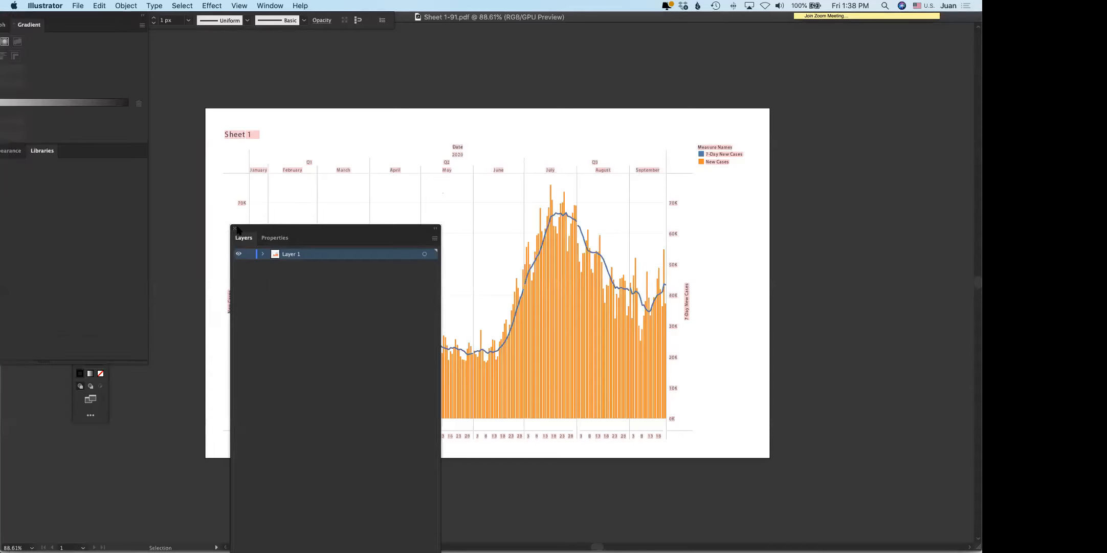
{"action": "left_click", "coordinate": [234, 228]}
{"action": "left_click_drag", "start_coordinate": [70, 14], "coordinate": [105, 444]}
{"action": "mouse_move", "coordinate": [99, 170]}
{"action": "left_mouse_down"}
{"action": "mouse_move", "coordinate": [119, 164]}
{"action": "mouse_move", "coordinate": [118, 177]}
{"action": "left_mouse_up"}
Select one orange New Cases bar and extend the selection to all objects with the same fill and stroke
{"action": "left_click", "coordinate": [479, 393]}
{"action": "left_click", "coordinate": [462, 362]}
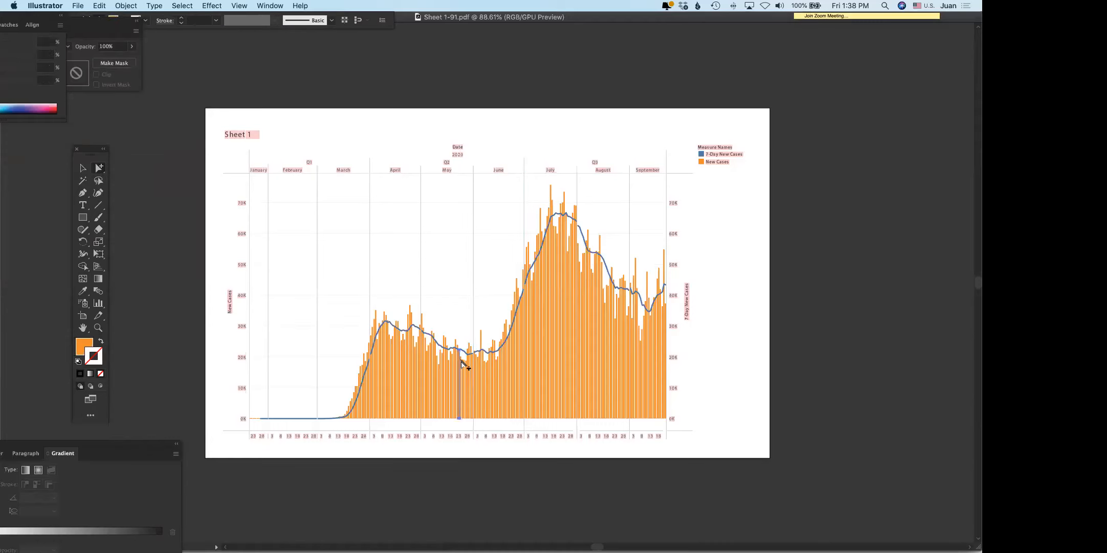
{"action": "left_click", "coordinate": [128, 5]}
{"action": "mouse_move", "coordinate": [183, 5]}
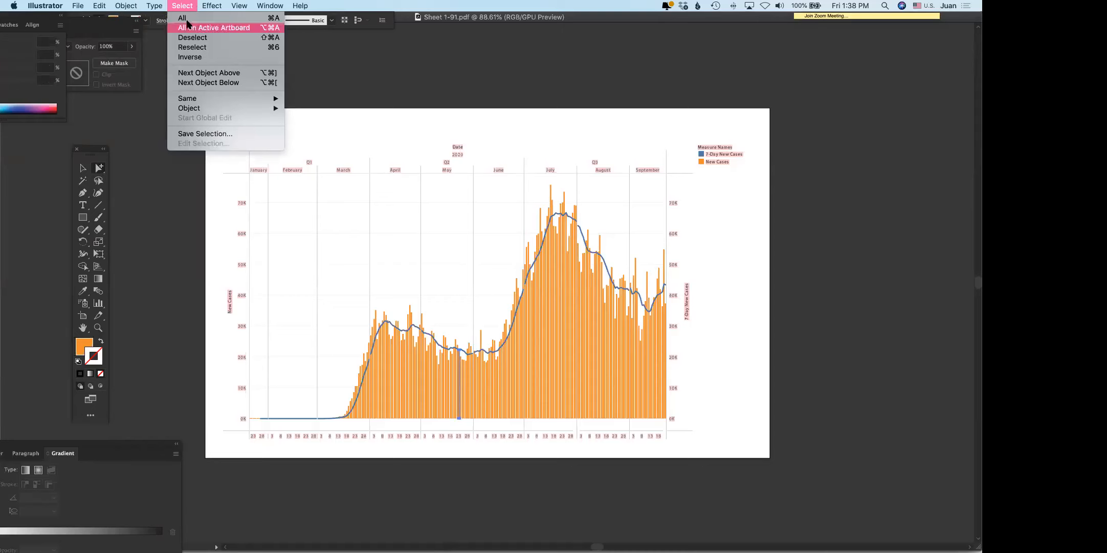
{"action": "mouse_move", "coordinate": [227, 98]}
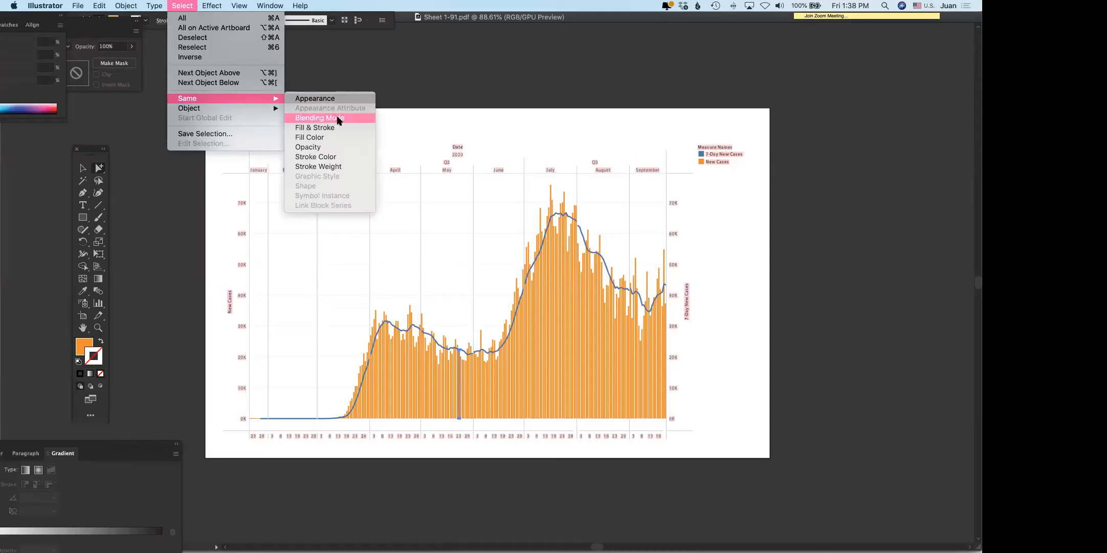
{"action": "left_click", "coordinate": [309, 129]}
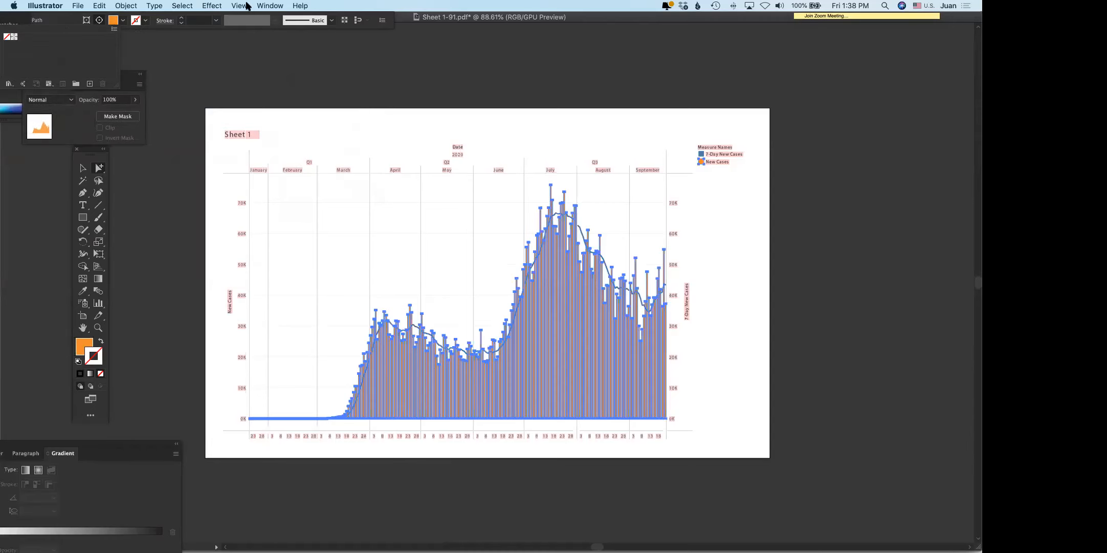
Recolor the selected New Cases bars green by setting cyan to 92% and magenta to 29%, then deselect them
{"action": "left_click", "coordinate": [262, 7]}
{"action": "left_click", "coordinate": [286, 257]}
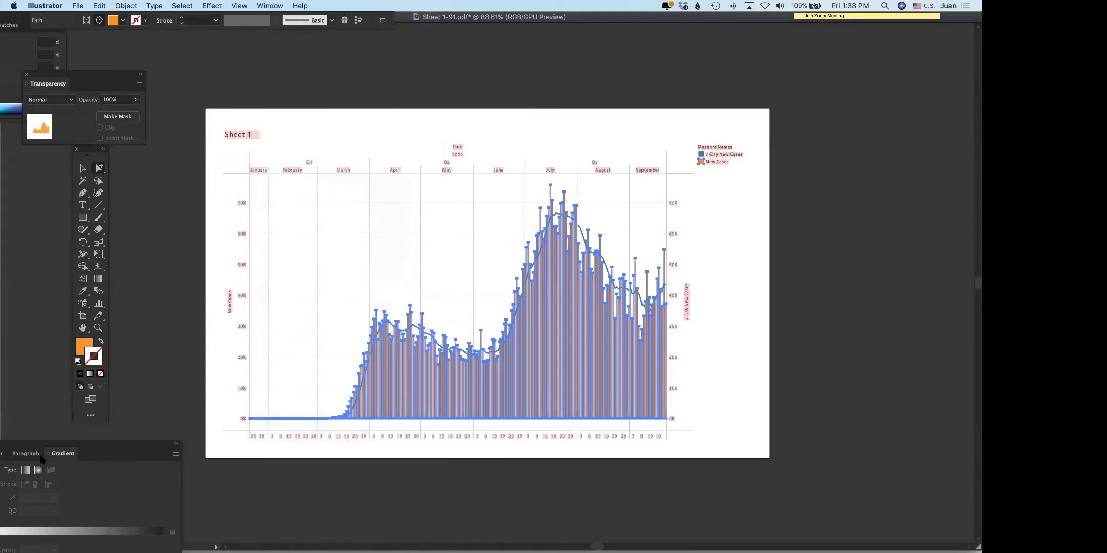
{"action": "left_click_drag", "start_coordinate": [32, 446], "coordinate": [200, 137]}
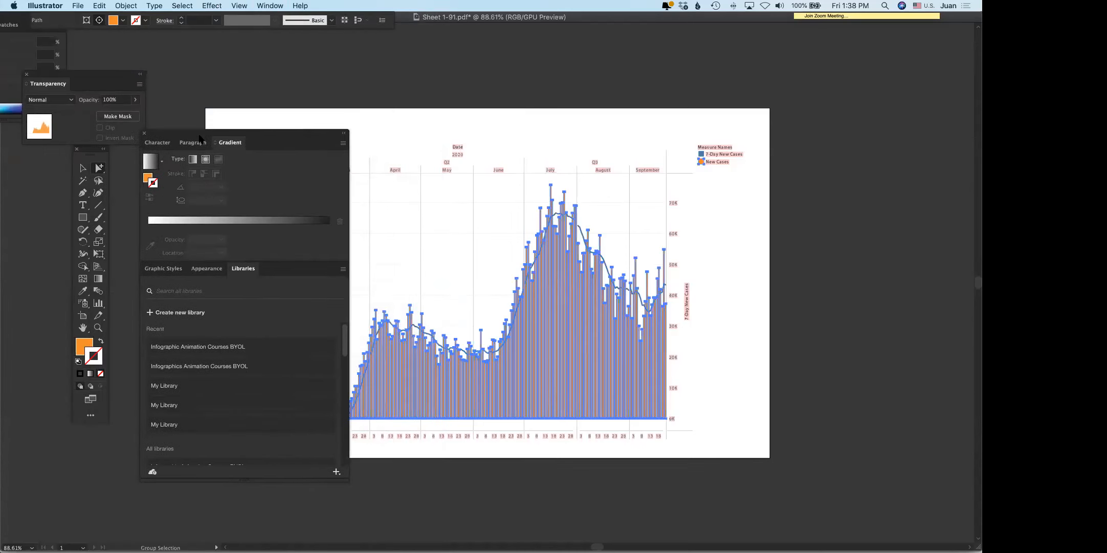
{"action": "left_click", "coordinate": [146, 177]}
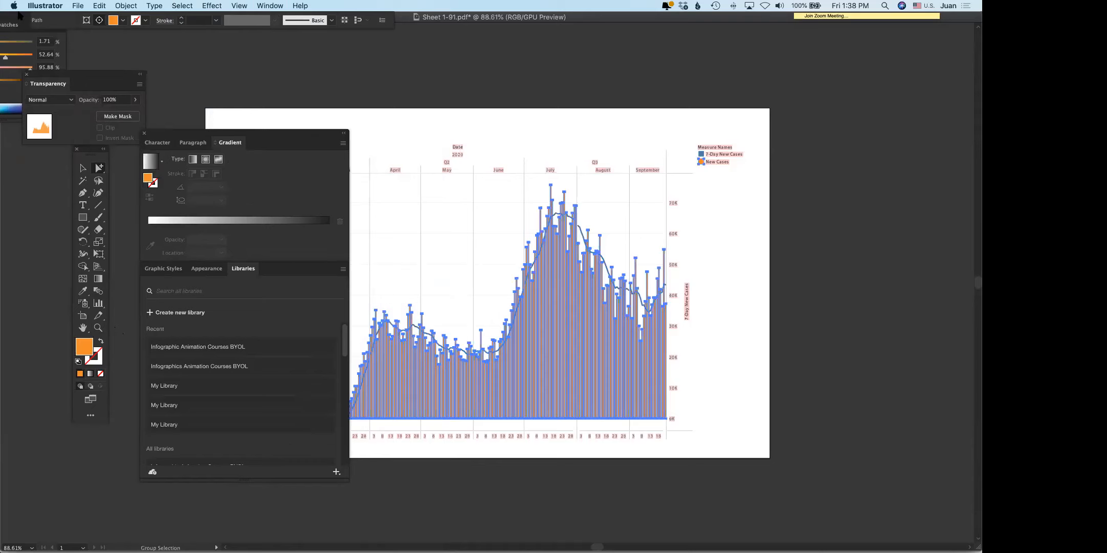
{"action": "left_click_drag", "start_coordinate": [15, 15], "coordinate": [149, 64]}
{"action": "left_click_drag", "start_coordinate": [139, 104], "coordinate": [161, 92]}
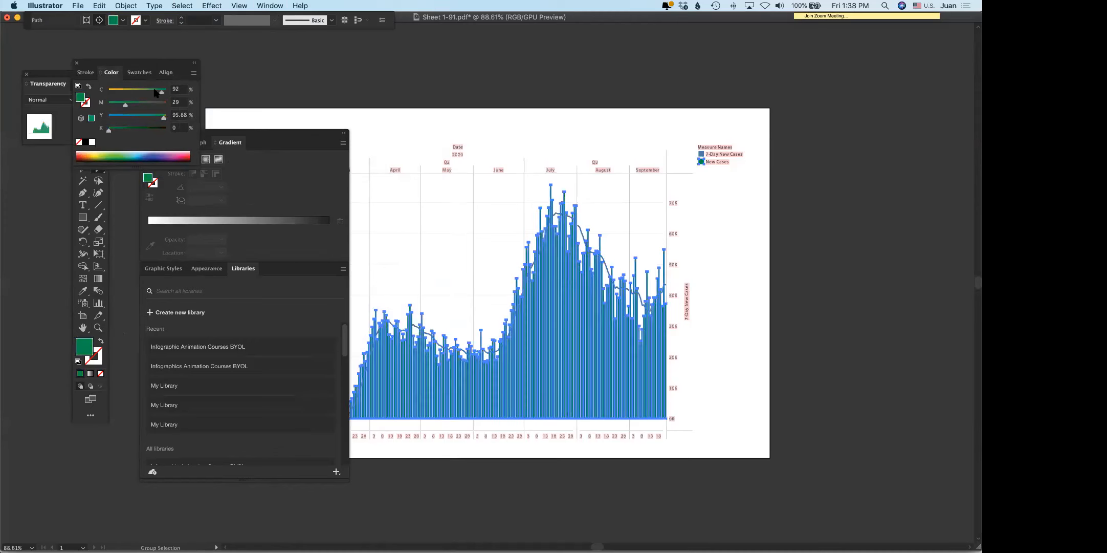
{"action": "left_click", "coordinate": [729, 249]}
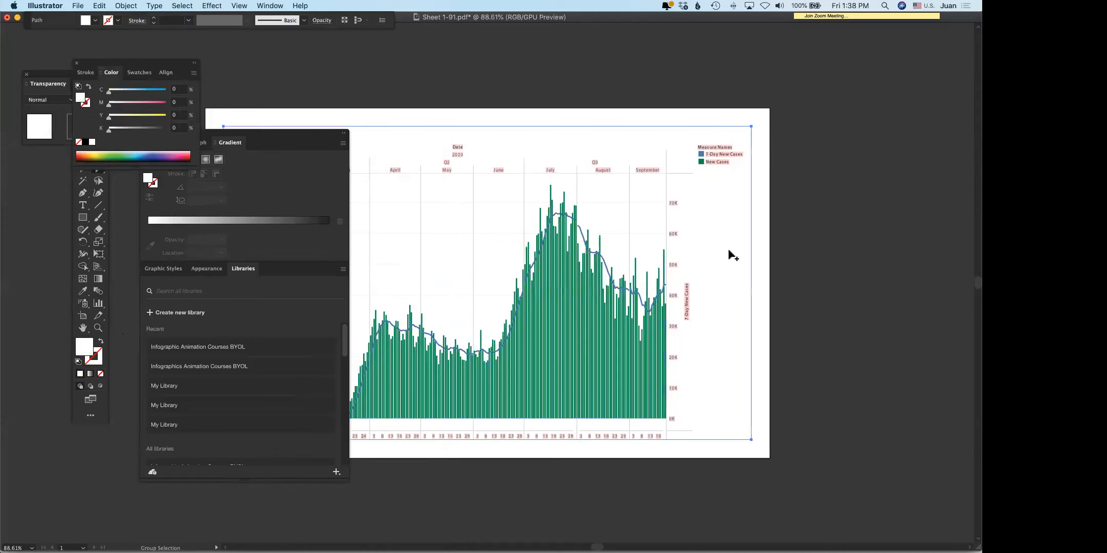
{"action": "left_click", "coordinate": [686, 476]}
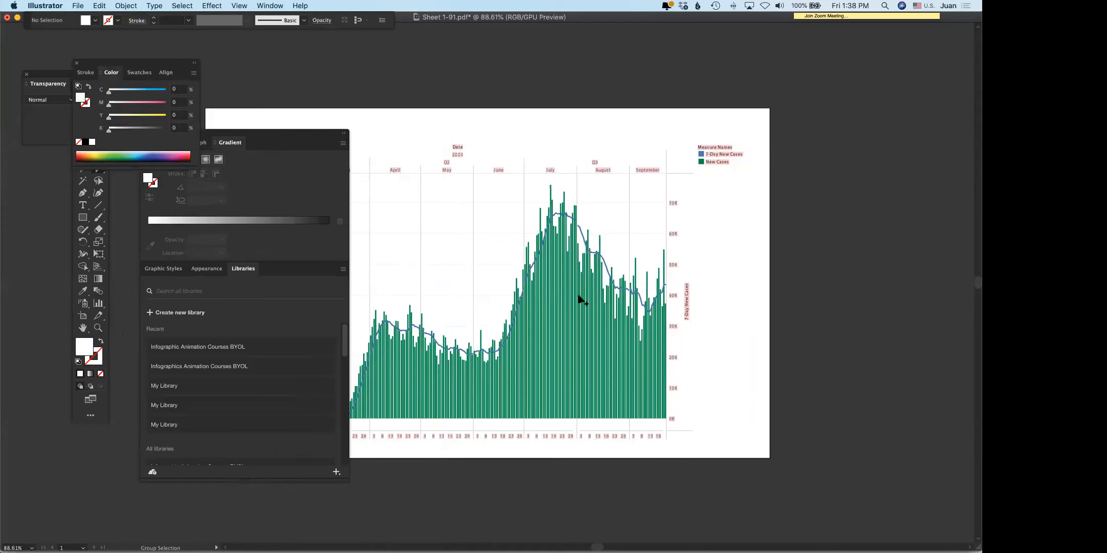
Examine the chart's axis labels, month headers and background shapes as individually selectable objects
{"action": "left_click", "coordinate": [672, 233]}
{"action": "left_click", "coordinate": [672, 205]}
{"action": "left_click", "coordinate": [672, 205]}
{"action": "left_click", "coordinate": [676, 204]}
{"action": "left_click", "coordinate": [651, 171]}
{"action": "left_click", "coordinate": [647, 171]}
{"action": "left_click", "coordinate": [610, 174]}
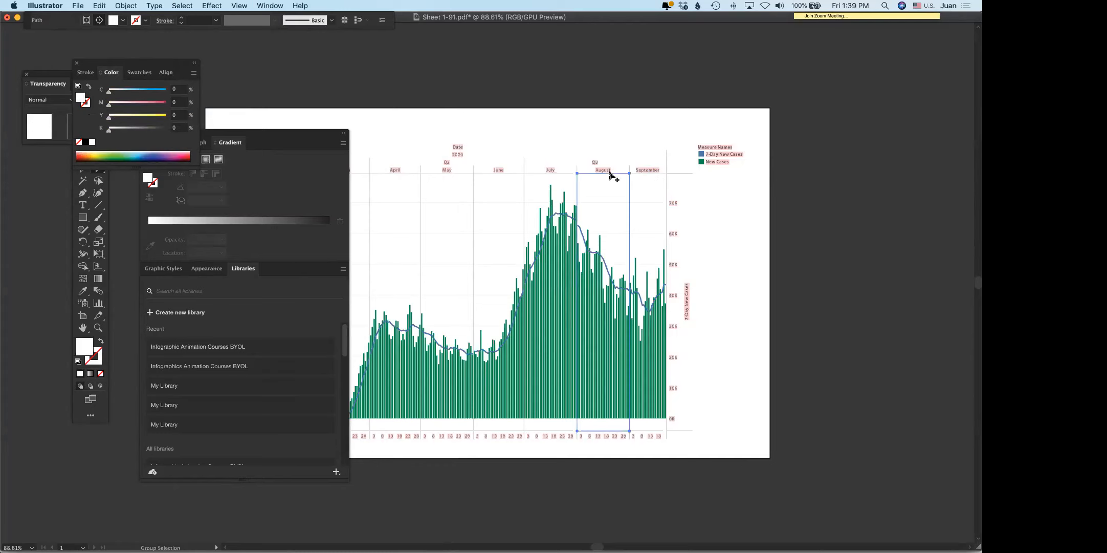
{"action": "left_click", "coordinate": [580, 132]}
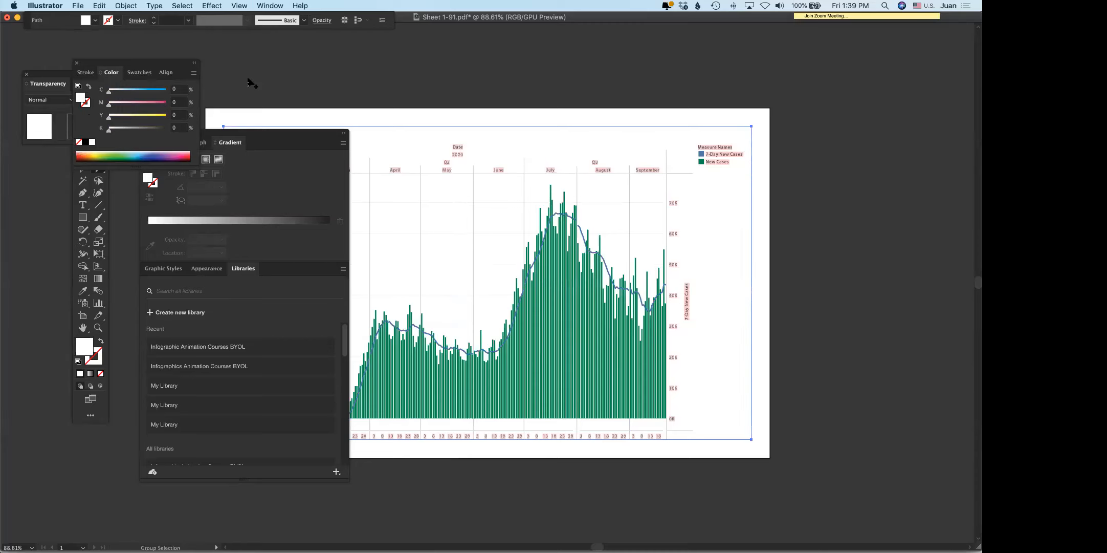
{"action": "left_click", "coordinate": [396, 53]}
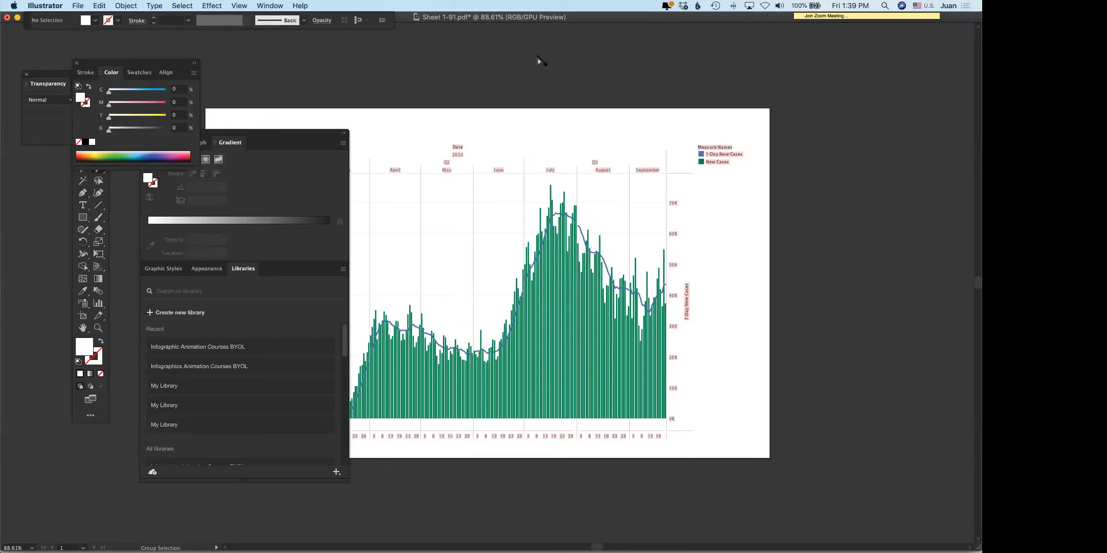
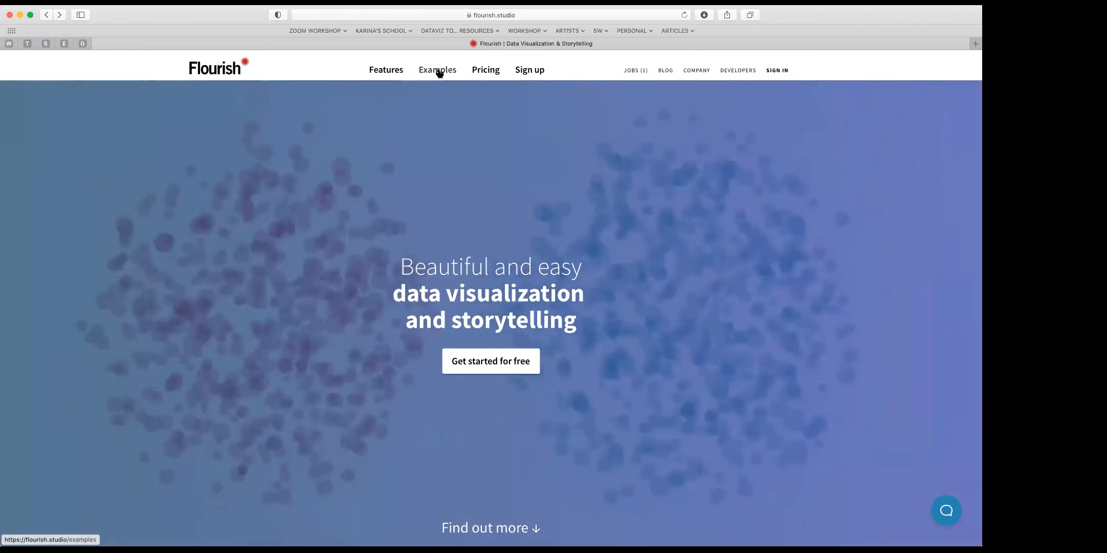
Browse the Flourish examples, viewing the urban population bar chart race and the Survey data example
{"action": "left_click", "coordinate": [439, 73]}
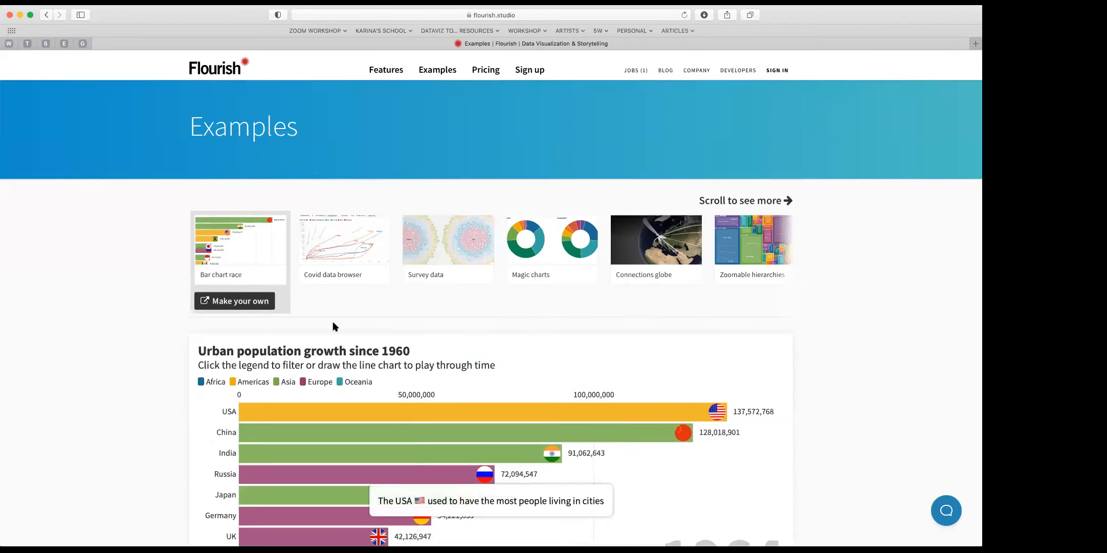
{"action": "scroll", "coordinate": [321, 373], "scroll_direction": "down", "scroll_amount": 3}
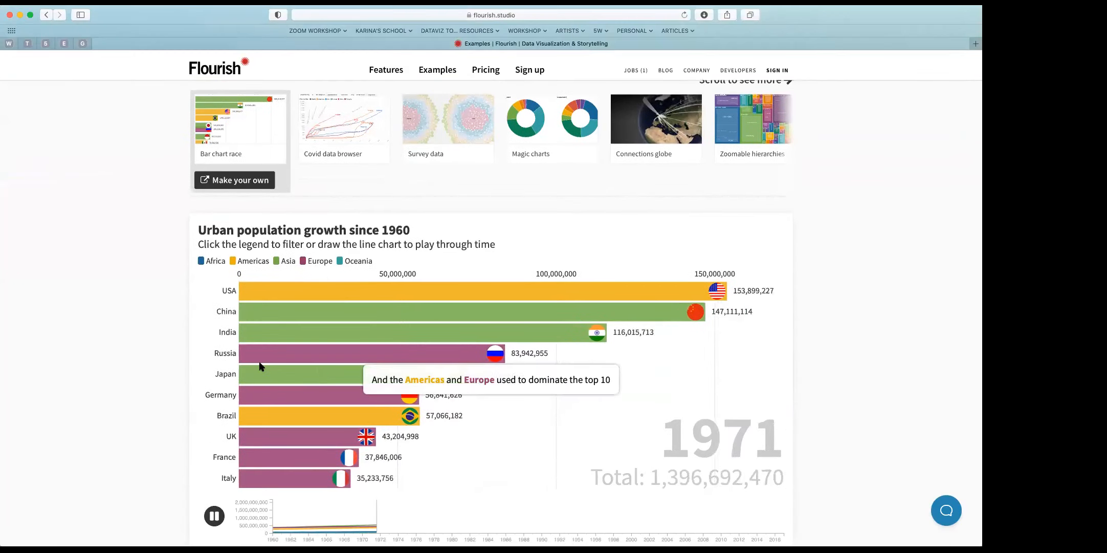
{"action": "scroll", "coordinate": [261, 365], "scroll_direction": "down", "scroll_amount": 1}
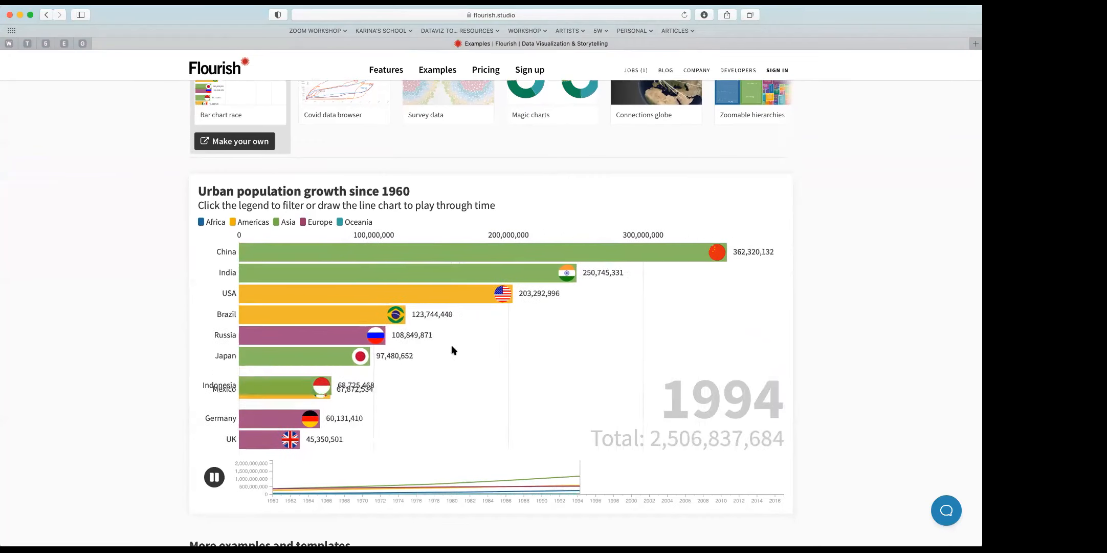
{"action": "scroll", "coordinate": [452, 350], "scroll_direction": "up", "scroll_amount": 3}
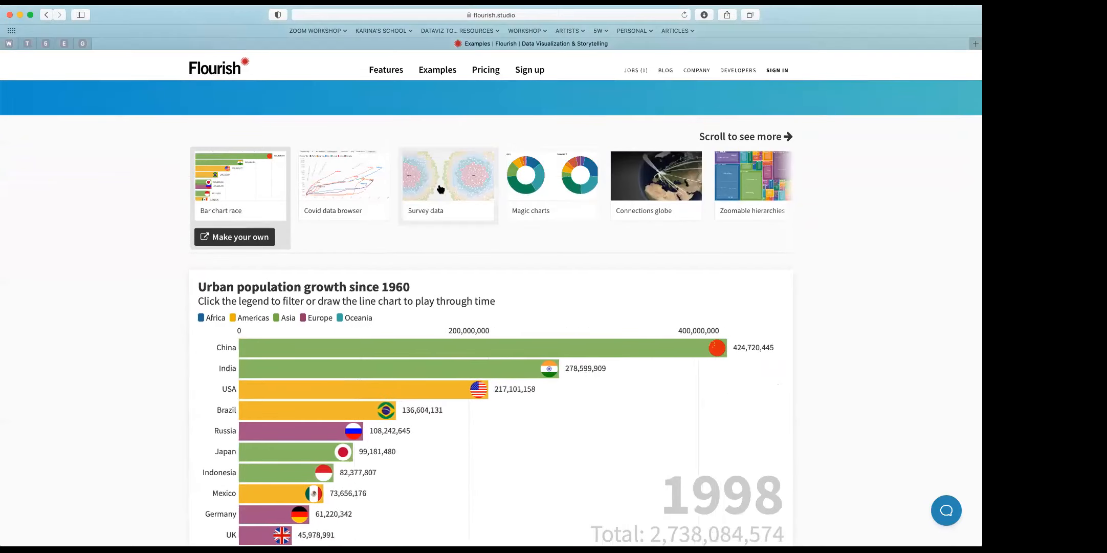
{"action": "left_click", "coordinate": [458, 184]}
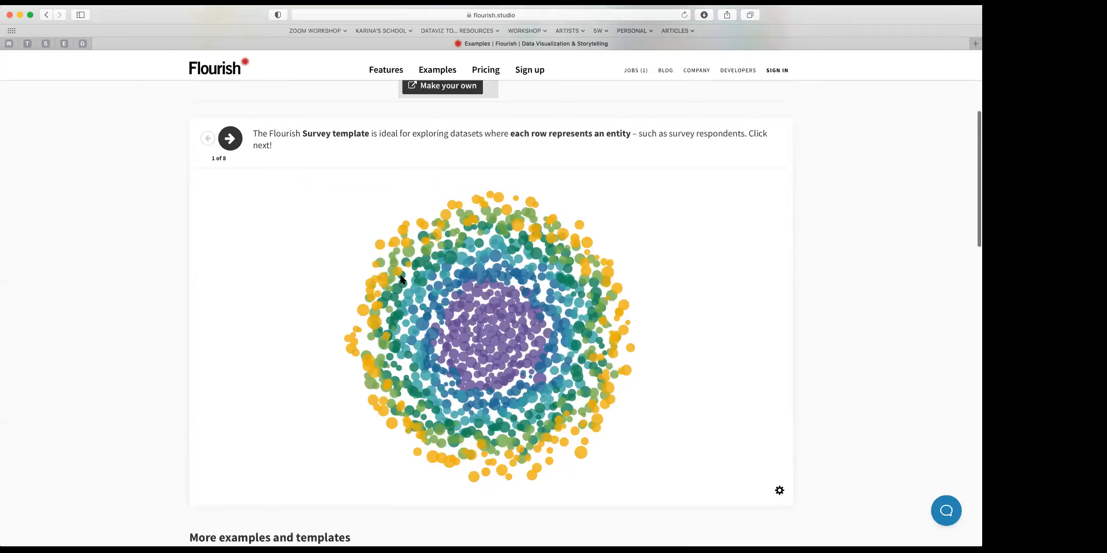
{"action": "scroll", "coordinate": [400, 279], "scroll_direction": "up", "scroll_amount": 1}
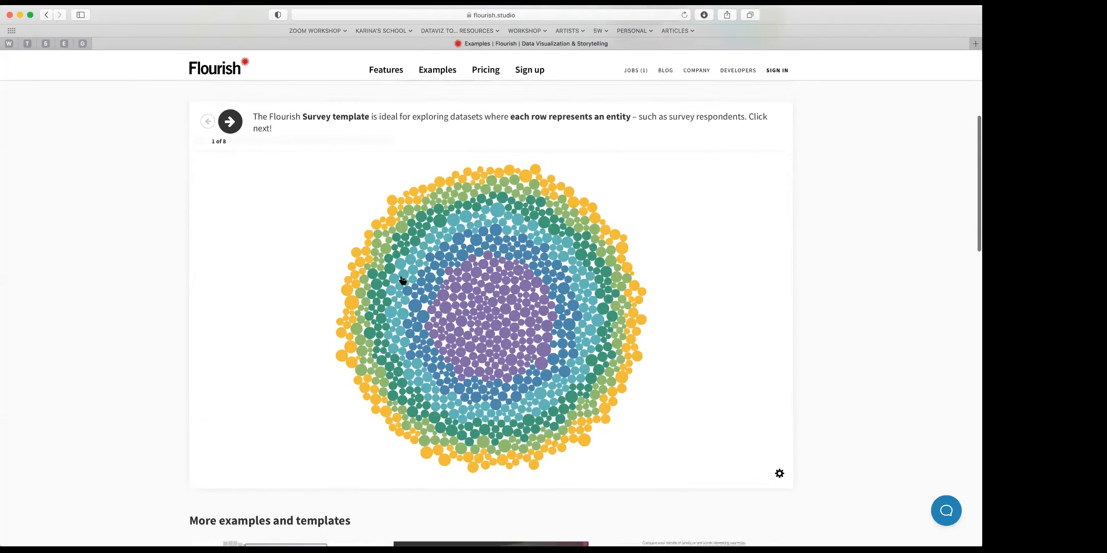
Advance through the Survey data example from its first slide to the sixth, which plots respondents on a world map
{"action": "left_click", "coordinate": [229, 126]}
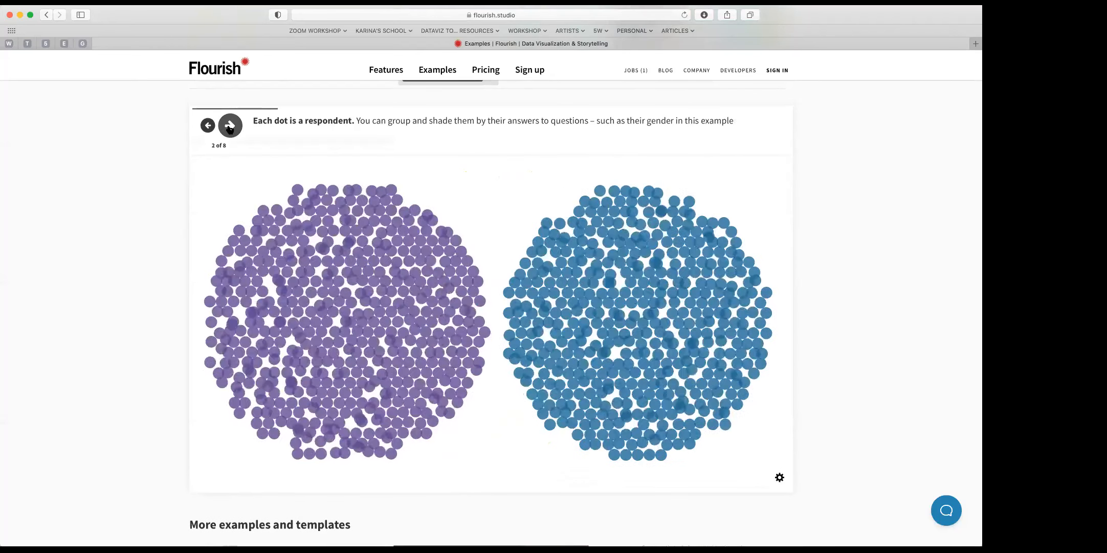
{"action": "left_click", "coordinate": [230, 127]}
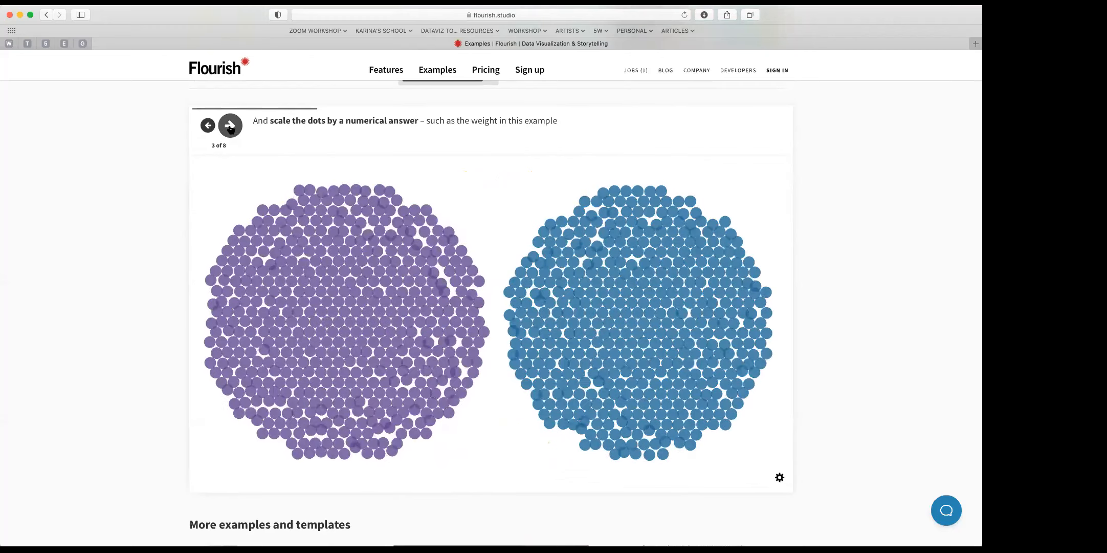
{"action": "left_click", "coordinate": [230, 127]}
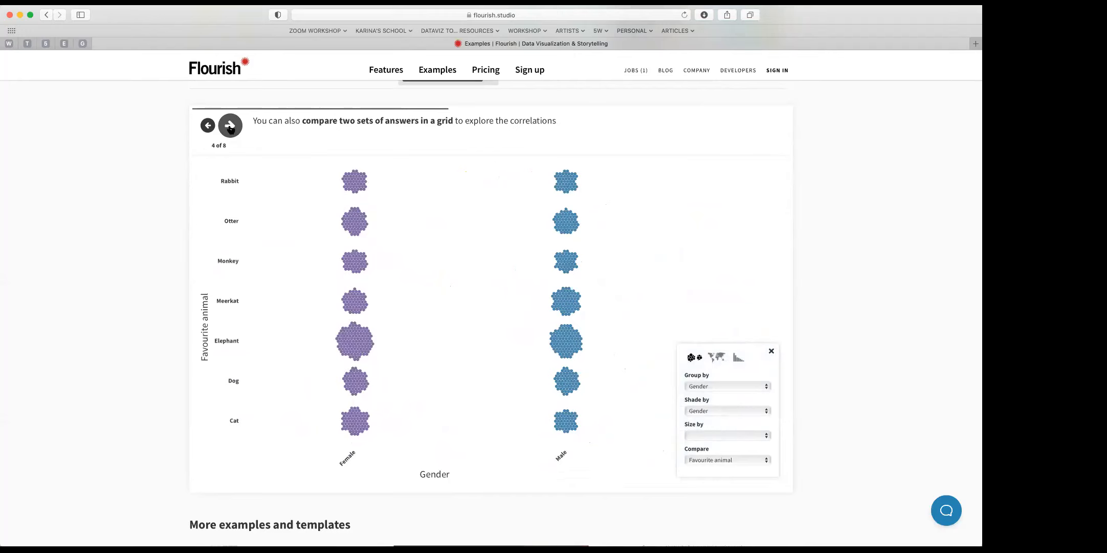
{"action": "left_click", "coordinate": [230, 126]}
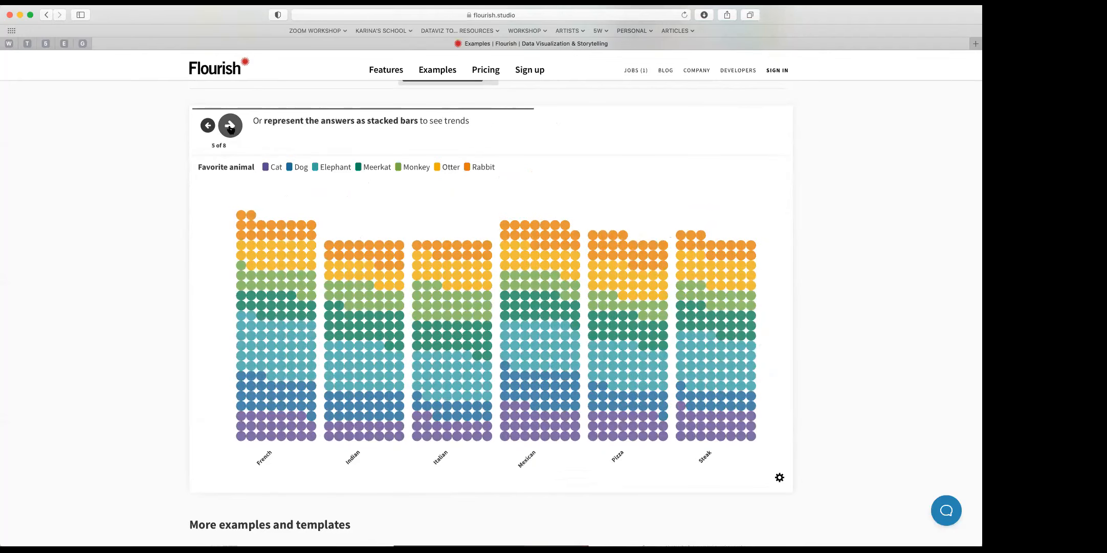
{"action": "left_click", "coordinate": [230, 127]}
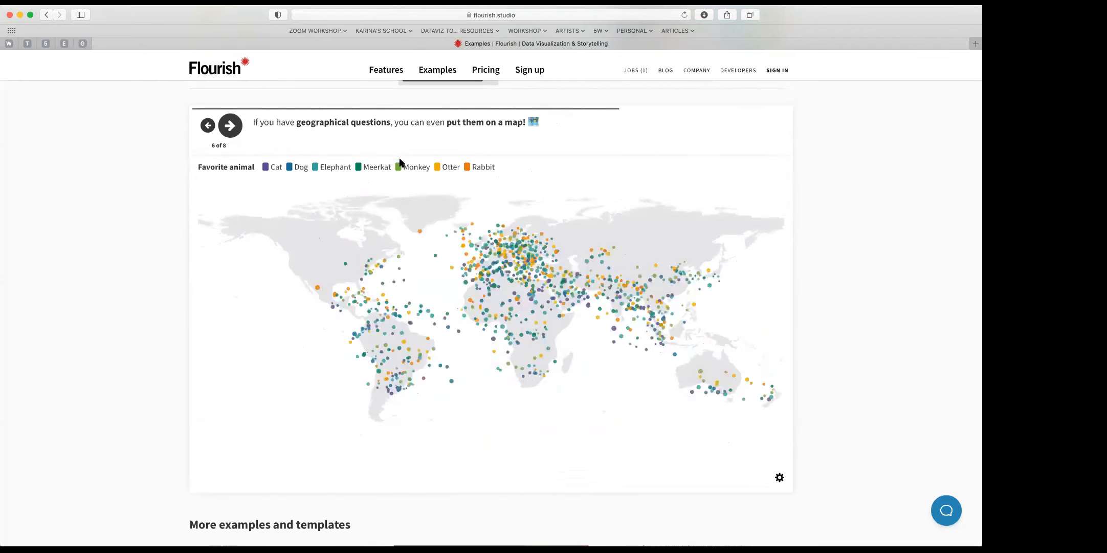
Open the Connections globe example and advance to its second slide about UN import and export trade flows
{"action": "scroll", "coordinate": [400, 162], "scroll_direction": "up", "scroll_amount": 5}
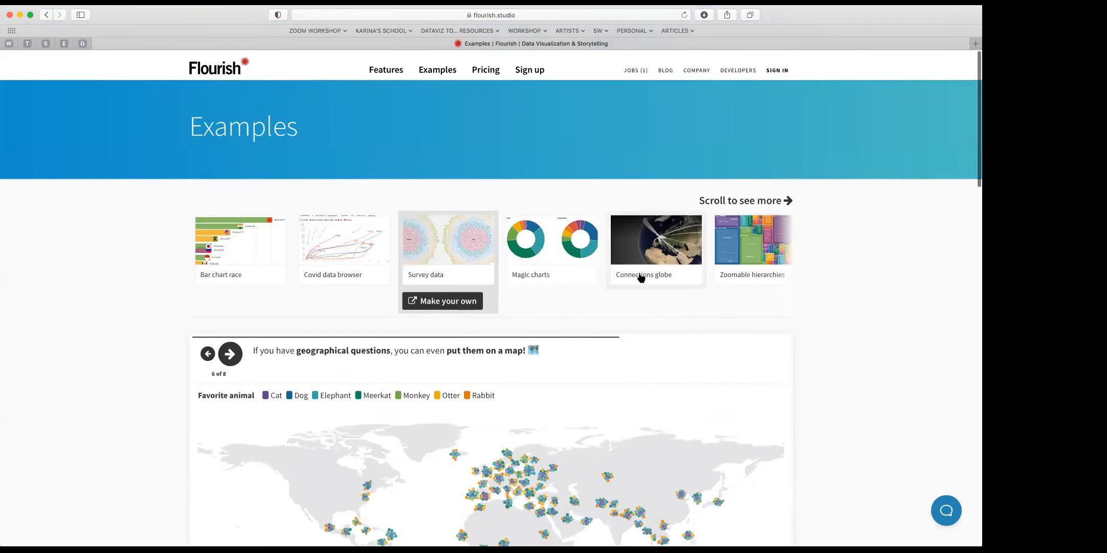
{"action": "left_click", "coordinate": [640, 250]}
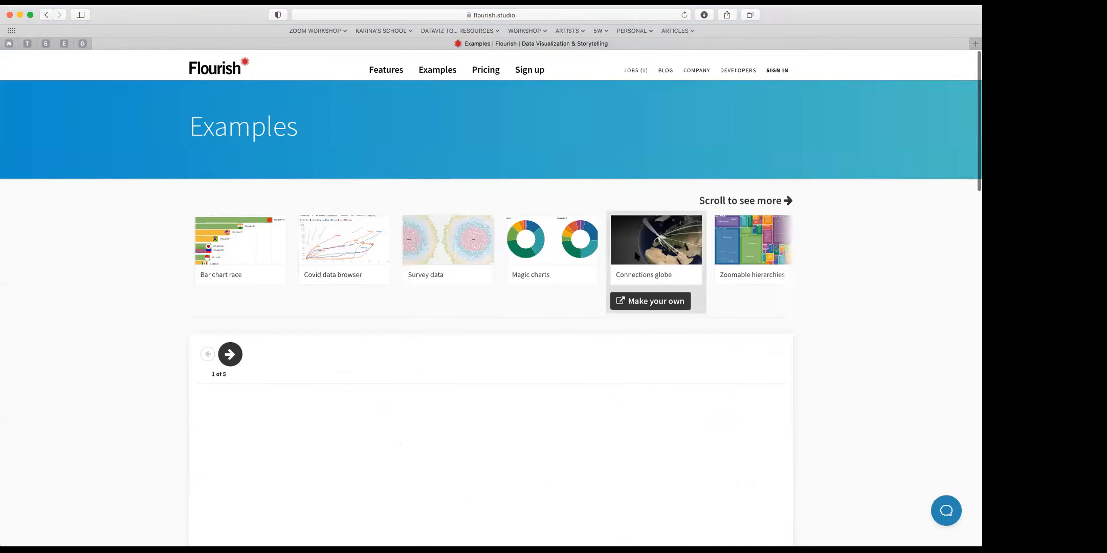
{"action": "scroll", "coordinate": [465, 322], "scroll_direction": "down", "scroll_amount": 3}
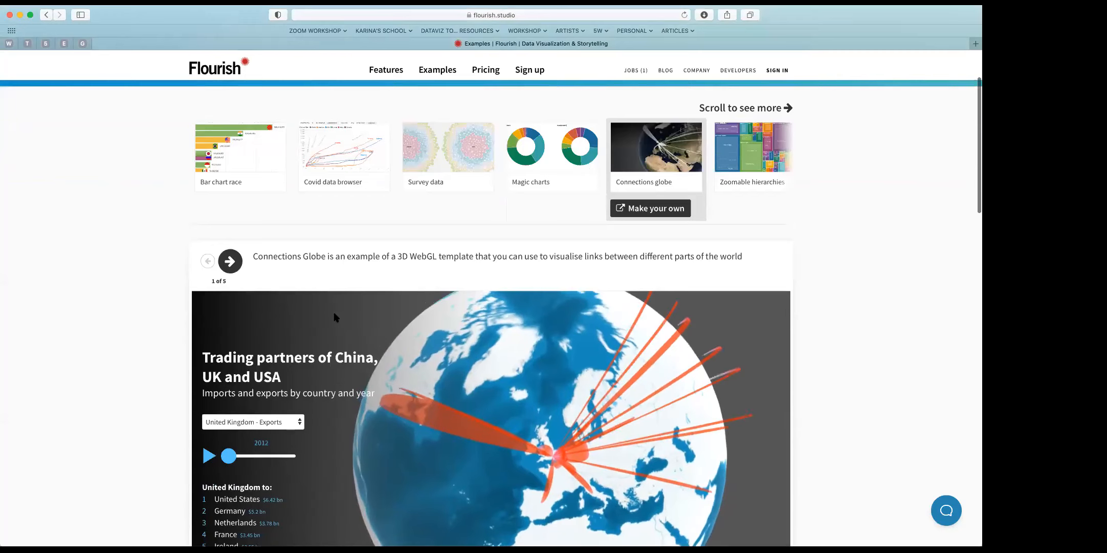
{"action": "left_click", "coordinate": [231, 261]}
{"action": "scroll", "coordinate": [478, 411], "scroll_direction": "down", "scroll_amount": 1}
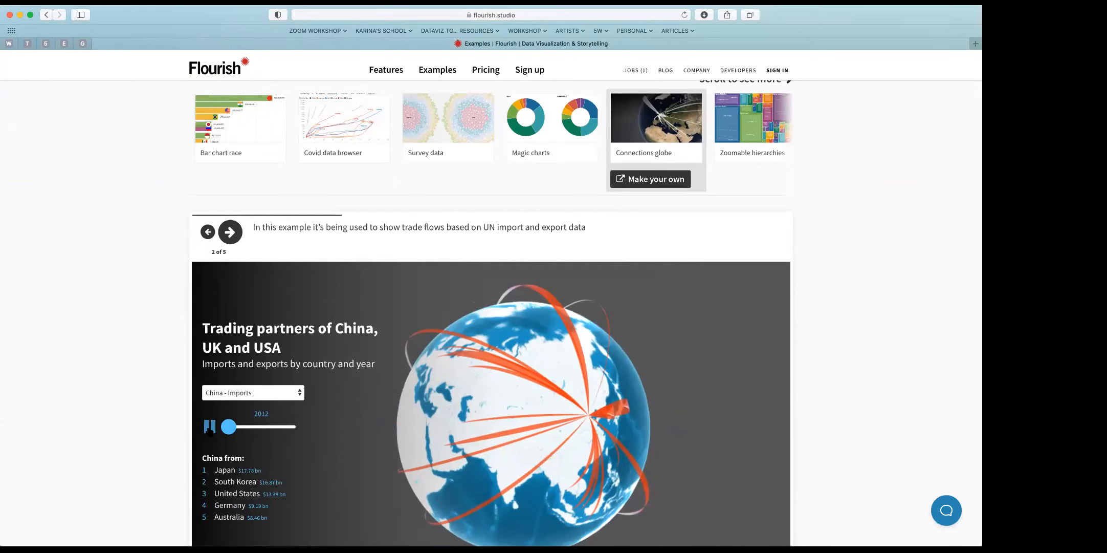
Explore the trade globe by moving along its year timeline and checking the country options, keeping China - Imports displayed
{"action": "left_click_drag", "start_coordinate": [229, 431], "coordinate": [246, 431]}
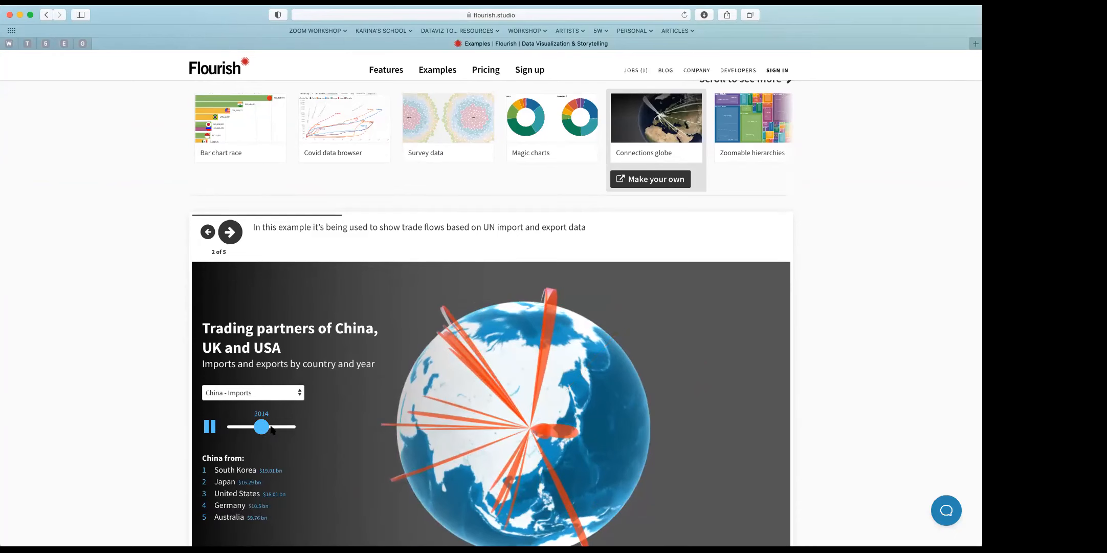
{"action": "left_click", "coordinate": [258, 393]}
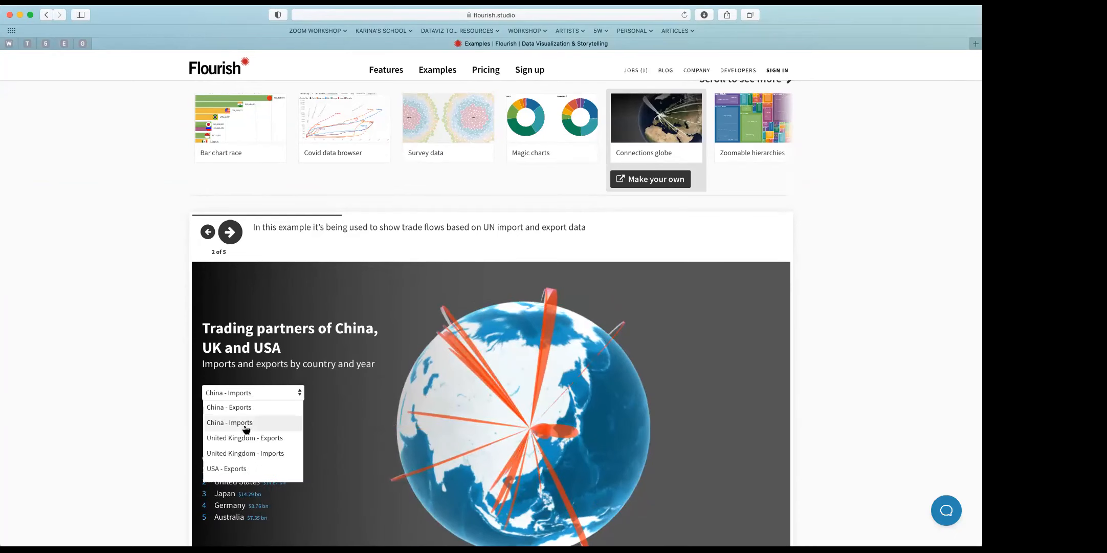
{"action": "left_click", "coordinate": [246, 429]}
{"action": "left_click", "coordinate": [250, 393]}
{"action": "left_click", "coordinate": [256, 439]}
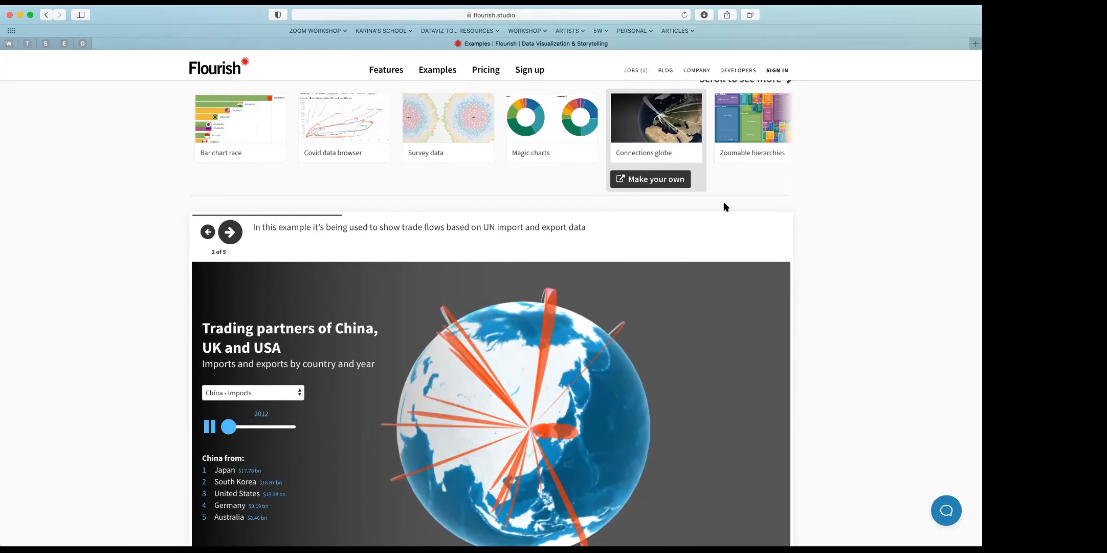
{"action": "scroll", "coordinate": [738, 208], "scroll_direction": "down", "scroll_amount": 3}
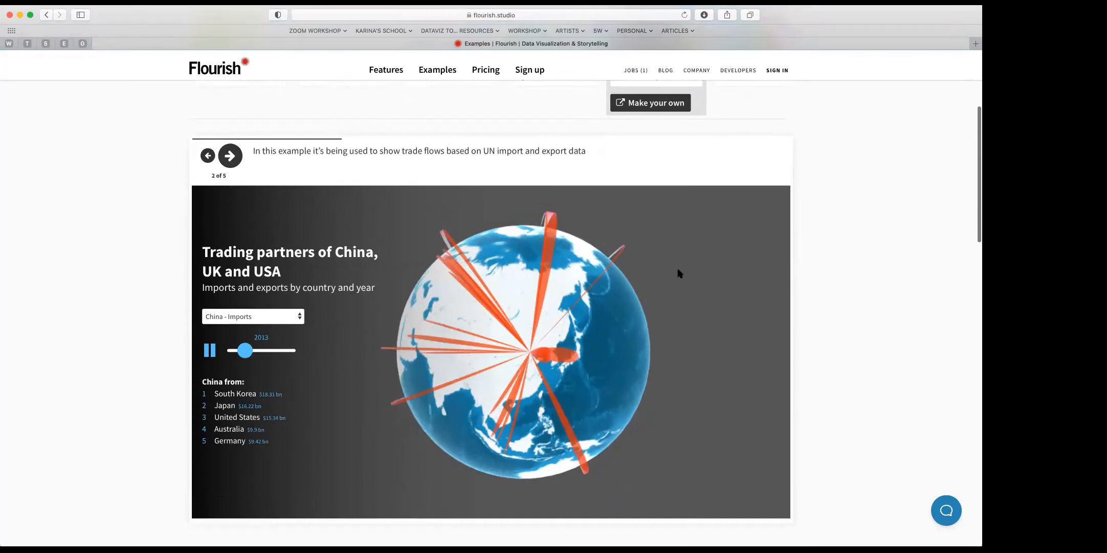
Reload the Examples page and open the Scrollytelling example on Sky News in a new tab
{"action": "scroll", "coordinate": [502, 169], "scroll_direction": "up", "scroll_amount": 5}
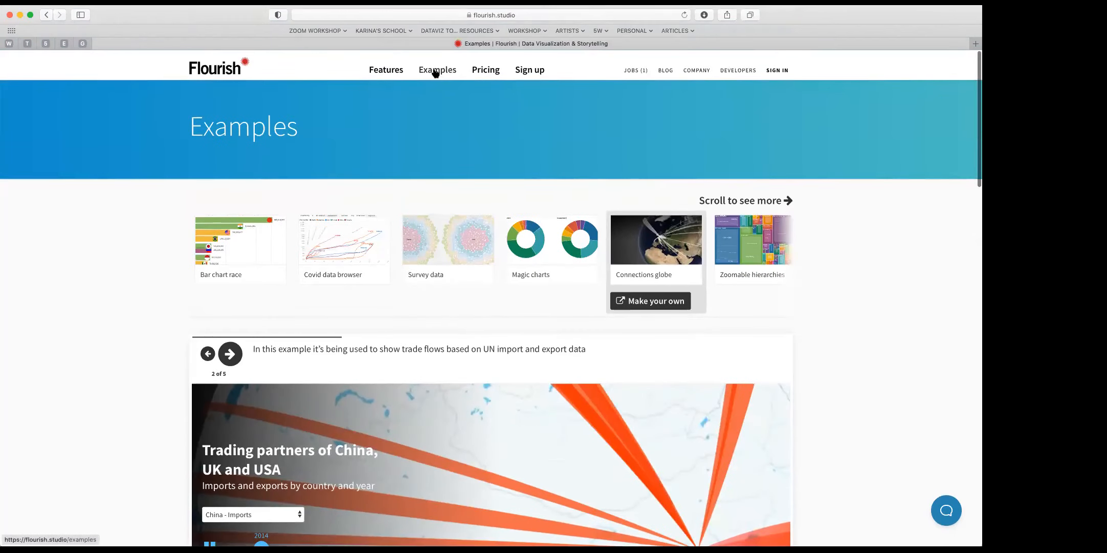
{"action": "scroll", "coordinate": [256, 301], "scroll_direction": "down", "scroll_amount": 15}
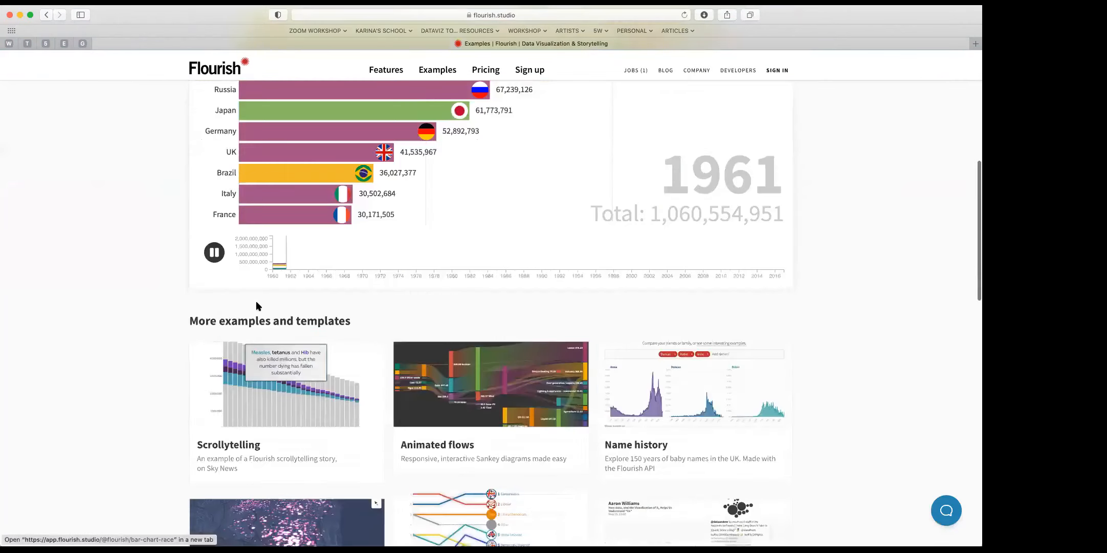
{"action": "scroll", "coordinate": [259, 307], "scroll_direction": "up", "scroll_amount": 2}
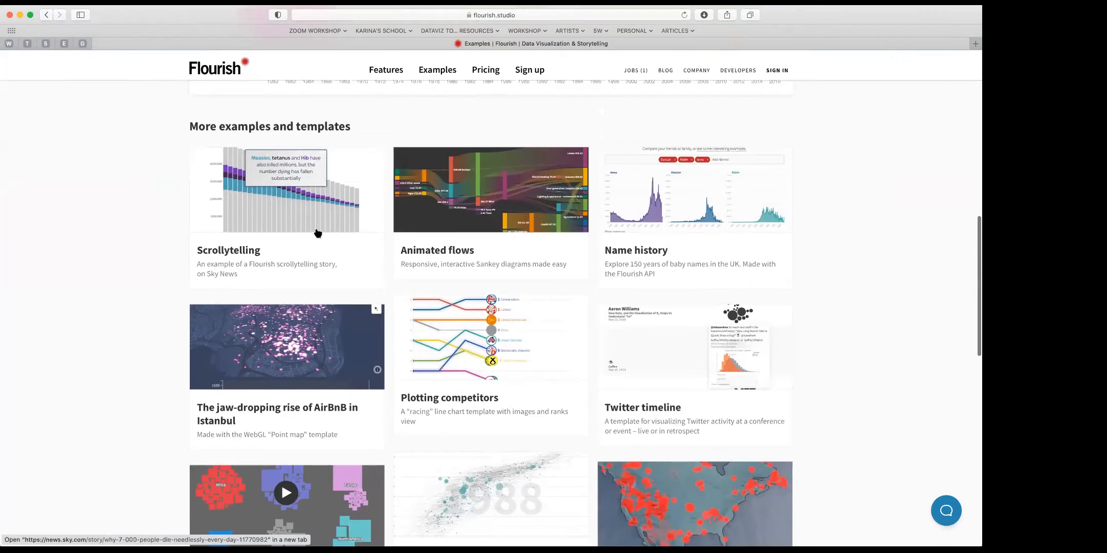
{"action": "left_click", "coordinate": [272, 206], "text": "super"}
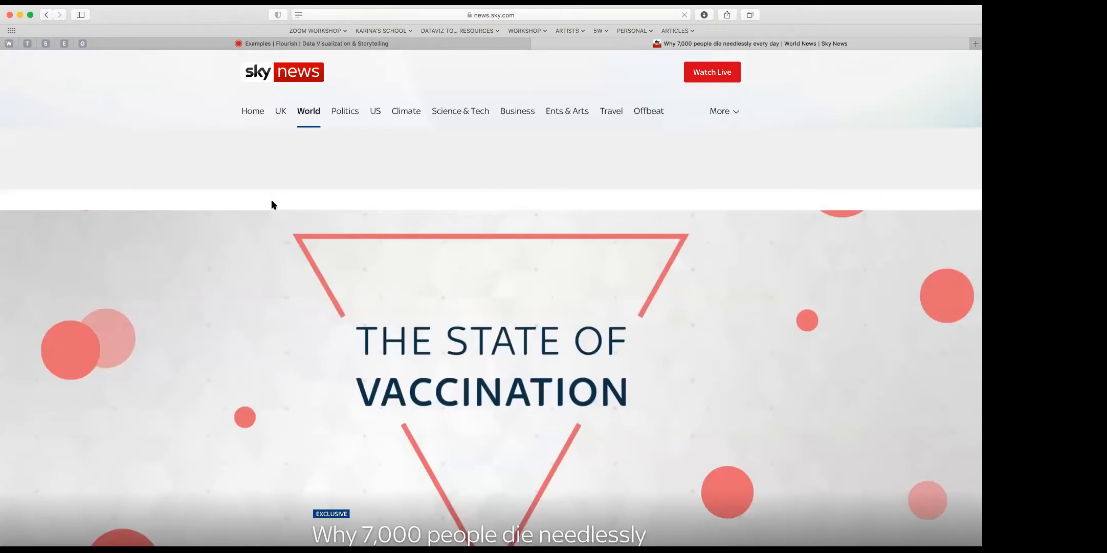
Read the start of the Sky News vaccination story, following its dot visualization through to the yearly deaths bar chart
{"action": "scroll", "coordinate": [467, 368], "scroll_direction": "down", "scroll_amount": 5}
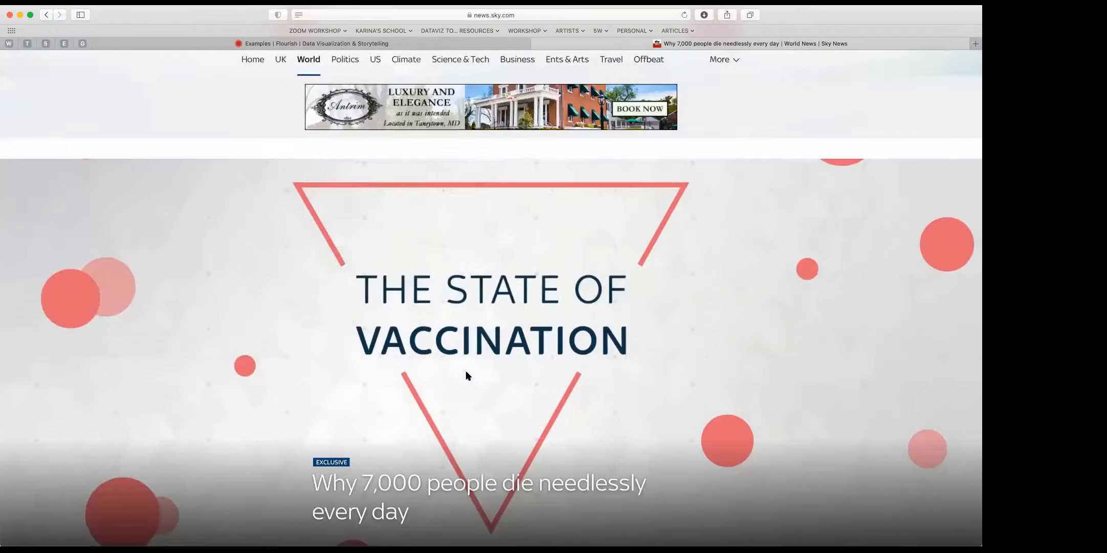
{"action": "scroll", "coordinate": [466, 376], "scroll_direction": "down", "scroll_amount": 6}
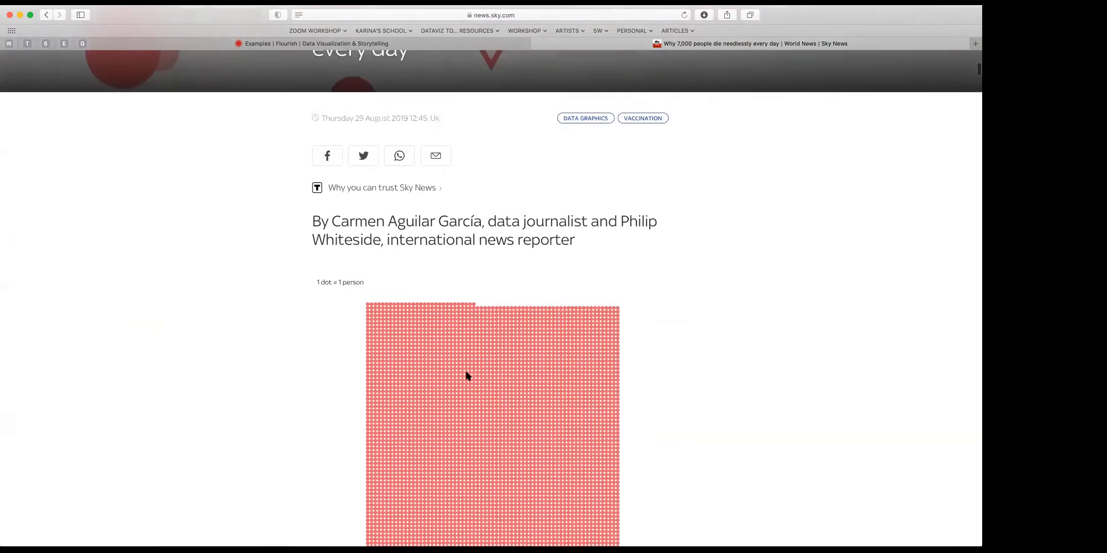
{"action": "scroll", "coordinate": [467, 376], "scroll_direction": "down", "scroll_amount": 2}
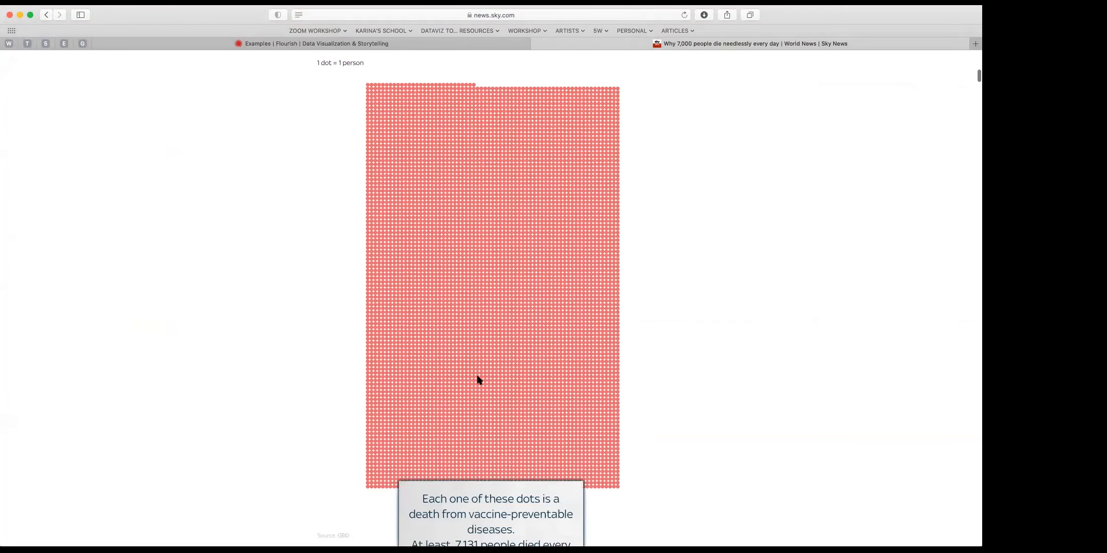
{"action": "scroll", "coordinate": [480, 380], "scroll_direction": "down", "scroll_amount": 8}
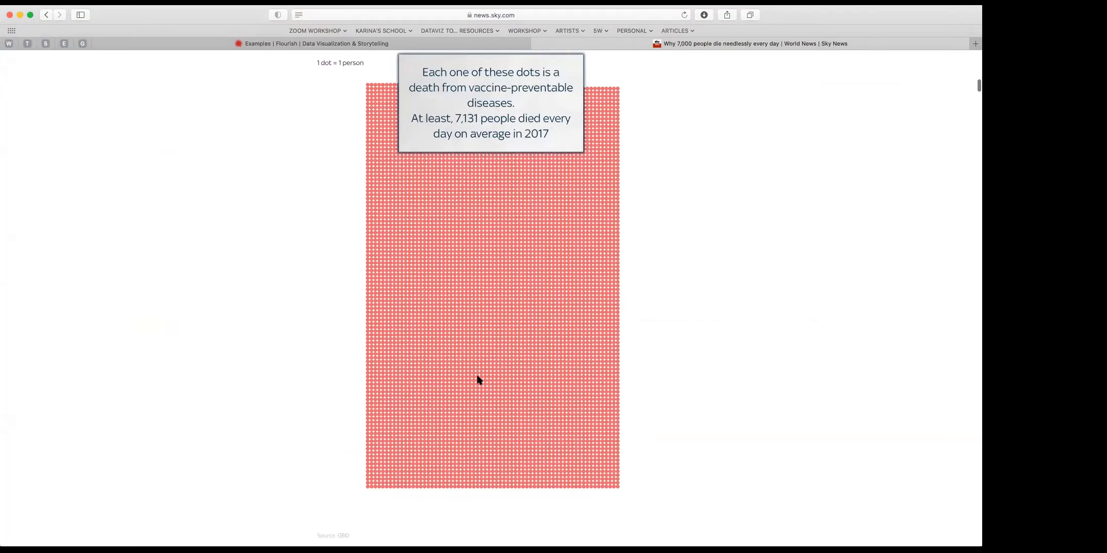
{"action": "scroll", "coordinate": [479, 379], "scroll_direction": "down", "scroll_amount": 6}
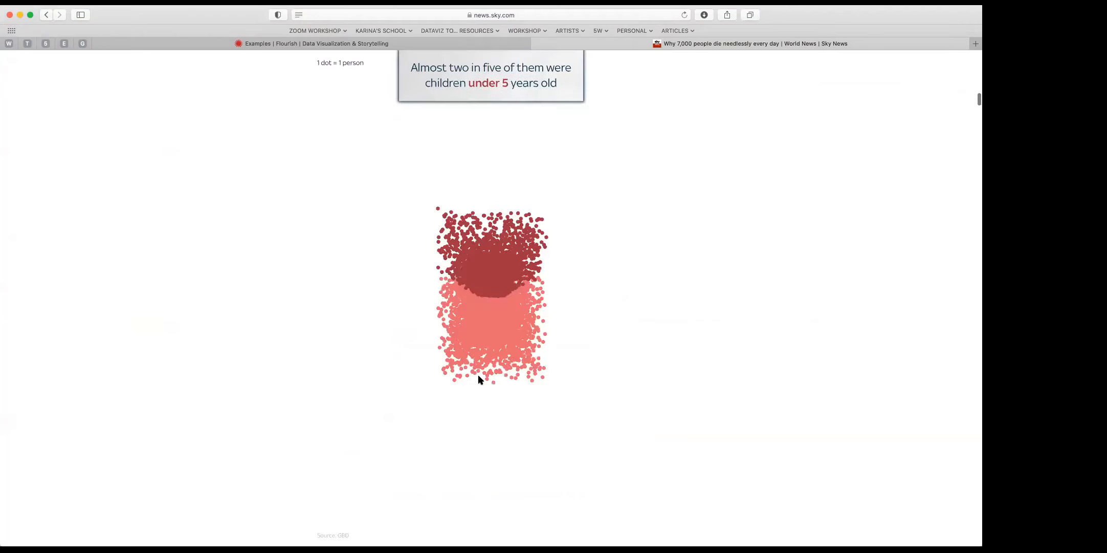
{"action": "scroll", "coordinate": [479, 379], "scroll_direction": "down", "scroll_amount": 4}
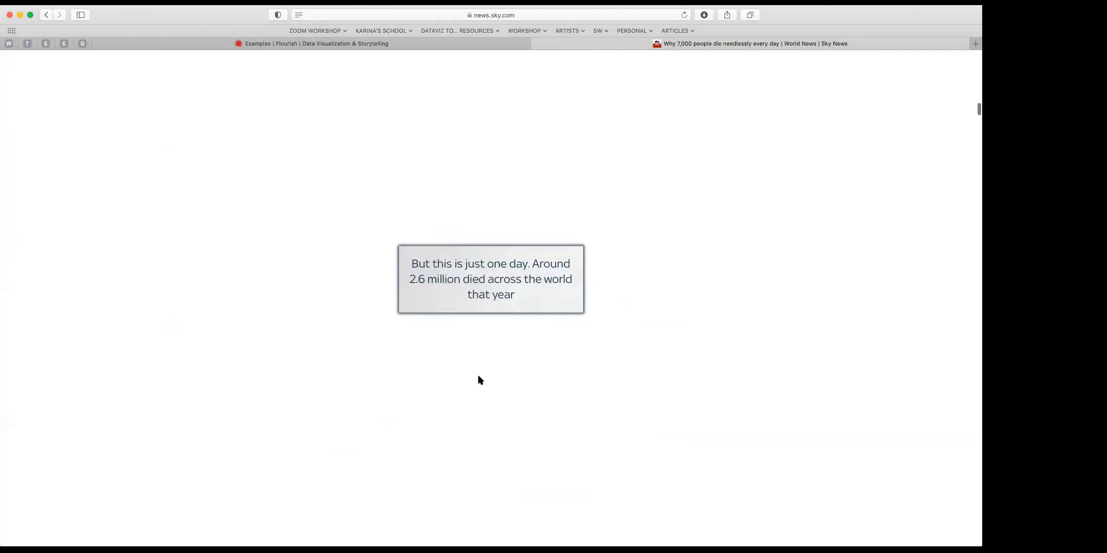
{"action": "scroll", "coordinate": [480, 379], "scroll_direction": "down", "scroll_amount": 3}
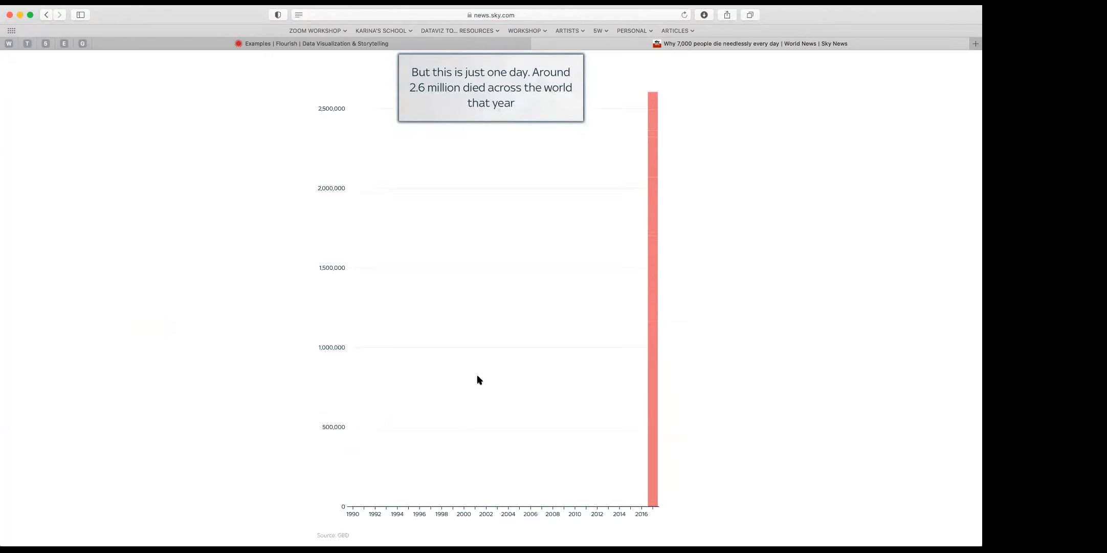
Examine the story's stacked bar chart of deaths by disease, and close the Sky News article
{"action": "scroll", "coordinate": [530, 420], "scroll_direction": "down", "scroll_amount": 5}
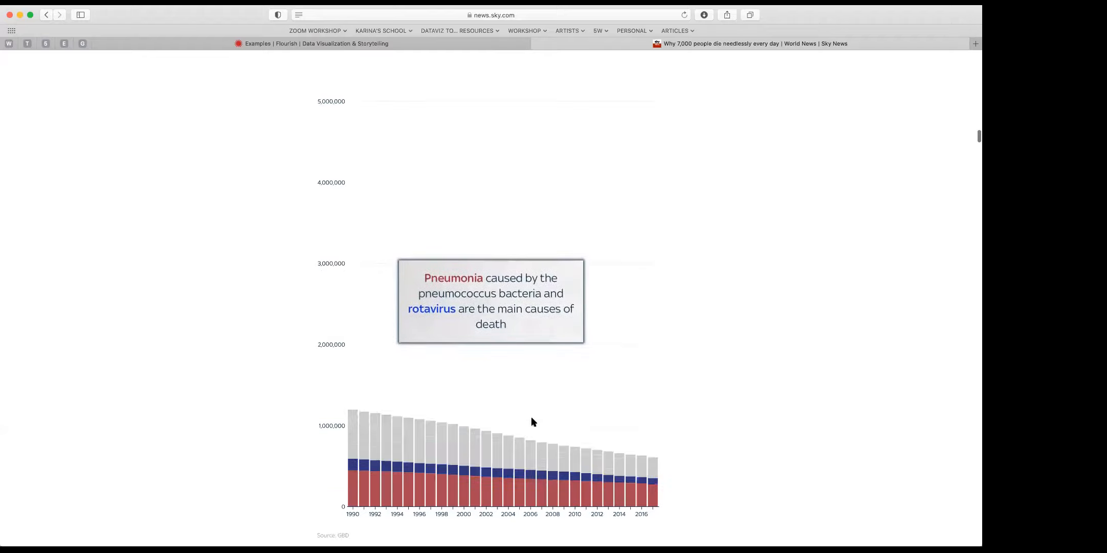
{"action": "scroll", "coordinate": [530, 420], "scroll_direction": "down", "scroll_amount": 5}
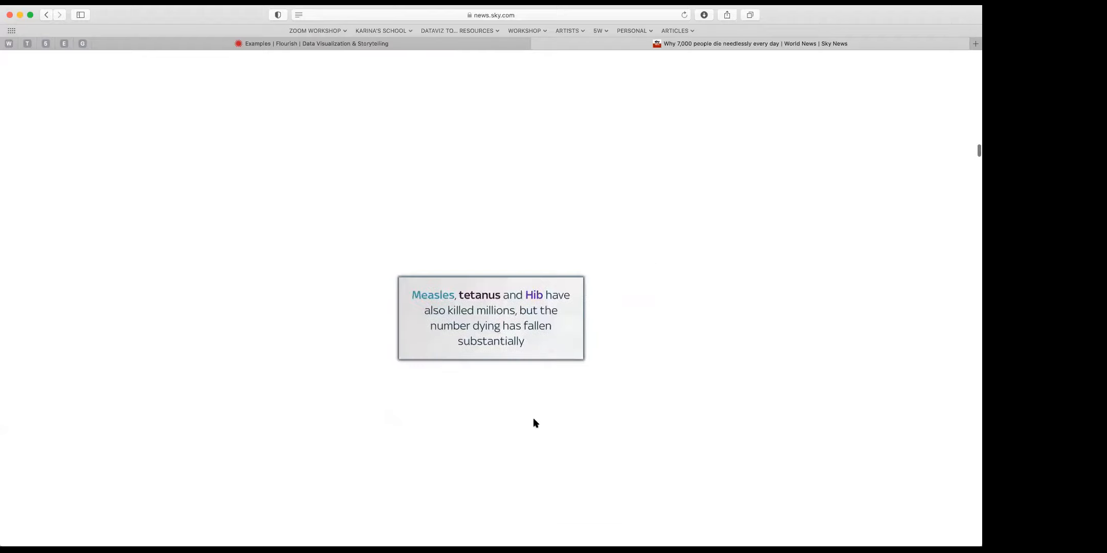
{"action": "scroll", "coordinate": [425, 118], "scroll_direction": "up", "scroll_amount": 3}
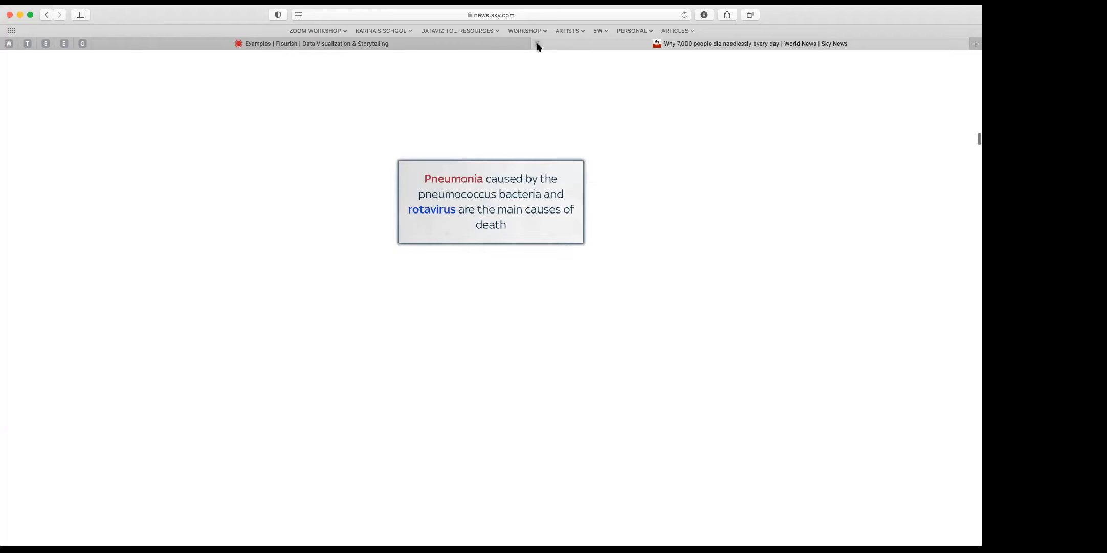
{"action": "scroll", "coordinate": [517, 125], "scroll_direction": "down", "scroll_amount": 3}
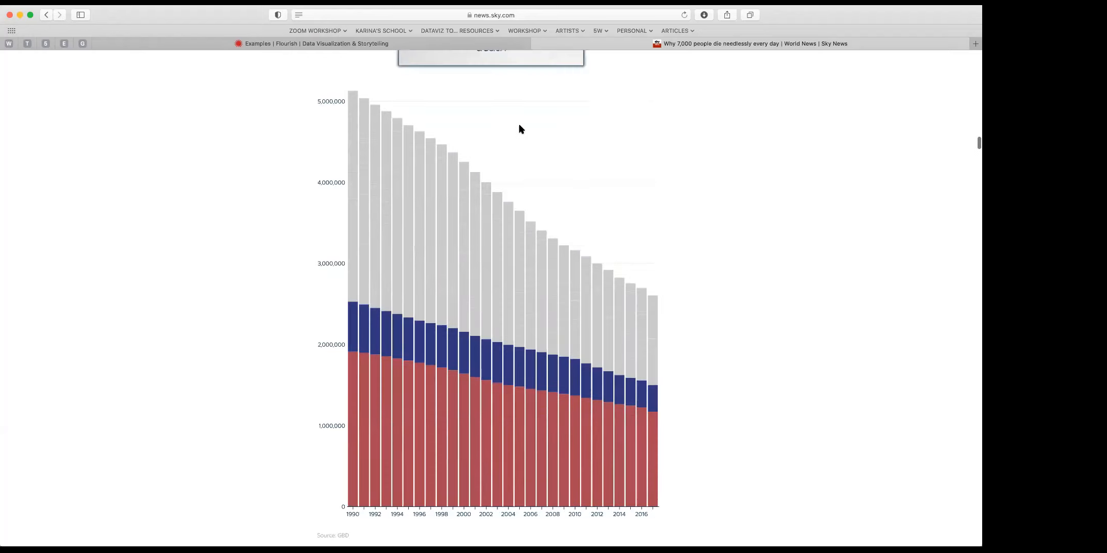
{"action": "scroll", "coordinate": [521, 128], "scroll_direction": "down", "scroll_amount": 5}
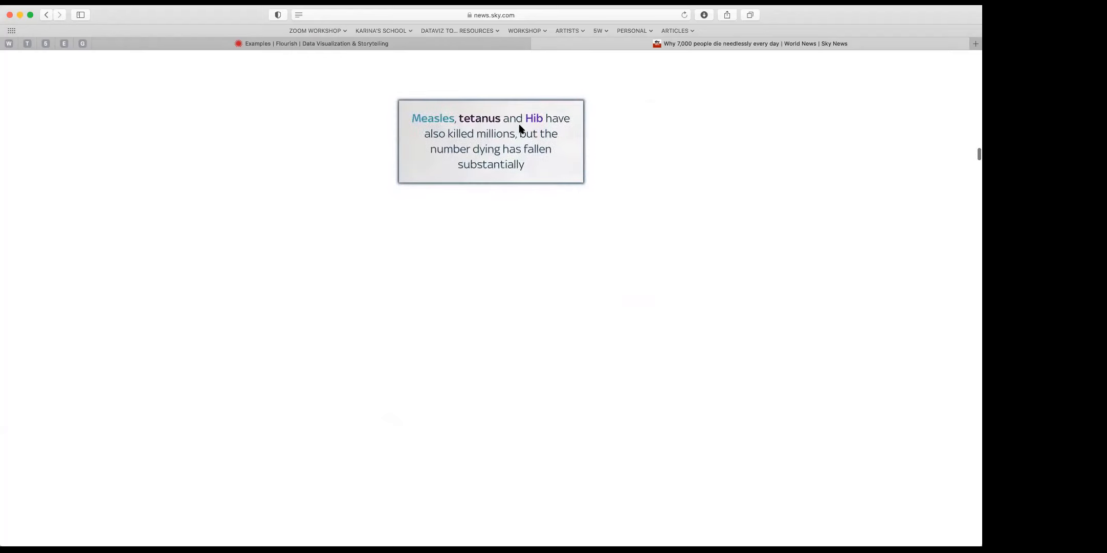
{"action": "key", "text": "super+w"}
Return to the top of the Flourish examples and browse the saved visualisations under My projects
{"action": "scroll", "coordinate": [456, 173], "scroll_direction": "up", "scroll_amount": 2}
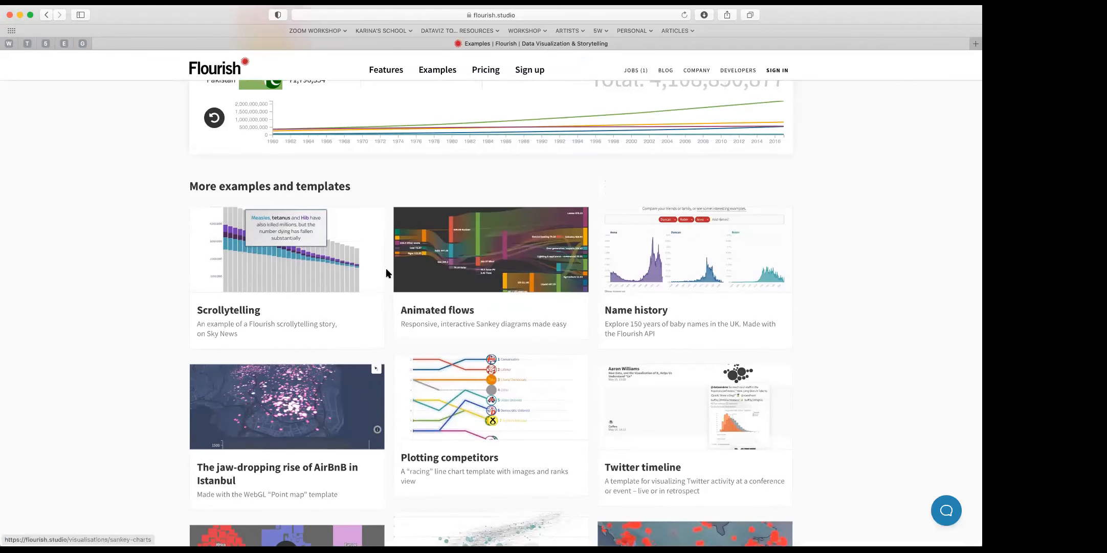
{"action": "scroll", "coordinate": [386, 264], "scroll_direction": "up", "scroll_amount": 4}
{"action": "scroll", "coordinate": [394, 260], "scroll_direction": "up", "scroll_amount": 6}
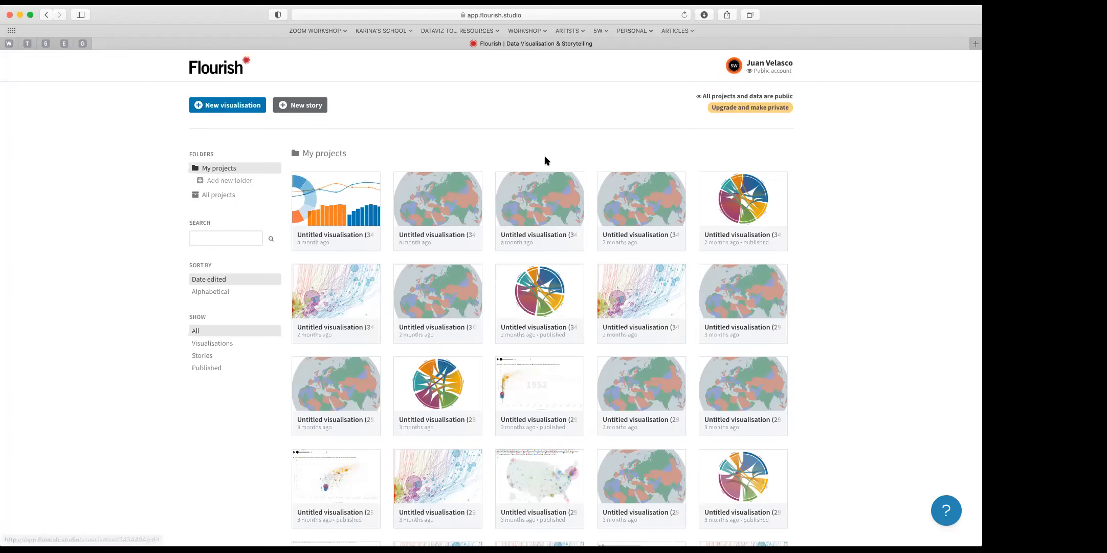
{"action": "scroll", "coordinate": [460, 405], "scroll_direction": "down", "scroll_amount": 5}
{"action": "scroll", "coordinate": [460, 405], "scroll_direction": "up", "scroll_amount": 5}
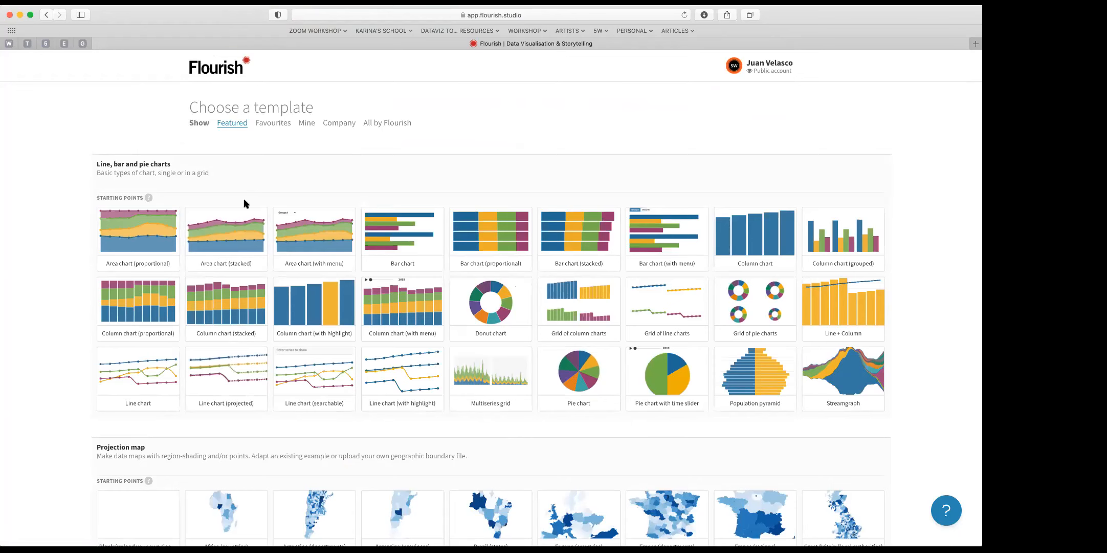
Browse the template chooser's starting points for line, bar and pie charts and for projection maps
{"action": "scroll", "coordinate": [485, 313], "scroll_direction": "down", "scroll_amount": 1}
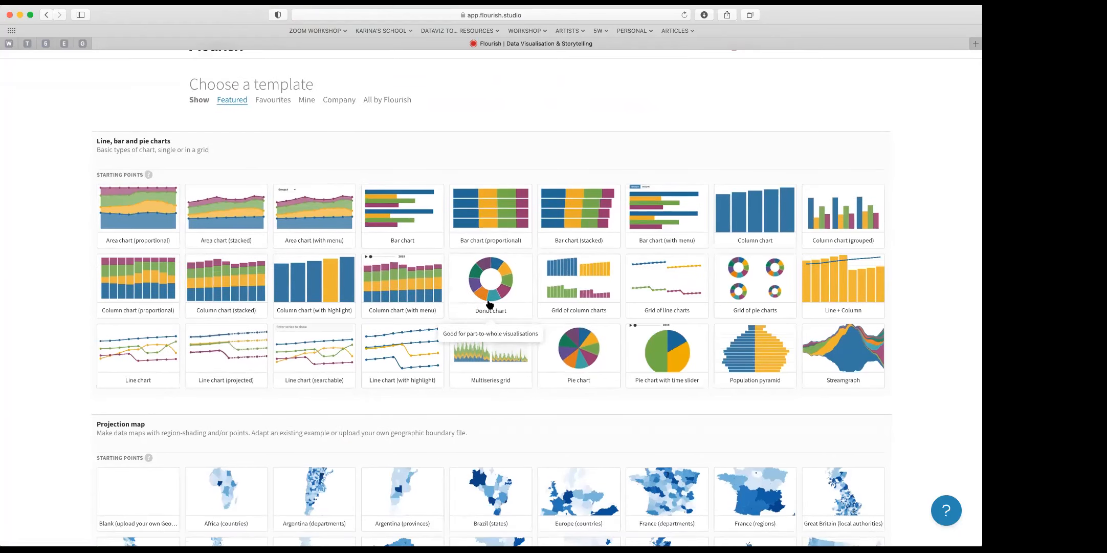
{"action": "scroll", "coordinate": [490, 304], "scroll_direction": "down", "scroll_amount": 4}
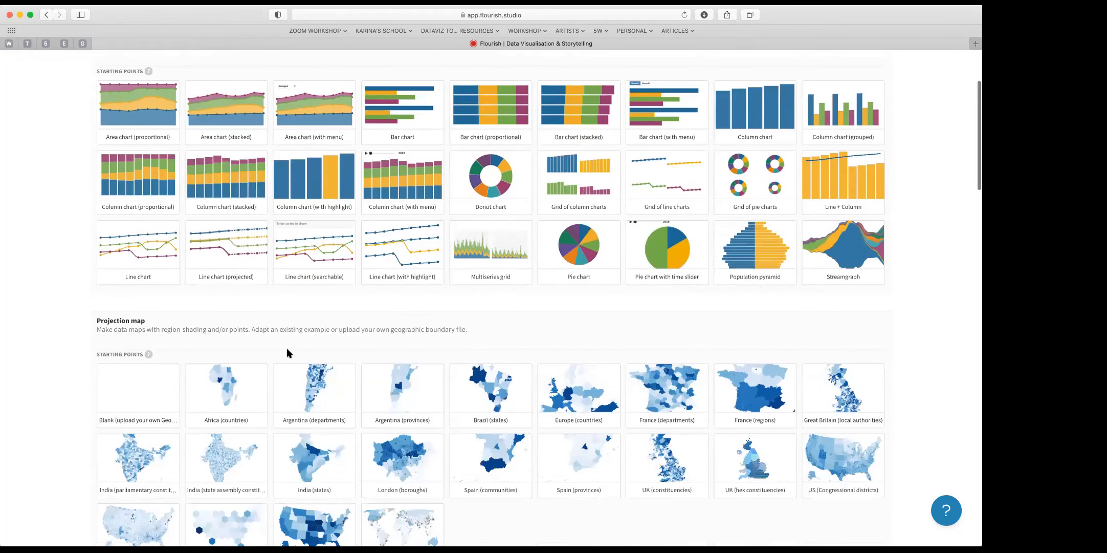
{"action": "scroll", "coordinate": [287, 353], "scroll_direction": "down", "scroll_amount": 5}
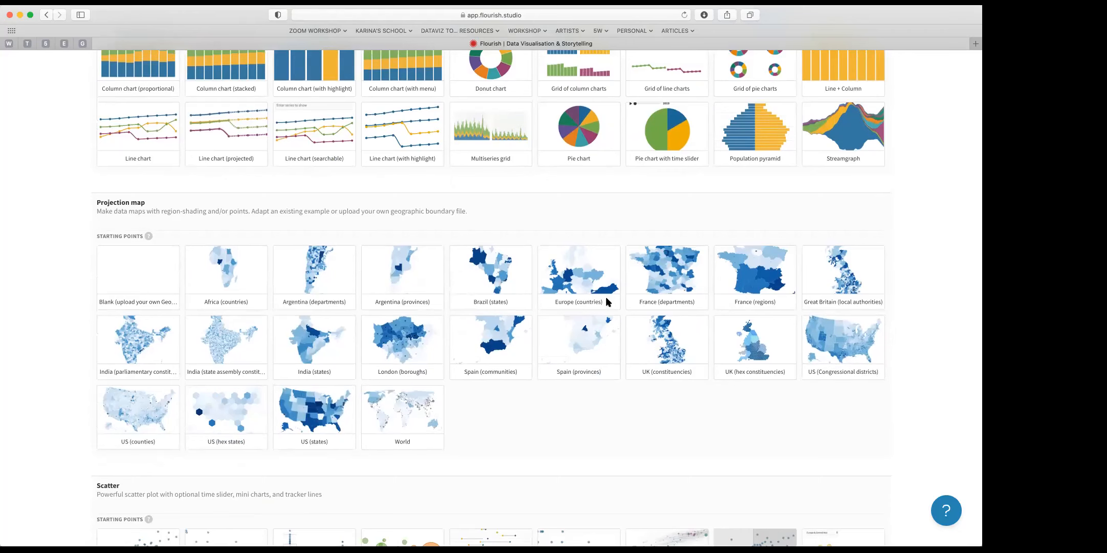
Browse the template chooser from the line, bar and pie charts down to the network graph, parliament and slope chart templates
{"action": "scroll", "coordinate": [475, 422], "scroll_direction": "down", "scroll_amount": 2}
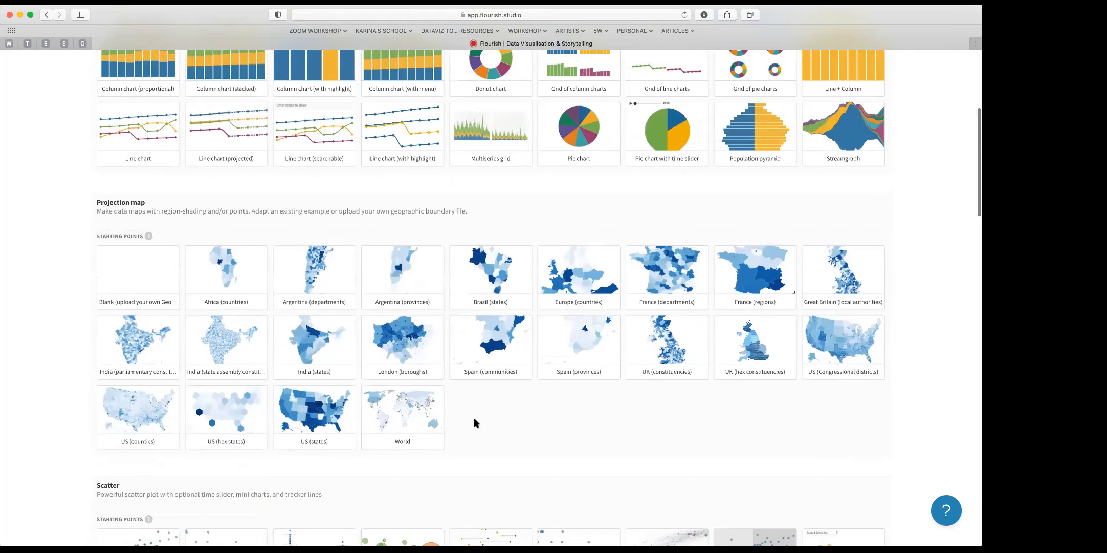
{"action": "scroll", "coordinate": [475, 422], "scroll_direction": "up", "scroll_amount": 3}
{"action": "scroll", "coordinate": [475, 422], "scroll_direction": "up", "scroll_amount": 4}
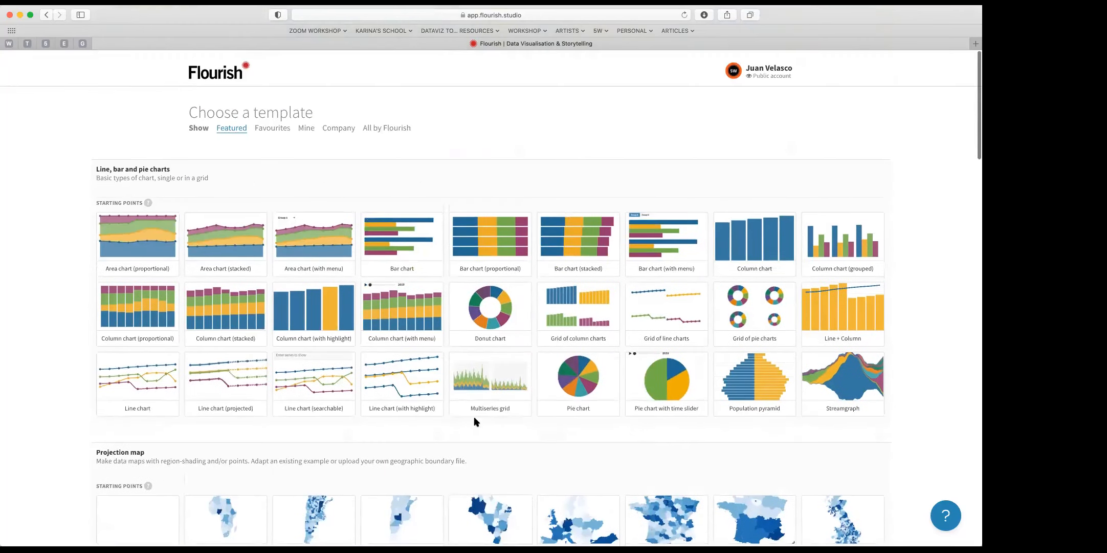
{"action": "scroll", "coordinate": [465, 426], "scroll_direction": "down", "scroll_amount": 2}
{"action": "scroll", "coordinate": [467, 427], "scroll_direction": "down", "scroll_amount": 10}
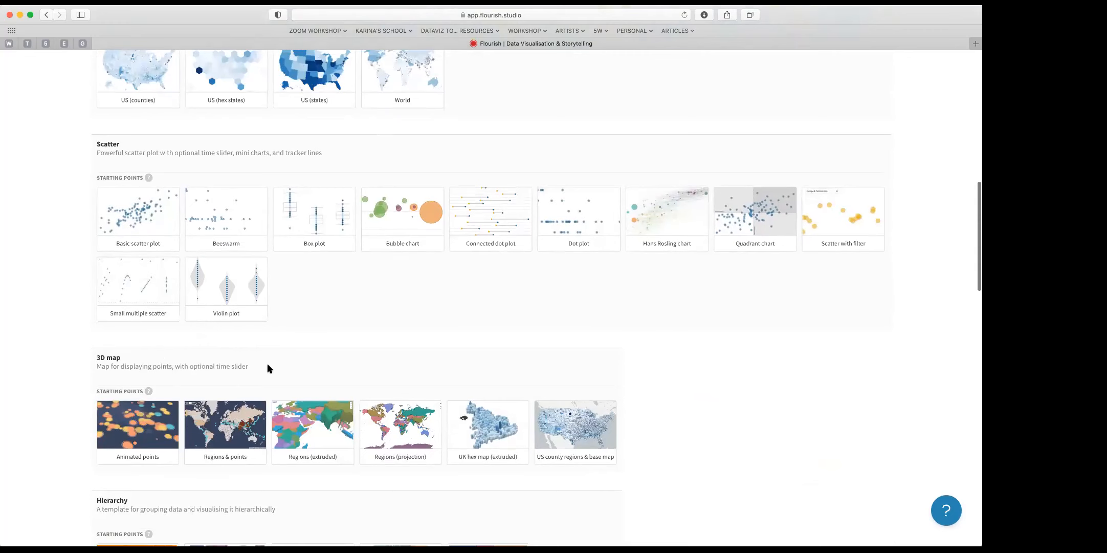
{"action": "scroll", "coordinate": [267, 364], "scroll_direction": "down", "scroll_amount": 4}
{"action": "scroll", "coordinate": [296, 382], "scroll_direction": "down", "scroll_amount": 7}
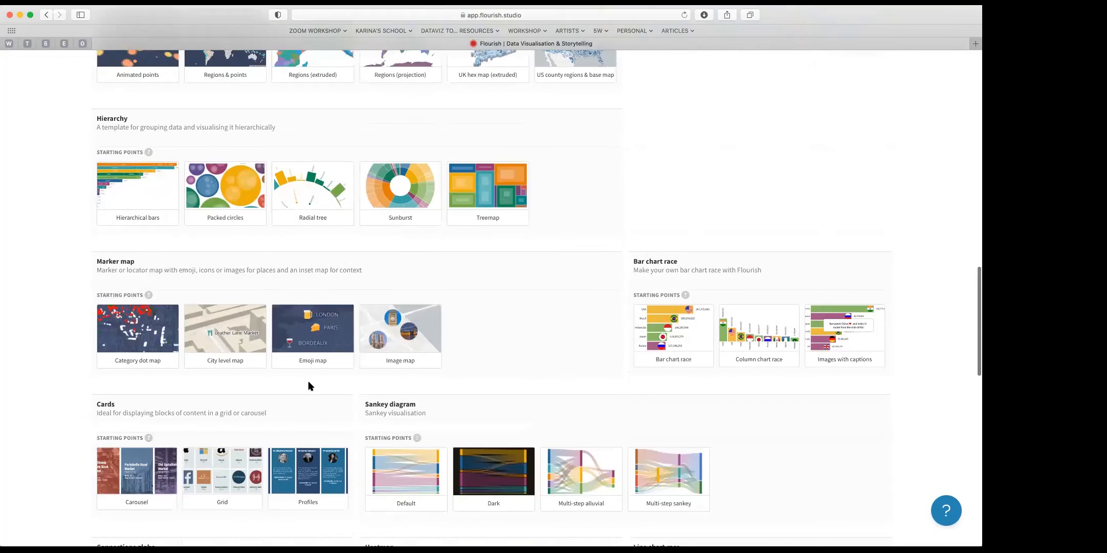
{"action": "scroll", "coordinate": [321, 386], "scroll_direction": "down", "scroll_amount": 2}
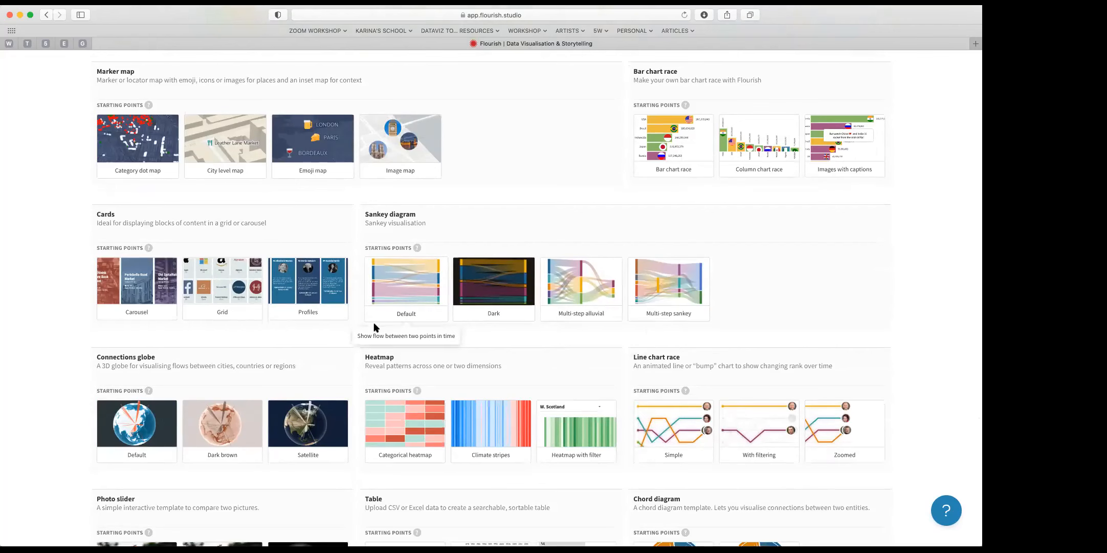
{"action": "scroll", "coordinate": [280, 397], "scroll_direction": "down", "scroll_amount": 4}
{"action": "scroll", "coordinate": [625, 390], "scroll_direction": "down", "scroll_amount": 3}
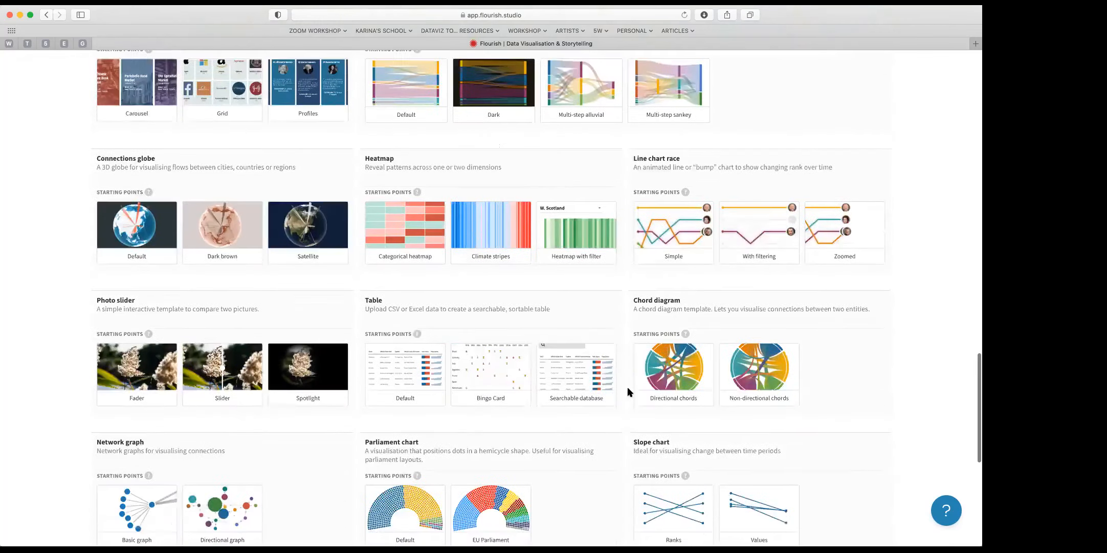
{"action": "scroll", "coordinate": [236, 284], "scroll_direction": "up", "scroll_amount": 4}
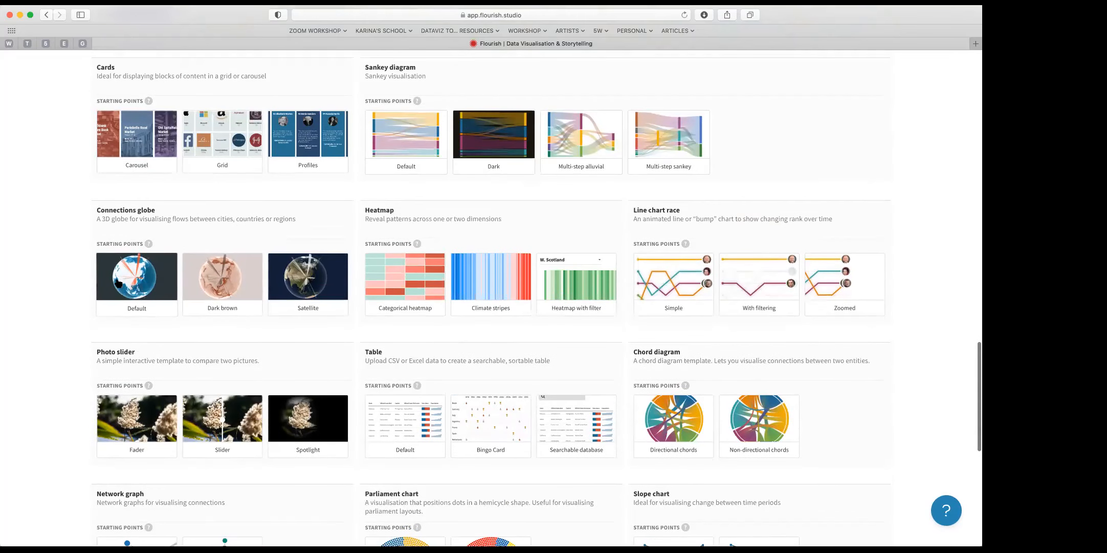
Open the default Connections globe template and examine its Values data sheet and globe preview
{"action": "left_click", "coordinate": [137, 277]}
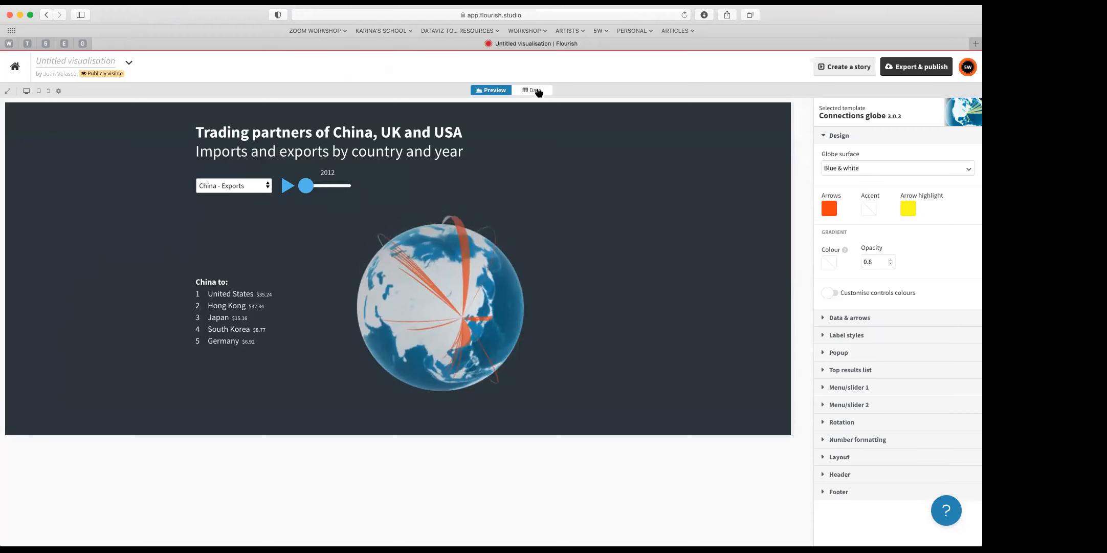
{"action": "left_click", "coordinate": [537, 92]}
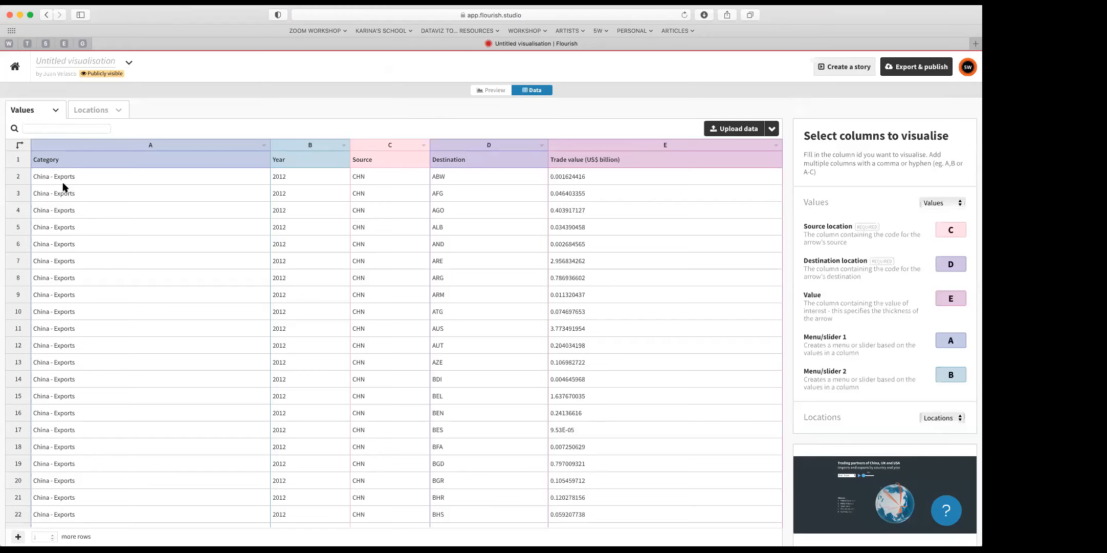
{"action": "scroll", "coordinate": [62, 240], "scroll_direction": "down", "scroll_amount": 15}
{"action": "scroll", "coordinate": [62, 240], "scroll_direction": "up", "scroll_amount": 15}
{"action": "left_click", "coordinate": [492, 91]}
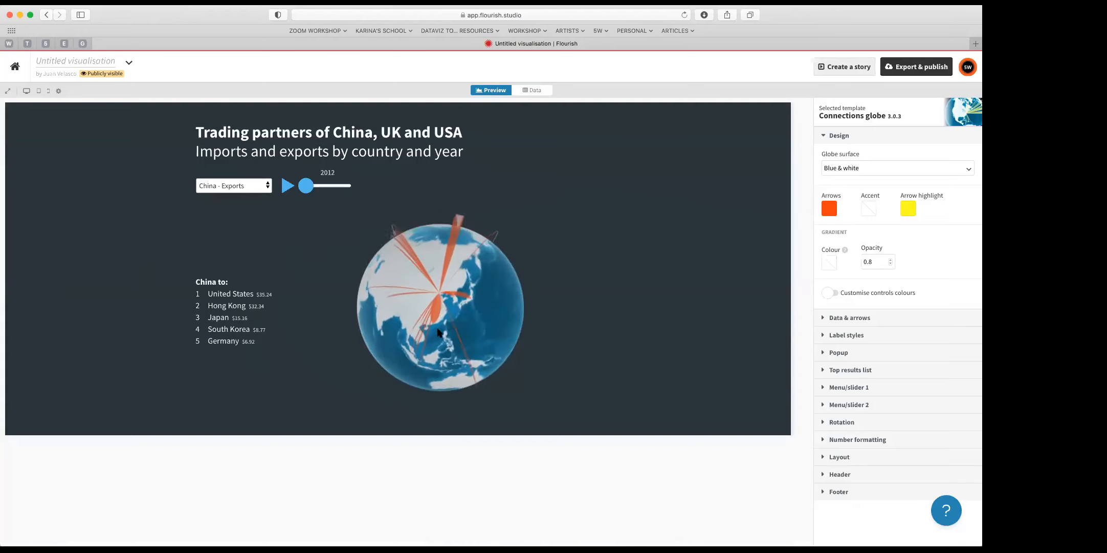
Return to the projects page and create a new visualisation from the Scatter group's Hans Rosling chart template
{"action": "left_click", "coordinate": [14, 66]}
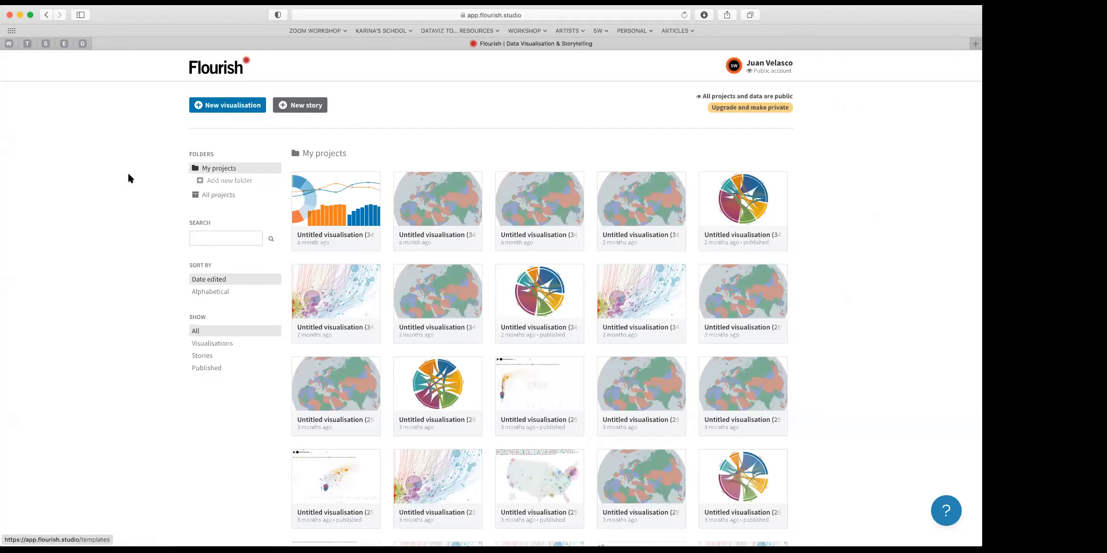
{"action": "left_click", "coordinate": [230, 107]}
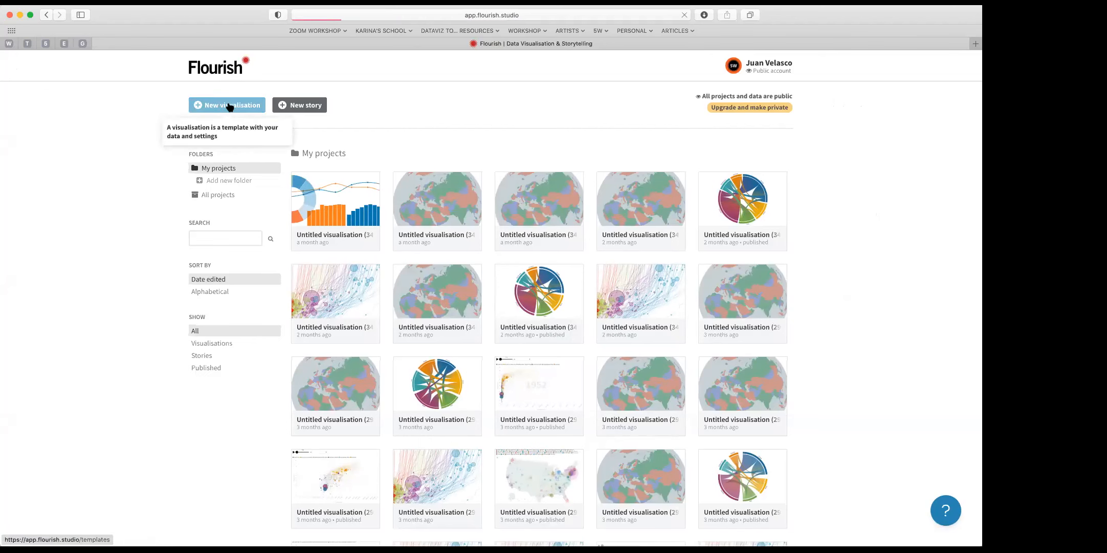
{"action": "scroll", "coordinate": [309, 353], "scroll_direction": "down", "scroll_amount": 3}
{"action": "scroll", "coordinate": [310, 352], "scroll_direction": "down", "scroll_amount": 5}
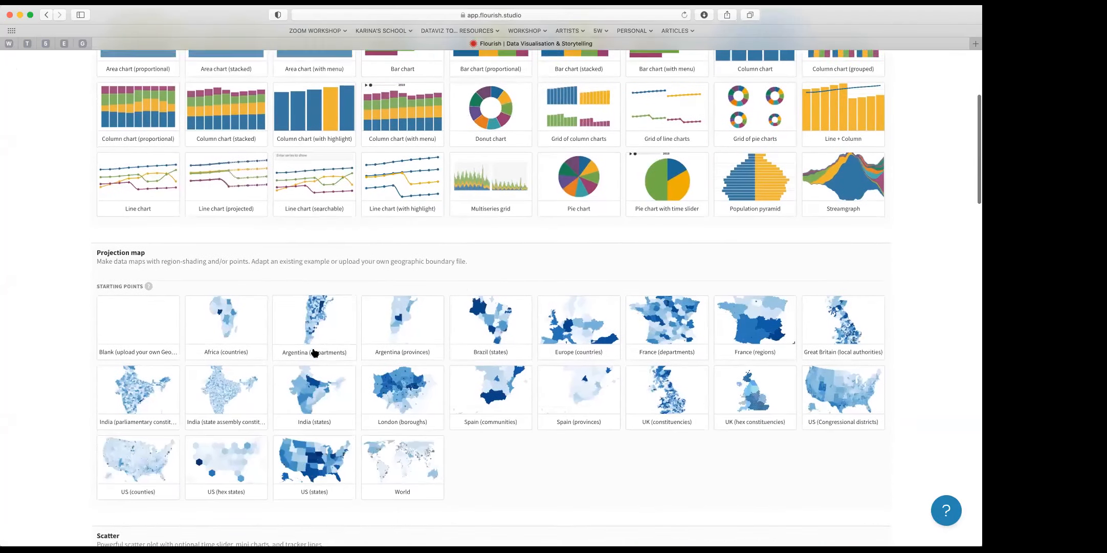
{"action": "scroll", "coordinate": [328, 356], "scroll_direction": "down", "scroll_amount": 5}
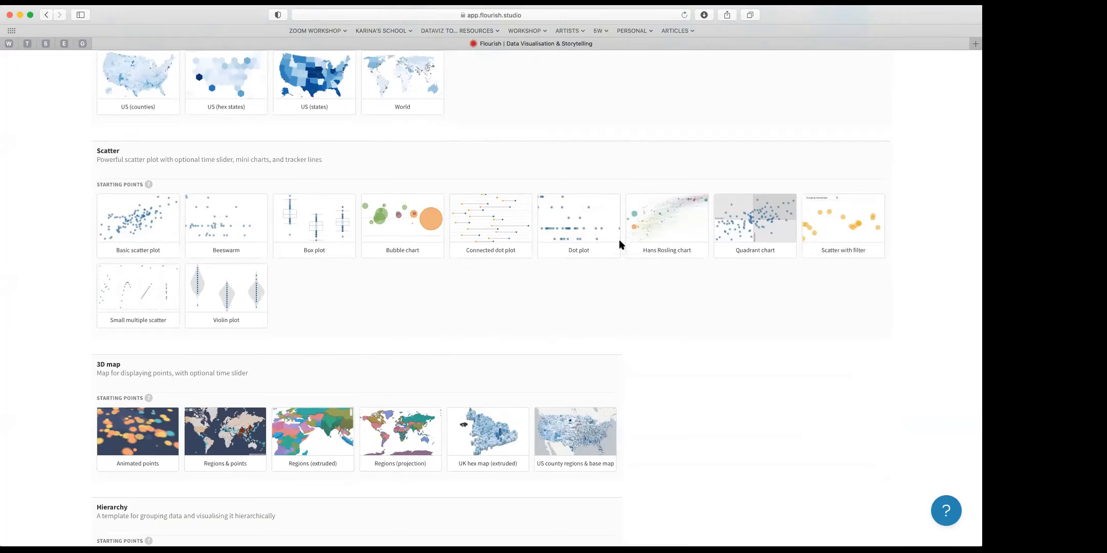
{"action": "mouse_move", "coordinate": [639, 225]}
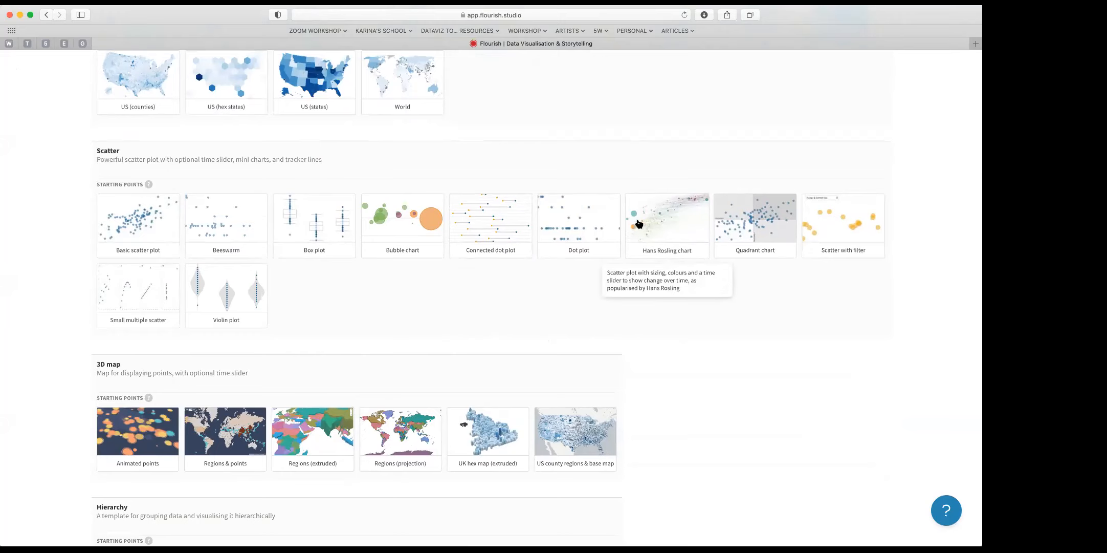
{"action": "left_click", "coordinate": [671, 234]}
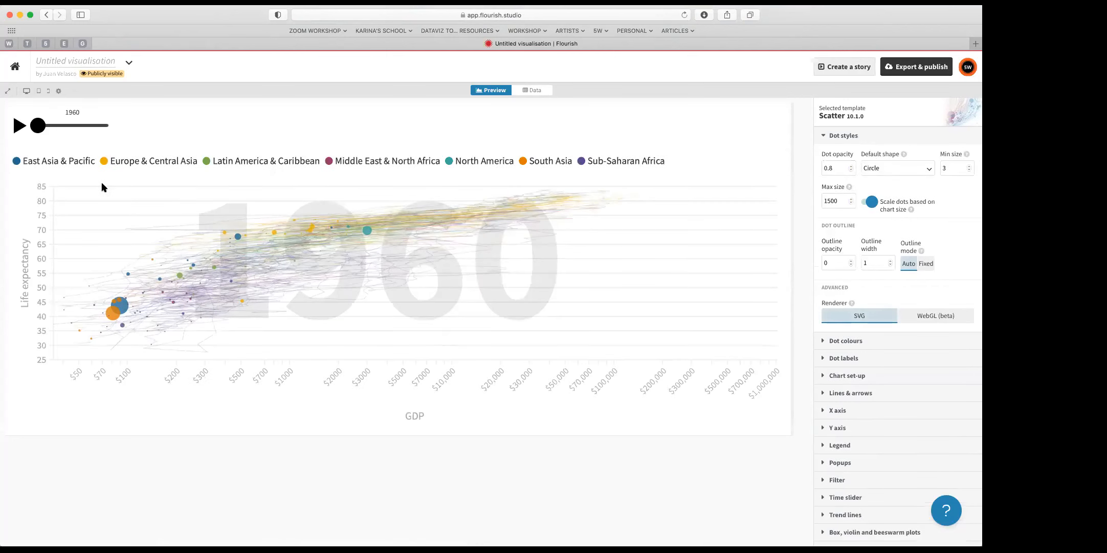
Play and pause the scatter chart's time animation, and look over its data sheet
{"action": "left_click", "coordinate": [19, 127]}
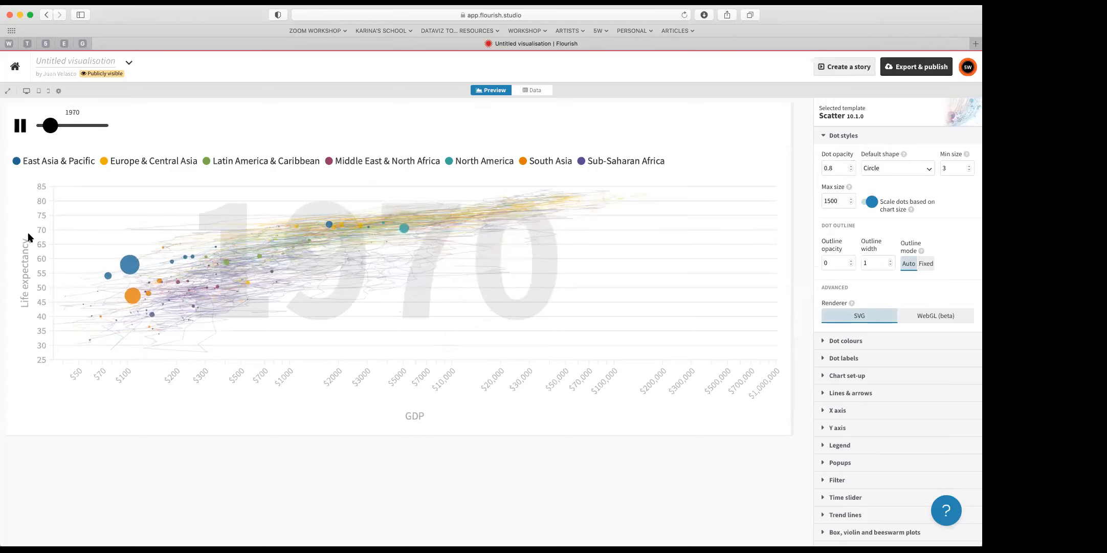
{"action": "left_click", "coordinate": [20, 127]}
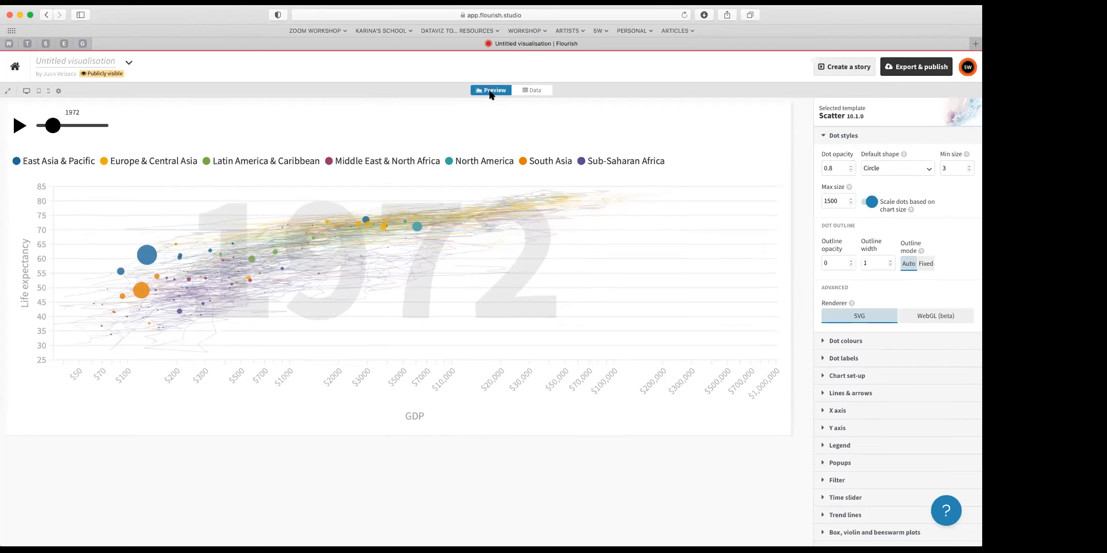
{"action": "left_click", "coordinate": [532, 95]}
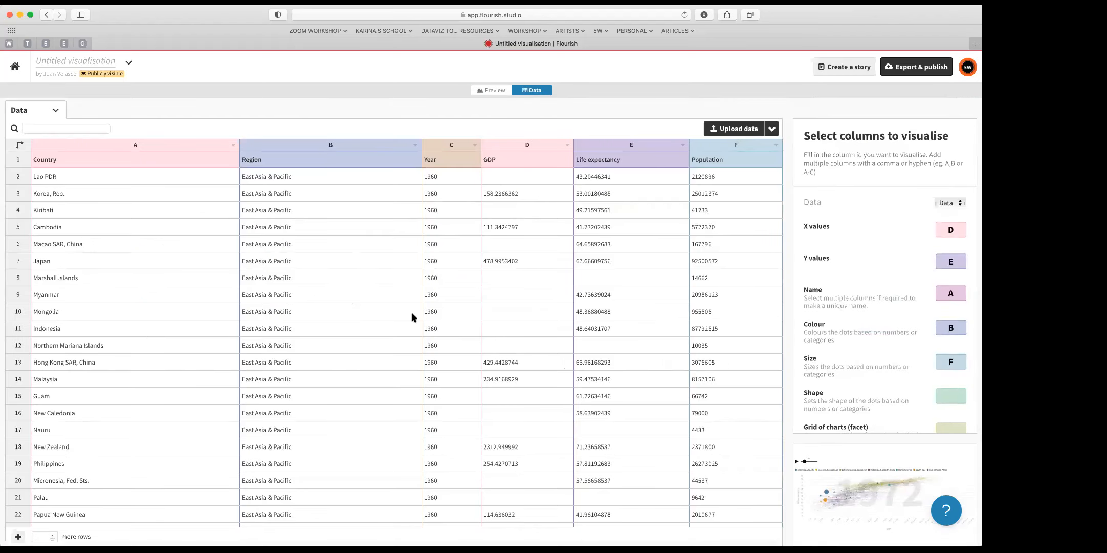
{"action": "left_click", "coordinate": [492, 92]}
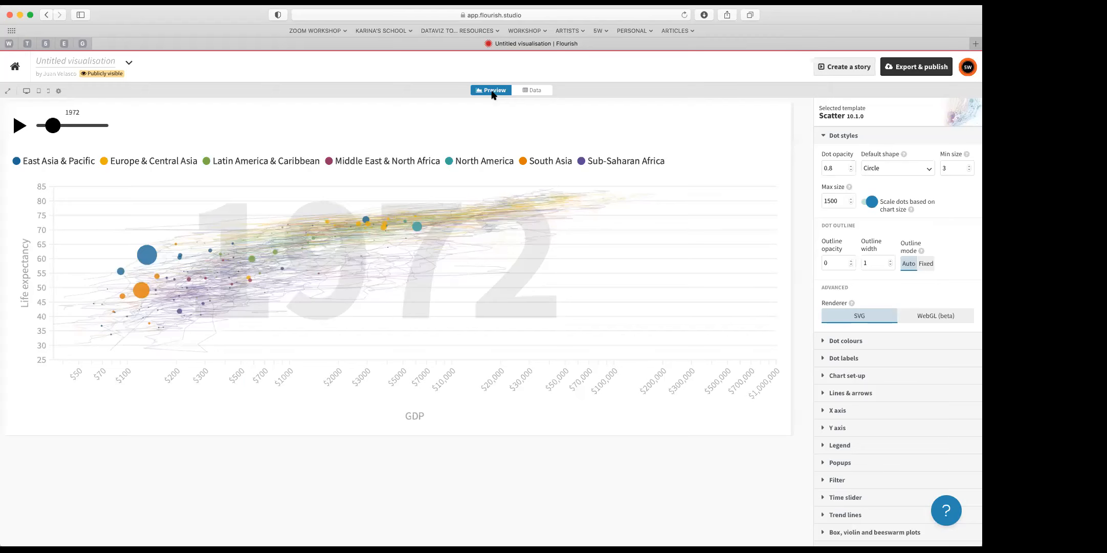
Upload a spreadsheet publicly to replace the scatter chart's sample data, and proceed to column selection
{"action": "left_click", "coordinate": [531, 96]}
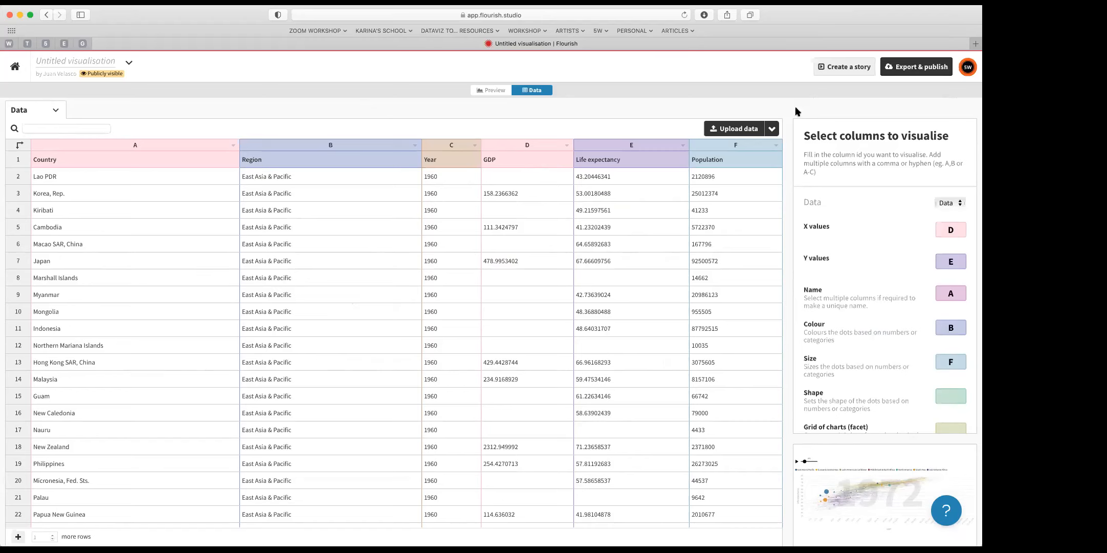
{"action": "left_click", "coordinate": [733, 130]}
{"action": "left_click", "coordinate": [665, 459]}
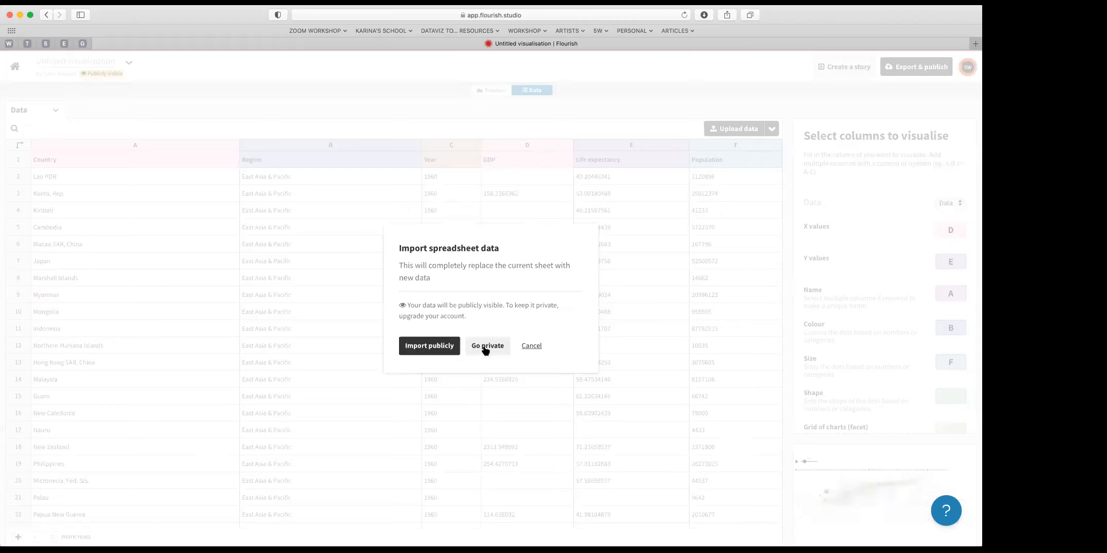
{"action": "left_click", "coordinate": [427, 347]}
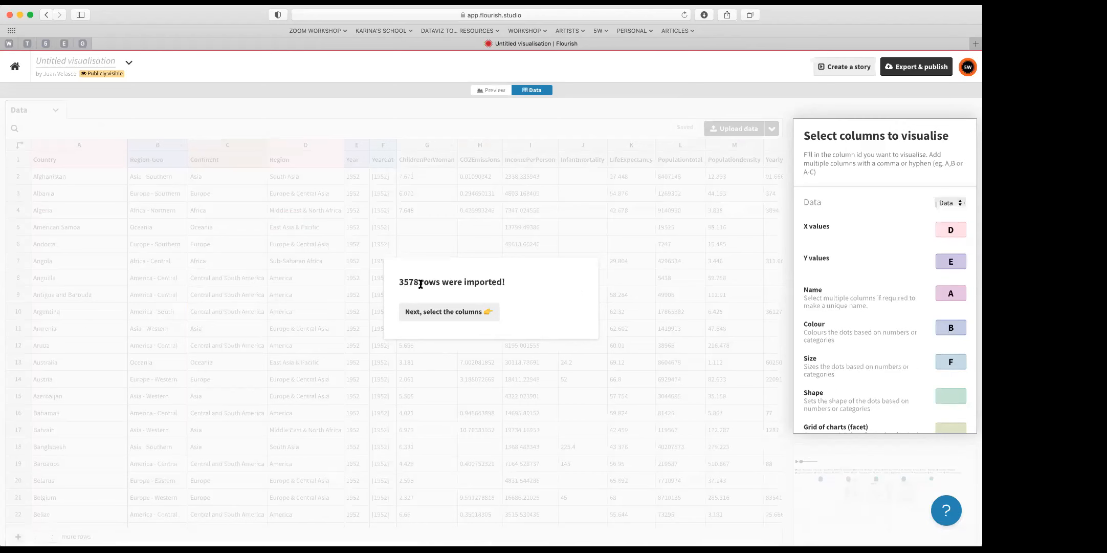
{"action": "left_click", "coordinate": [437, 317]}
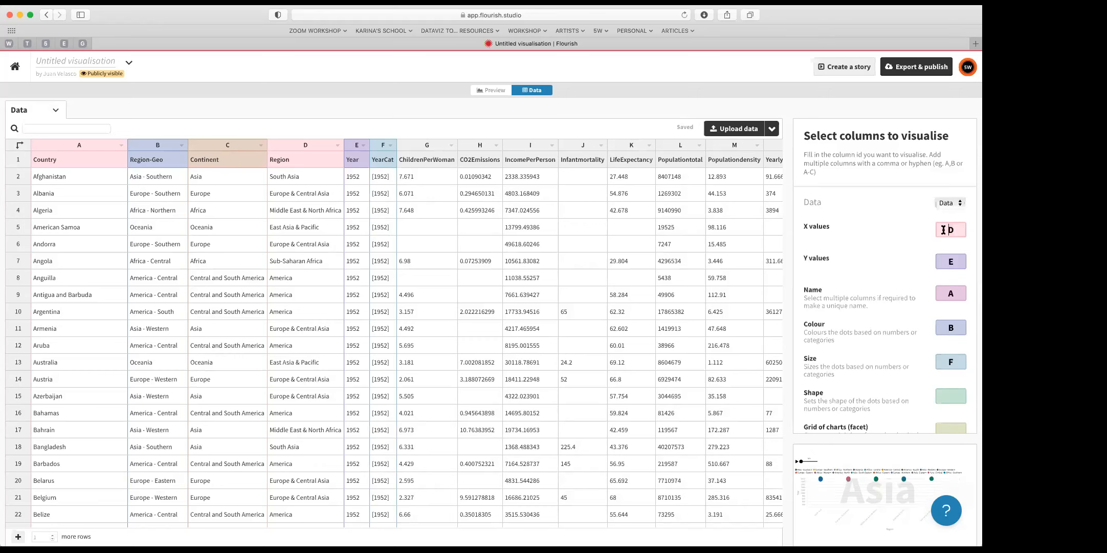
Clear the column assignments for X values, Y values, Name, Colour and Size
{"action": "key", "text": "BackSpace"}
{"action": "key", "text": "BackSpace"}
{"action": "left_click", "coordinate": [954, 294]}
{"action": "key", "text": "BackSpace"}
{"action": "left_click", "coordinate": [951, 328]}
{"action": "key", "text": "BackSpace"}
{"action": "left_click", "coordinate": [936, 359]}
{"action": "key", "text": "BackSpace"}
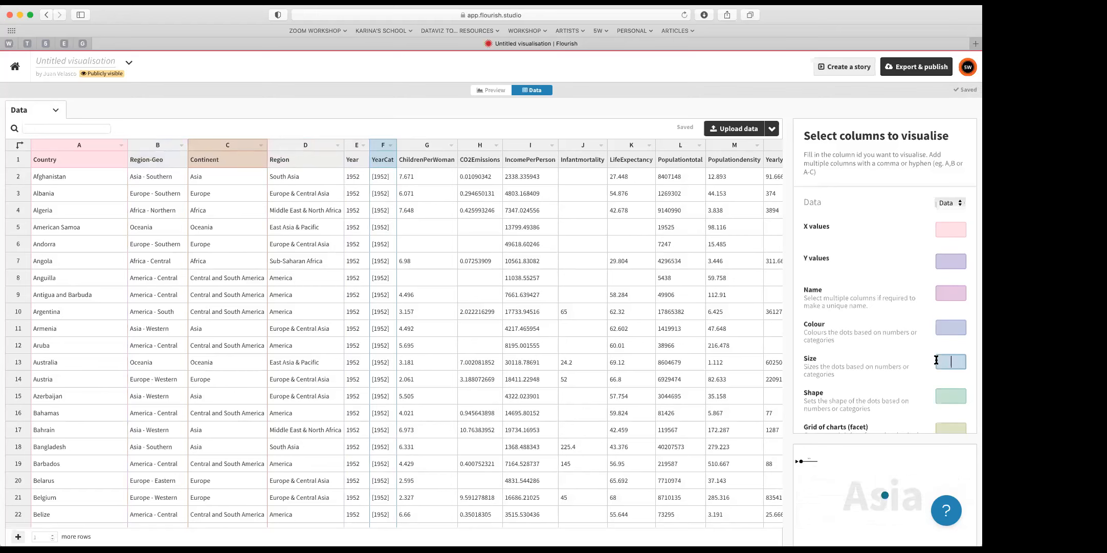
Clear the column assignments for Series and Time
{"action": "scroll", "coordinate": [937, 360], "scroll_direction": "down", "scroll_amount": 5}
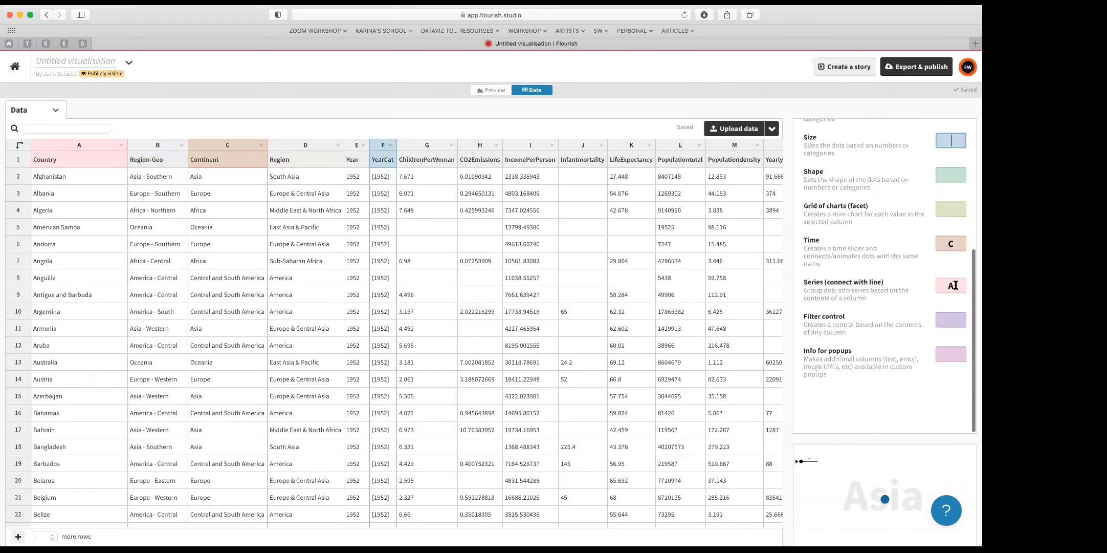
{"action": "left_click", "coordinate": [955, 285]}
{"action": "key", "text": "BackSpace"}
{"action": "left_click", "coordinate": [942, 243]}
{"action": "key", "text": "BackSpace"}
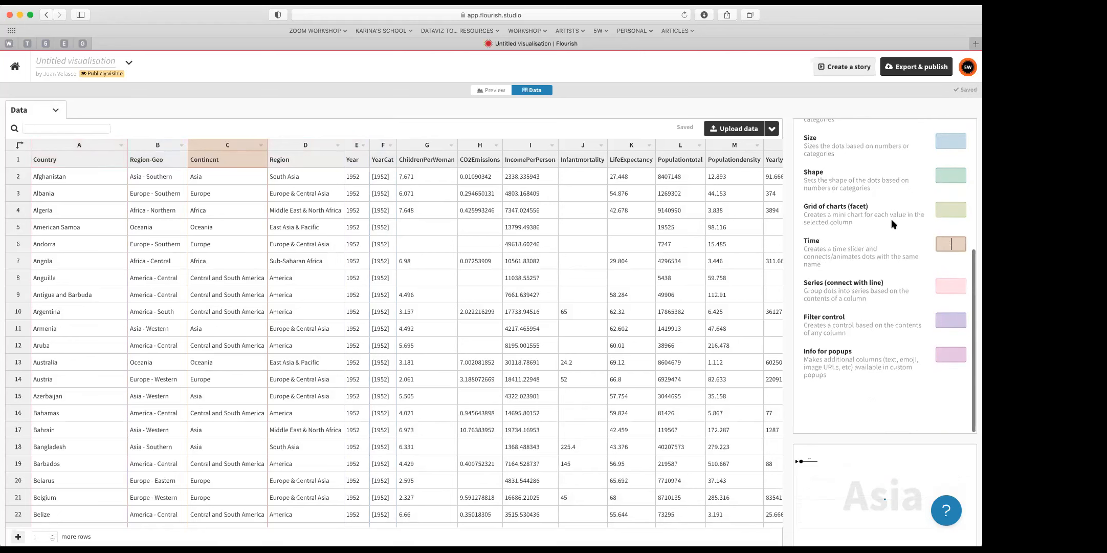
Assign column I (IncomePerPerson) to the X values and column K (LifeExpectancy) to the Y values
{"action": "scroll", "coordinate": [891, 224], "scroll_direction": "up", "scroll_amount": 5}
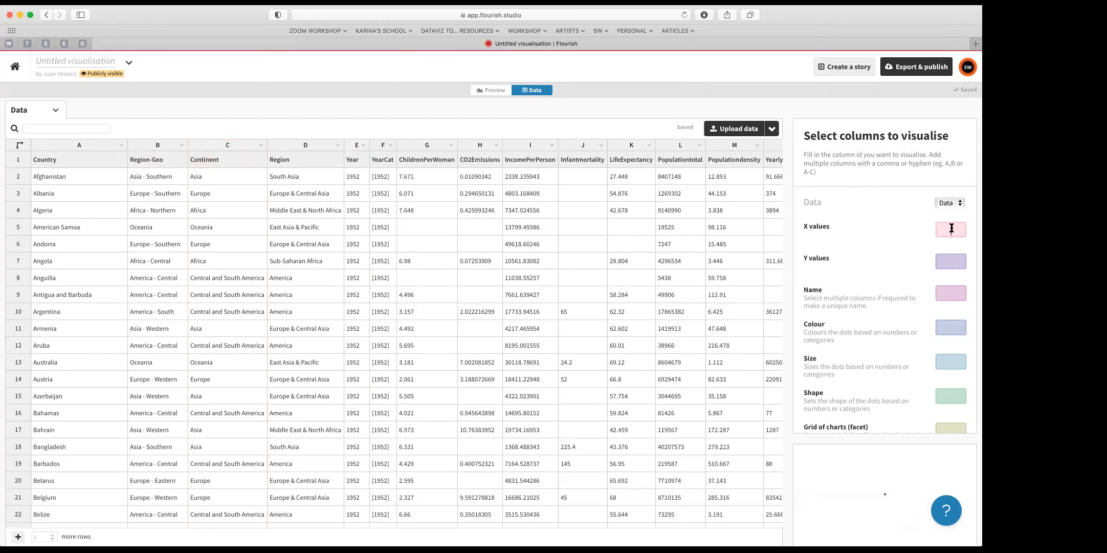
{"action": "type", "text": "I"}
{"action": "left_click", "coordinate": [948, 260]}
{"action": "type", "text": "K"}
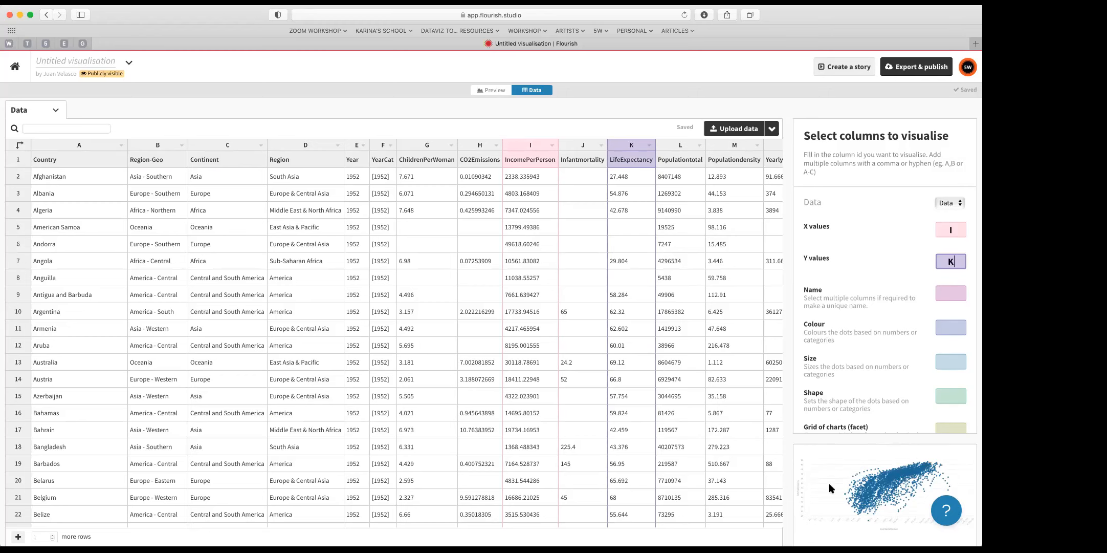
Preview the scatter plot of IncomePerPerson against LifeExpectancy and compare it with the data sheet
{"action": "left_click", "coordinate": [944, 264]}
{"action": "key", "text": "BackSpace"}
{"action": "left_click", "coordinate": [487, 90]}
{"action": "left_click", "coordinate": [530, 91]}
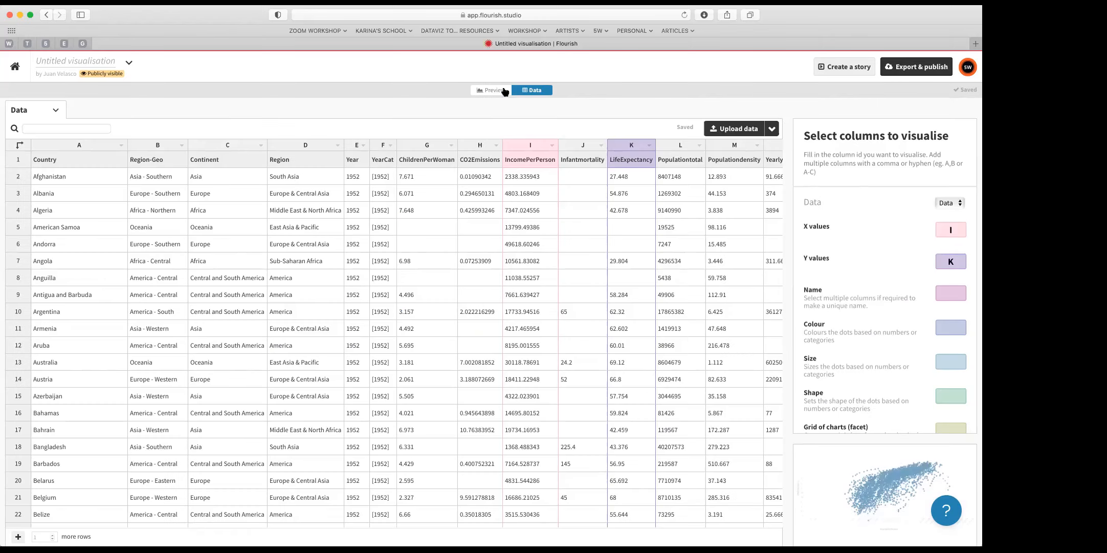
{"action": "left_click", "coordinate": [497, 92]}
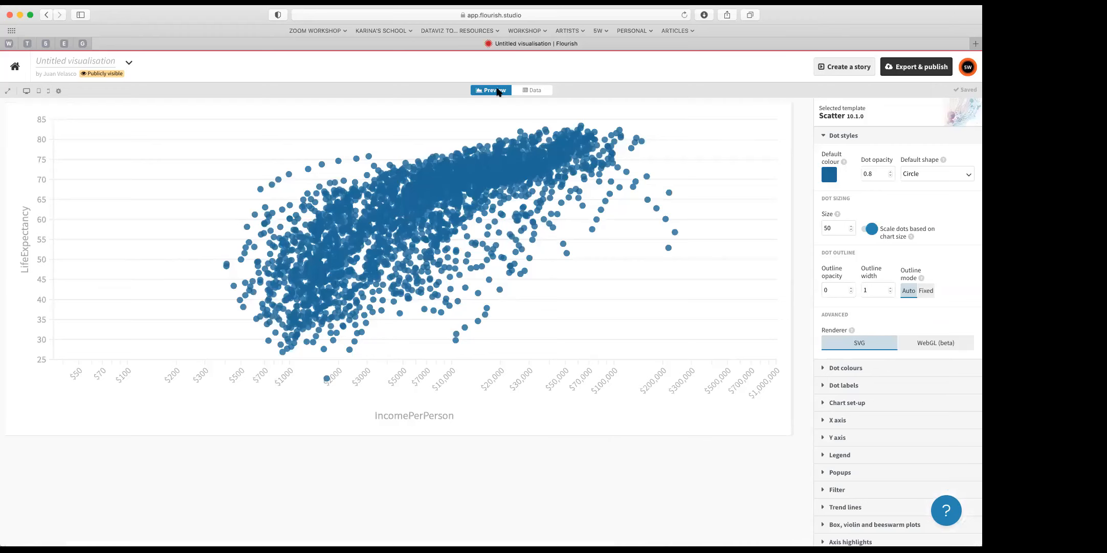
{"action": "left_click", "coordinate": [536, 91]}
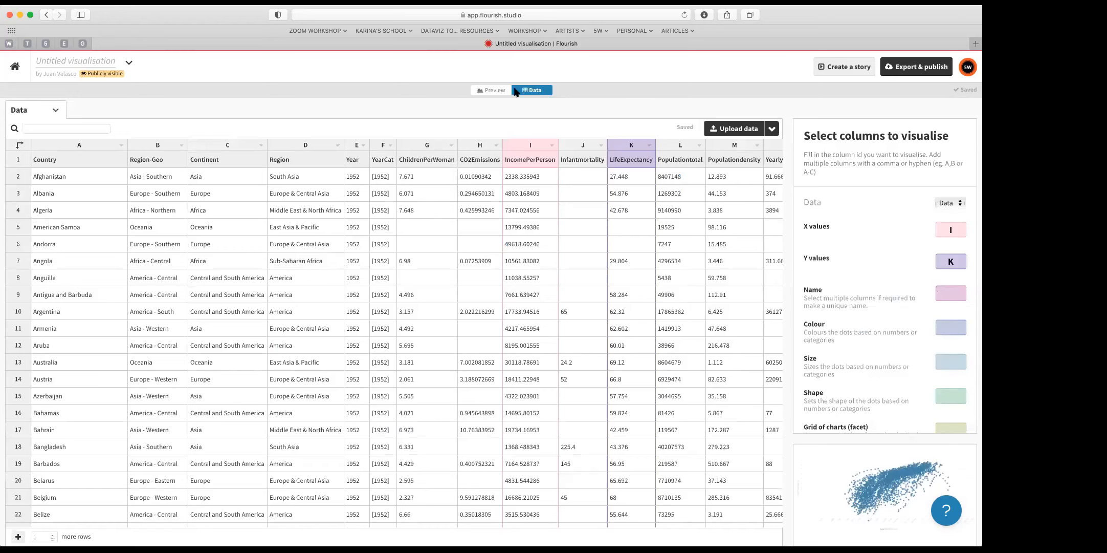
{"action": "left_click", "coordinate": [492, 92]}
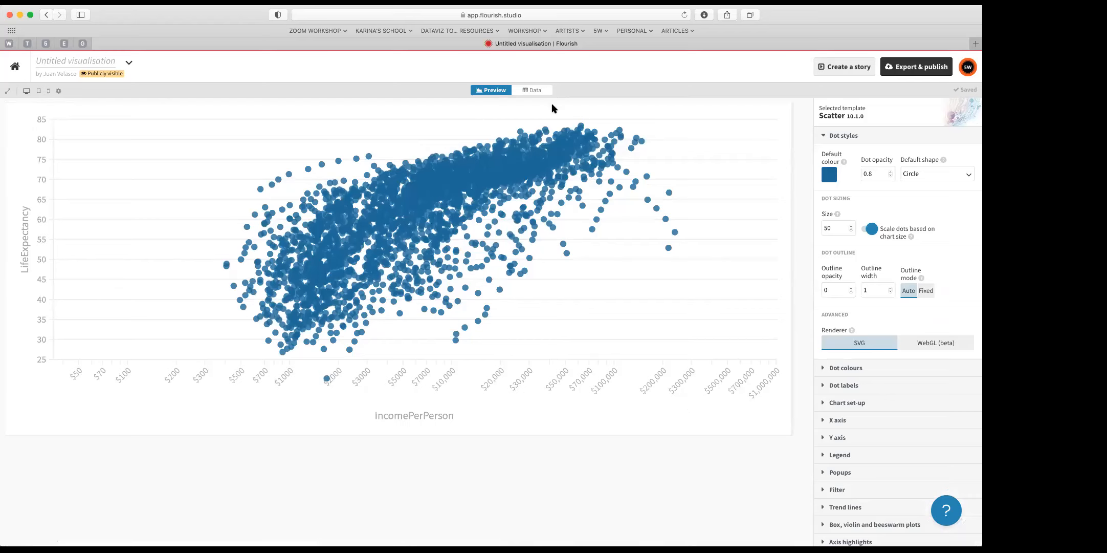
Assign column A (Country) as the Name of the scatter plot's dots
{"action": "left_click", "coordinate": [535, 91]}
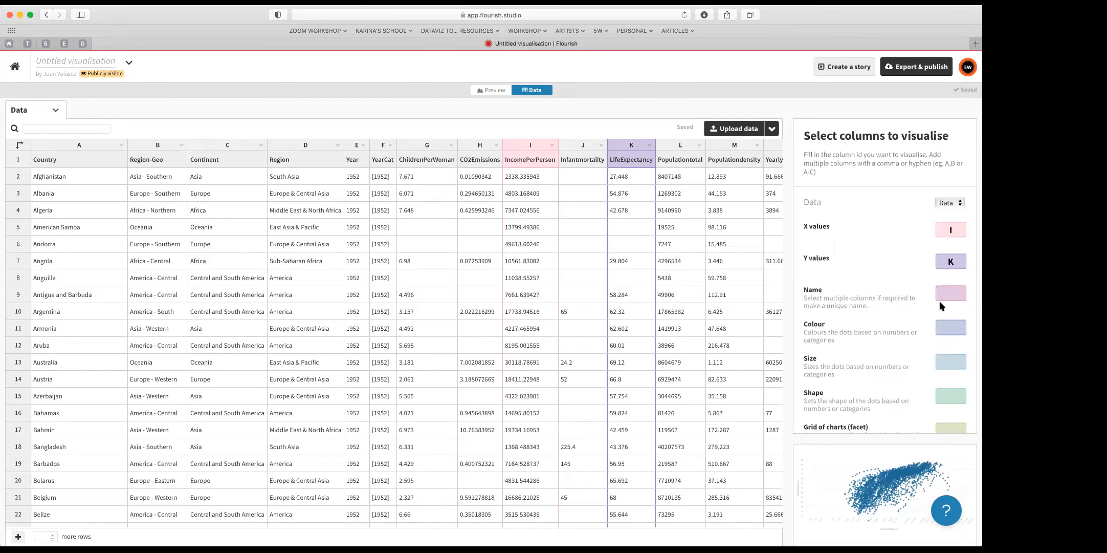
{"action": "left_click", "coordinate": [954, 292]}
{"action": "type", "text": "A"}
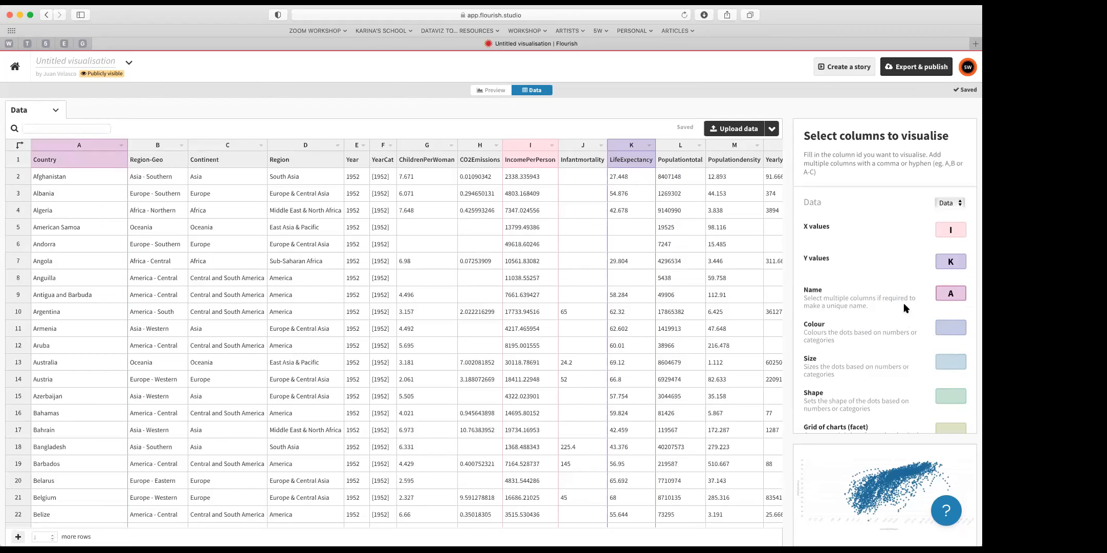
Preview the scatter plot and inspect the country popups of several outlying dots
{"action": "left_click", "coordinate": [492, 92]}
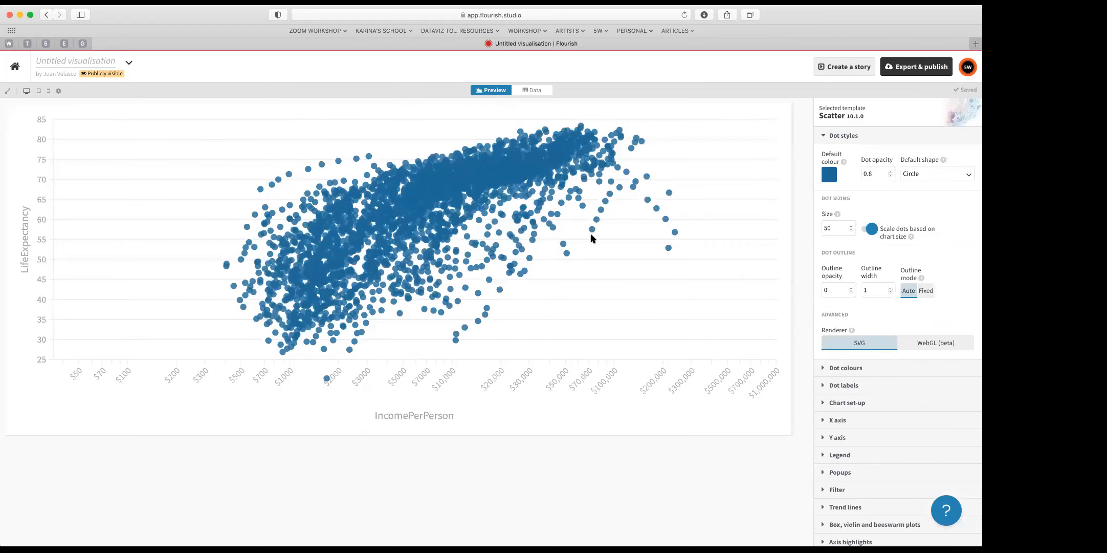
{"action": "mouse_move", "coordinate": [591, 229]}
{"action": "mouse_move", "coordinate": [669, 249]}
{"action": "mouse_move", "coordinate": [592, 232]}
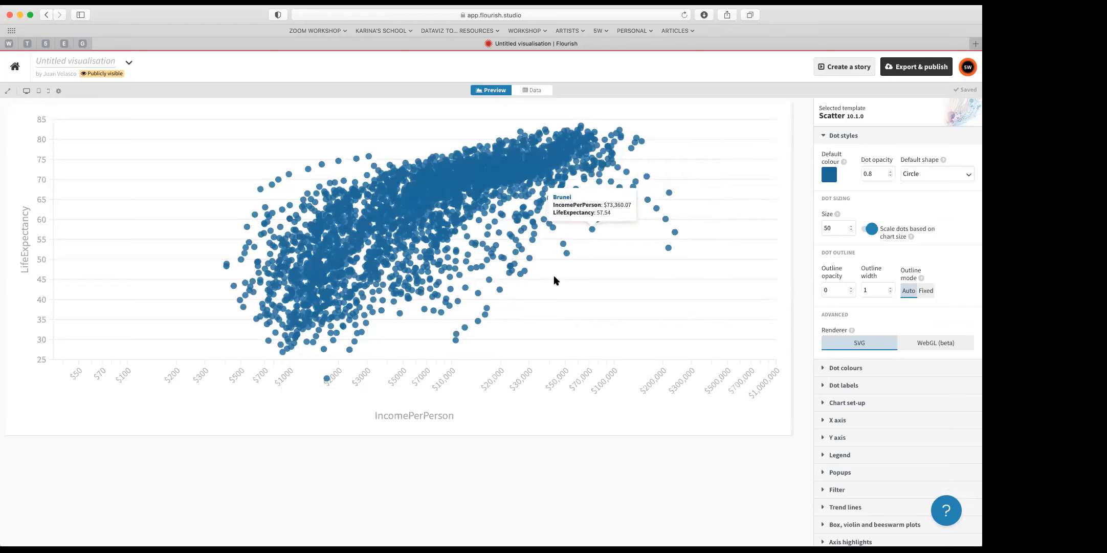
{"action": "mouse_move", "coordinate": [566, 253]}
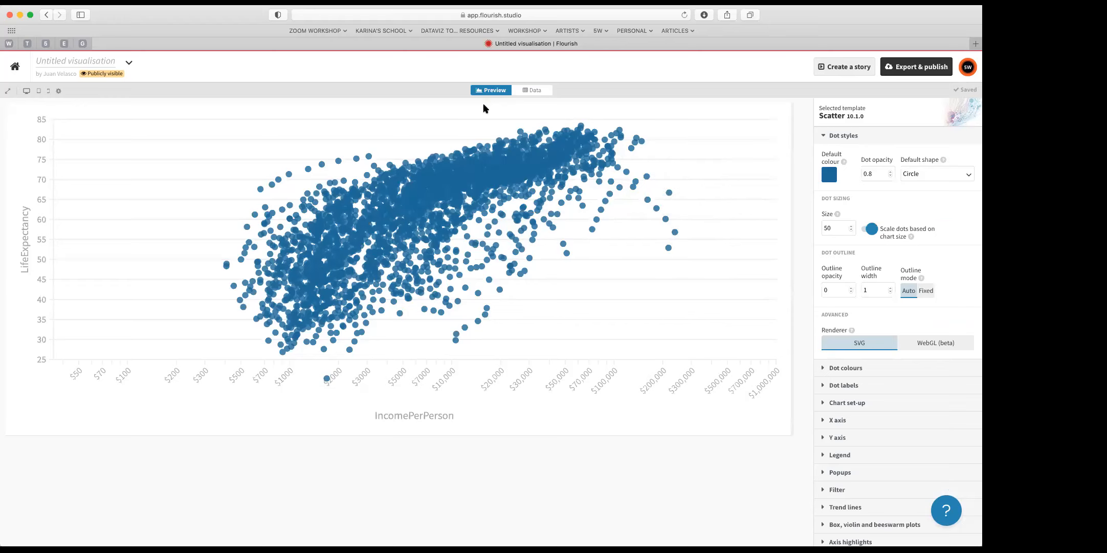
Assign column D (Region) to the Colour of the dots and preview the chart
{"action": "left_click", "coordinate": [535, 91]}
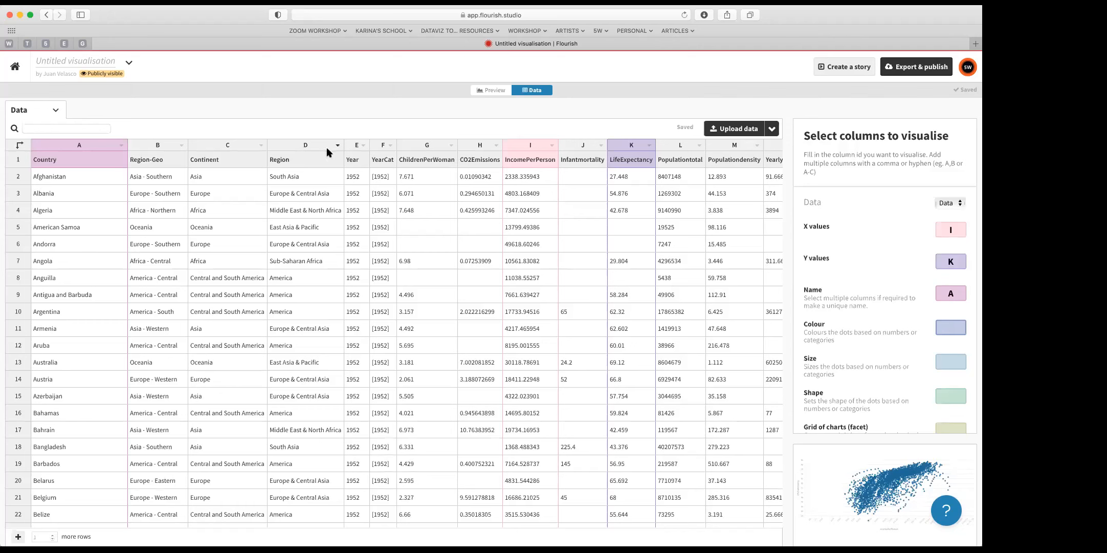
{"action": "type", "text": "D"}
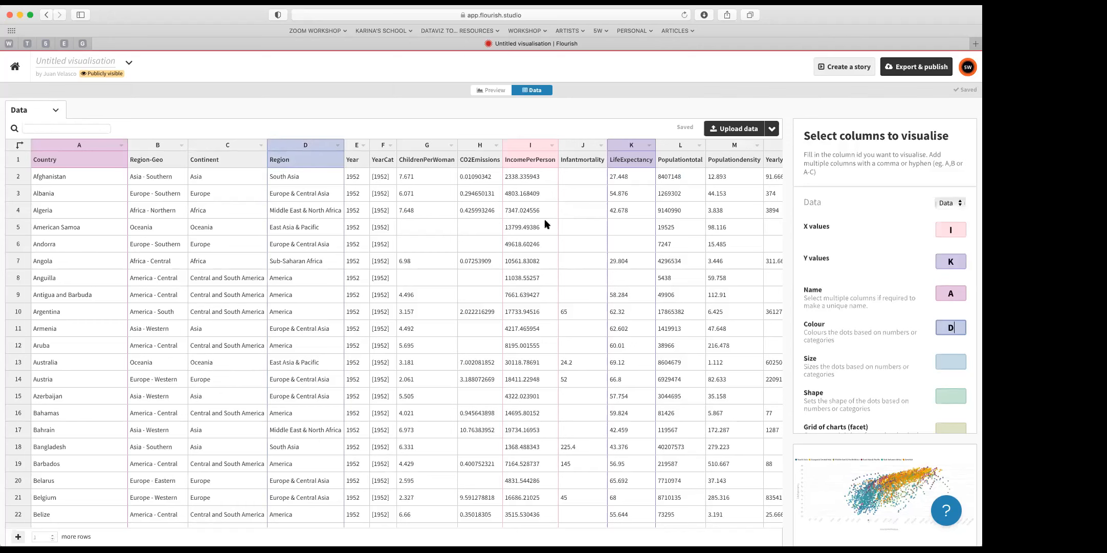
{"action": "left_click", "coordinate": [489, 91]}
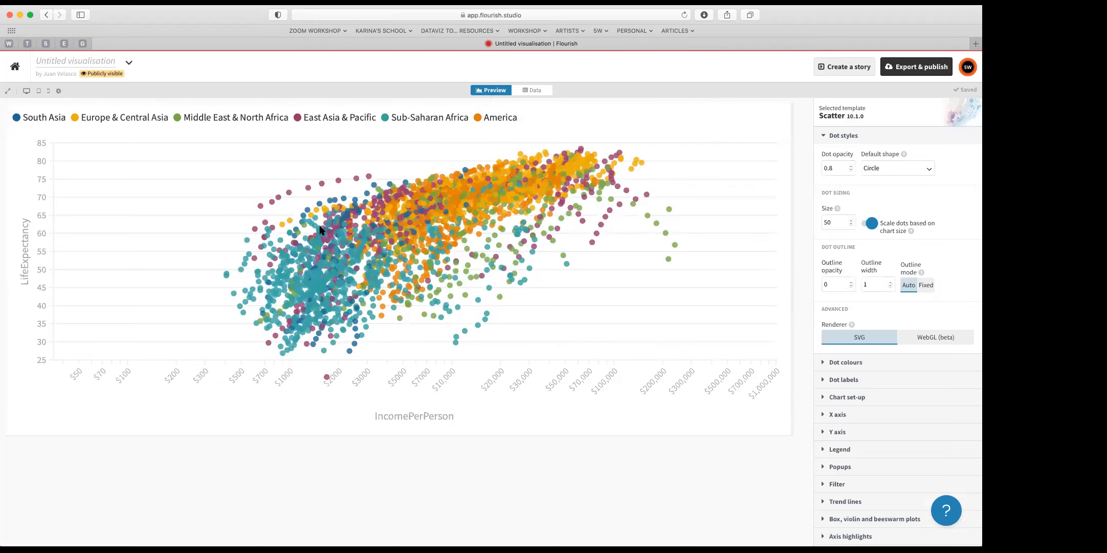
Assign column L (Populationtotal) to the Size of the dots and preview the chart
{"action": "left_click", "coordinate": [536, 92]}
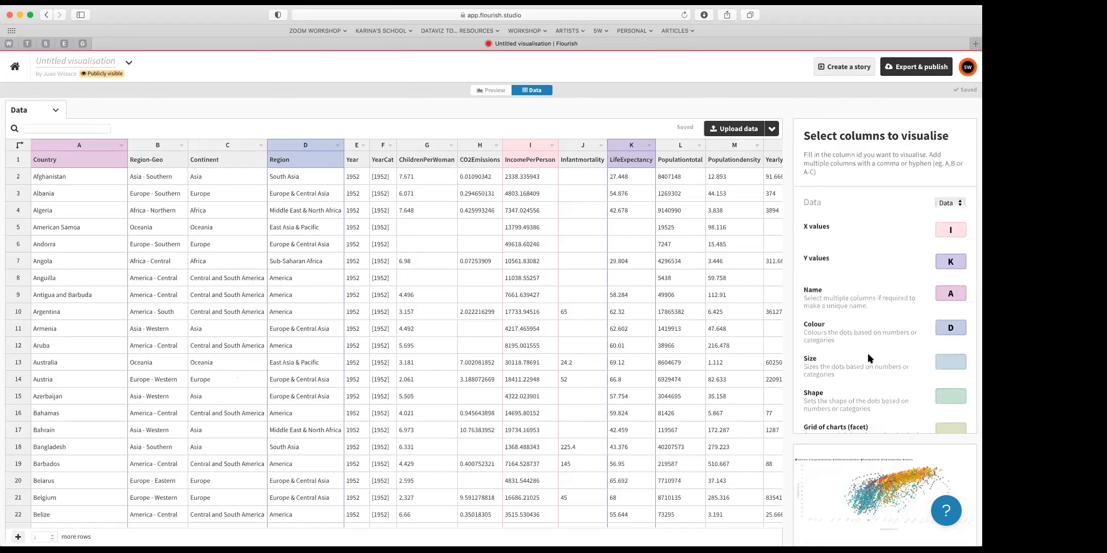
{"action": "scroll", "coordinate": [868, 358], "scroll_direction": "down", "scroll_amount": 2}
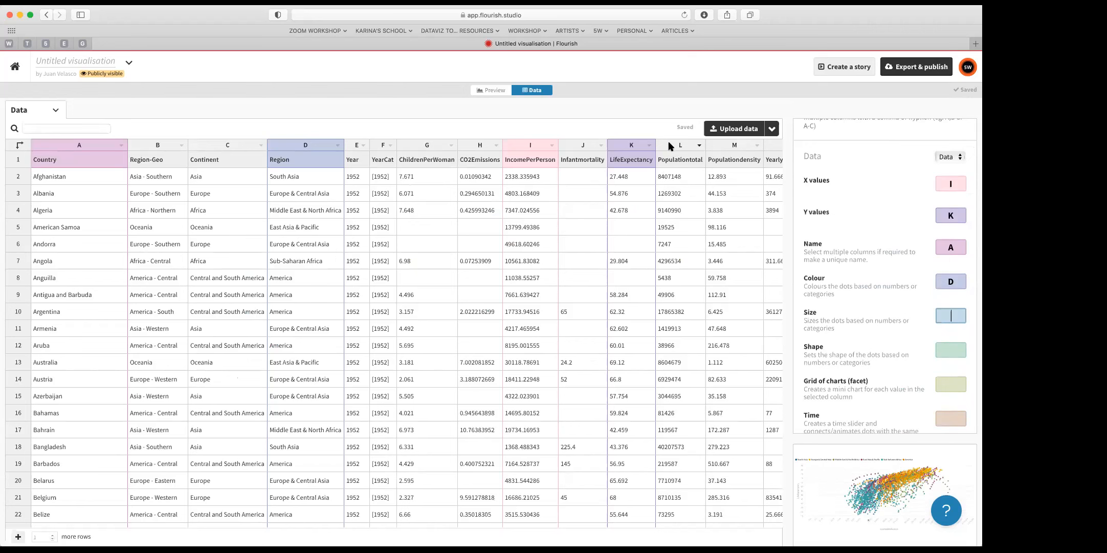
{"action": "type", "text": "L"}
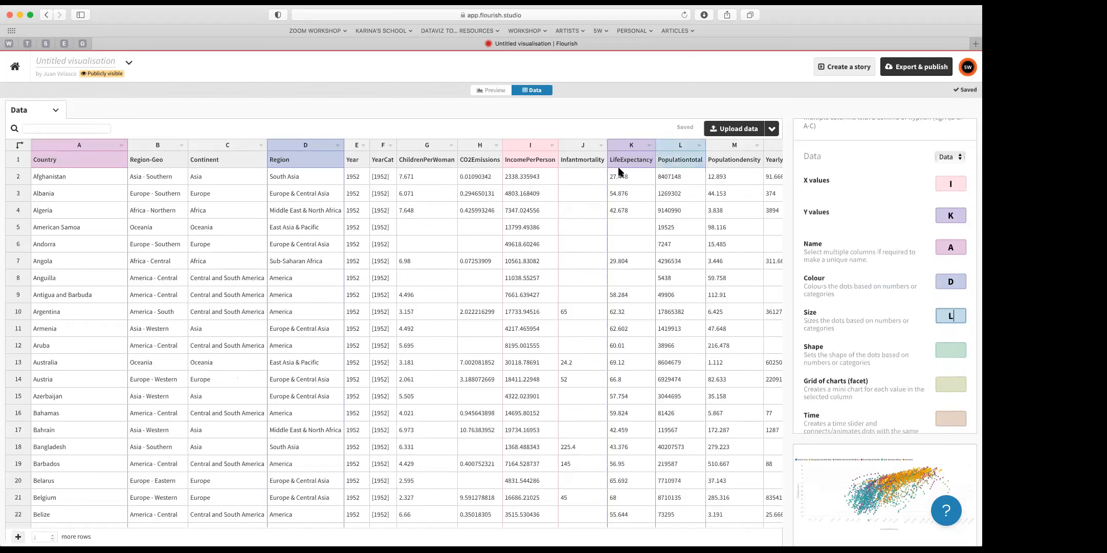
{"action": "left_click", "coordinate": [487, 92]}
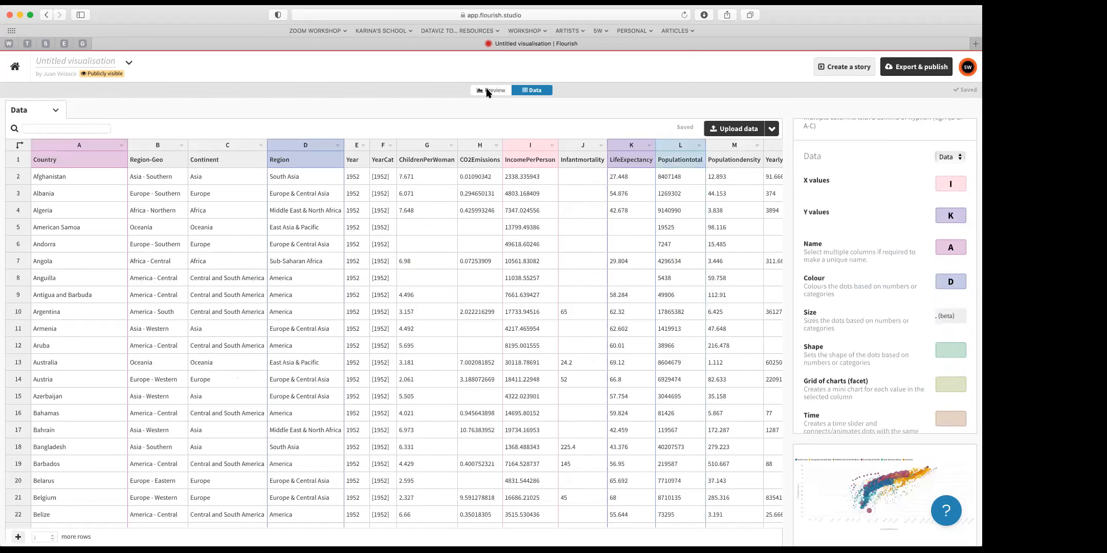
{"action": "mouse_move", "coordinate": [476, 175]}
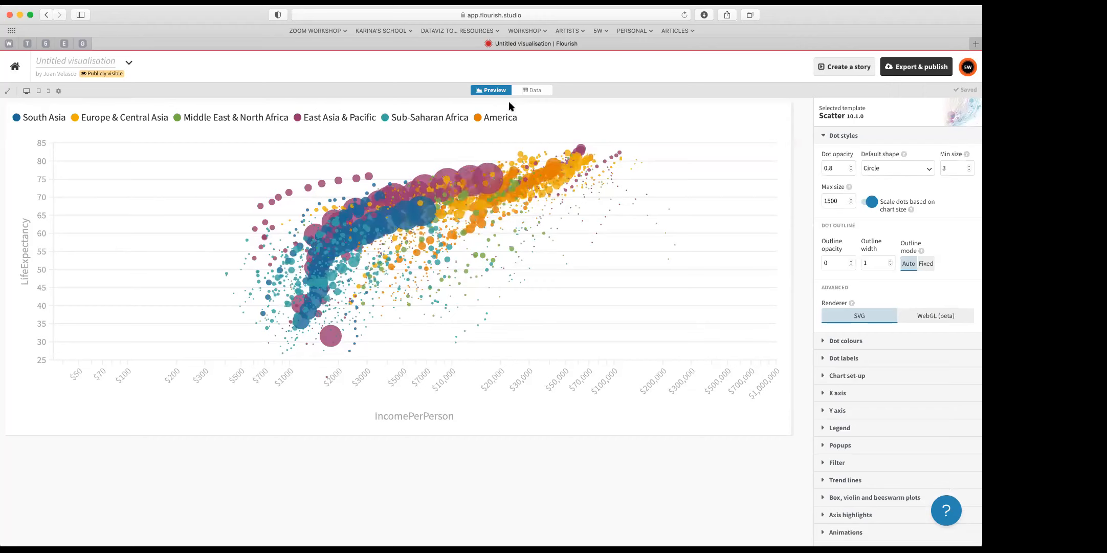
Review the remaining column options and inspect the popups of the sized dots in the preview
{"action": "left_click", "coordinate": [536, 91]}
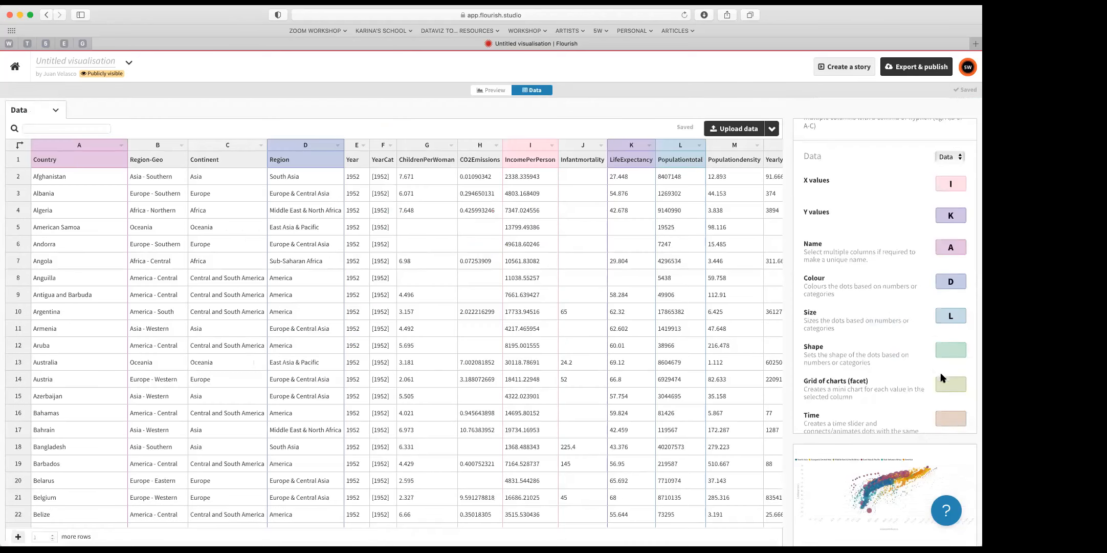
{"action": "scroll", "coordinate": [928, 383], "scroll_direction": "down", "scroll_amount": 3}
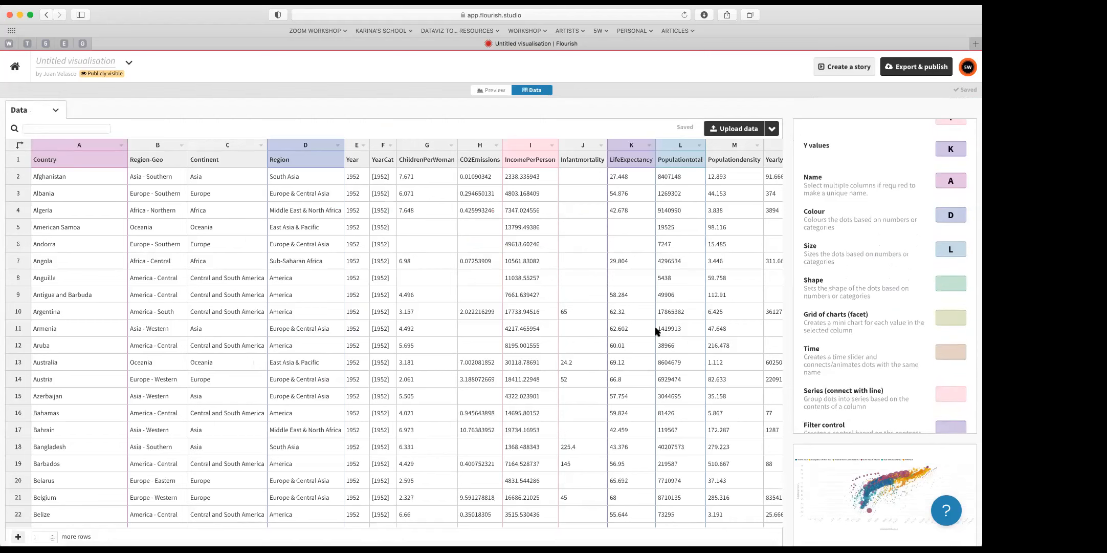
{"action": "left_click", "coordinate": [490, 91]}
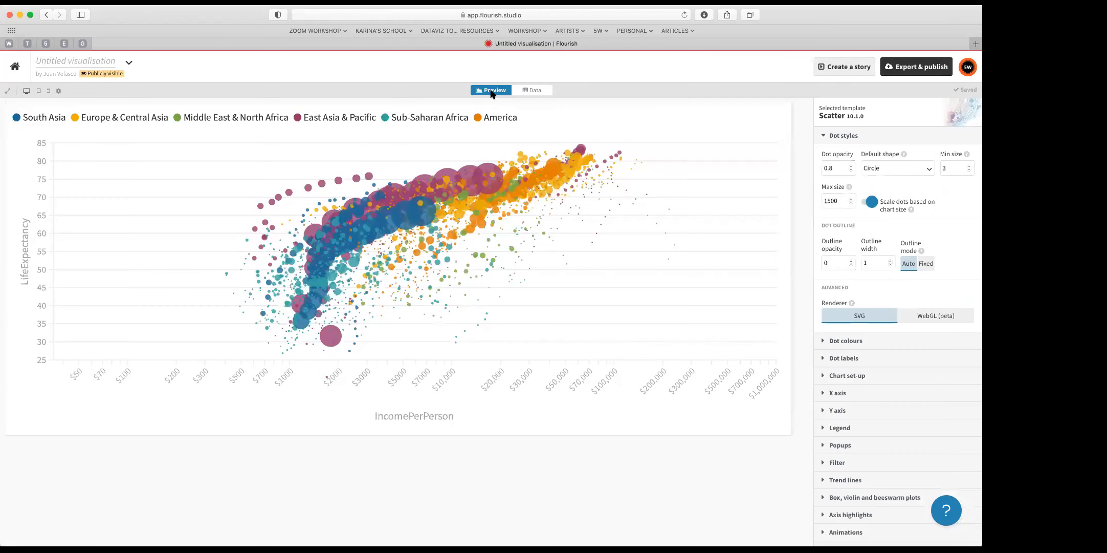
{"action": "mouse_move", "coordinate": [400, 213]}
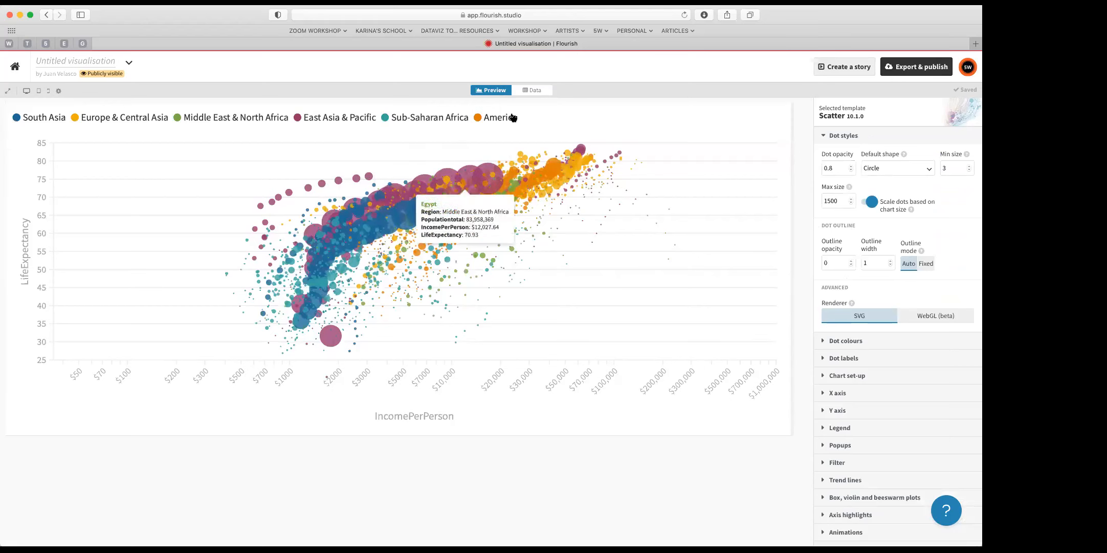
Look through the data sheet's rows to examine how the country records are organised by year
{"action": "left_click", "coordinate": [535, 90]}
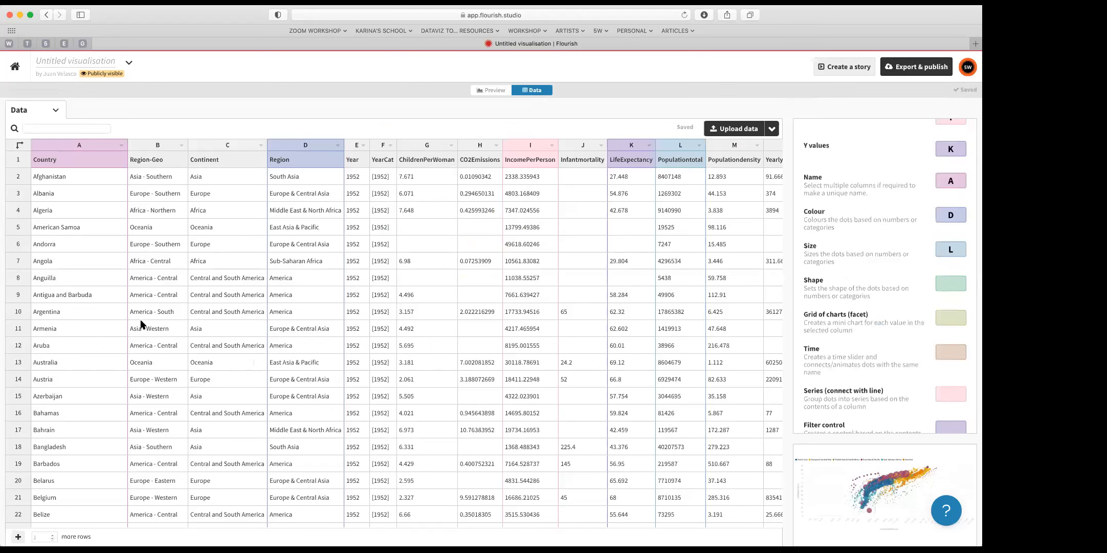
{"action": "scroll", "coordinate": [359, 378], "scroll_direction": "down", "scroll_amount": 1}
{"action": "scroll", "coordinate": [359, 378], "scroll_direction": "down", "scroll_amount": 20}
{"action": "scroll", "coordinate": [358, 377], "scroll_direction": "down", "scroll_amount": 20}
{"action": "scroll", "coordinate": [358, 377], "scroll_direction": "down", "scroll_amount": 20}
{"action": "scroll", "coordinate": [358, 377], "scroll_direction": "down", "scroll_amount": 20}
{"action": "scroll", "coordinate": [357, 367], "scroll_direction": "up", "scroll_amount": 20}
{"action": "scroll", "coordinate": [358, 341], "scroll_direction": "up", "scroll_amount": 20}
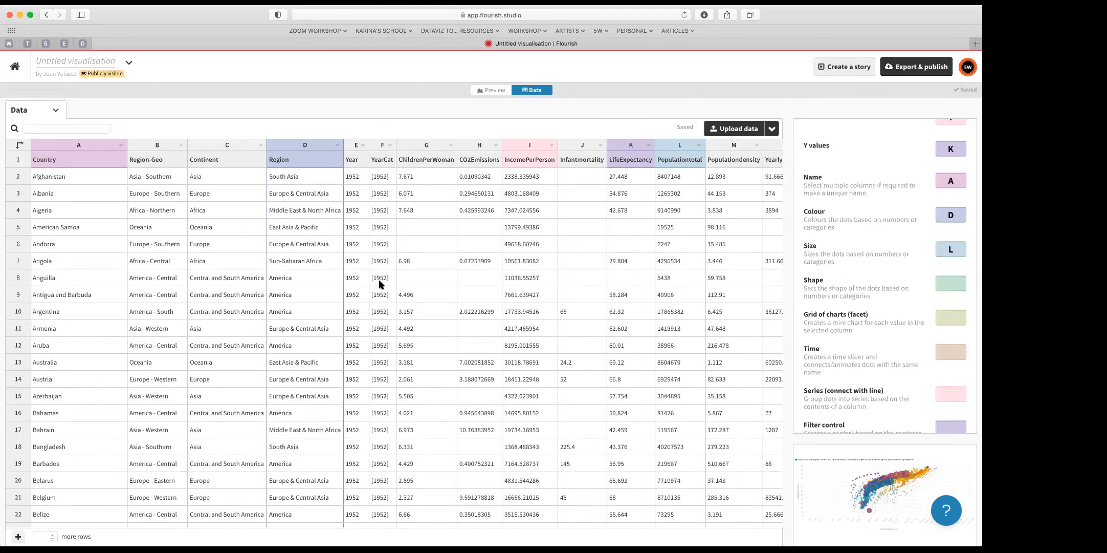
Assign column E (Year) to Time and preview the chart with its time slider
{"action": "scroll", "coordinate": [875, 328], "scroll_direction": "up", "scroll_amount": 1}
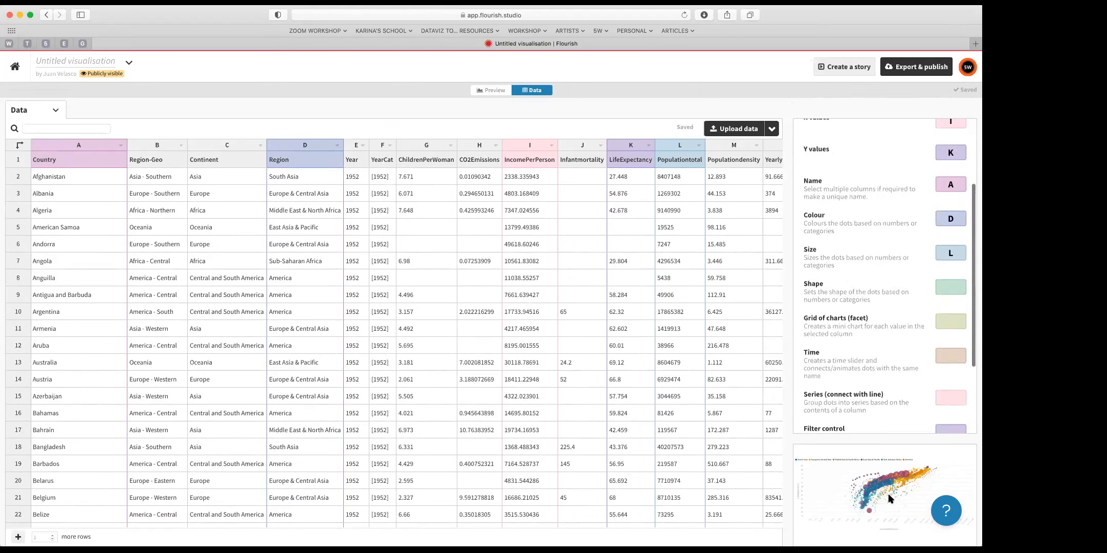
{"action": "scroll", "coordinate": [945, 292], "scroll_direction": "down", "scroll_amount": 1}
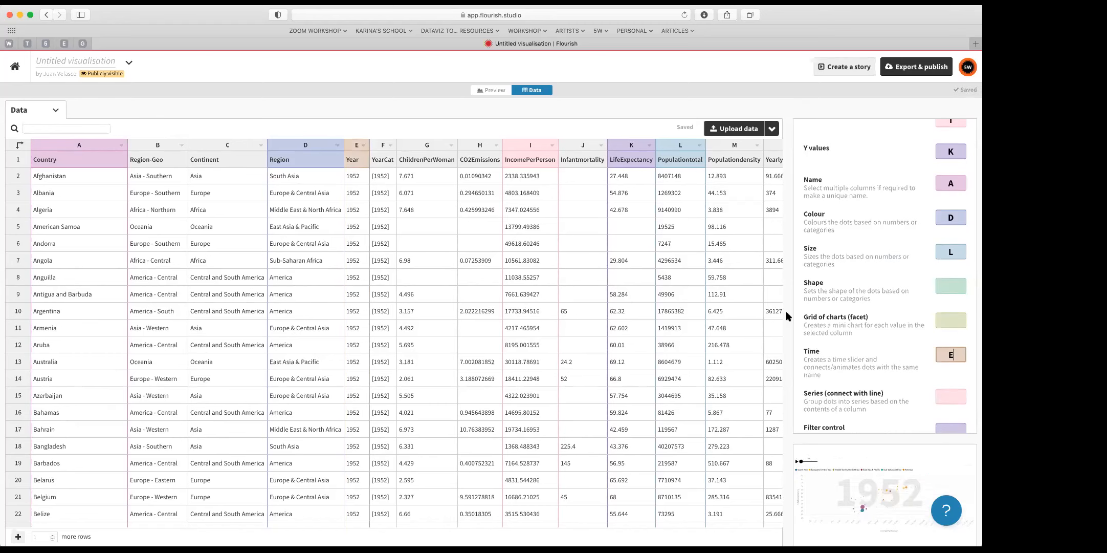
{"action": "left_click", "coordinate": [492, 91]}
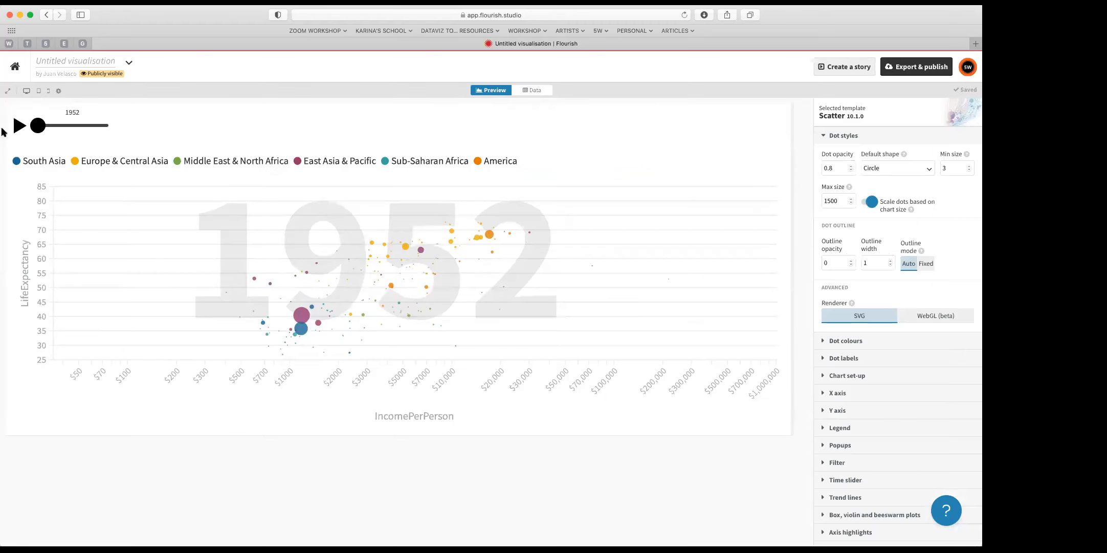
Play the time slider animation in the preview and pause it at 1968
{"action": "left_click", "coordinate": [19, 126]}
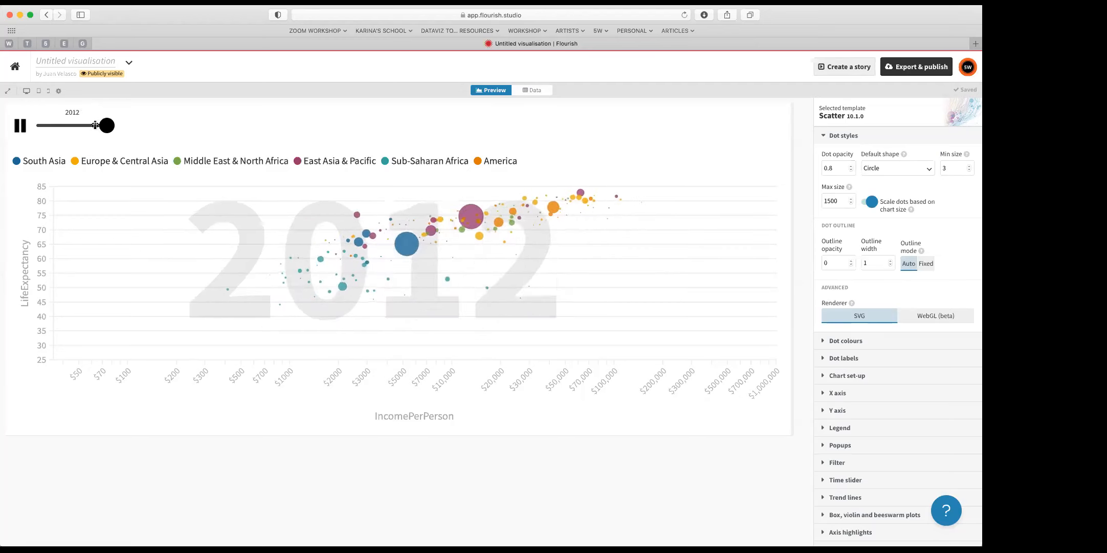
{"action": "left_click", "coordinate": [20, 125]}
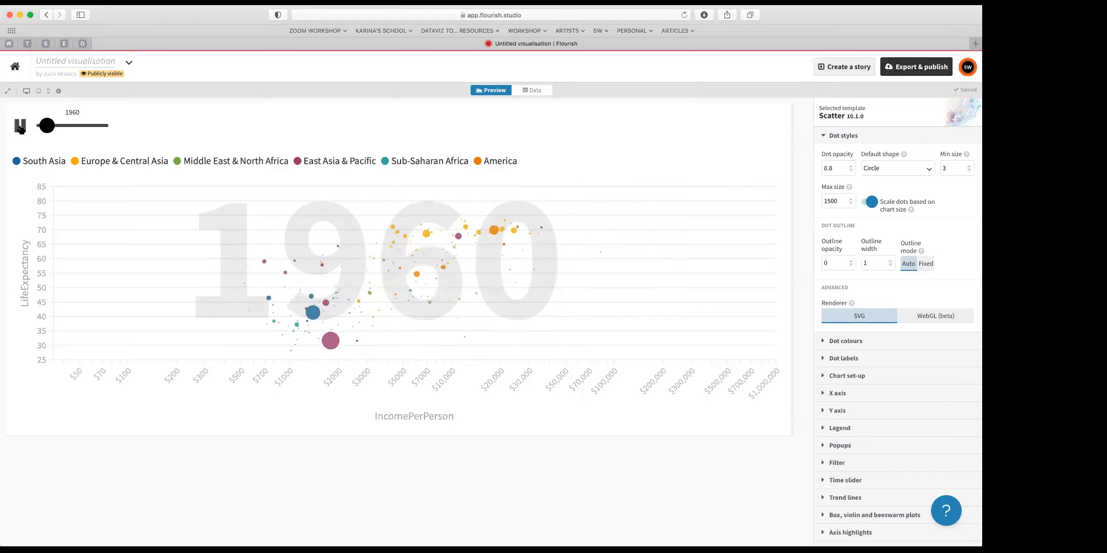
{"action": "left_click", "coordinate": [20, 127]}
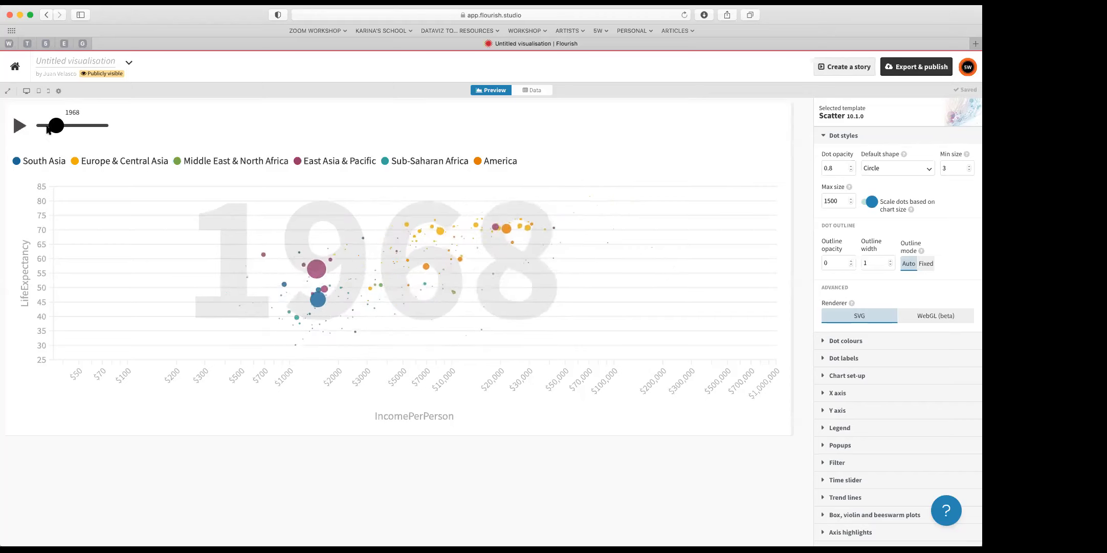
Assign column A (Country) to Series (connect with line) and play the animation in the preview
{"action": "left_click", "coordinate": [534, 91]}
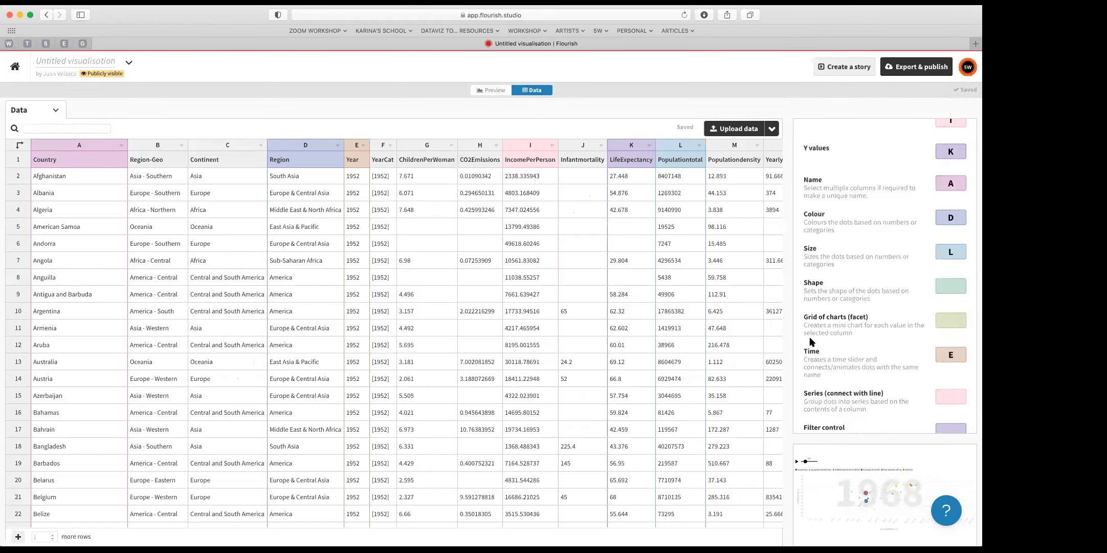
{"action": "scroll", "coordinate": [865, 335], "scroll_direction": "down", "scroll_amount": 4}
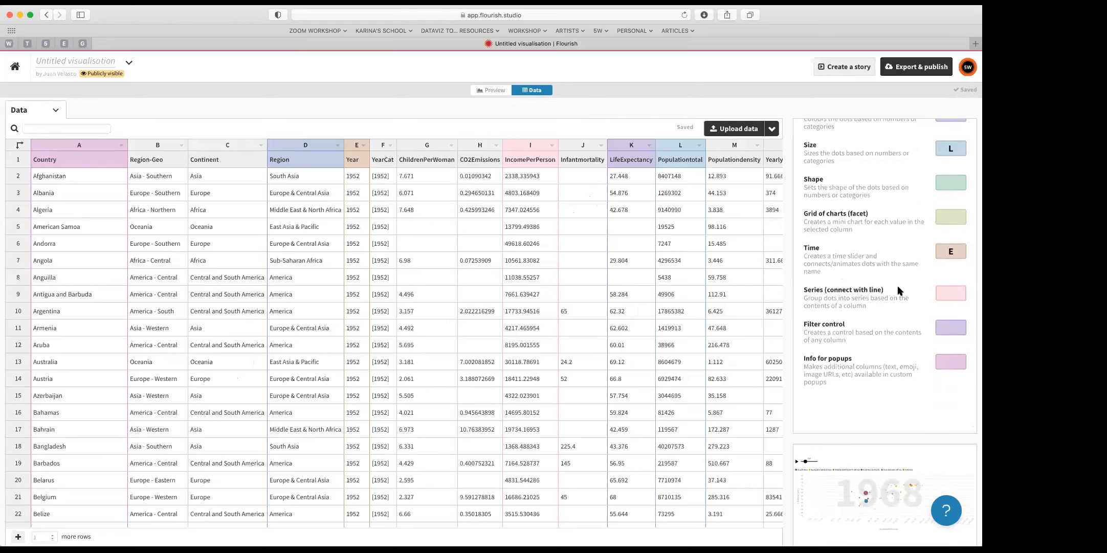
{"action": "left_click", "coordinate": [932, 295]}
{"action": "type", "text": "A"}
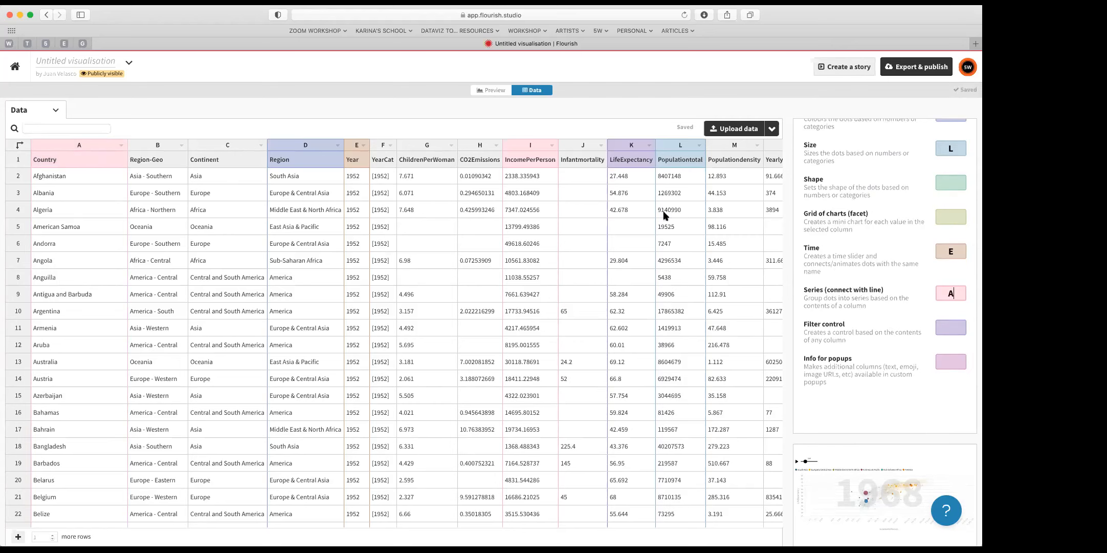
{"action": "left_click", "coordinate": [492, 92]}
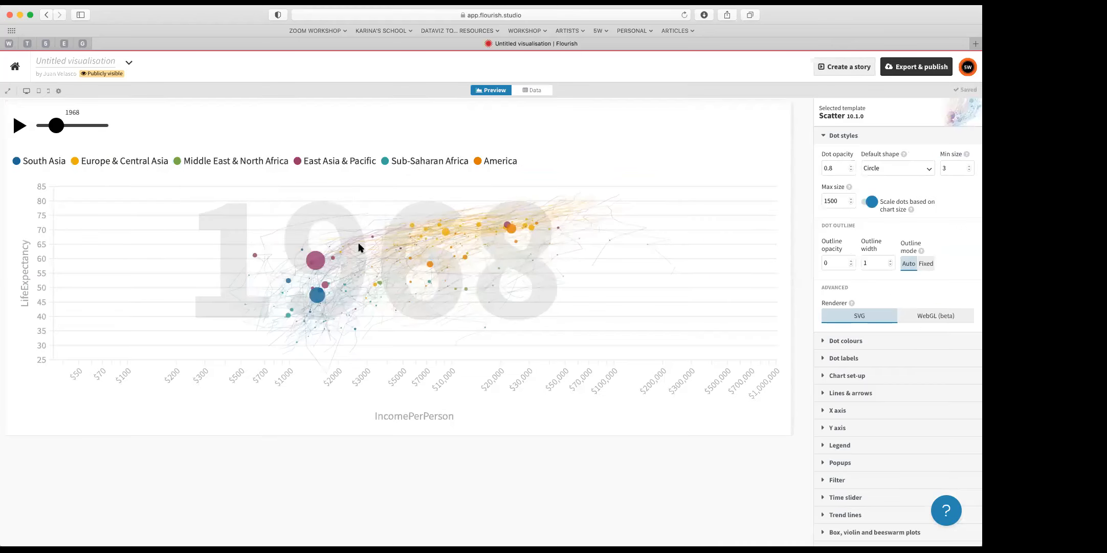
{"action": "left_click", "coordinate": [20, 125]}
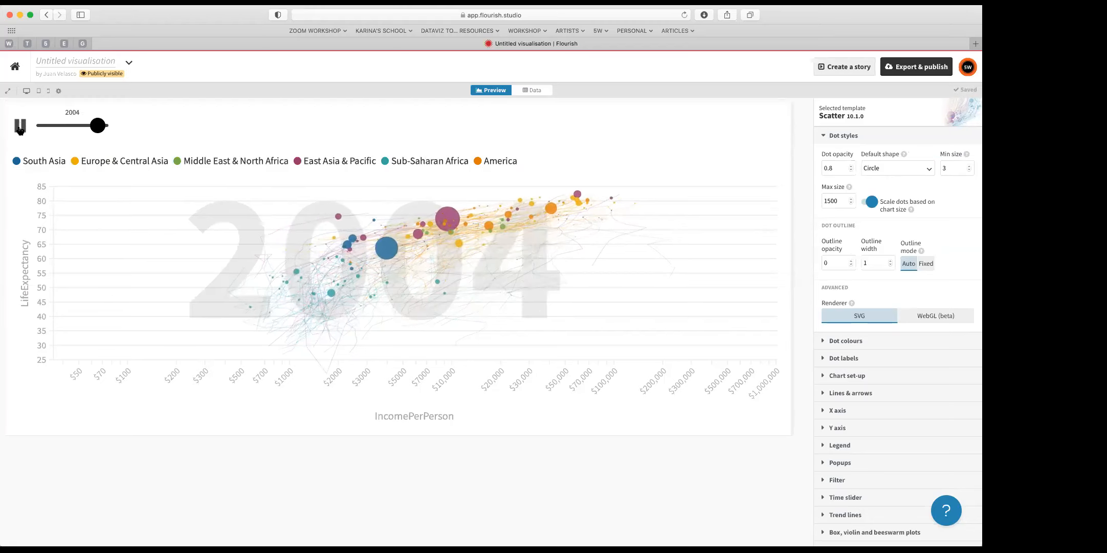
Clear the column for Series (connect with line) and assign column D (Region) to Filter control
{"action": "left_click", "coordinate": [537, 92]}
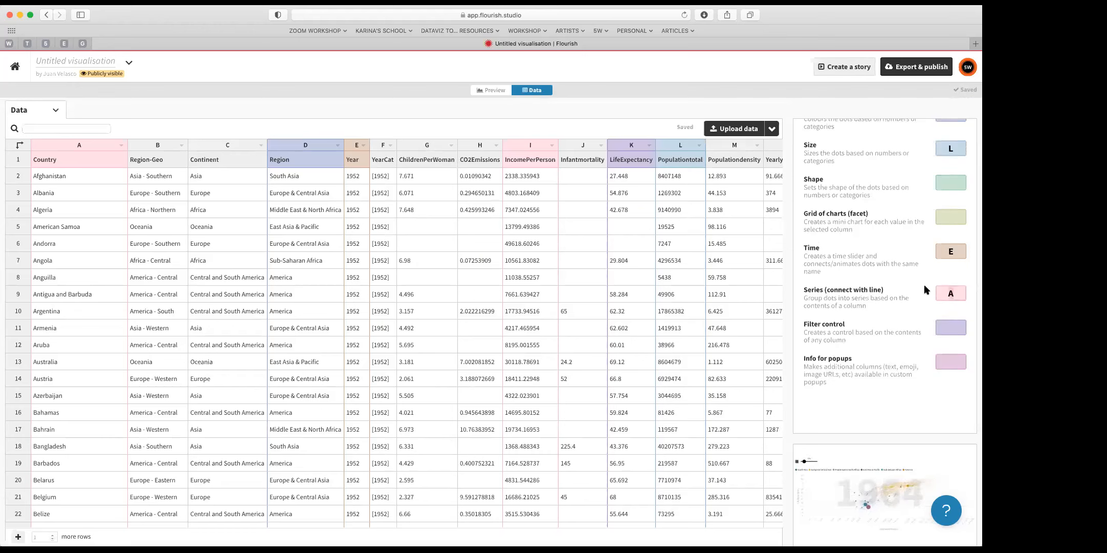
{"action": "key", "text": "BackSpace"}
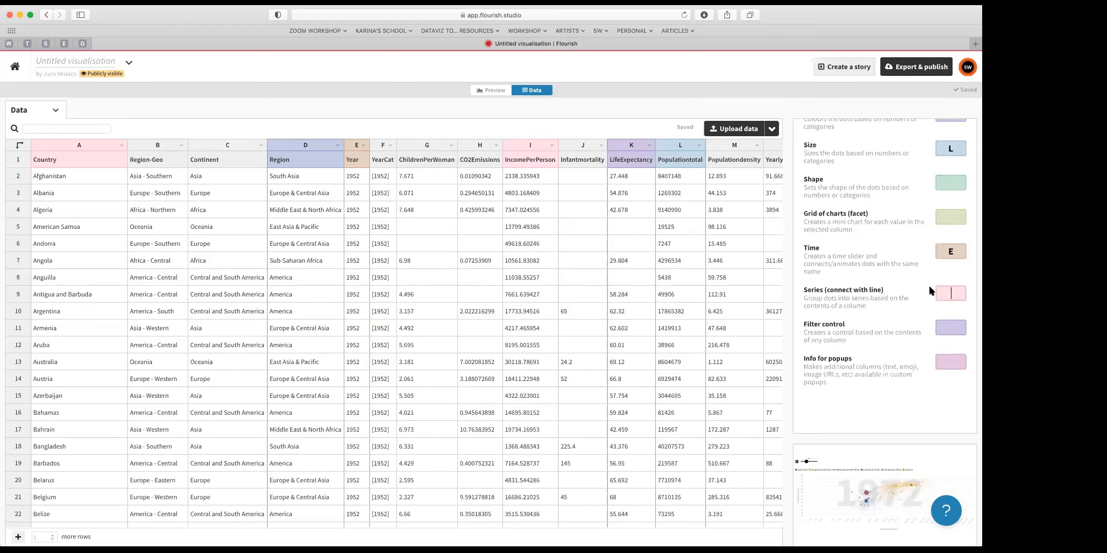
{"action": "left_click", "coordinate": [950, 328]}
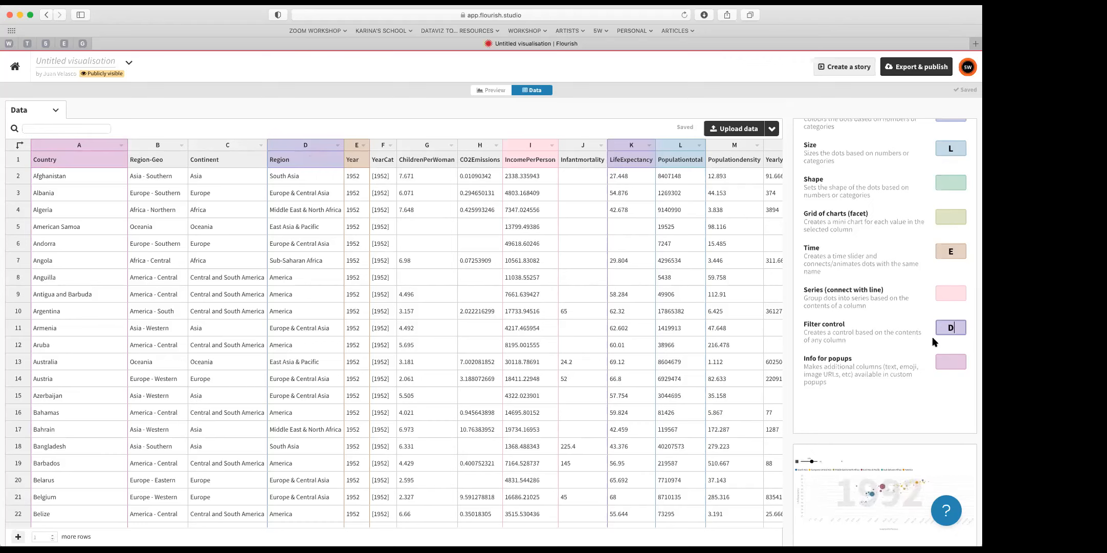
Preview the chart and filter it by South Asia, Middle East & North Africa, and East Asia & Pacific, then return the filter to All
{"action": "left_click", "coordinate": [491, 90]}
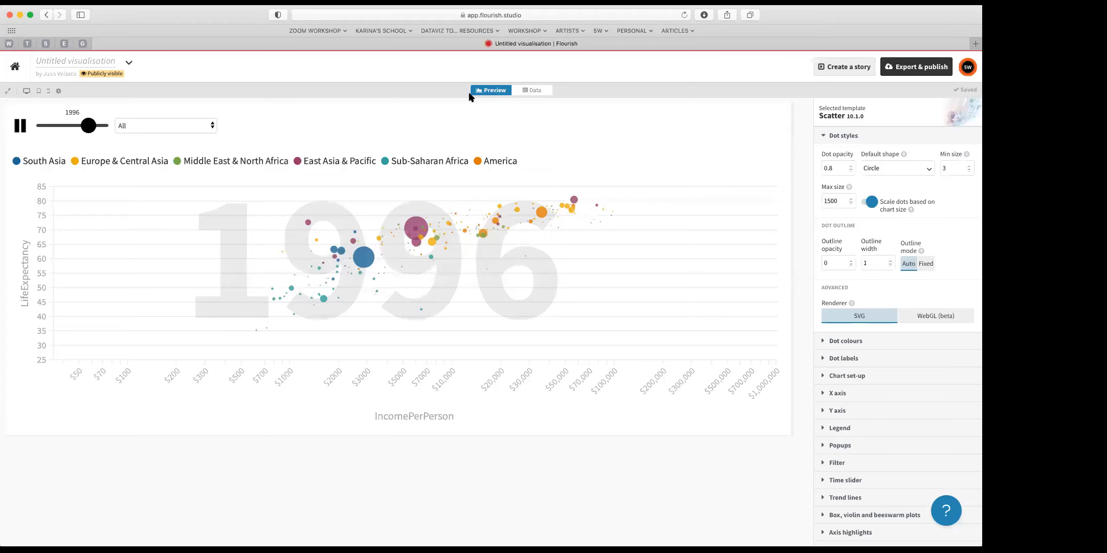
{"action": "left_click", "coordinate": [213, 127]}
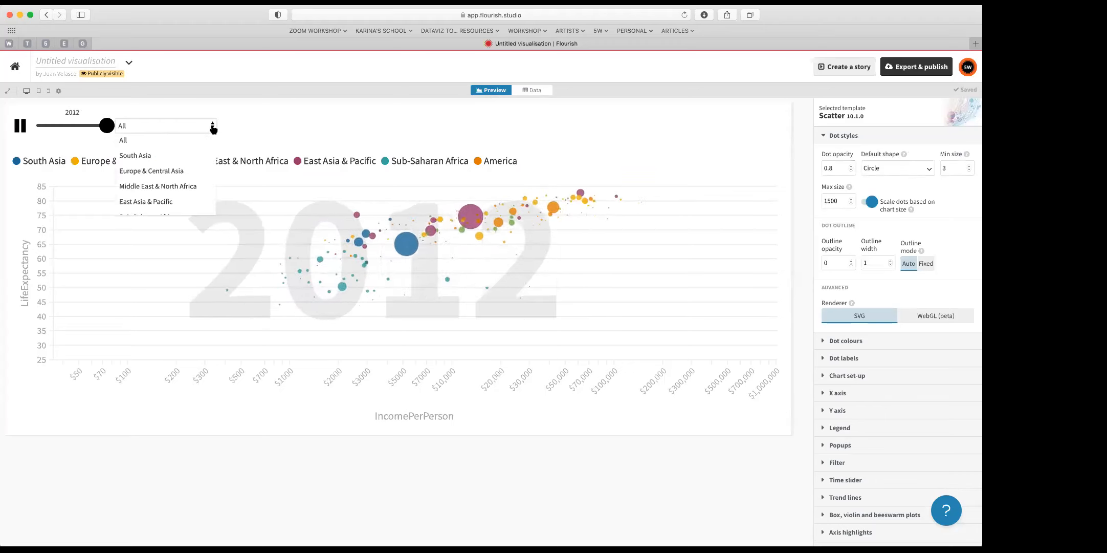
{"action": "left_click", "coordinate": [171, 156]}
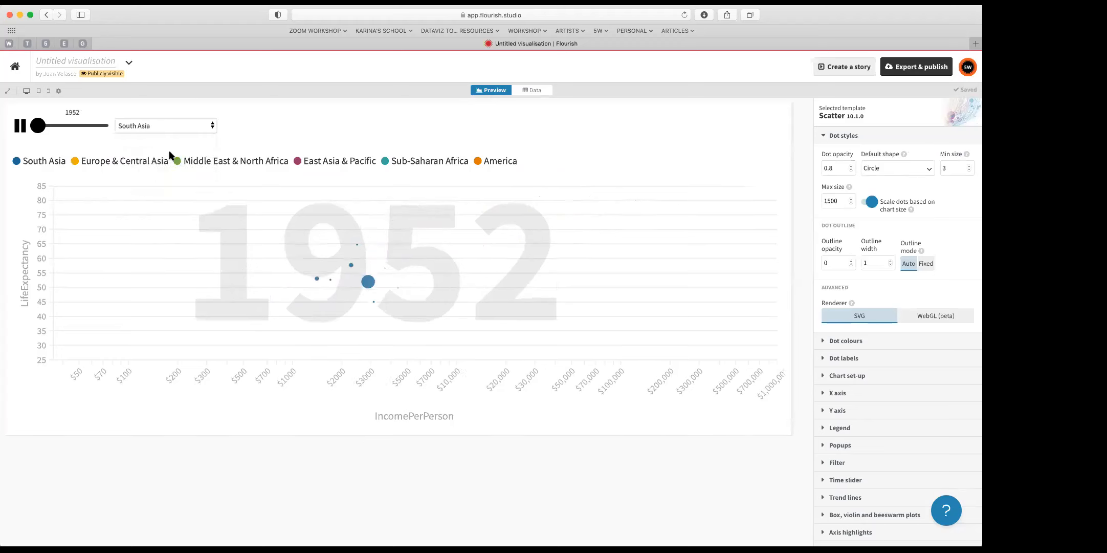
{"action": "left_click", "coordinate": [211, 127]}
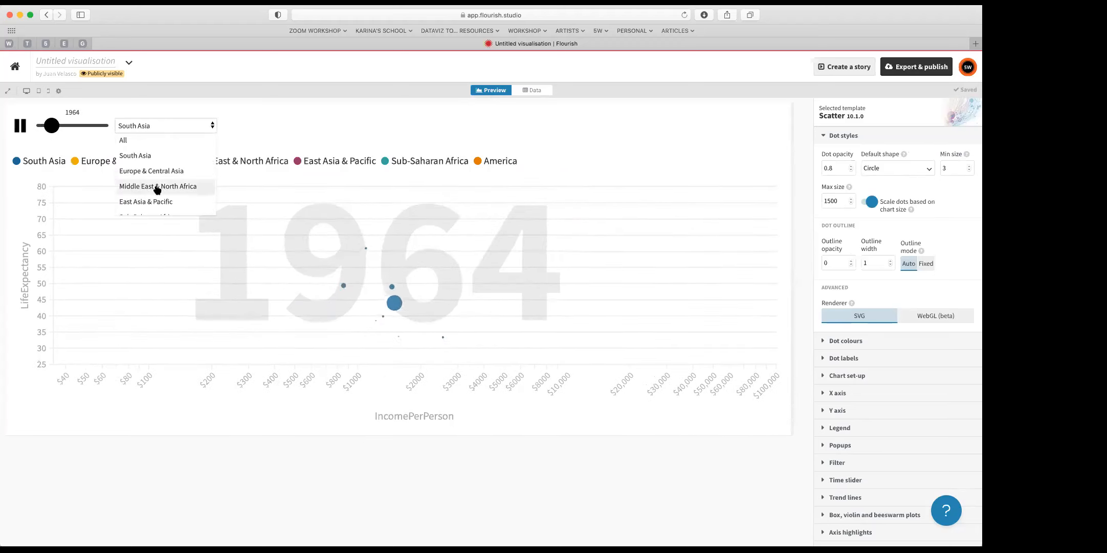
{"action": "left_click", "coordinate": [156, 187]}
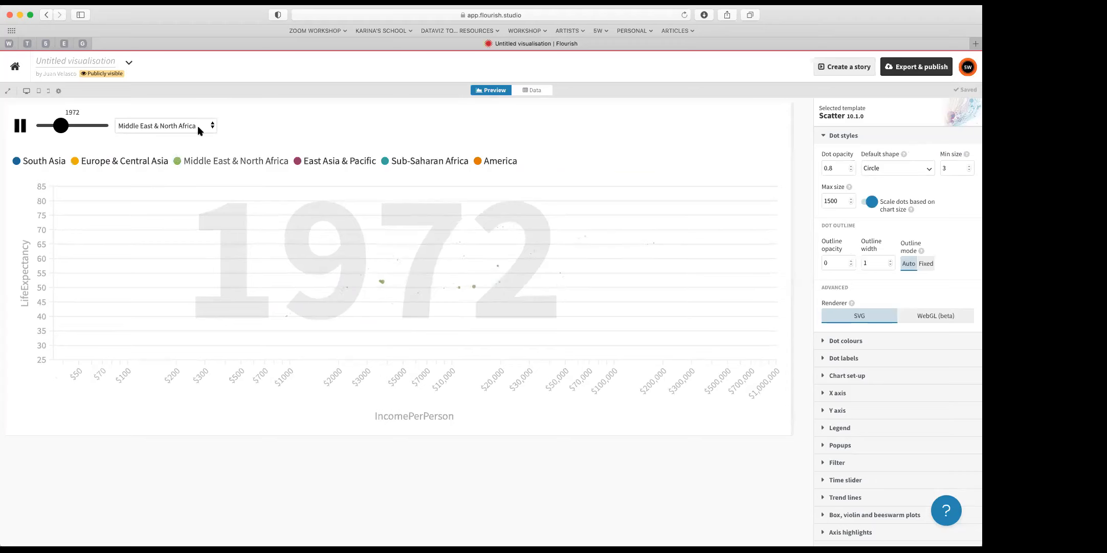
{"action": "left_click", "coordinate": [212, 127]}
{"action": "left_click", "coordinate": [162, 201]}
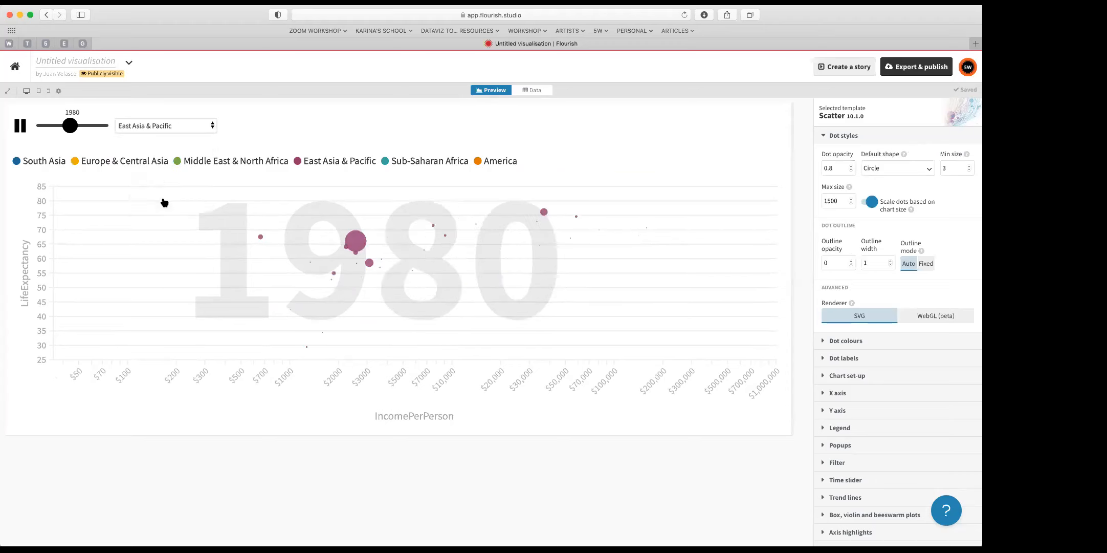
{"action": "left_click", "coordinate": [211, 127]}
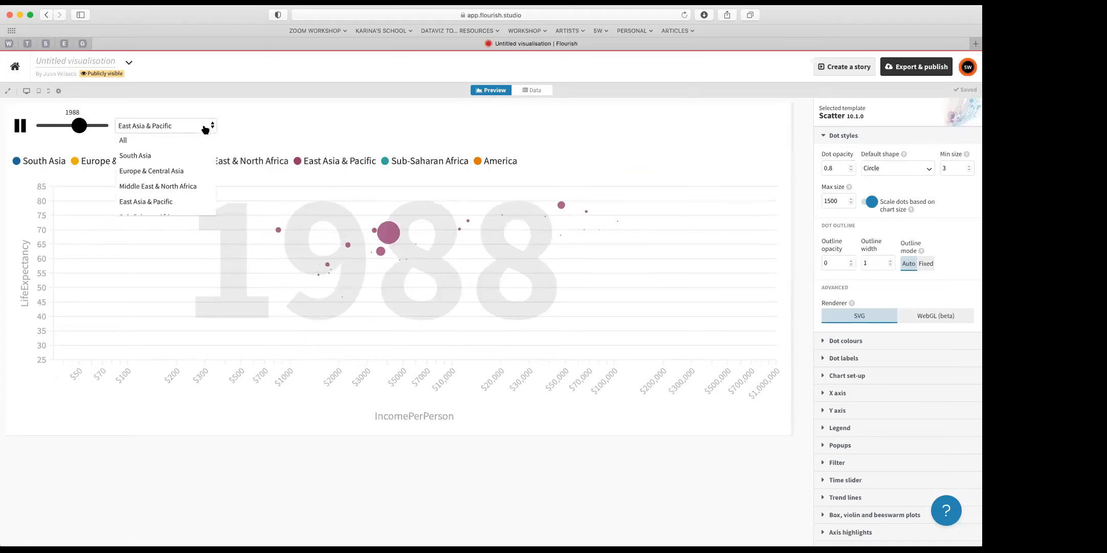
{"action": "left_click", "coordinate": [162, 142]}
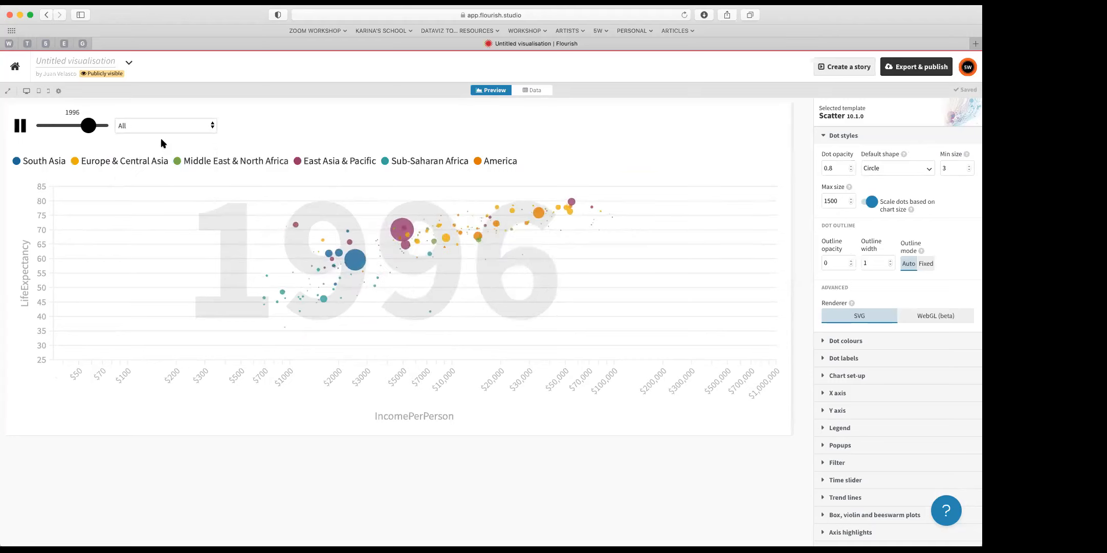
Assign column A (Country) to Series (connect with line) again and preview the chart with its connecting lines
{"action": "left_click", "coordinate": [533, 91]}
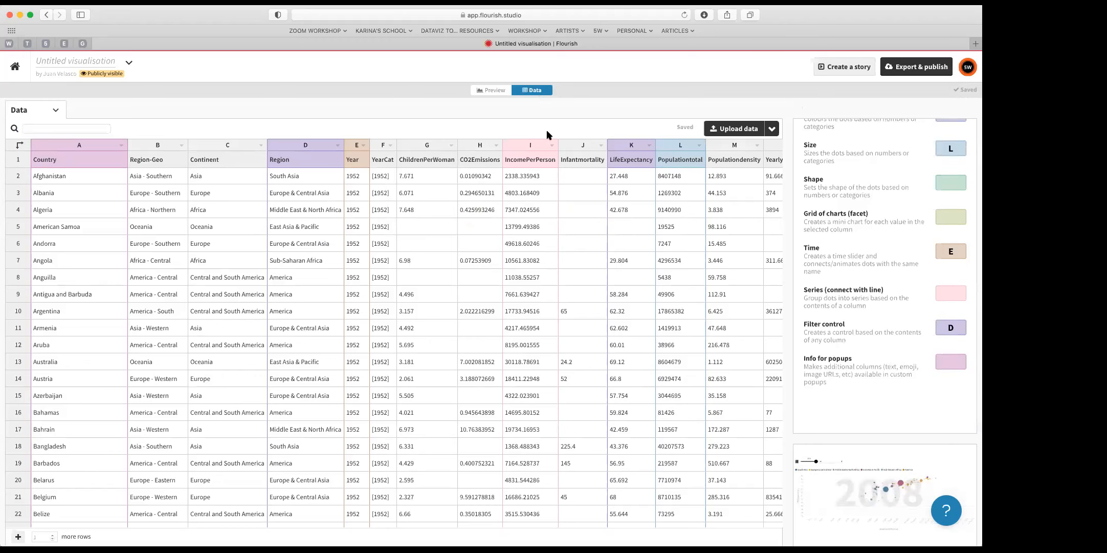
{"action": "left_click", "coordinate": [494, 91]}
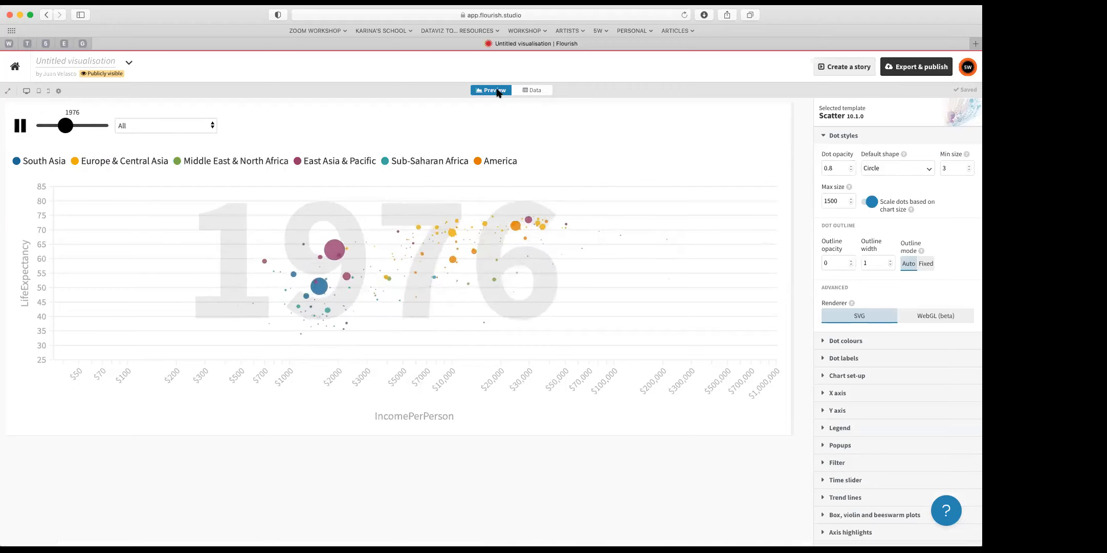
{"action": "left_click", "coordinate": [535, 91]}
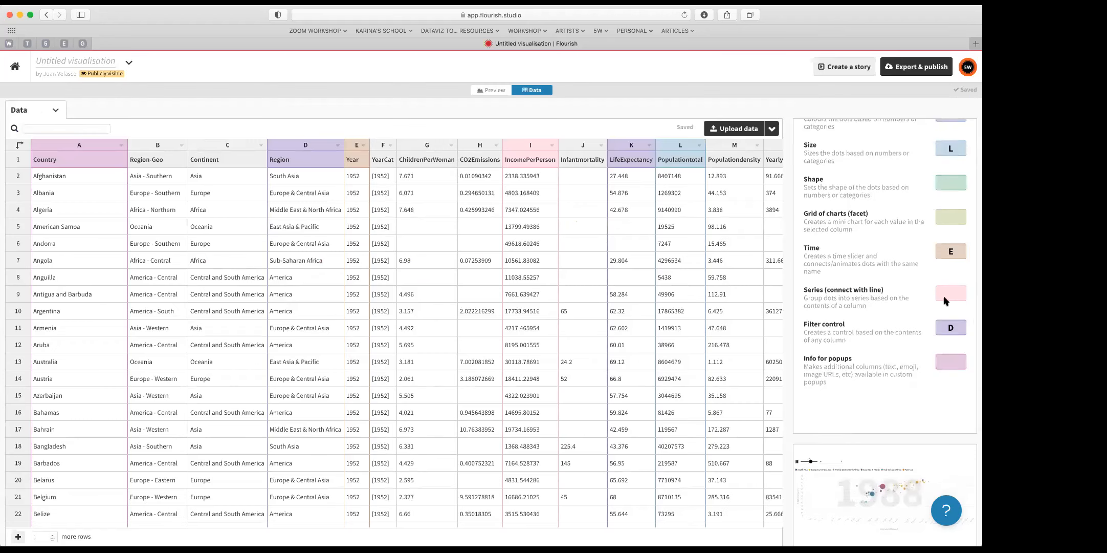
{"action": "left_click", "coordinate": [950, 296]}
{"action": "type", "text": "A"}
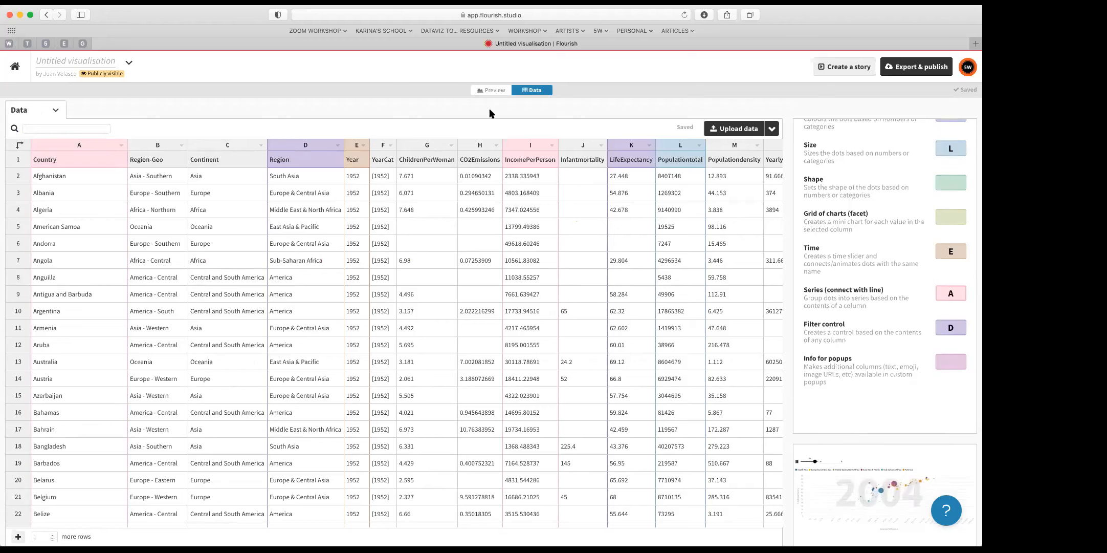
{"action": "left_click", "coordinate": [494, 91]}
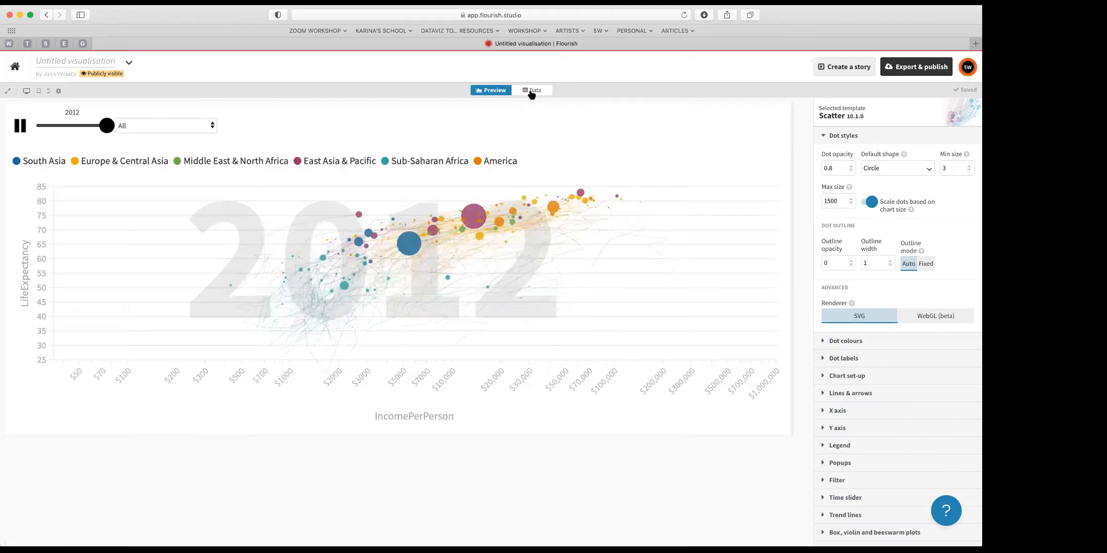
Assign column D (Region) to Grid of charts (facet) and preview the chart as one mini chart per region
{"action": "left_click", "coordinate": [530, 92]}
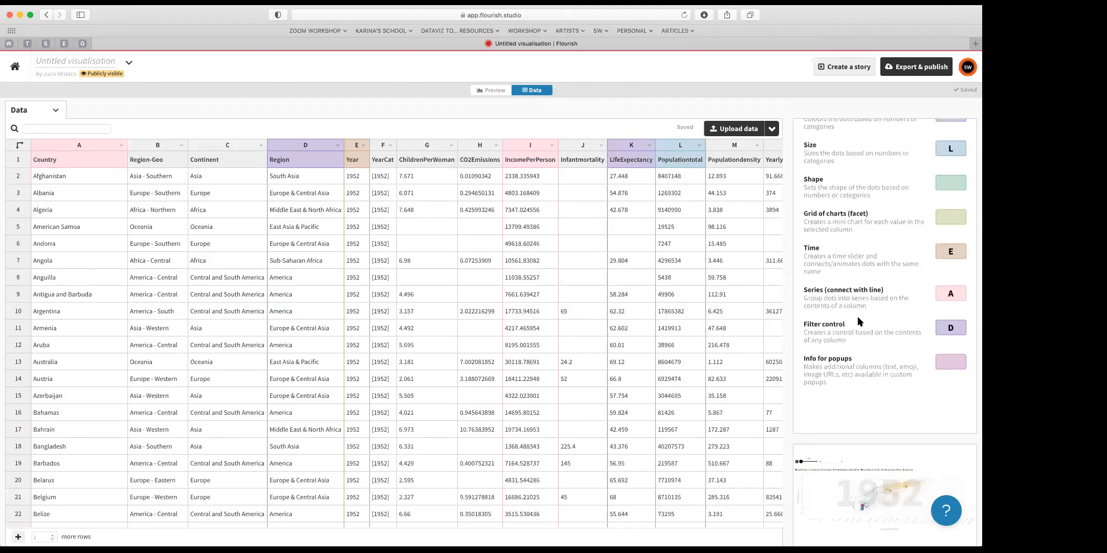
{"action": "scroll", "coordinate": [936, 264], "scroll_direction": "up", "scroll_amount": 3}
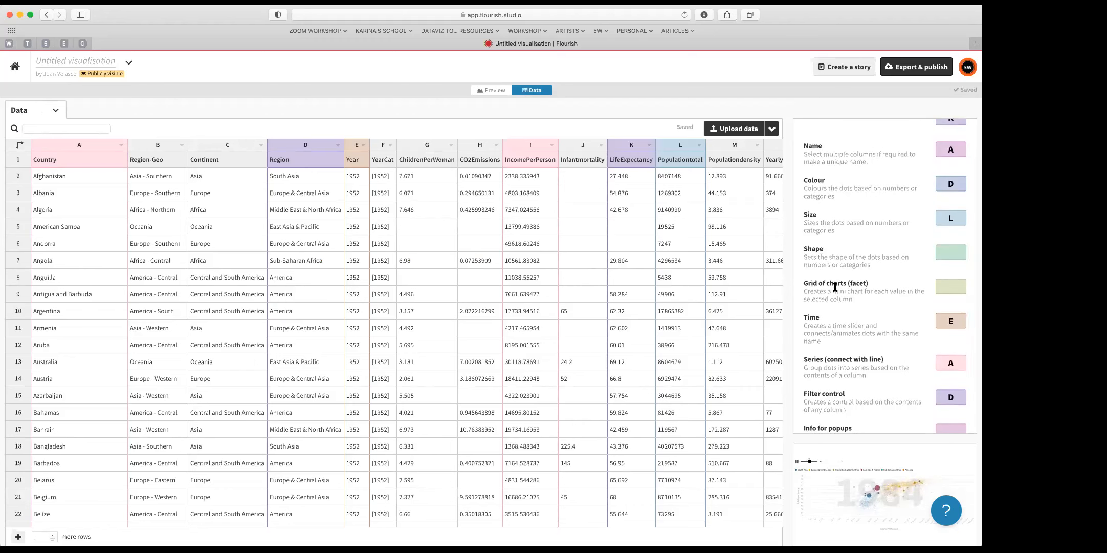
{"action": "left_click", "coordinate": [947, 288]}
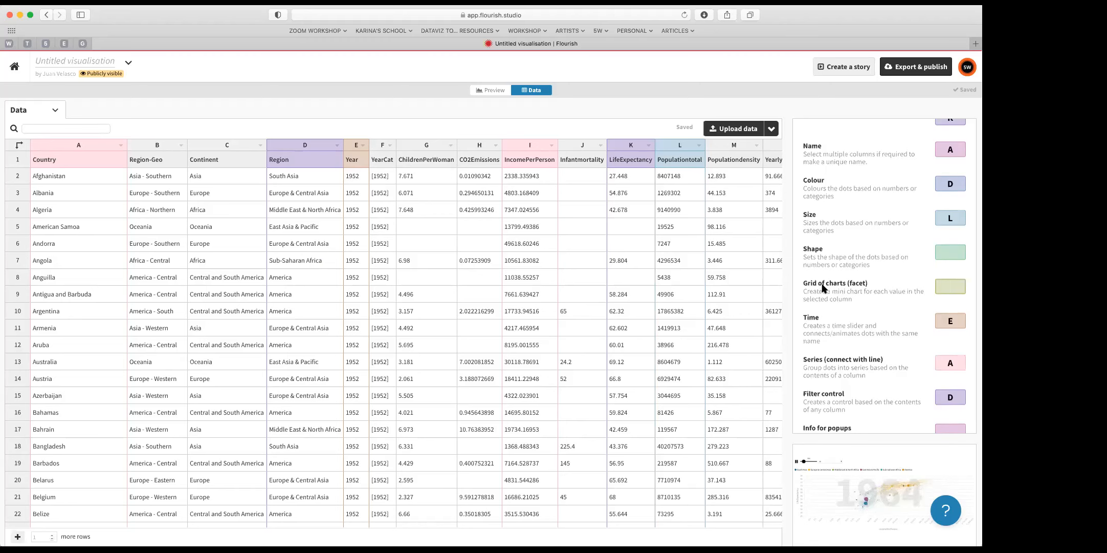
{"action": "left_click", "coordinate": [950, 287]}
{"action": "type", "text": "D"}
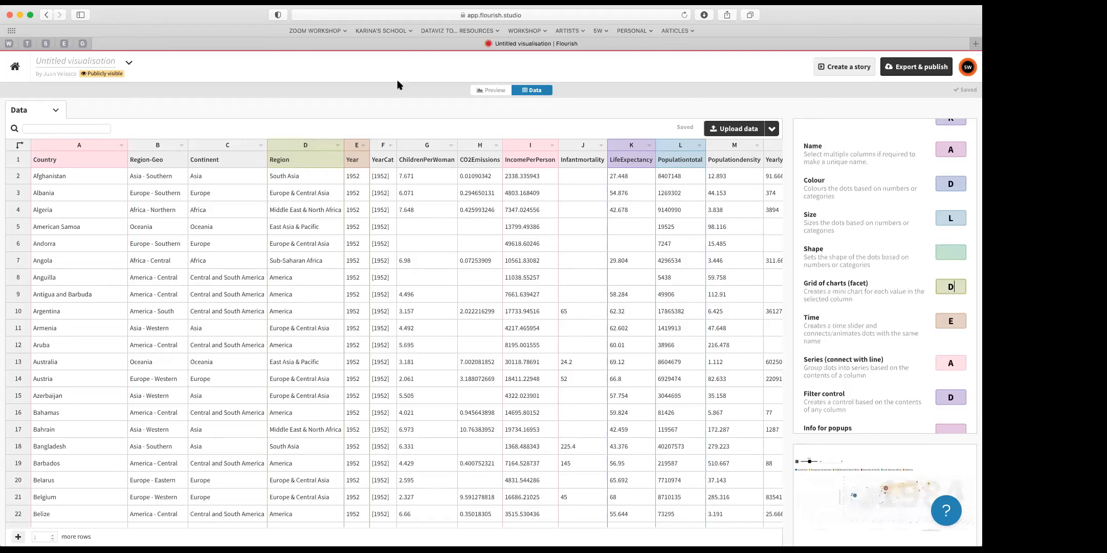
{"action": "left_click", "coordinate": [494, 90]}
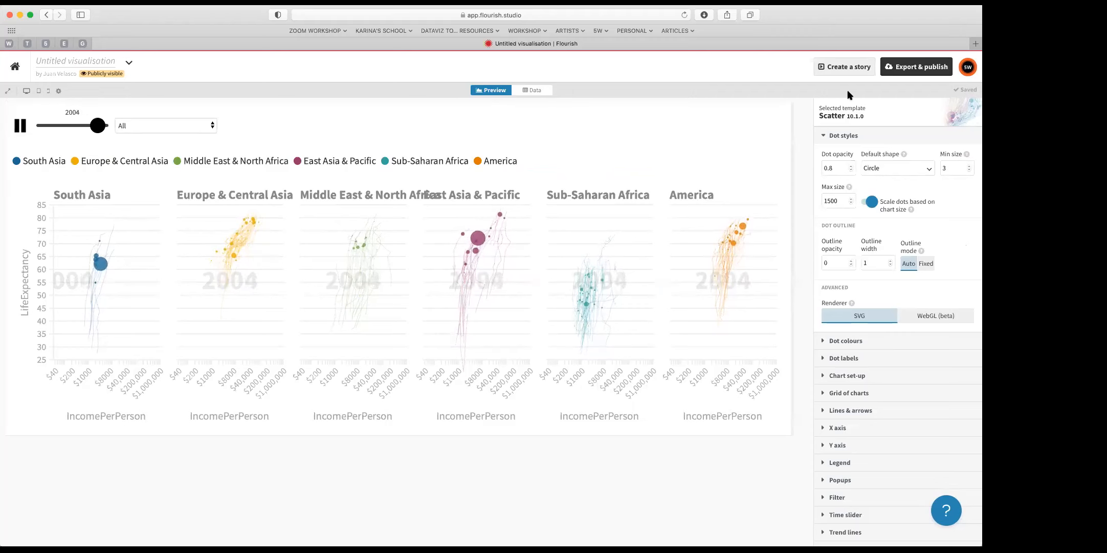
{"action": "scroll", "coordinate": [891, 338], "scroll_direction": "down", "scroll_amount": 5}
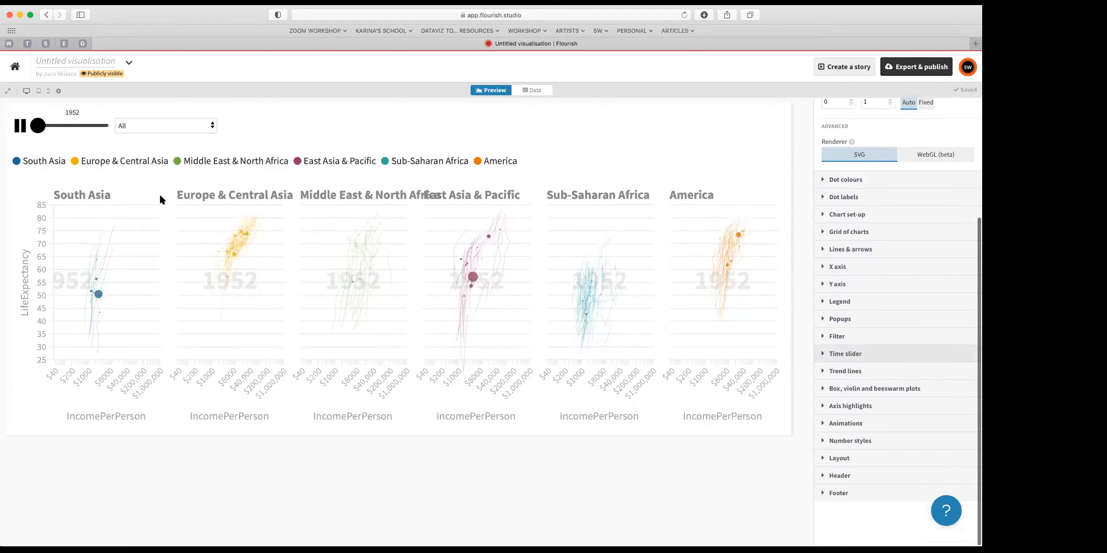
{"action": "left_click", "coordinate": [535, 90]}
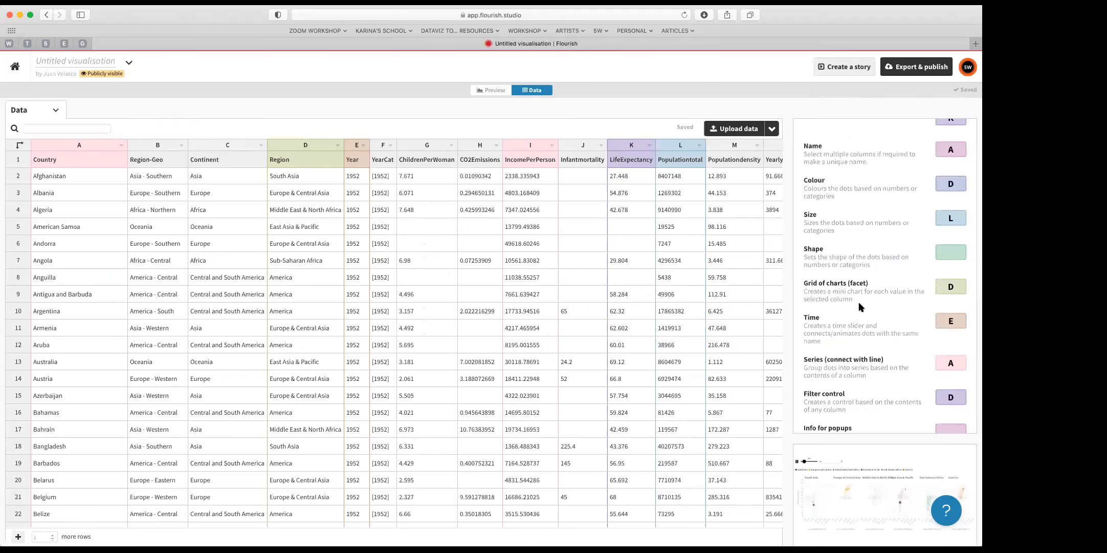
{"action": "scroll", "coordinate": [834, 283], "scroll_direction": "down", "scroll_amount": 3}
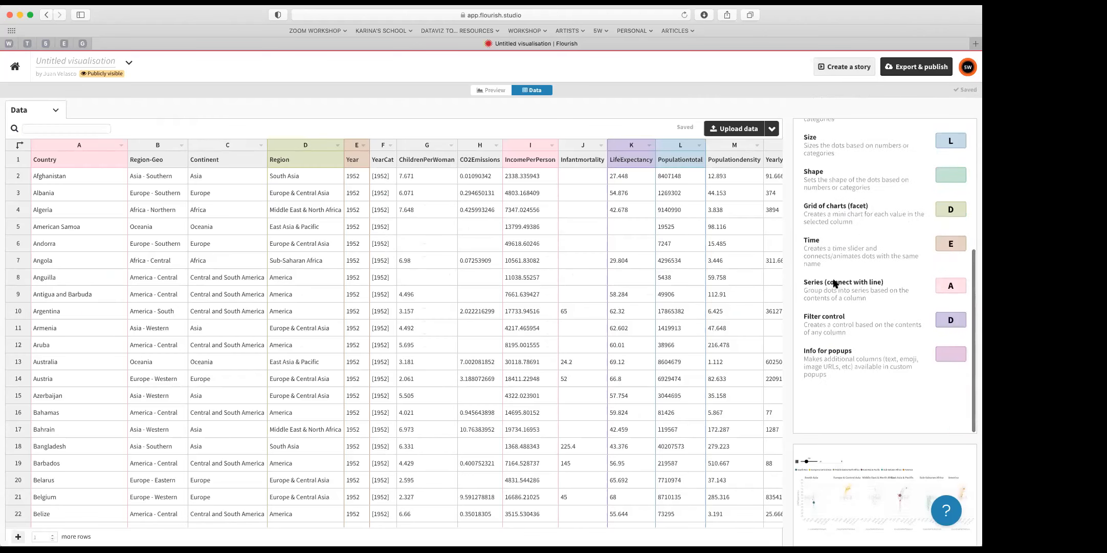
{"action": "scroll", "coordinate": [843, 244], "scroll_direction": "up", "scroll_amount": 5}
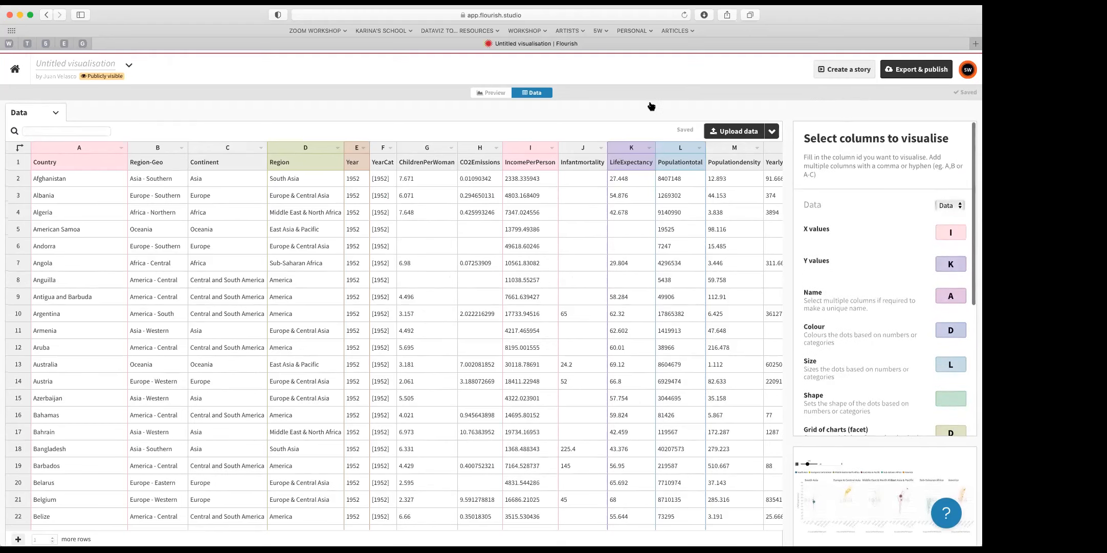
Change the X axis scale type to Linear for the chart grid in the preview
{"action": "left_click", "coordinate": [490, 93]}
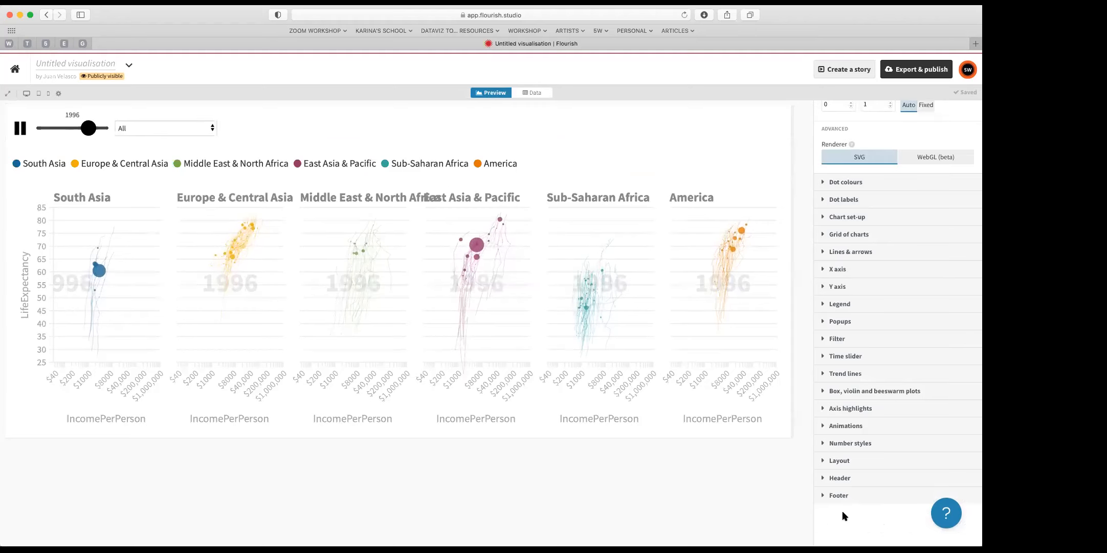
{"action": "left_click", "coordinate": [833, 269]}
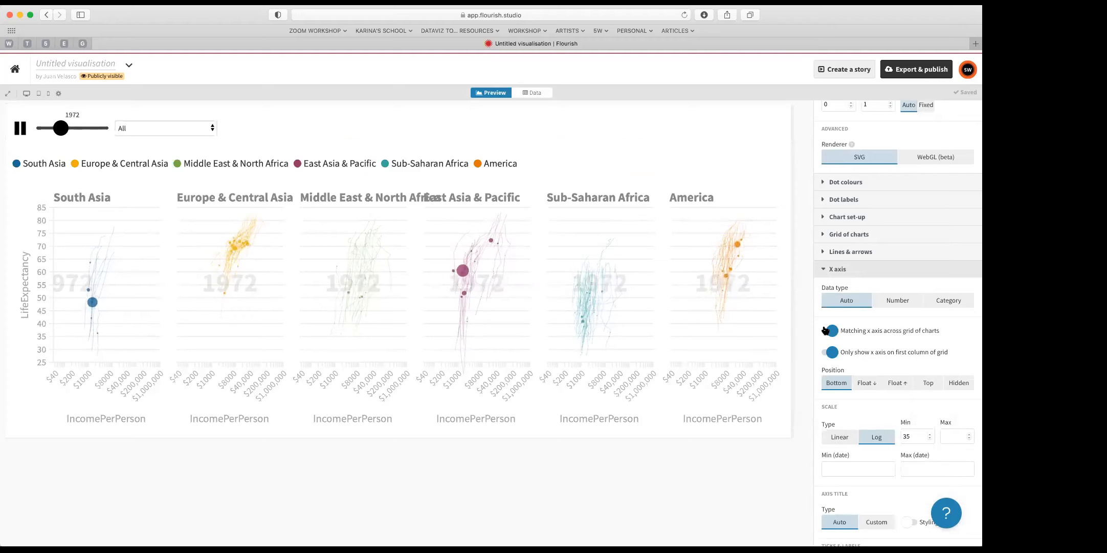
{"action": "left_click", "coordinate": [840, 438]}
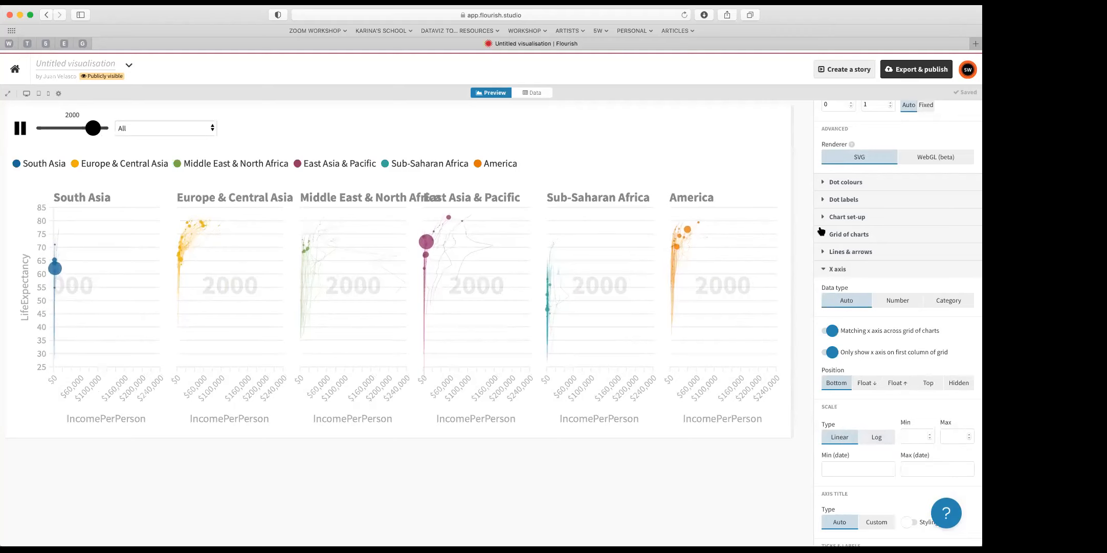
{"action": "left_click", "coordinate": [824, 271]}
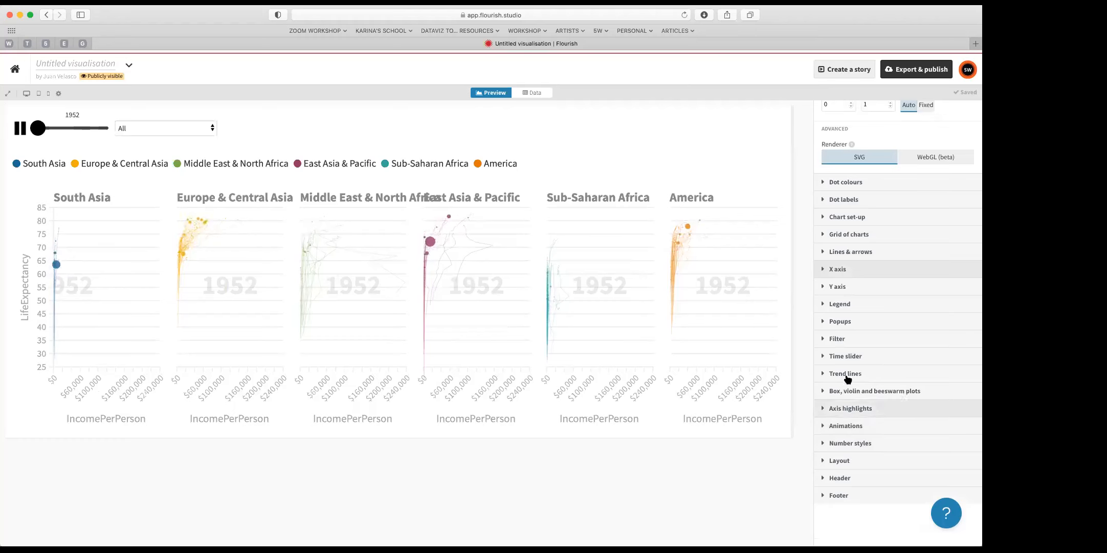
Set the minimum chart width for the grid of charts to 300
{"action": "left_click", "coordinate": [846, 235]}
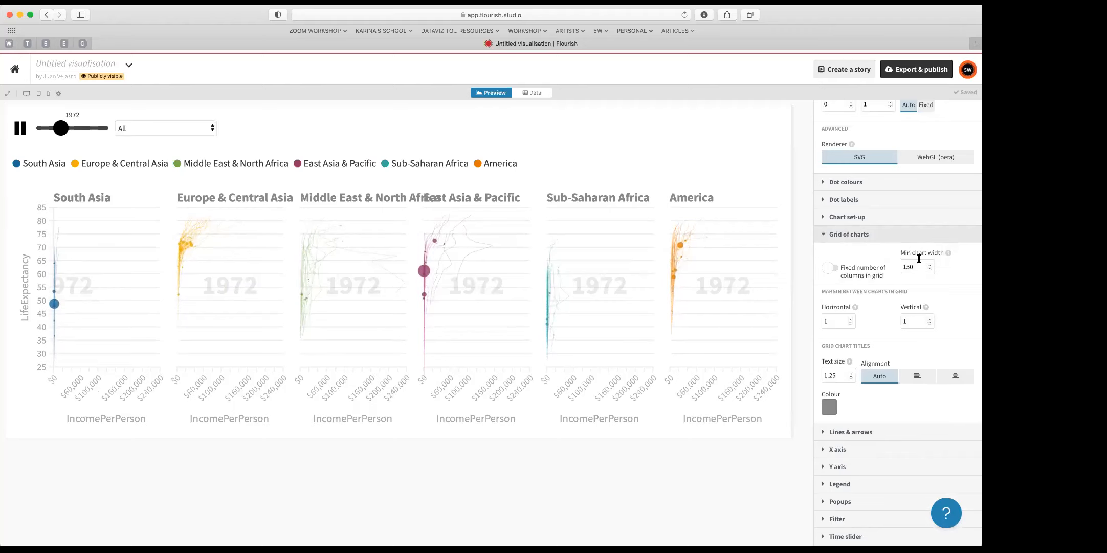
{"action": "left_click_drag", "start_coordinate": [916, 266], "coordinate": [897, 266]}
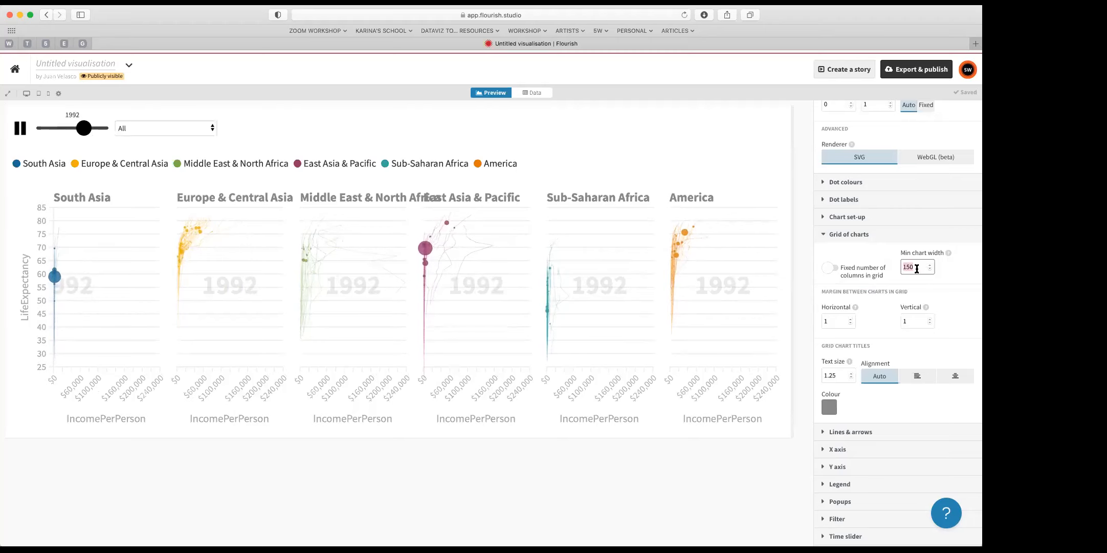
{"action": "type", "text": "300"}
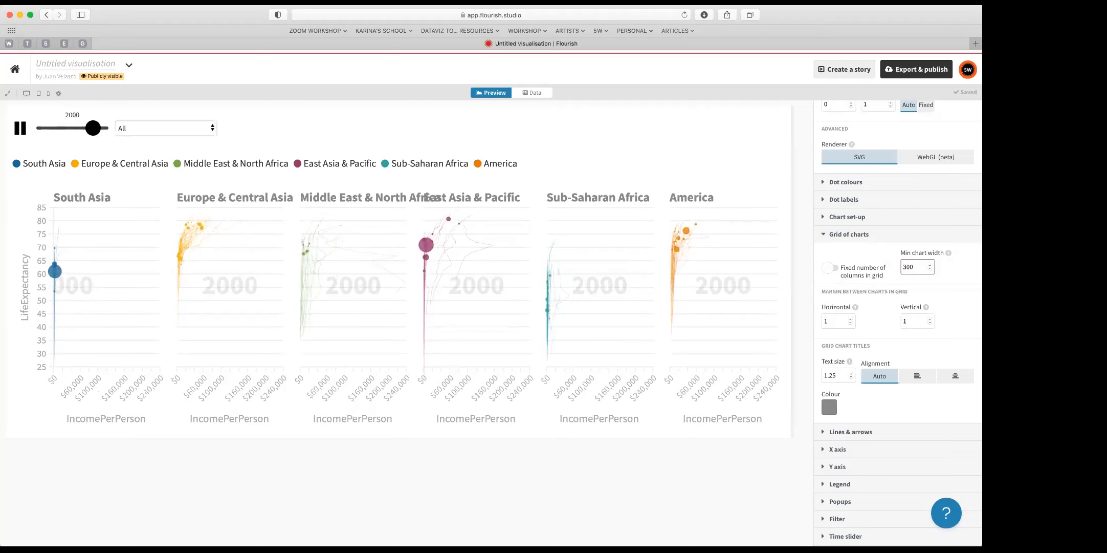
{"action": "left_click", "coordinate": [797, 295]}
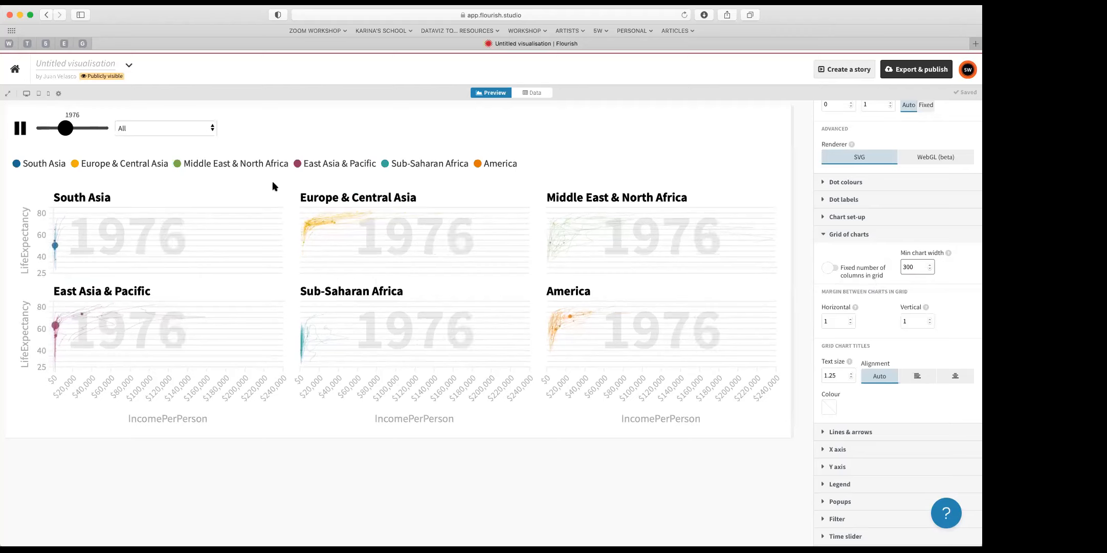
Pause the animation at 1984 and check the chart grid's layout at tablet, desktop and mobile preview widths
{"action": "left_click", "coordinate": [19, 132]}
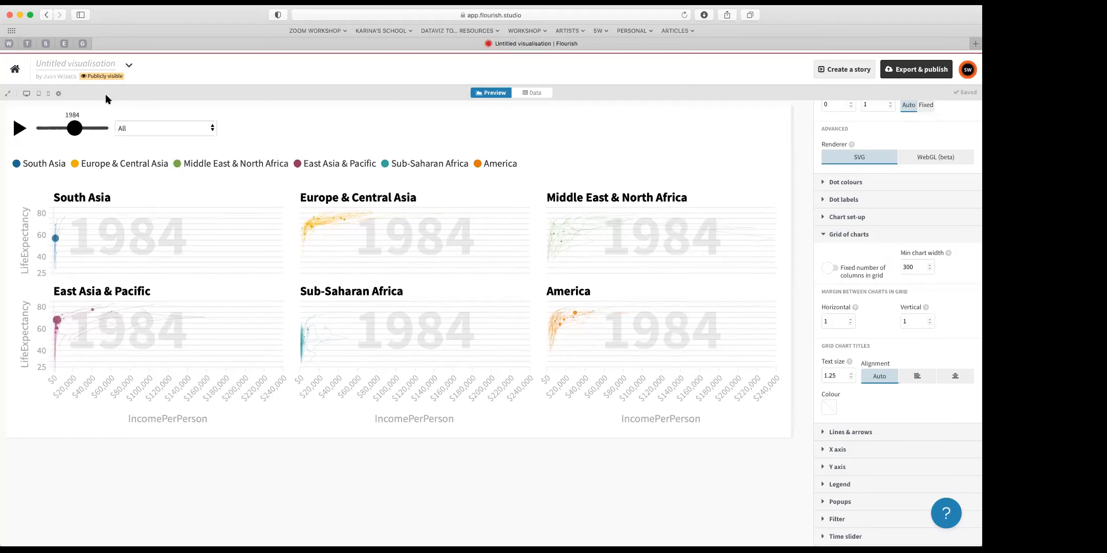
{"action": "left_click", "coordinate": [39, 96]}
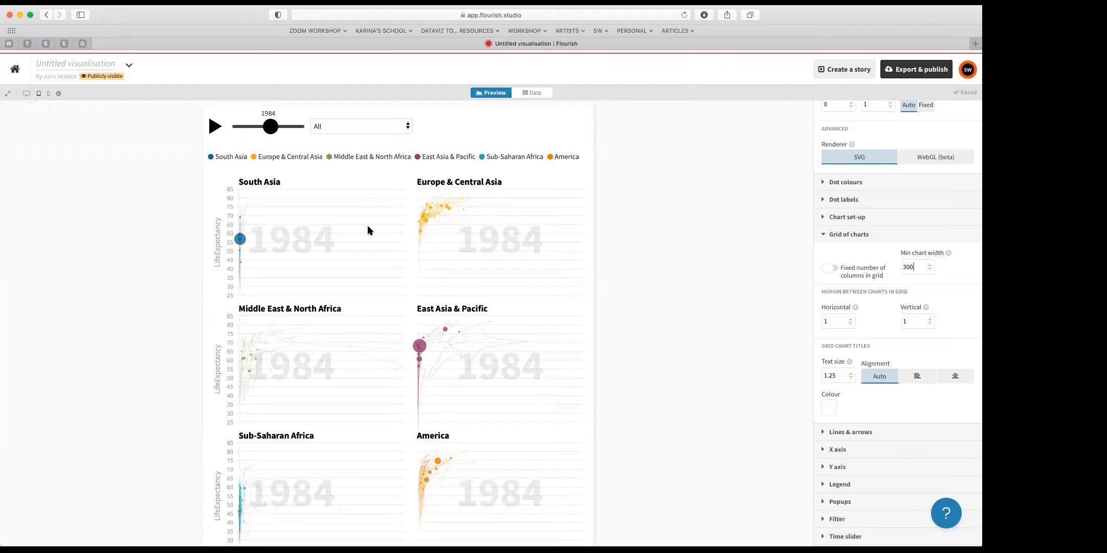
{"action": "left_click", "coordinate": [26, 94]}
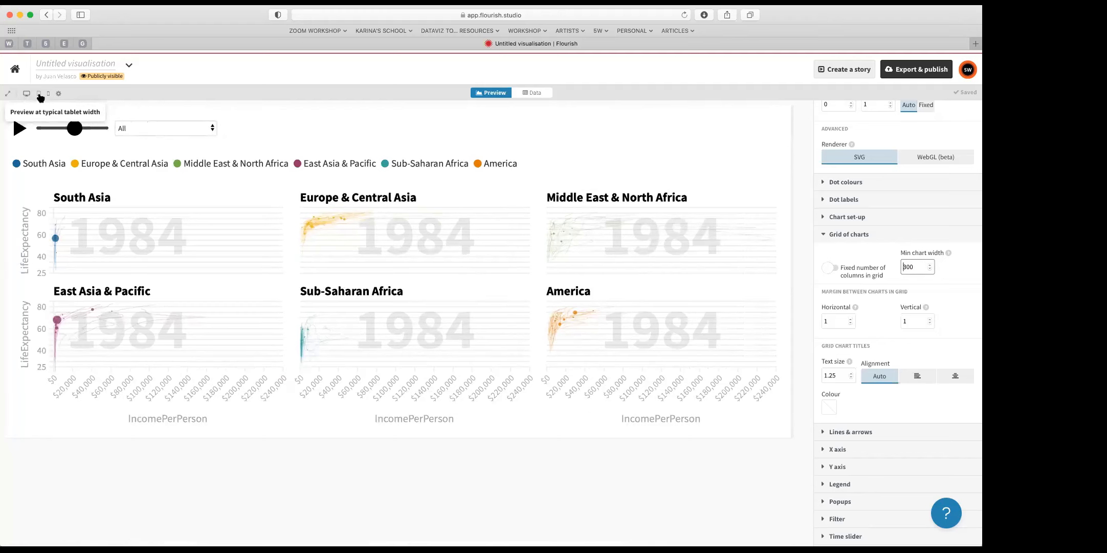
{"action": "left_click", "coordinate": [39, 94]}
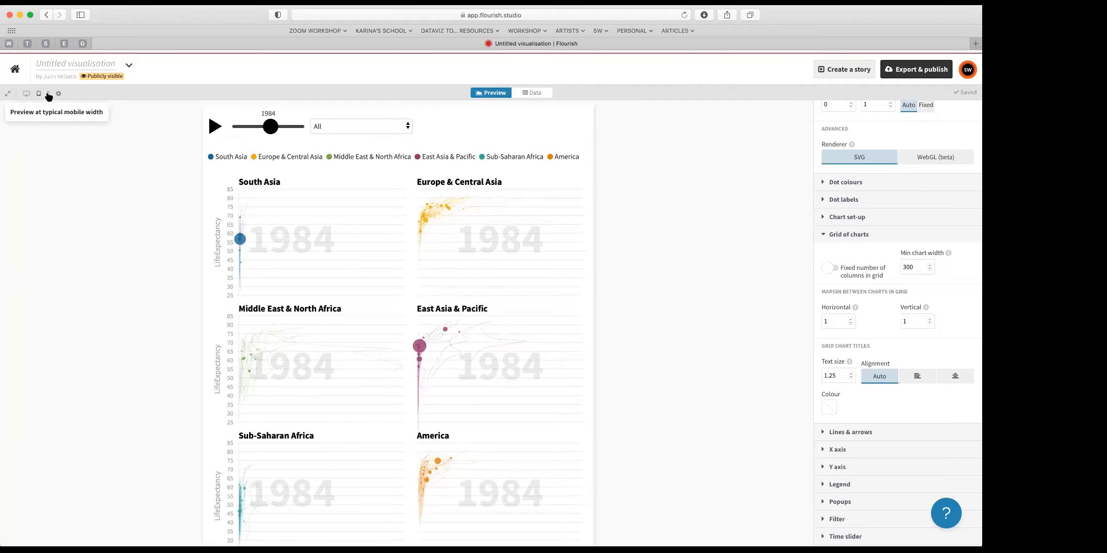
{"action": "left_click", "coordinate": [49, 94]}
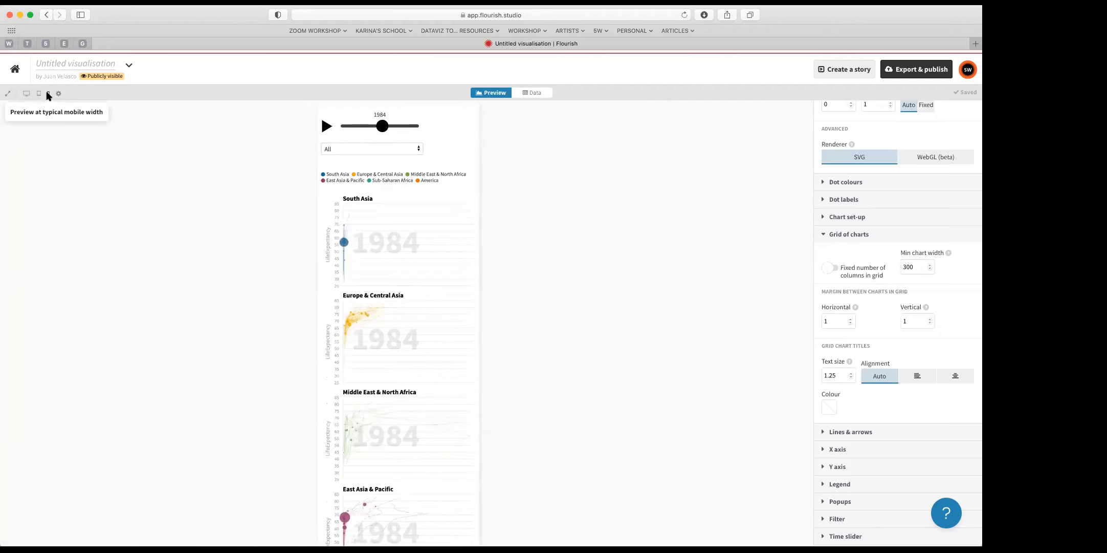
Examine the stacked region charts from South Asia to America at mobile width and return the preview to desktop width
{"action": "scroll", "coordinate": [420, 399], "scroll_direction": "down", "scroll_amount": 5}
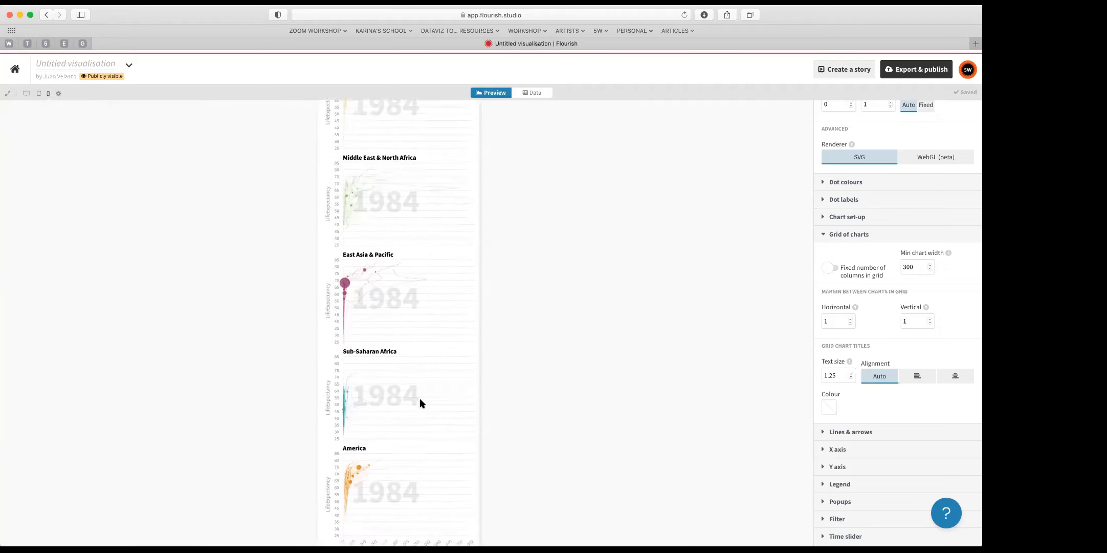
{"action": "scroll", "coordinate": [419, 403], "scroll_direction": "up", "scroll_amount": 5}
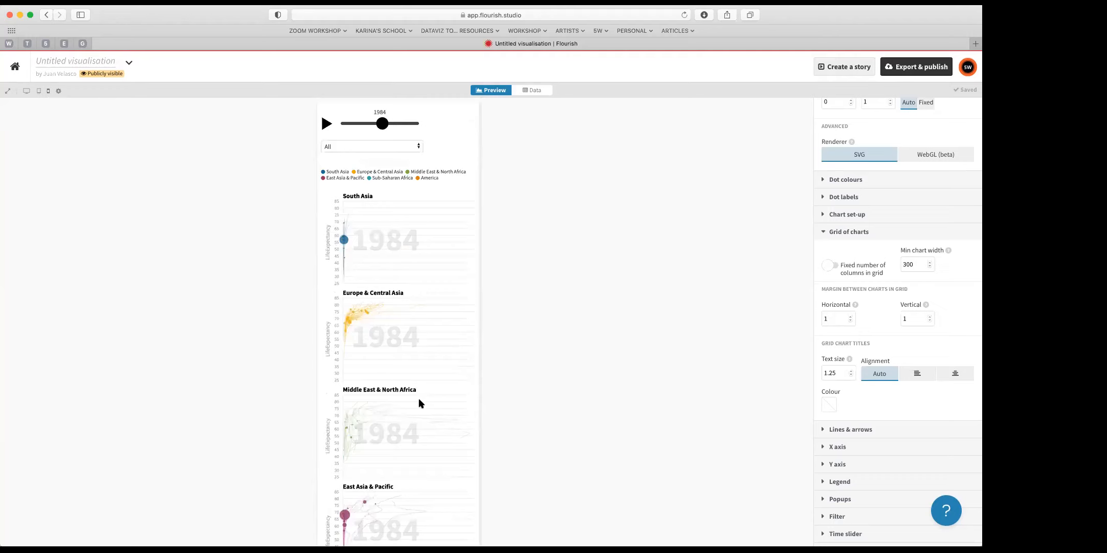
{"action": "scroll", "coordinate": [419, 403], "scroll_direction": "down", "scroll_amount": 5}
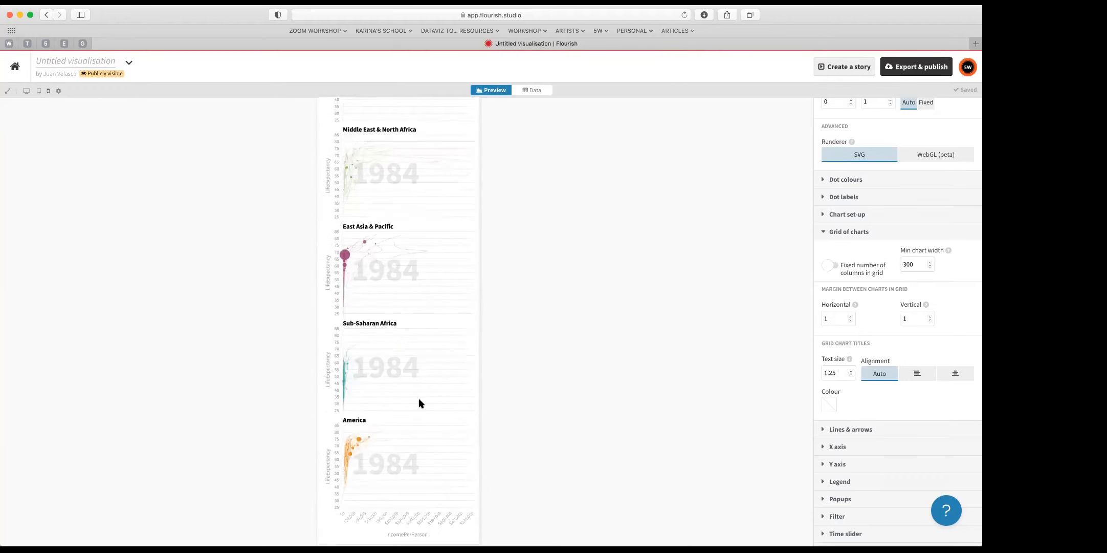
{"action": "scroll", "coordinate": [419, 404], "scroll_direction": "up", "scroll_amount": 5}
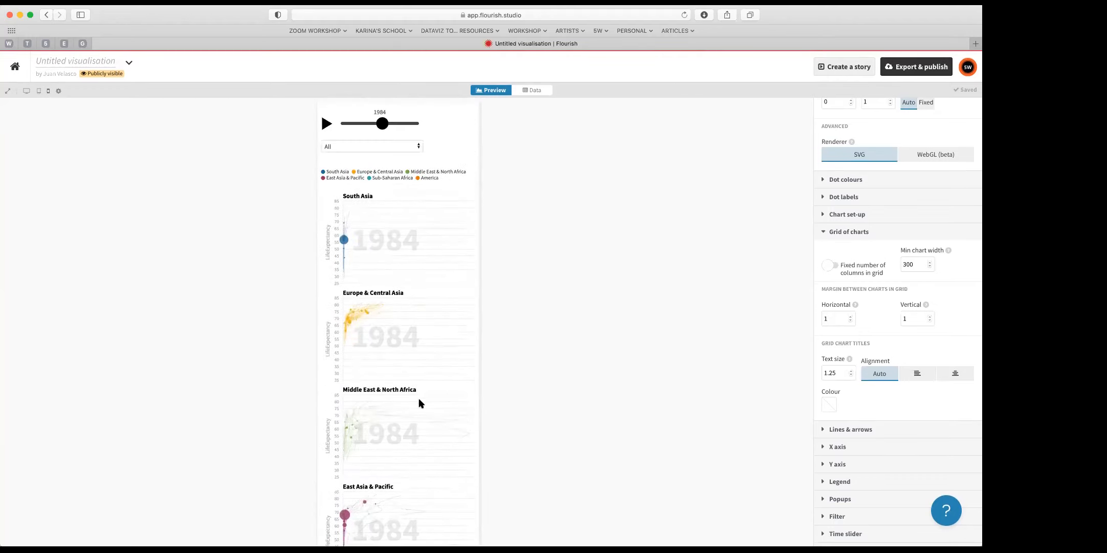
{"action": "scroll", "coordinate": [419, 403], "scroll_direction": "down", "scroll_amount": 5}
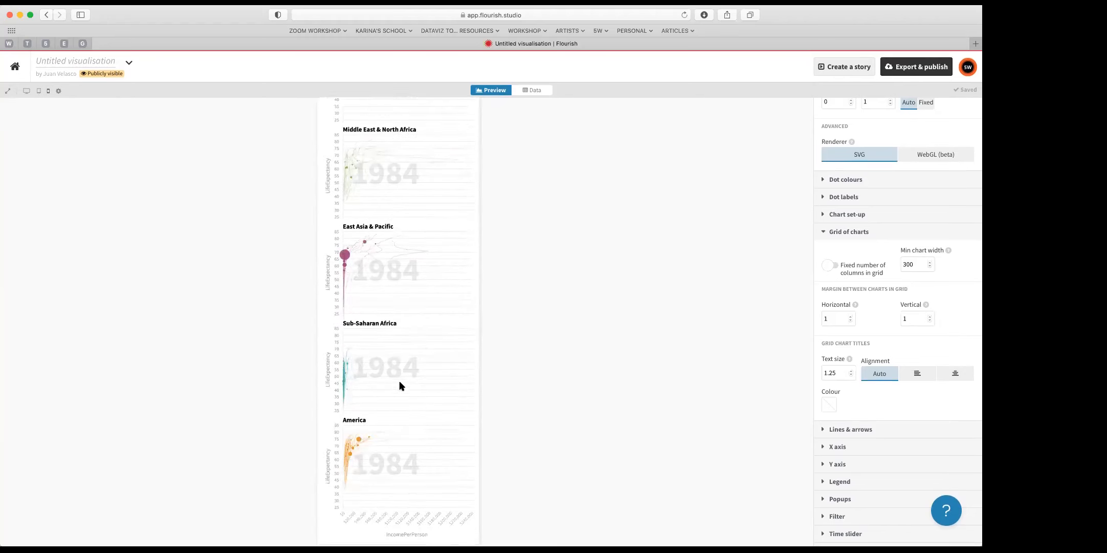
{"action": "scroll", "coordinate": [396, 342], "scroll_direction": "up", "scroll_amount": 5}
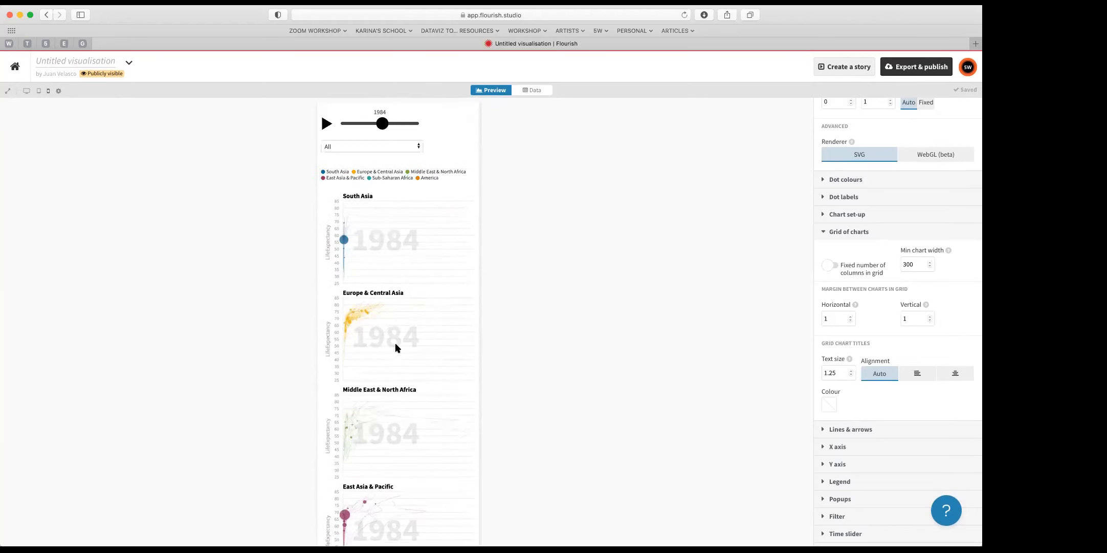
{"action": "left_click", "coordinate": [27, 92]}
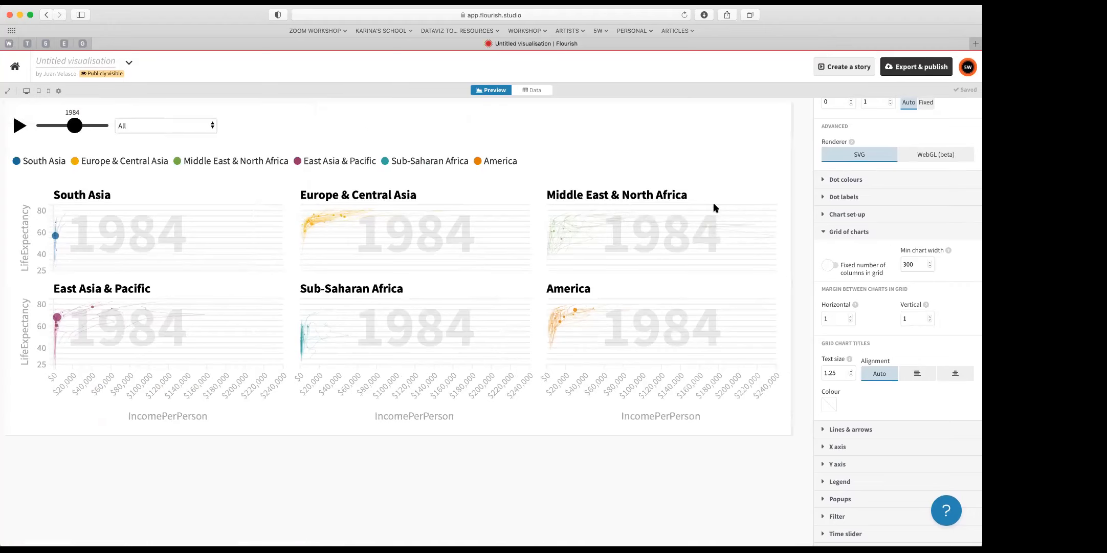
Publish the visualisation for sharing and embedding without requiring a password, and open its public page
{"action": "left_click", "coordinate": [918, 69]}
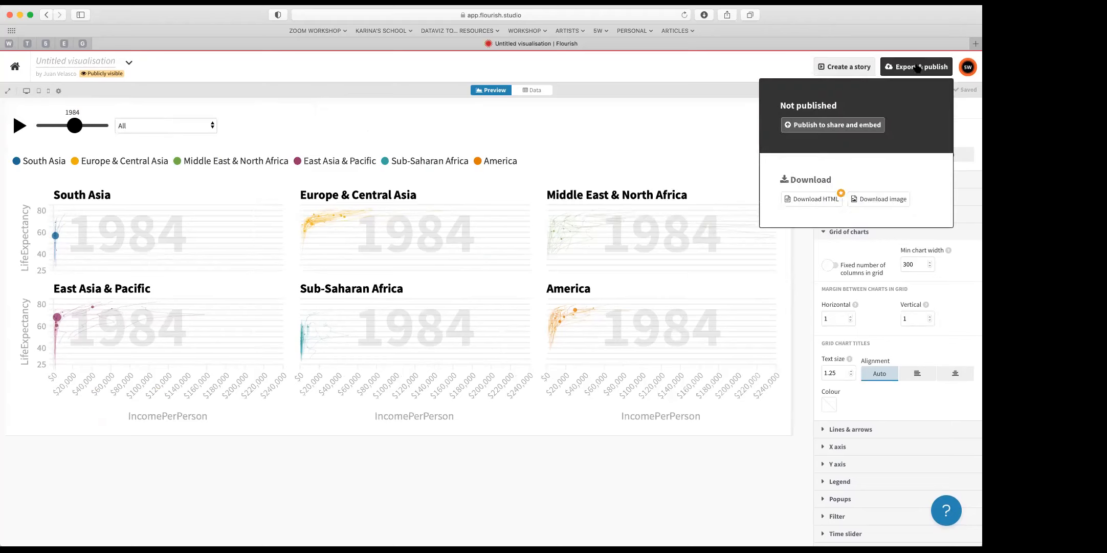
{"action": "left_click", "coordinate": [820, 126]}
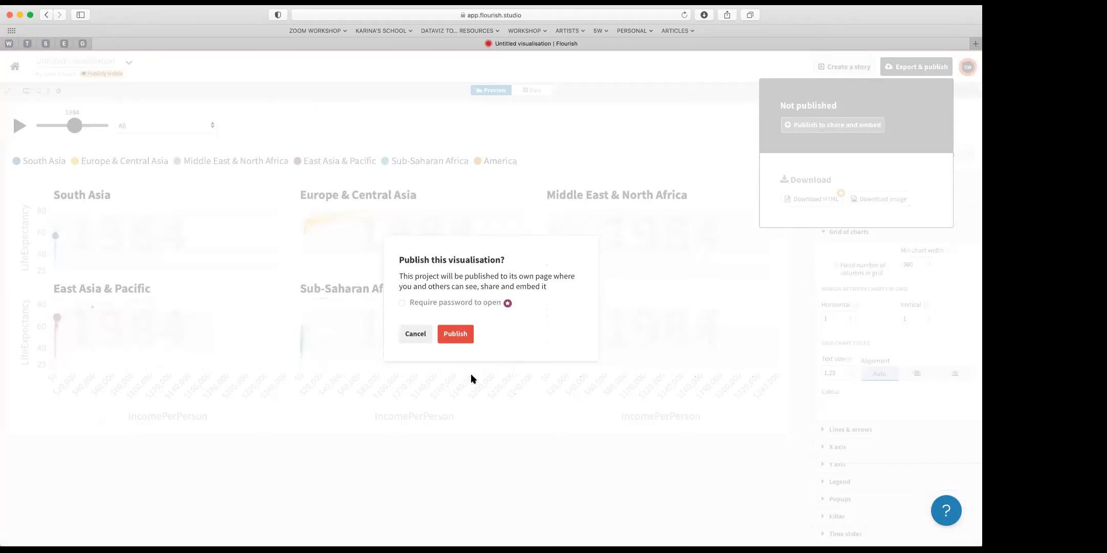
{"action": "left_click", "coordinate": [450, 336]}
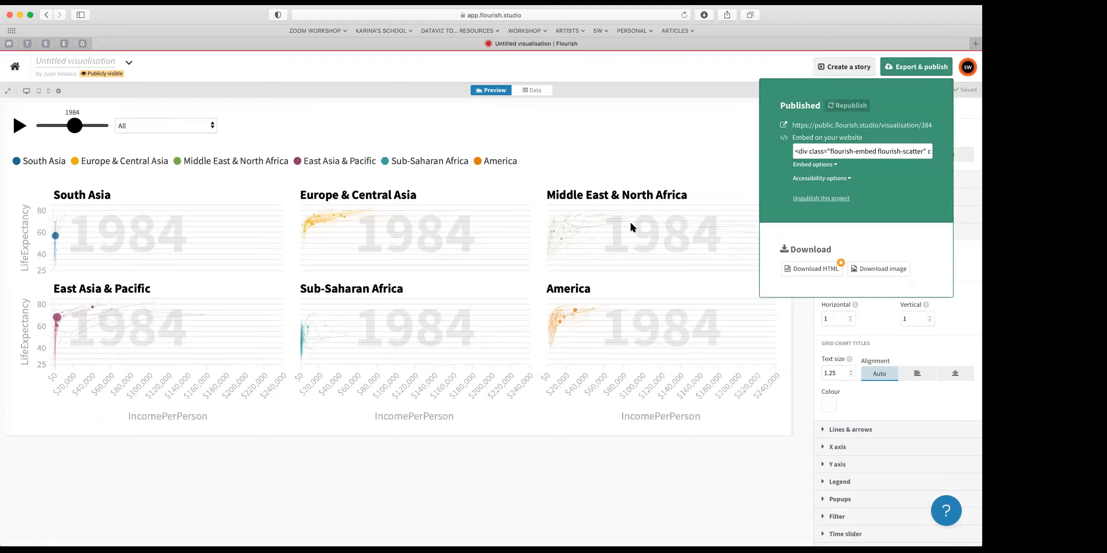
{"action": "left_click", "coordinate": [853, 128]}
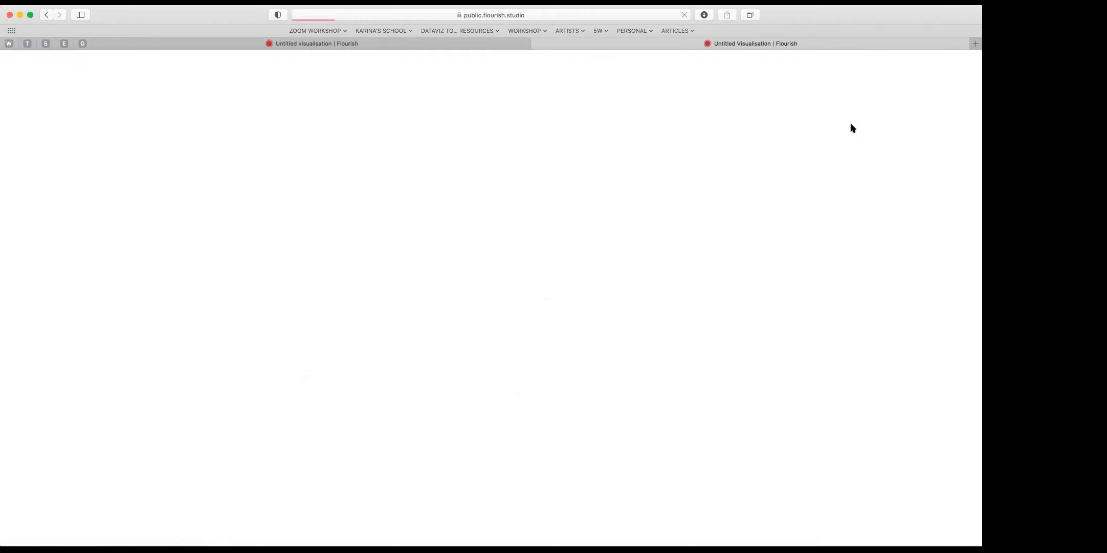